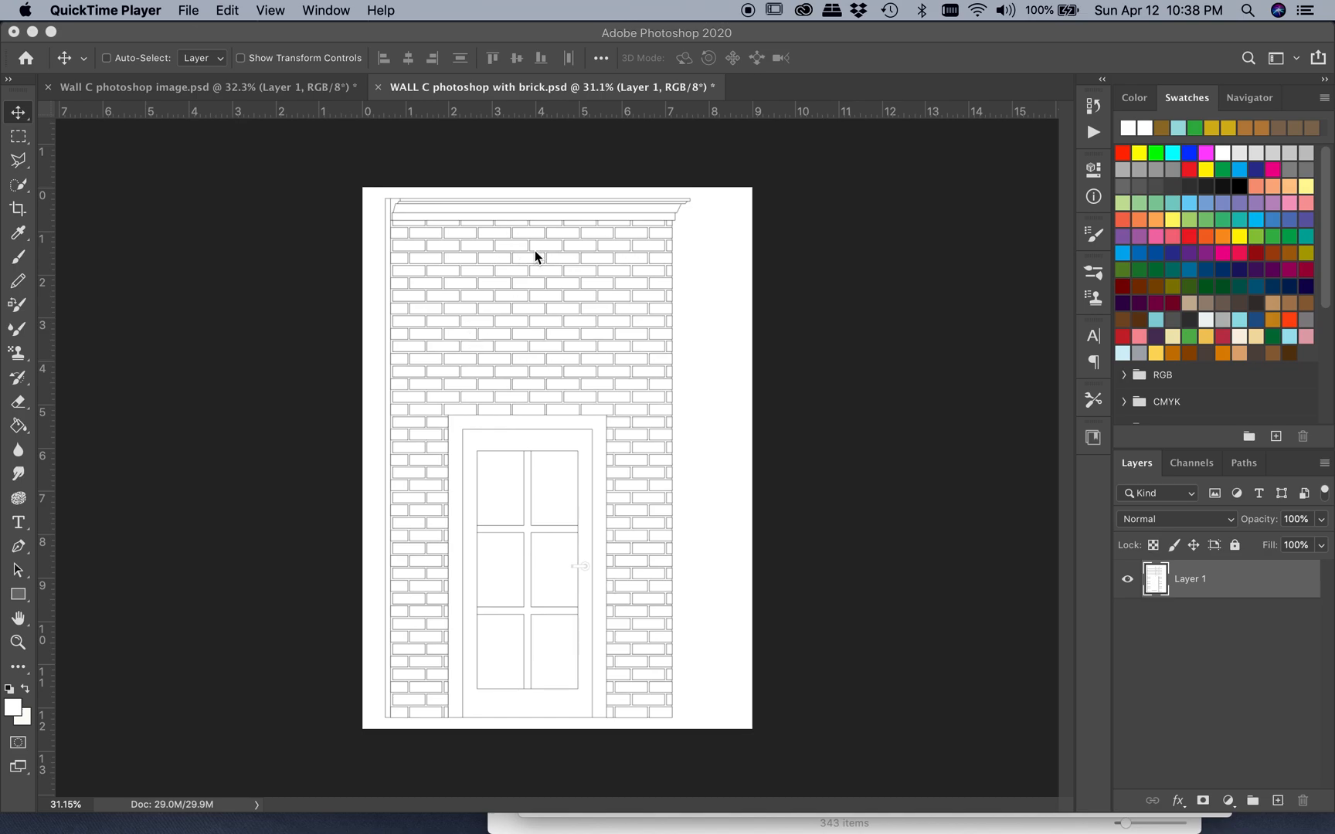
# Duplicate Layer 1 within the same document and name the copy "line drawing"
pyautogui.click(1226, 589)
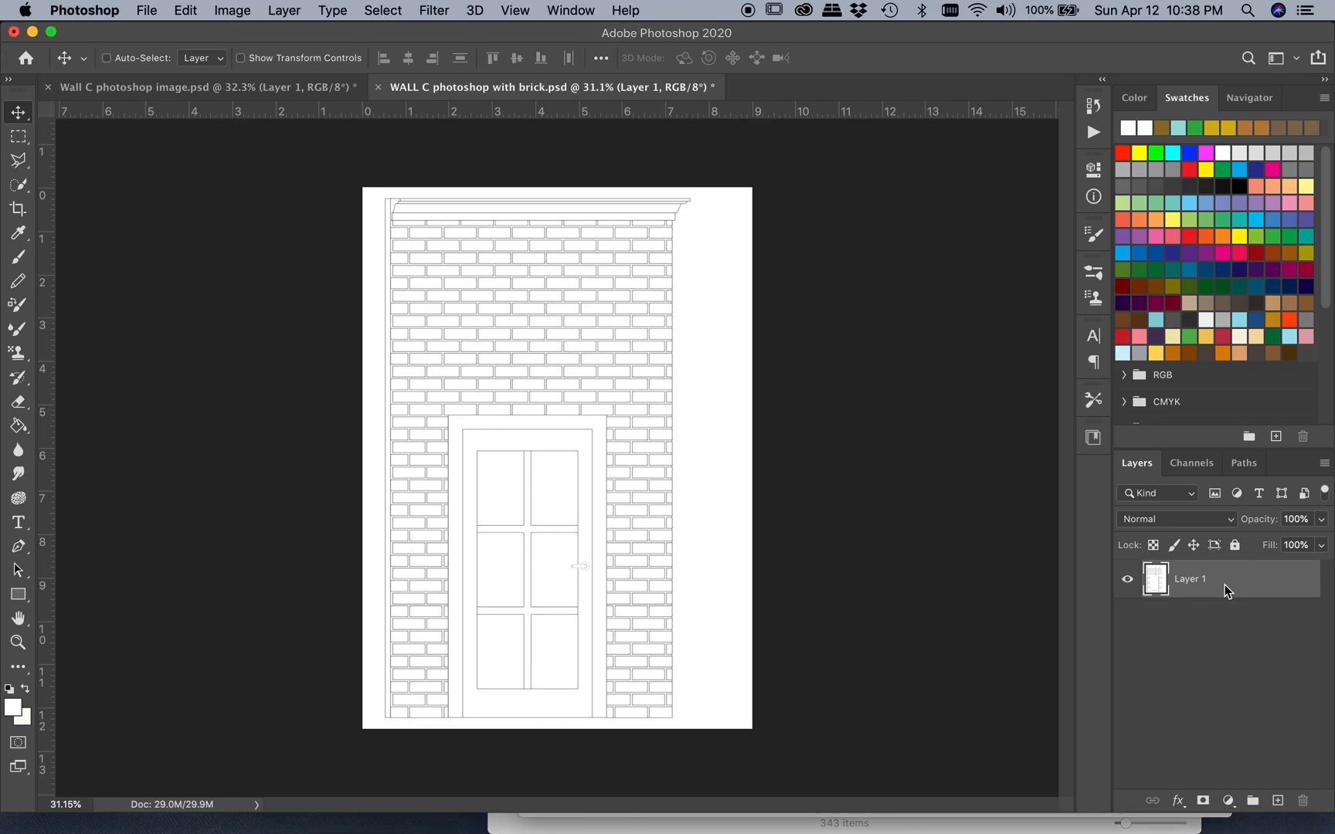
pyautogui.rightClick(1225, 590)
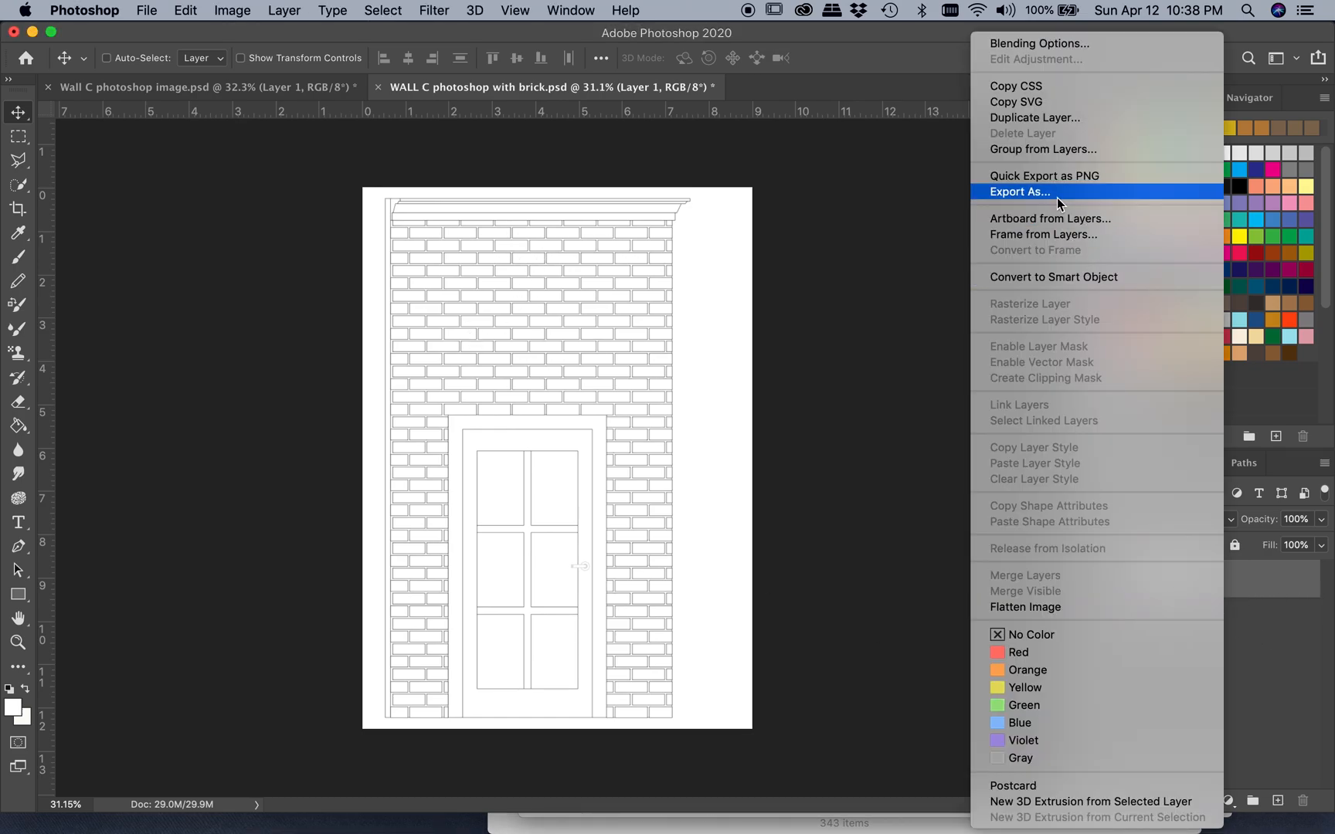
pyautogui.click(1039, 118)
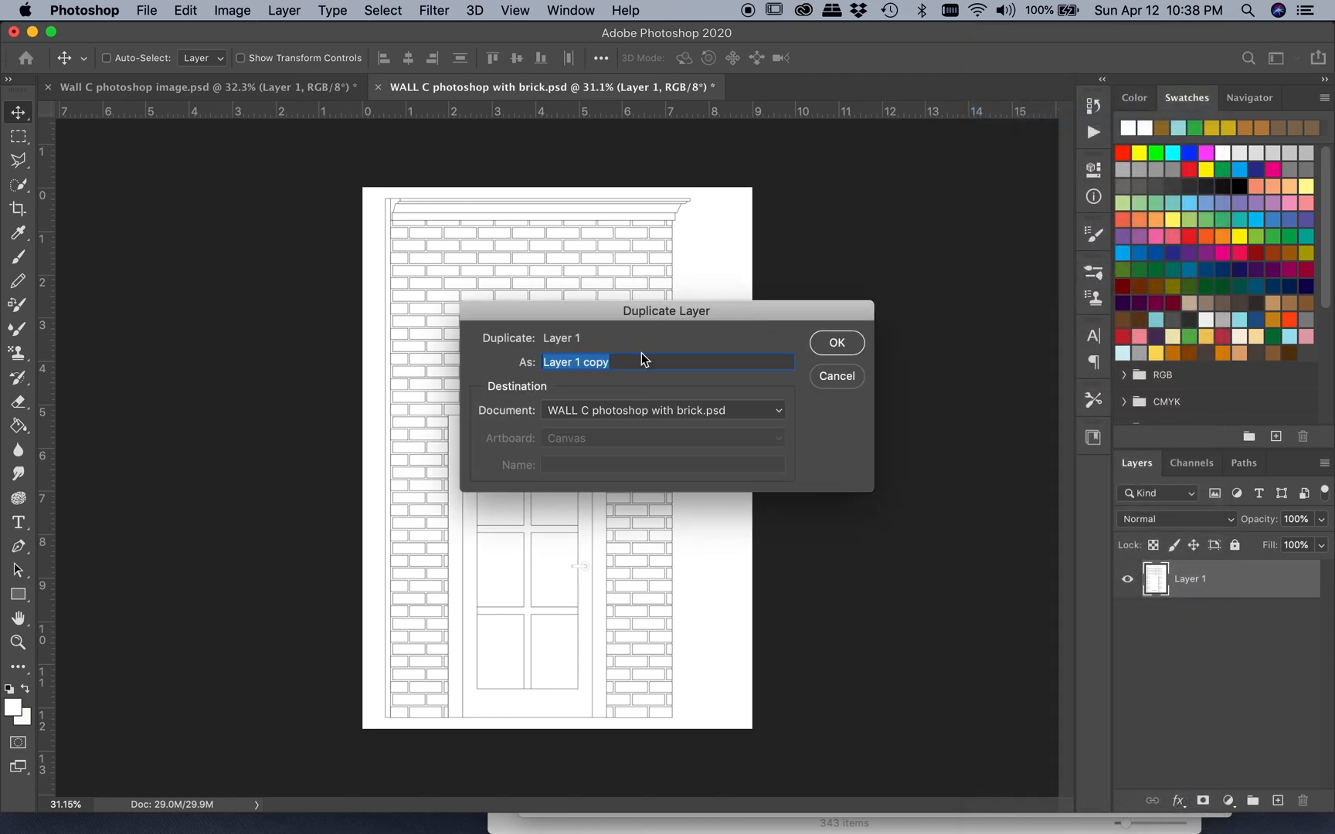
pyautogui.write('line drawing')
pyautogui.press('Return')
pyautogui.press('m')
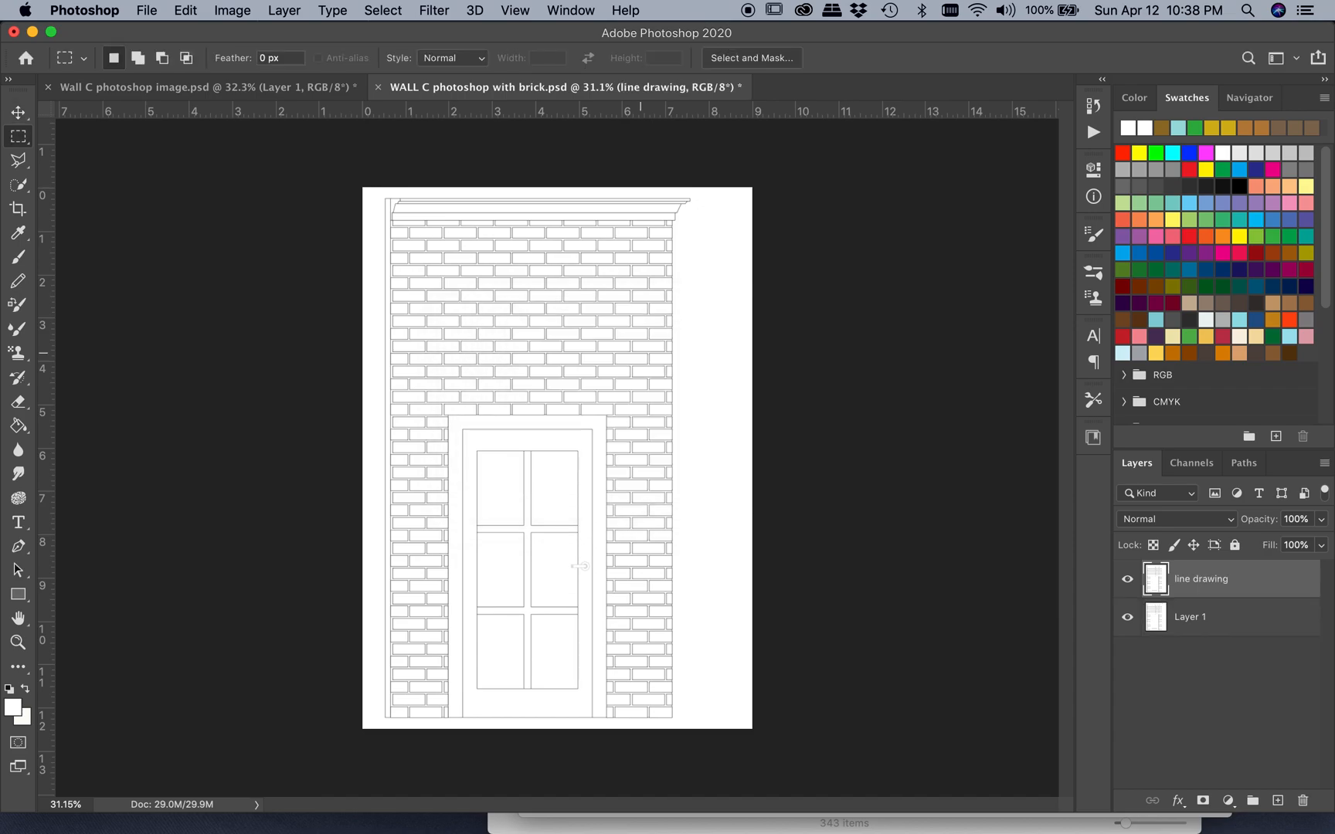
# Lock all attributes of the original Layer 1, leaving the line drawing copy unlocked
pyautogui.click(1233, 618)
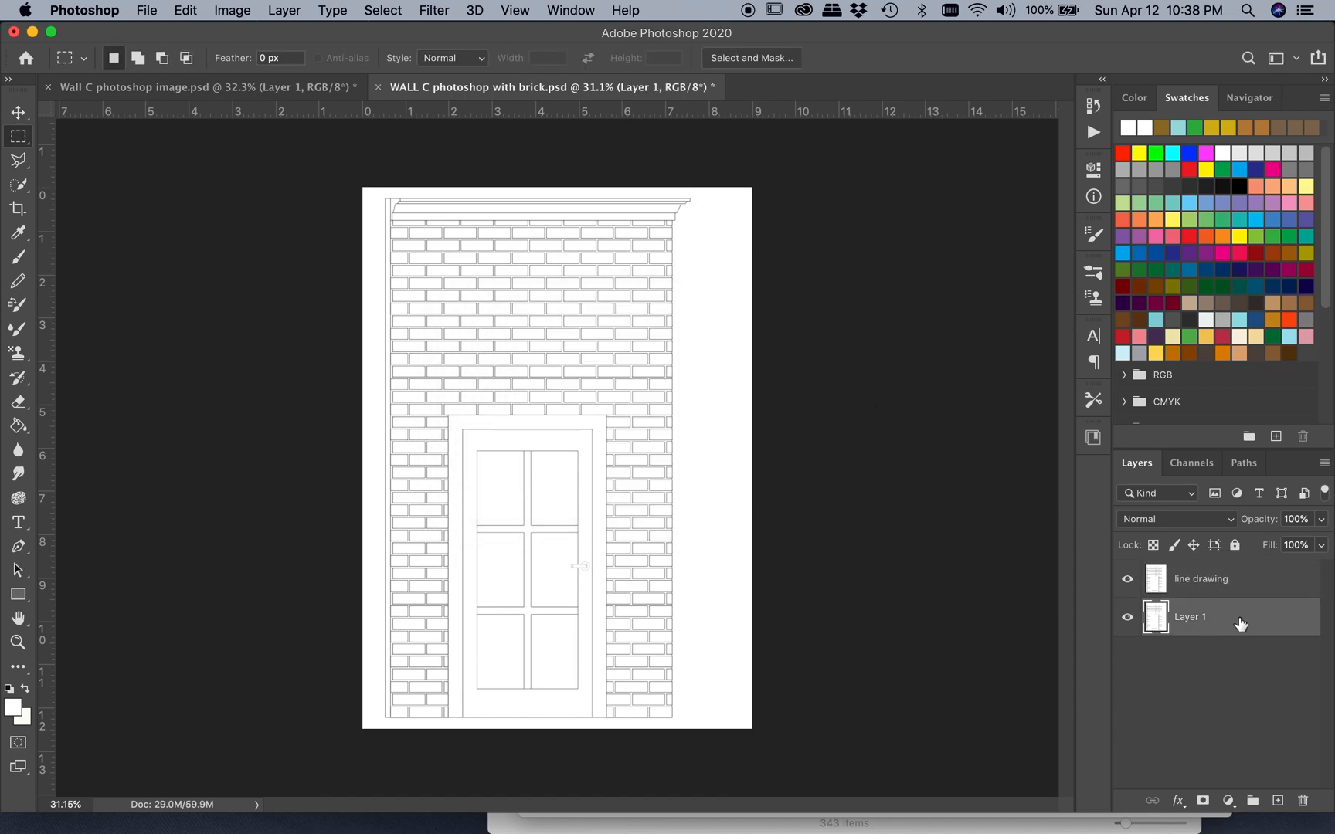
pyautogui.click(1264, 586)
pyautogui.click(1259, 620)
pyautogui.click(1236, 546)
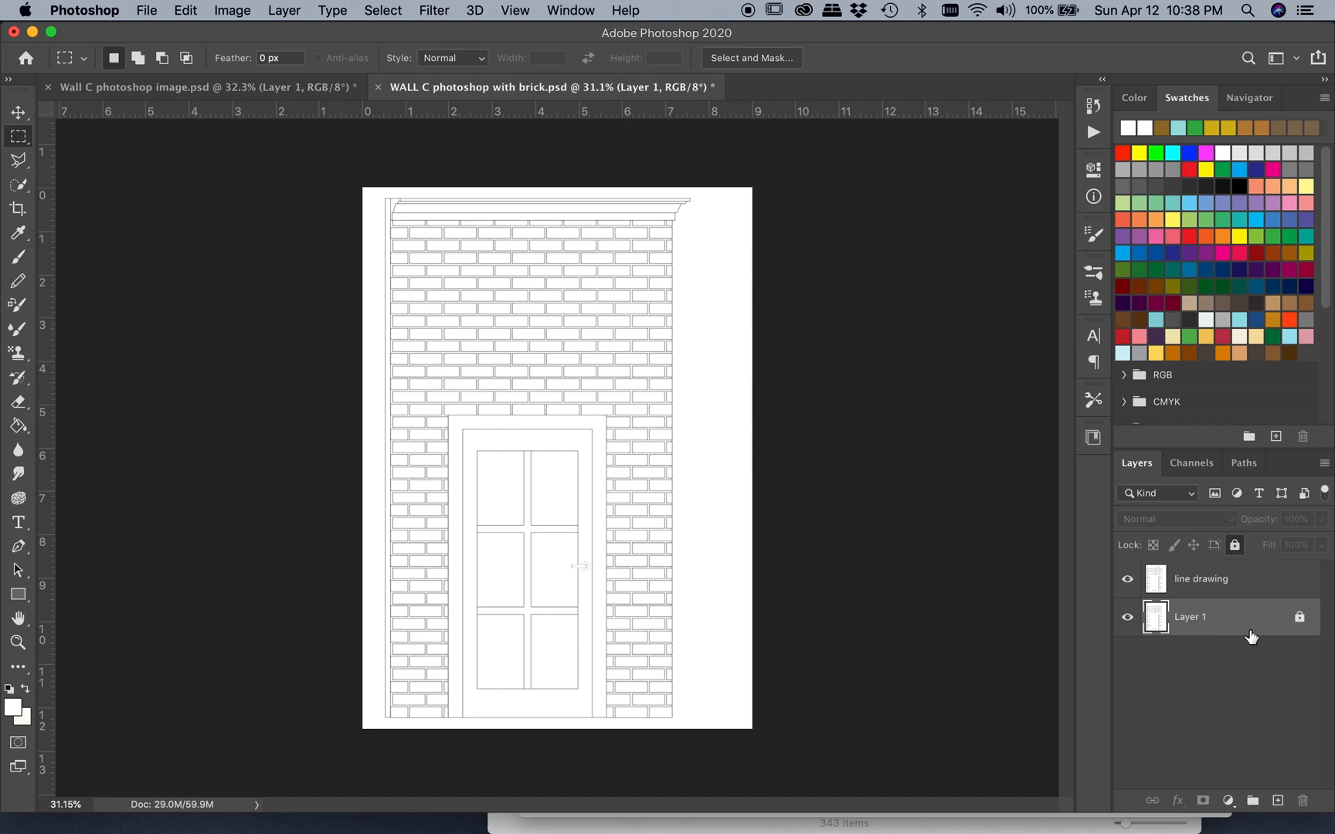
# On the line drawing layer, make a rectangular marquee selection around the whole brick wall, from below the cornice to the wall's base
pyautogui.click(1261, 586)
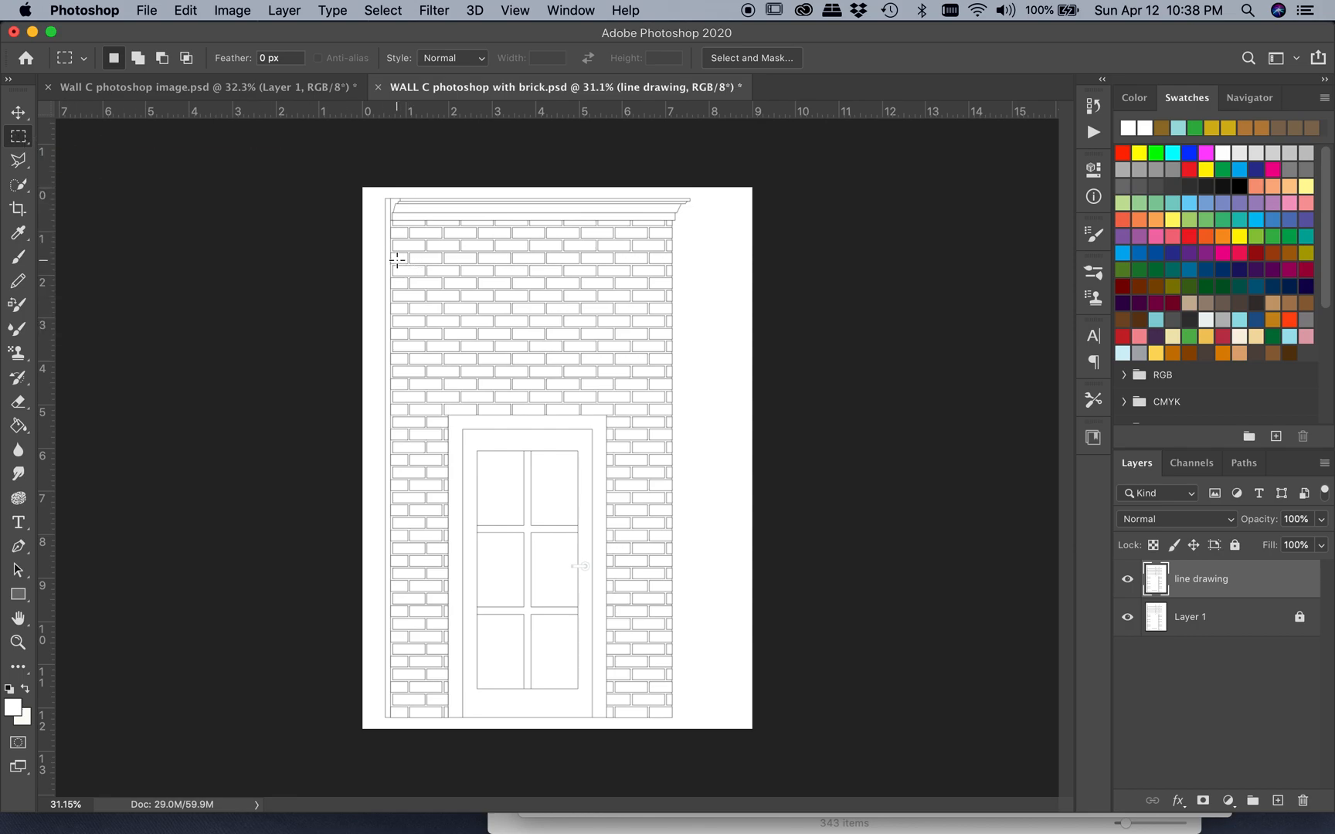
pyautogui.scroll(5, 397, 259)
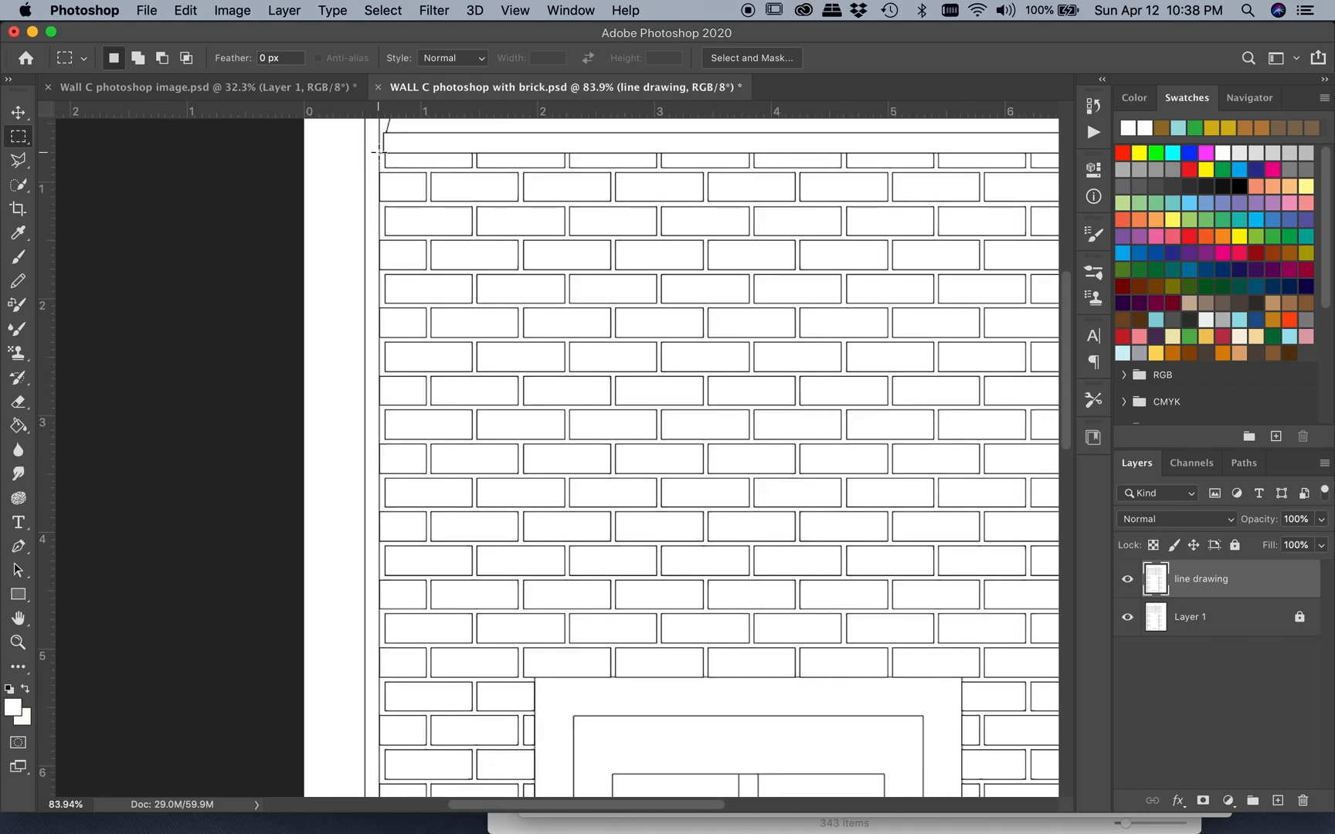
pyautogui.moveTo(379, 152); pyautogui.dragTo(835, 655)
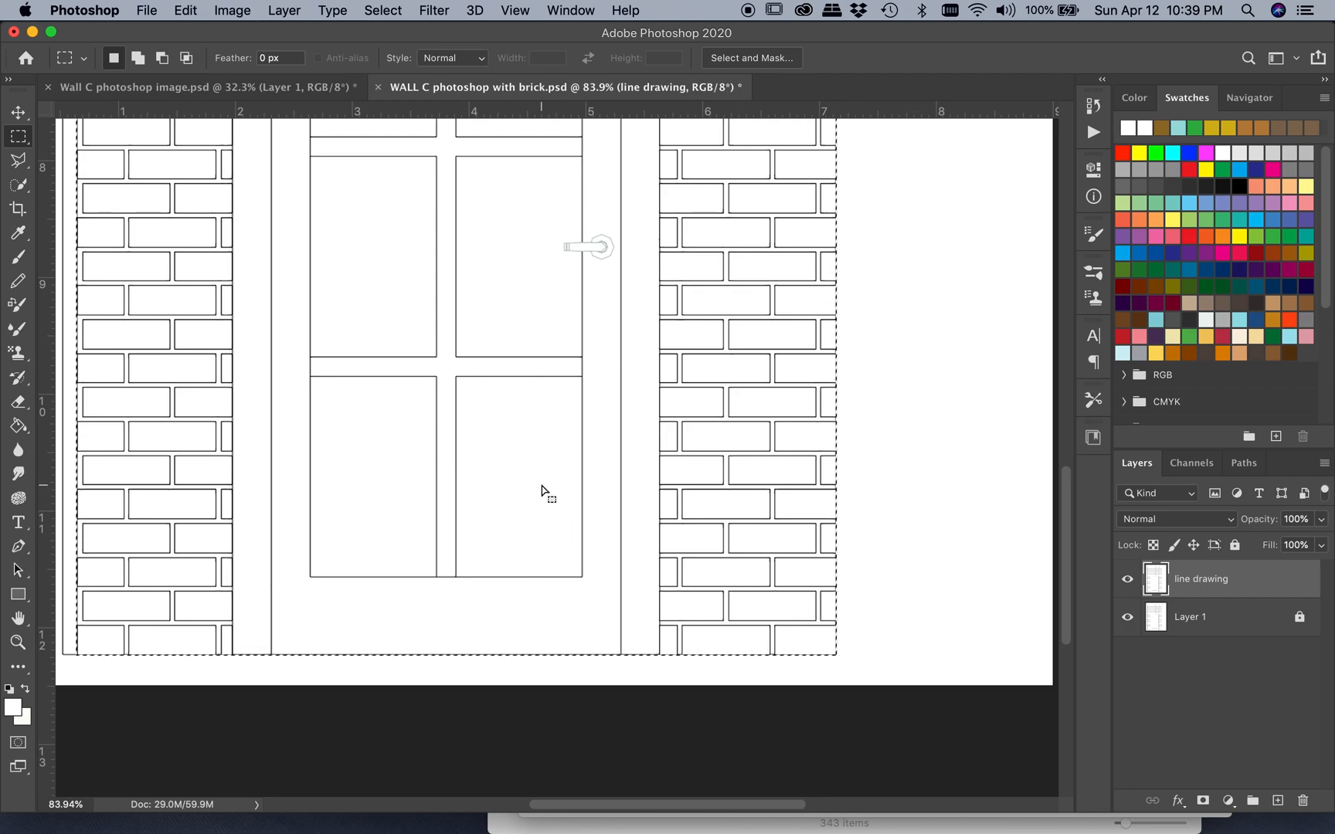
# Subtract the door and its outer frame from the rectangular selection so only the brick area is selected
pyautogui.scroll(2, 541, 489)
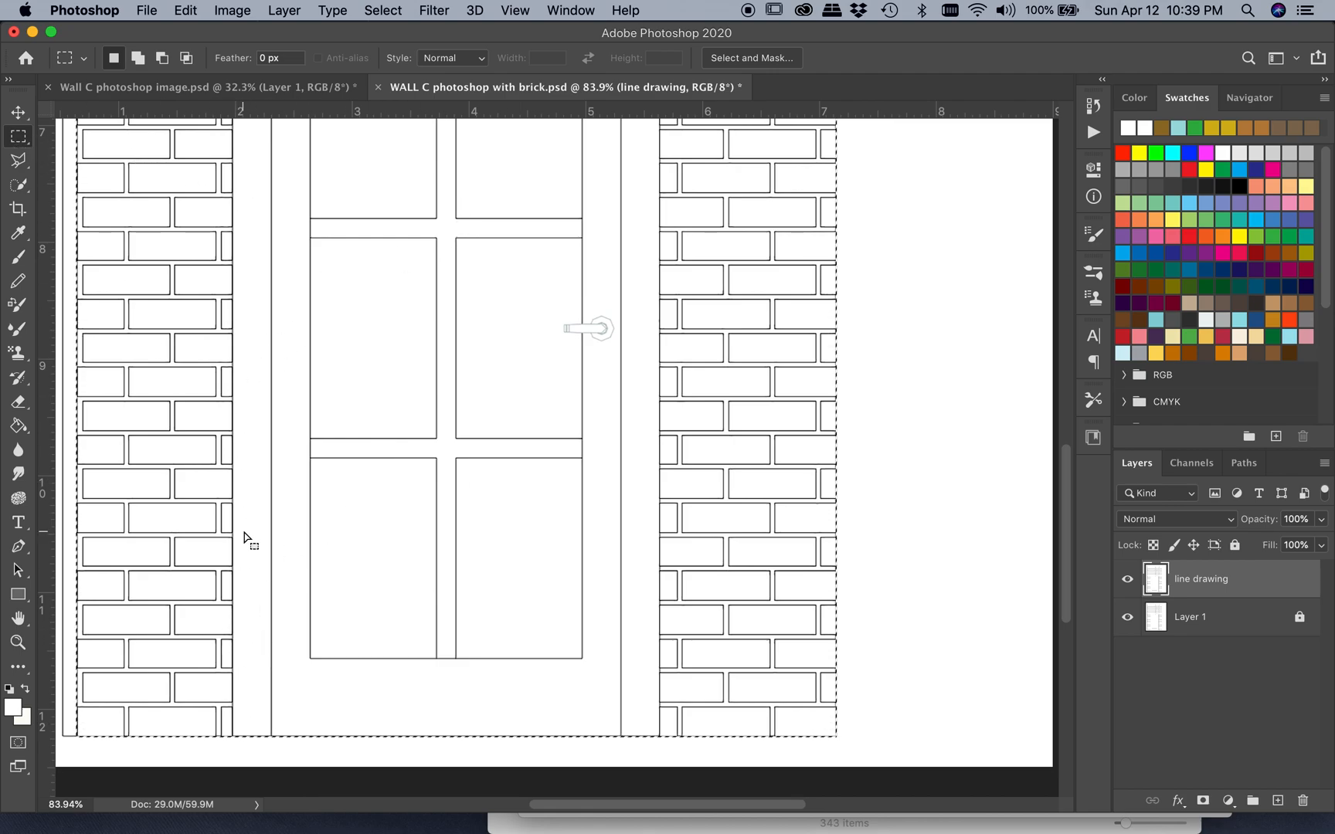
pyautogui.press('alt')
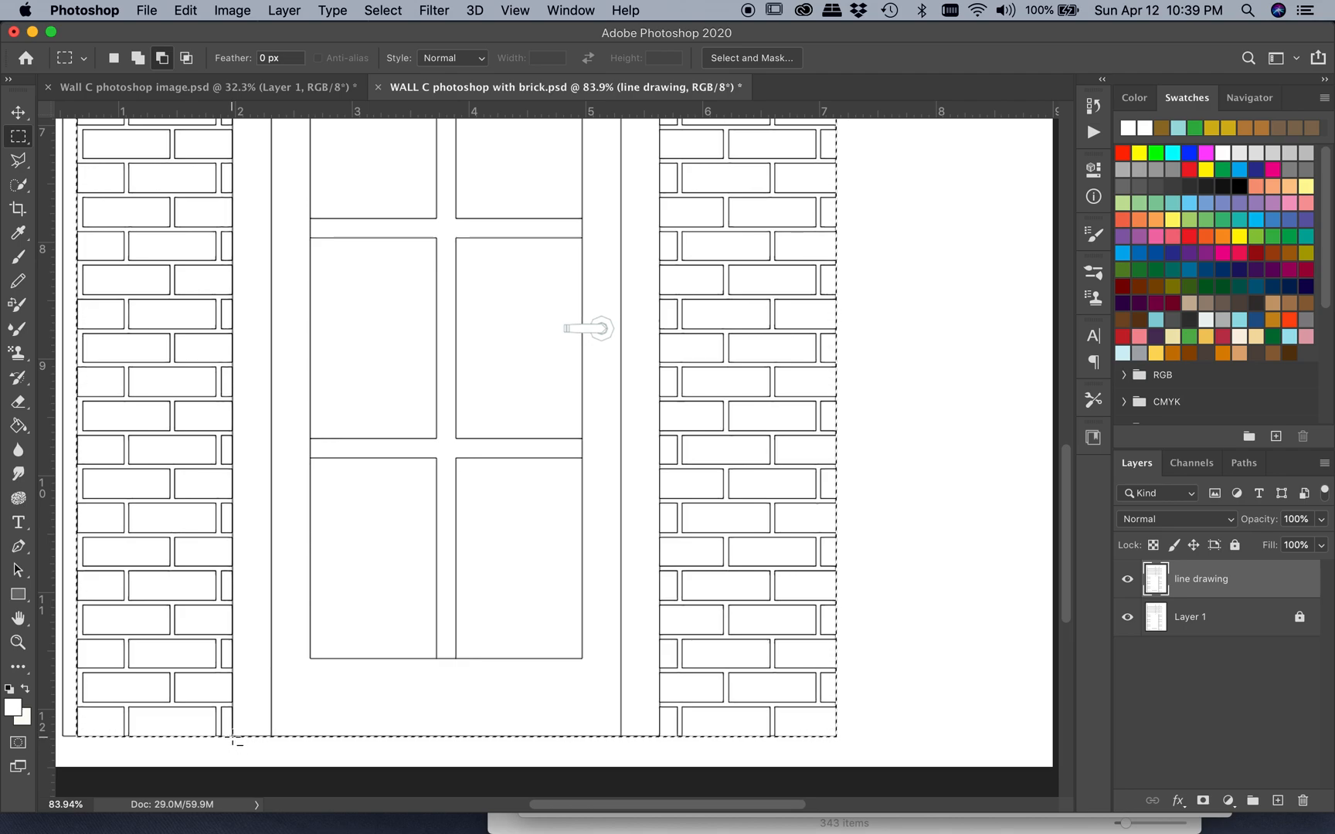
pyautogui.moveTo(233, 739); pyautogui.dragTo(659, 123)
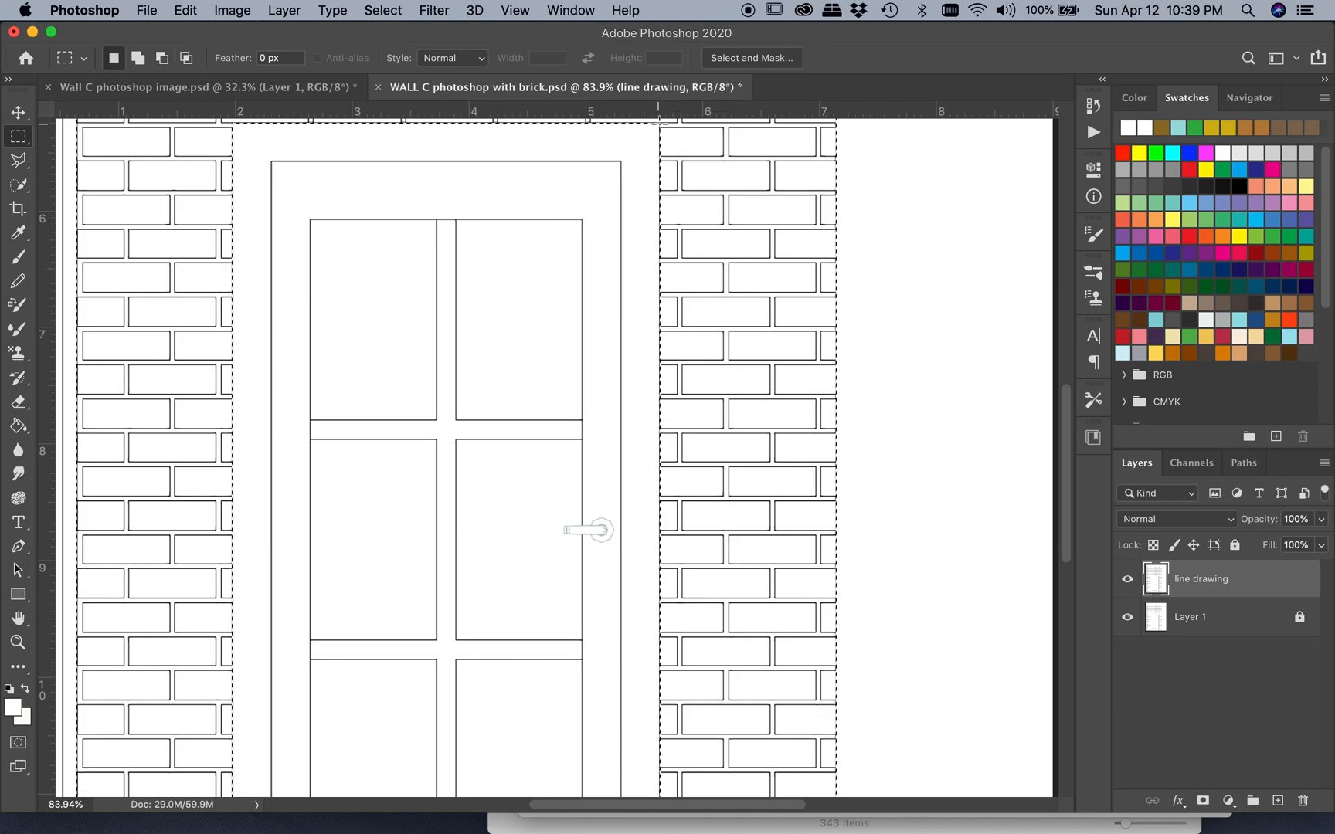
pyautogui.scroll(-3, 654, 243)
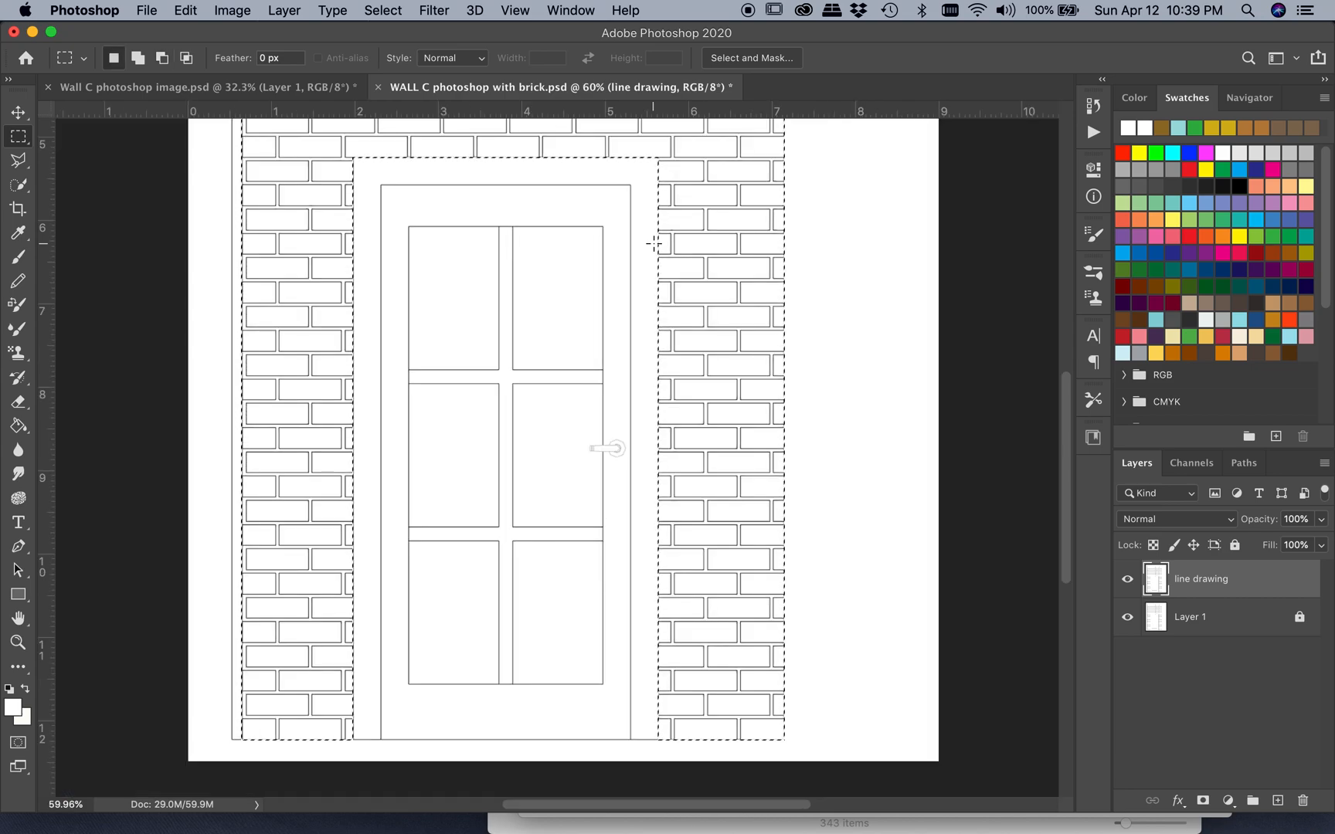
pyautogui.scroll(3, 654, 243)
pyautogui.scroll(-2, 654, 243)
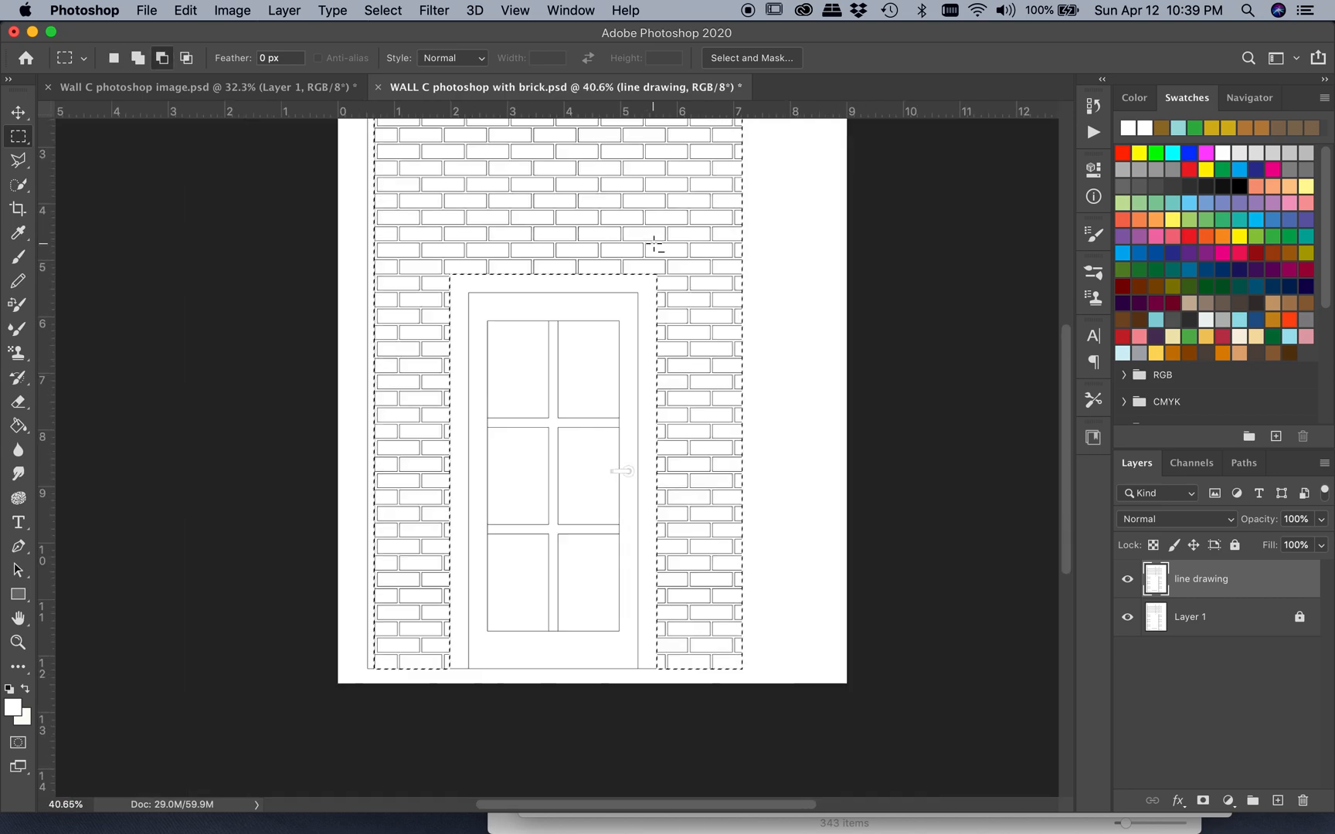
pyautogui.scroll(4, 653, 245)
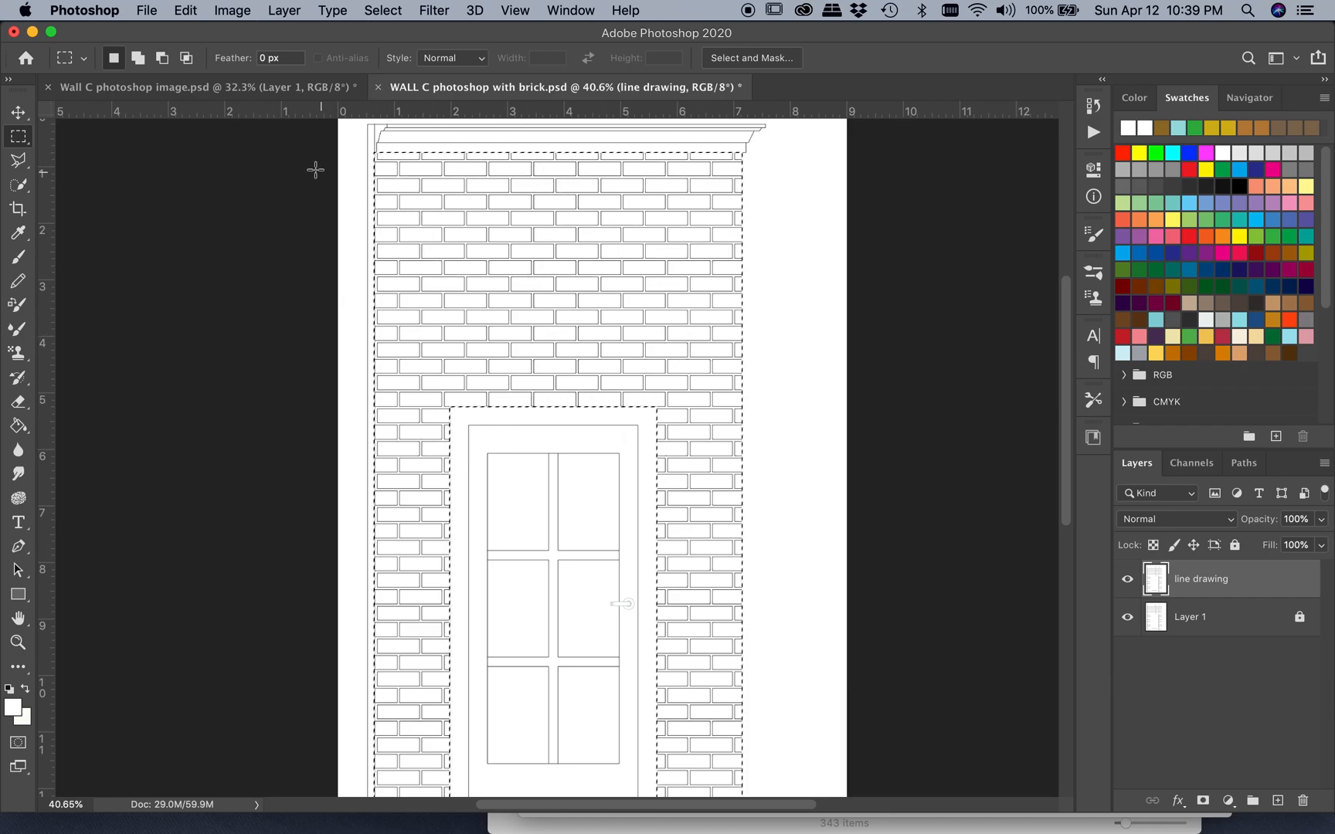
# Create a new layer named "grout" above the line drawing layer, keeping Normal mode and 100% opacity
pyautogui.click(229, 11)
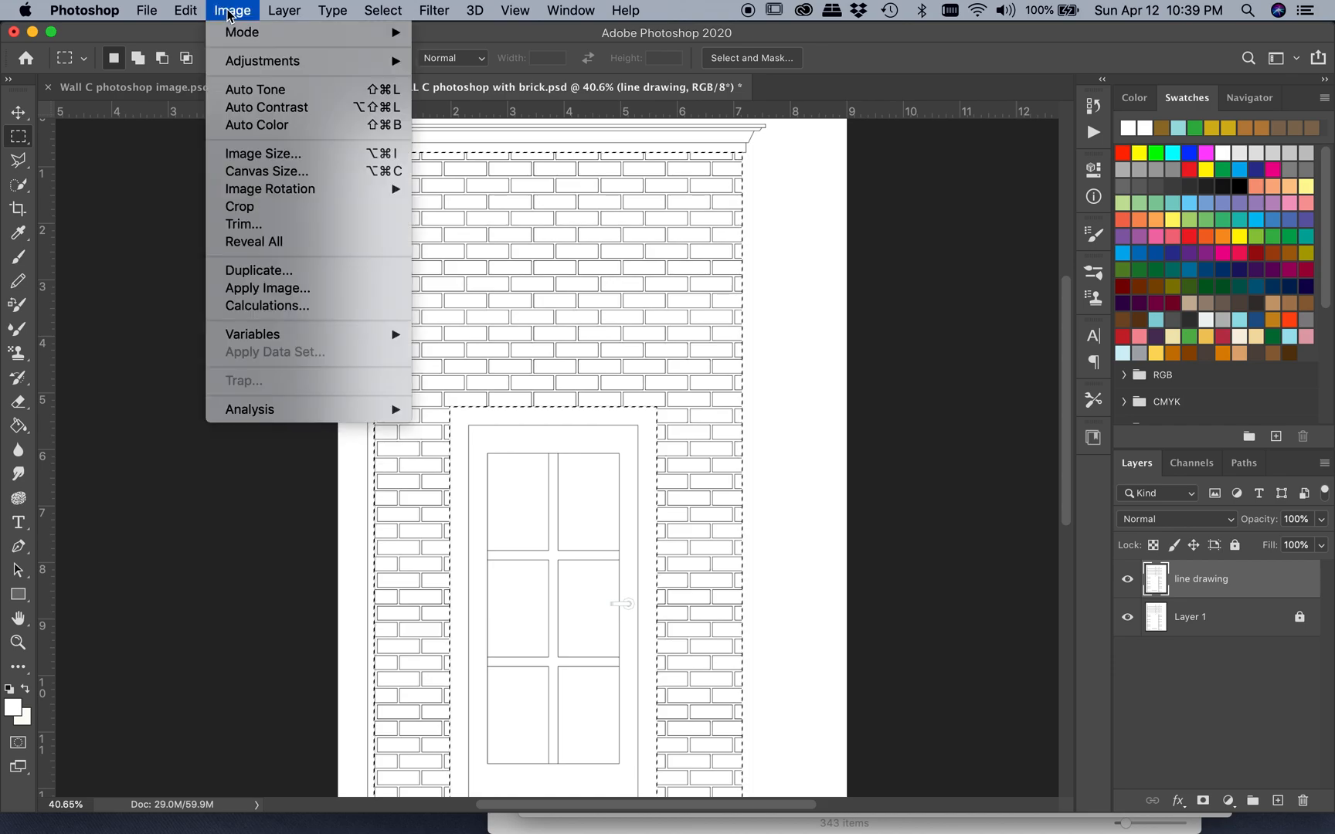
pyautogui.moveTo(283, 16)
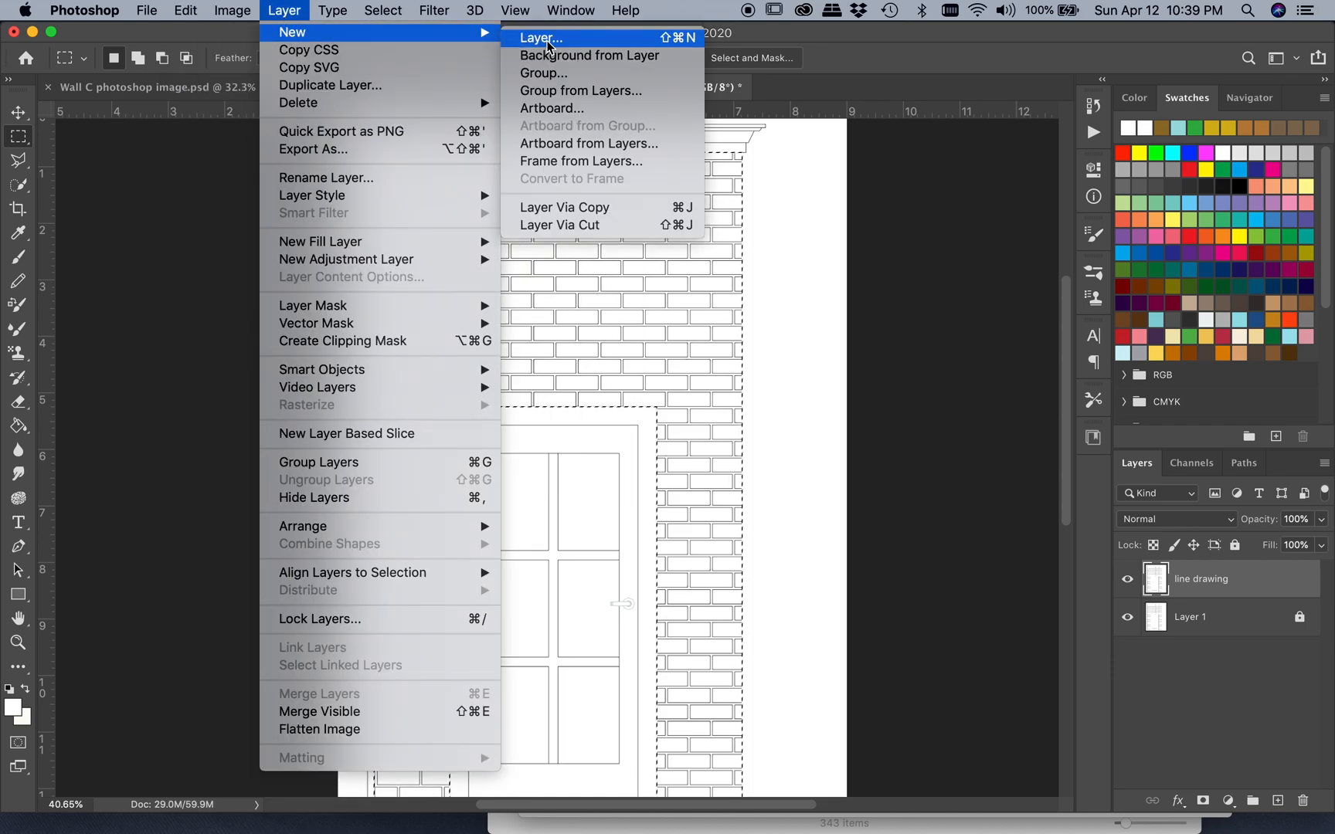
pyautogui.click(547, 38)
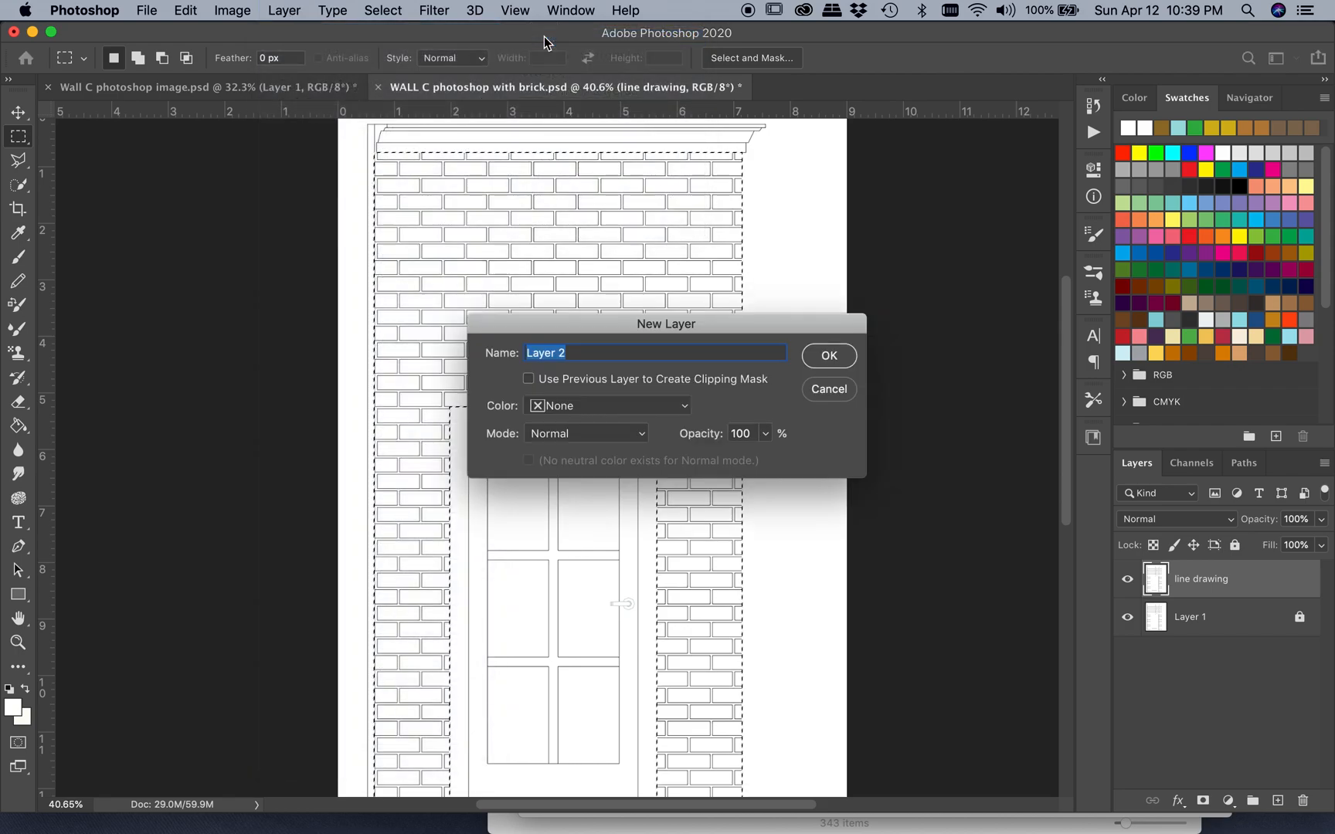
pyautogui.write('grout')
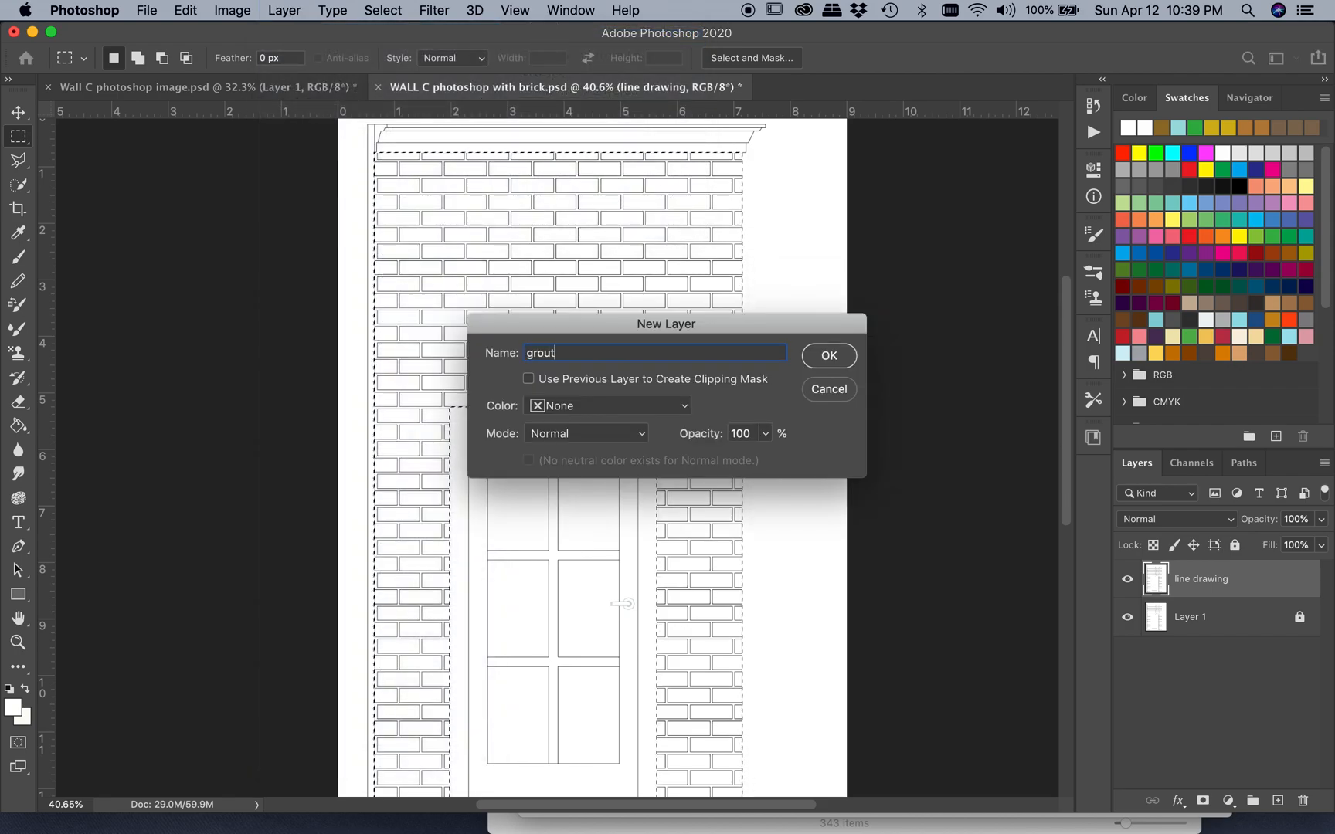
pyautogui.press('Return')
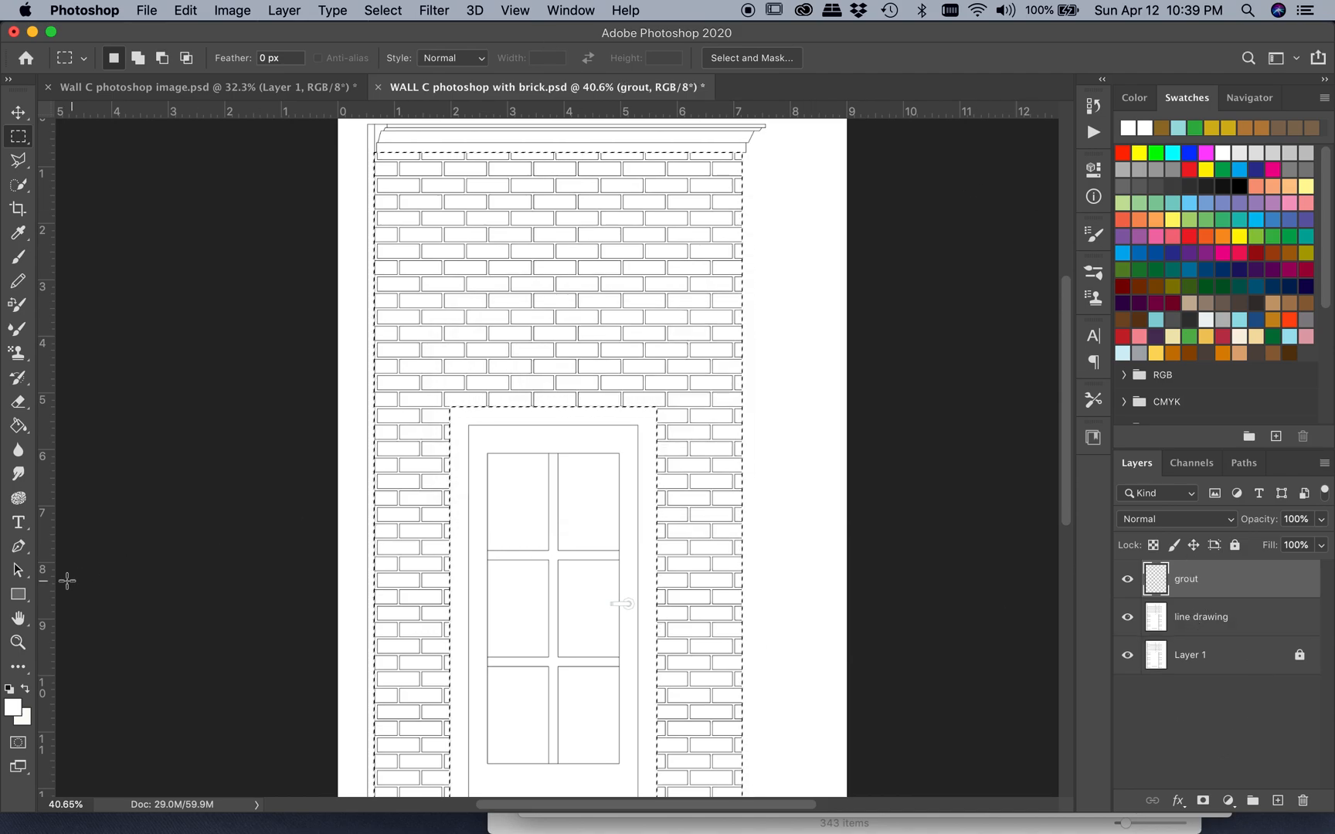
# Set the foreground color to a light neutral gray for the grout
pyautogui.click(15, 704)
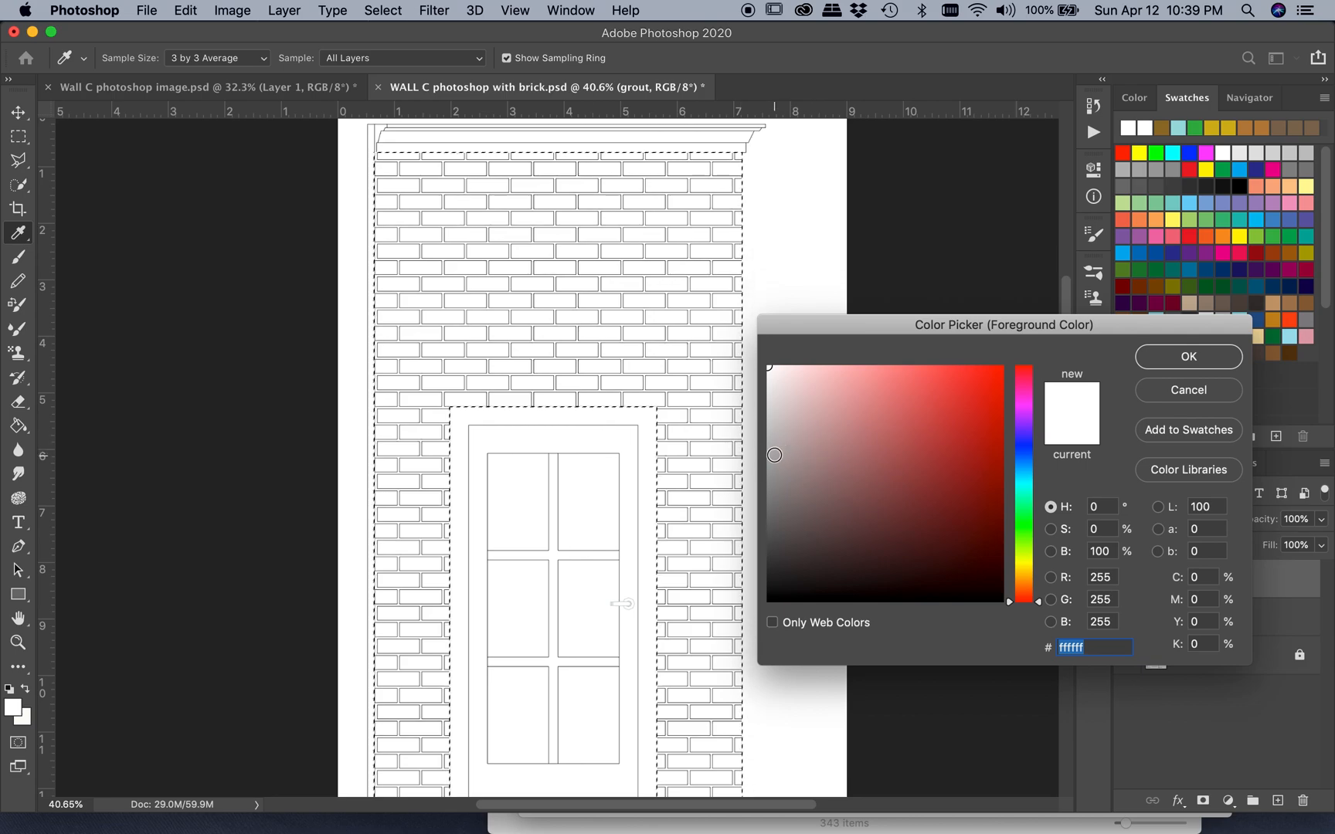
pyautogui.click(775, 453)
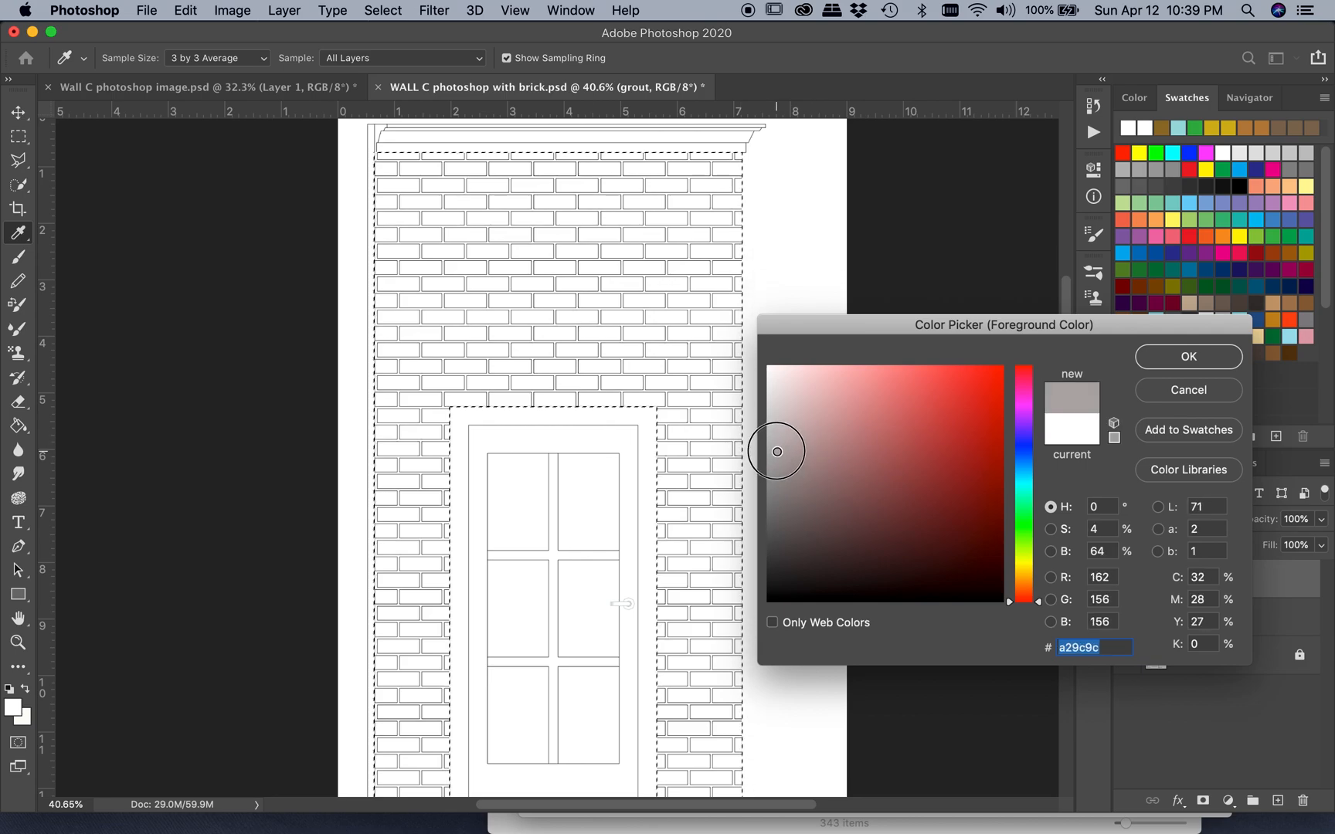
pyautogui.moveTo(776, 450); pyautogui.dragTo(770, 442)
pyautogui.click(1187, 357)
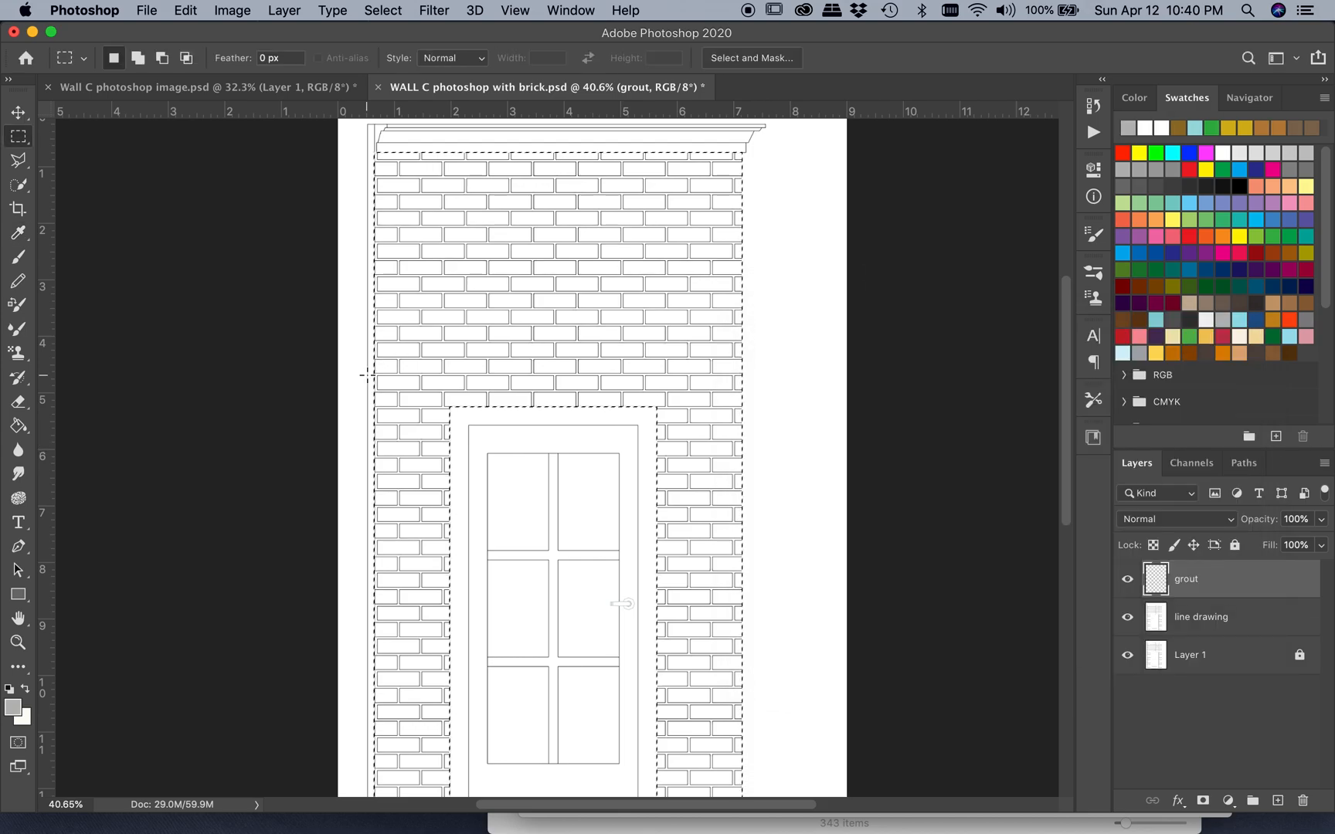
# Make the background color dark gray 60605d, keeping the light gray as the foreground color
pyautogui.click(26, 688)
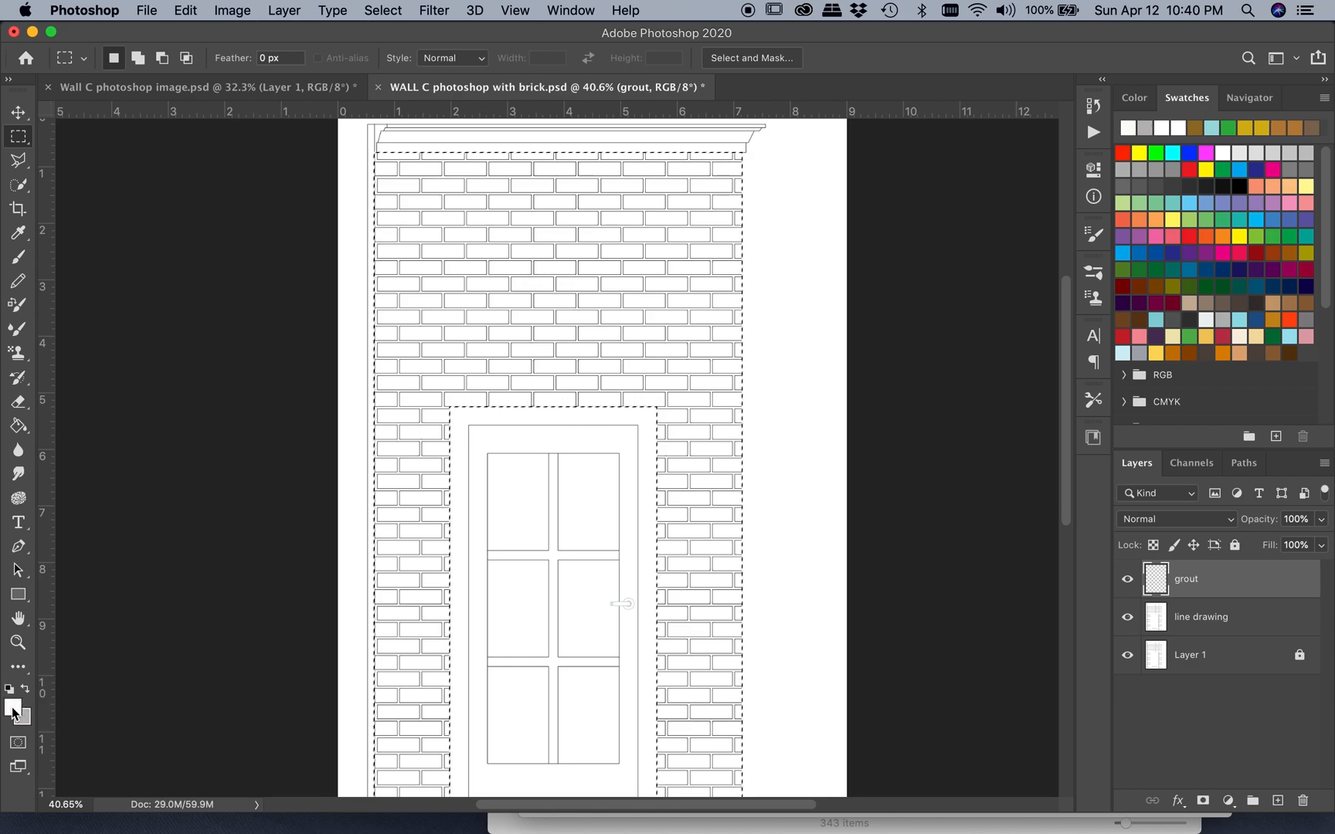
pyautogui.click(13, 709)
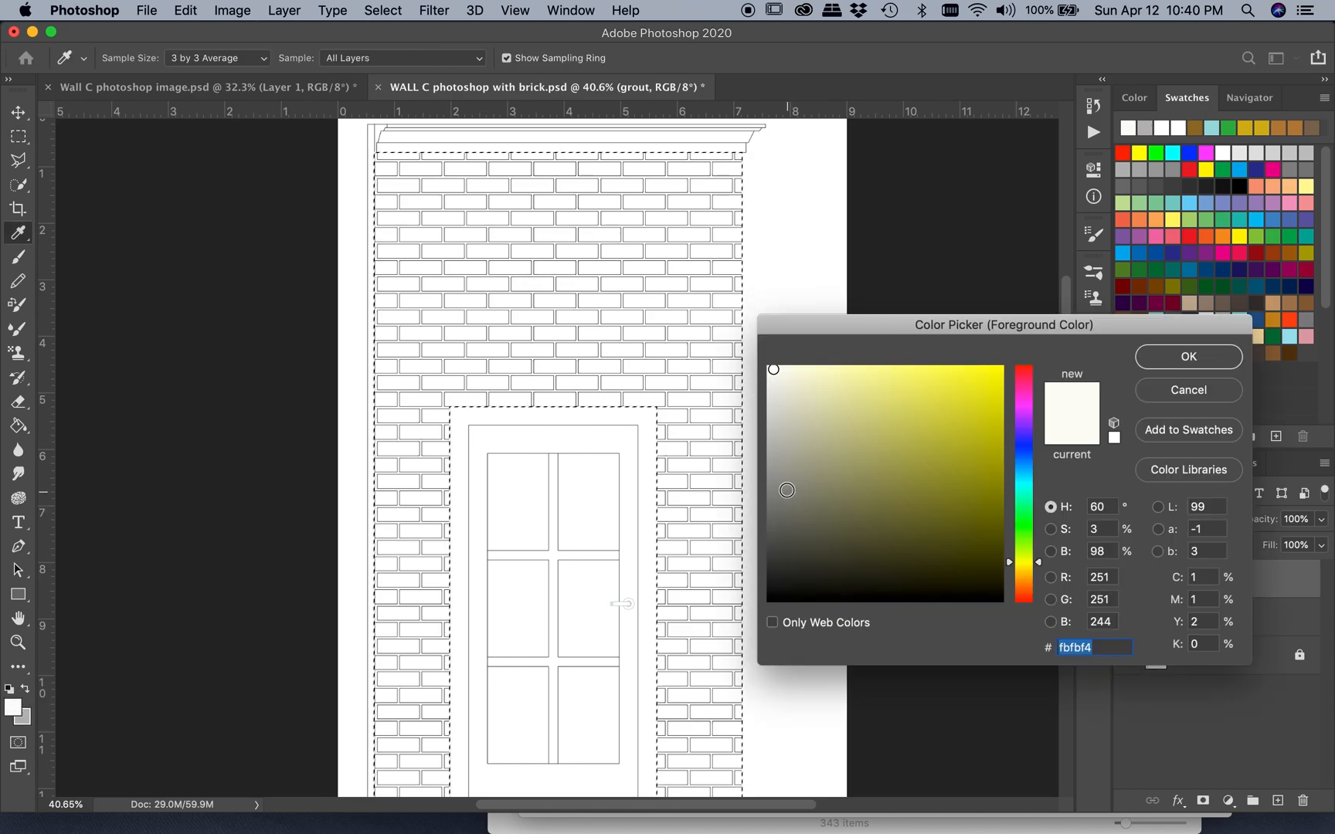
pyautogui.click(774, 494)
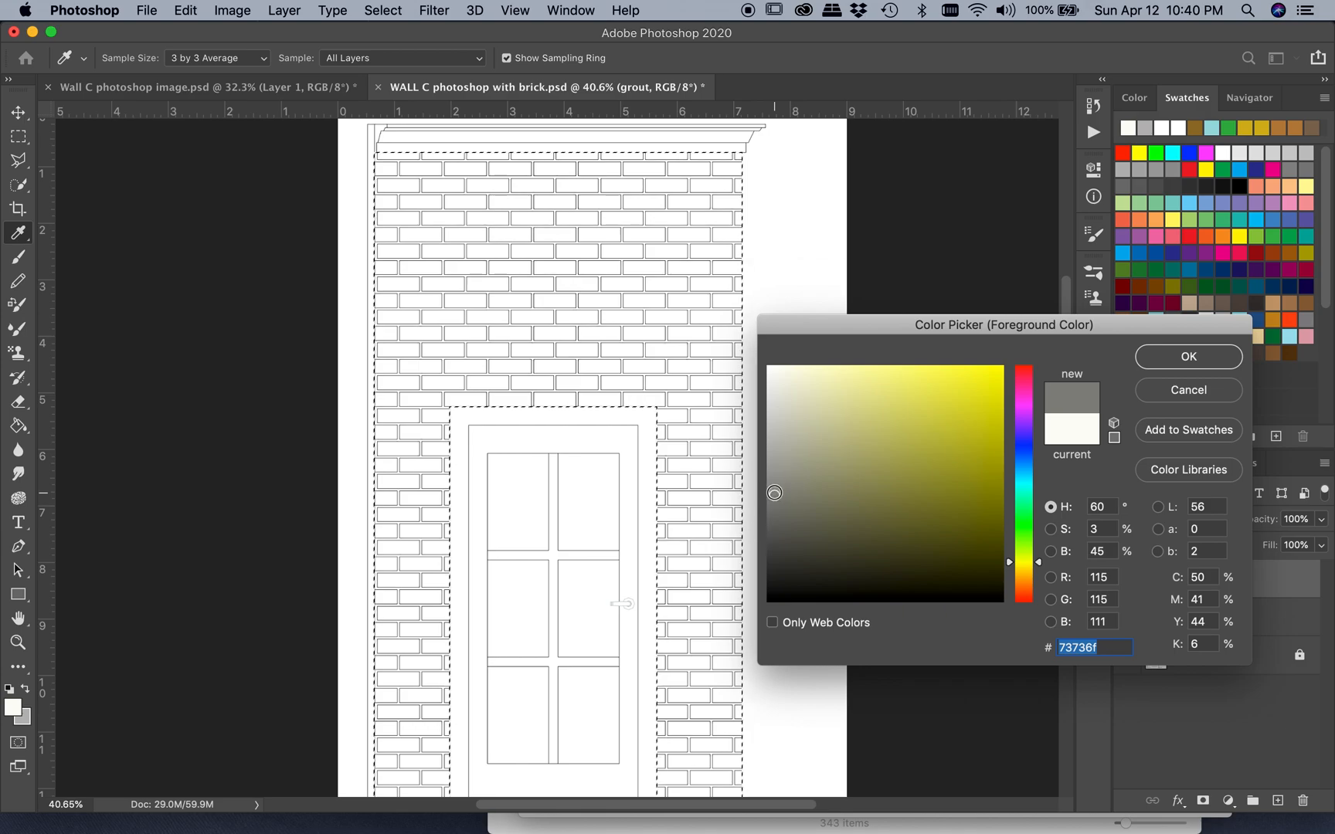
pyautogui.click(773, 512)
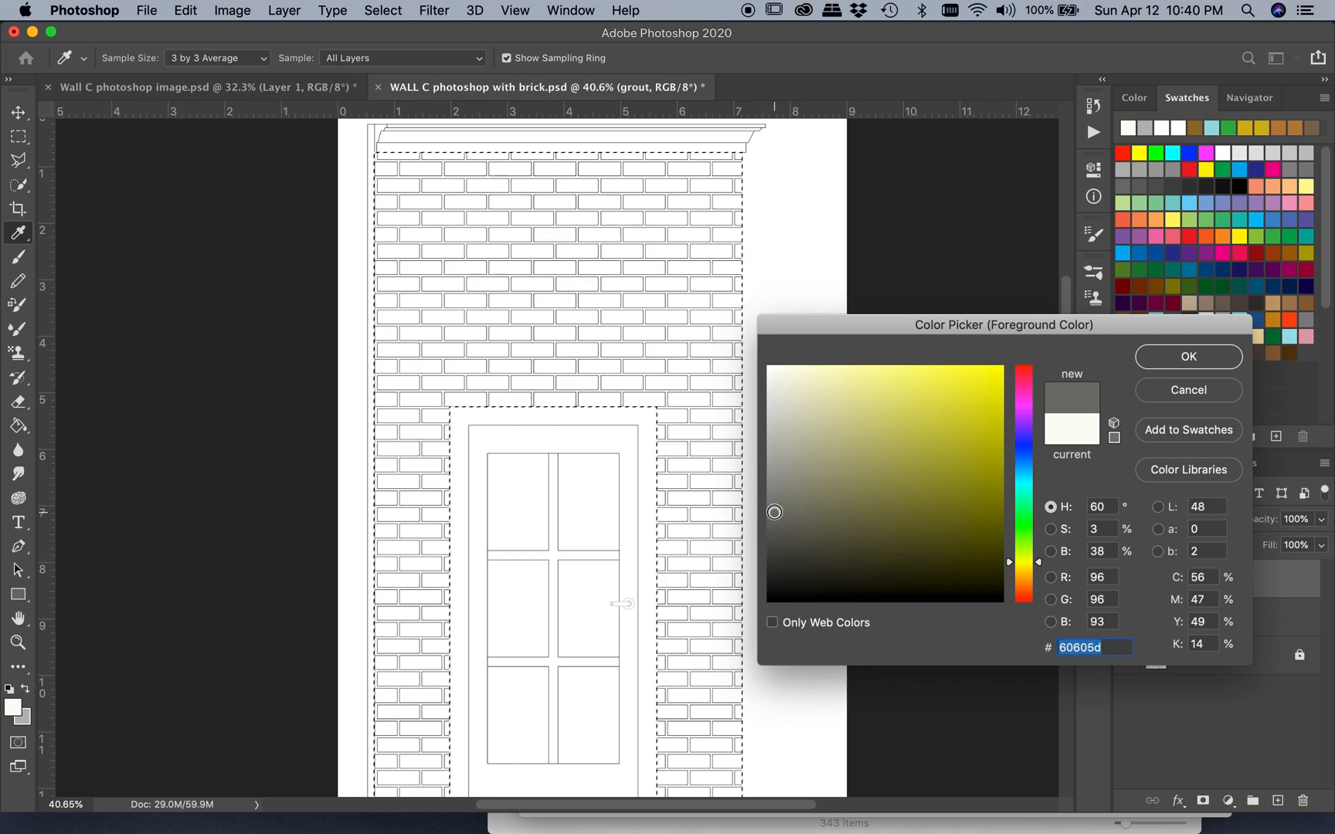
pyautogui.click(1195, 355)
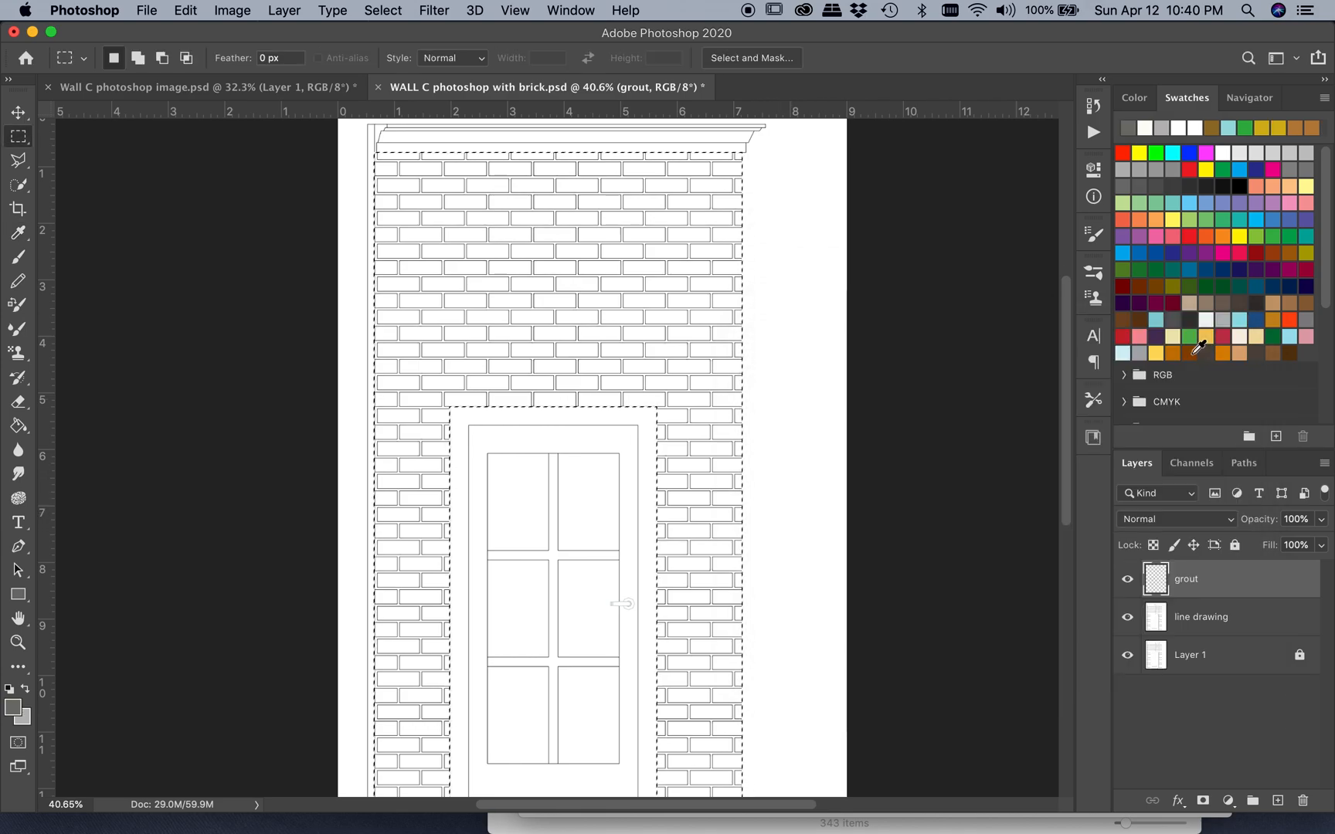
pyautogui.click(26, 691)
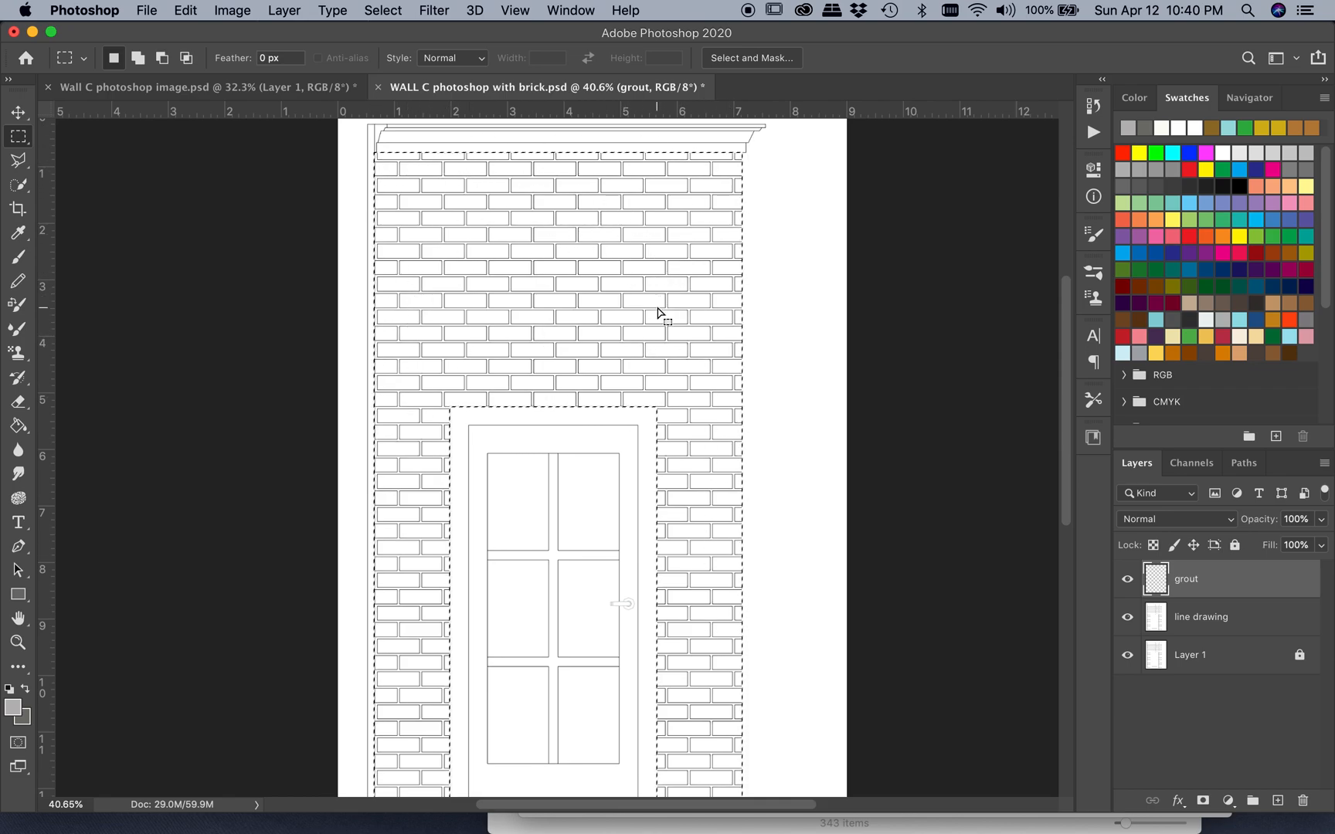
# Examine the available brush presets and the options for importing brushes or adding legacy brushes
pyautogui.click(1094, 274)
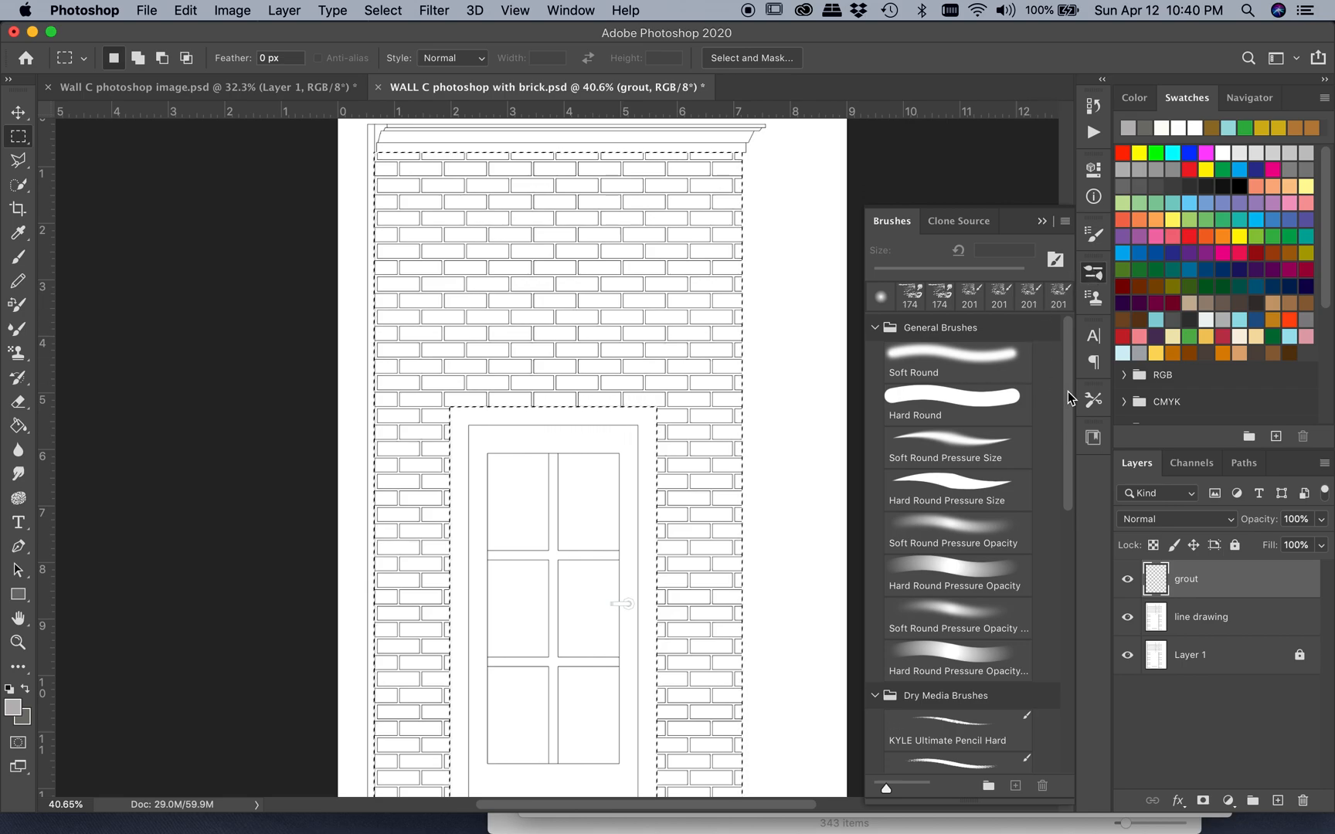
pyautogui.scroll(-1, 1068, 391)
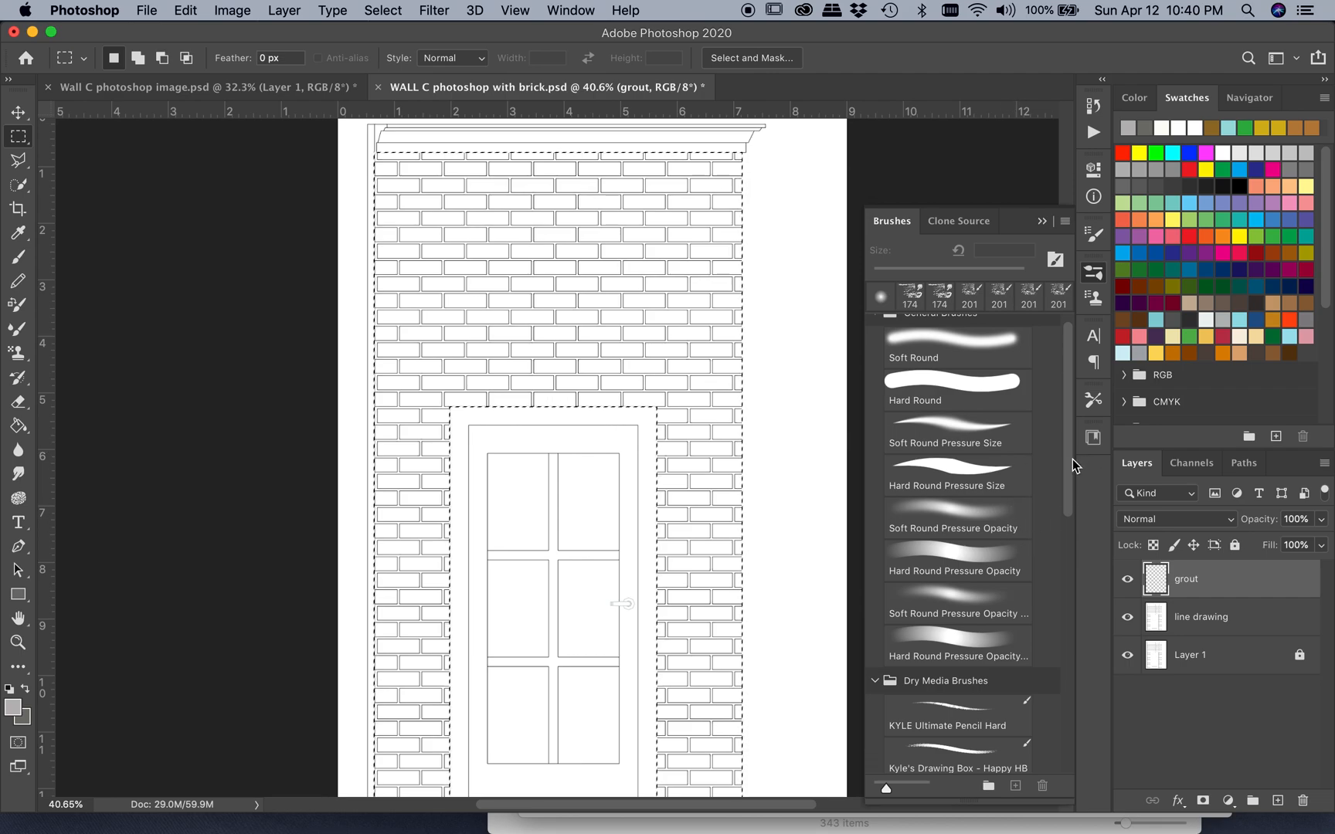
pyautogui.moveTo(1069, 461)
pyautogui.mouseDown()
pyautogui.moveTo(1080, 724)
pyautogui.moveTo(1066, 735)
pyautogui.moveTo(1034, 426)
pyautogui.moveTo(1068, 428)
pyautogui.moveTo(1091, 695)
pyautogui.mouseUp()
pyautogui.click(1065, 682)
pyautogui.click(874, 647)
pyautogui.scroll(-10, 965, 664)
pyautogui.scroll(-10, 972, 680)
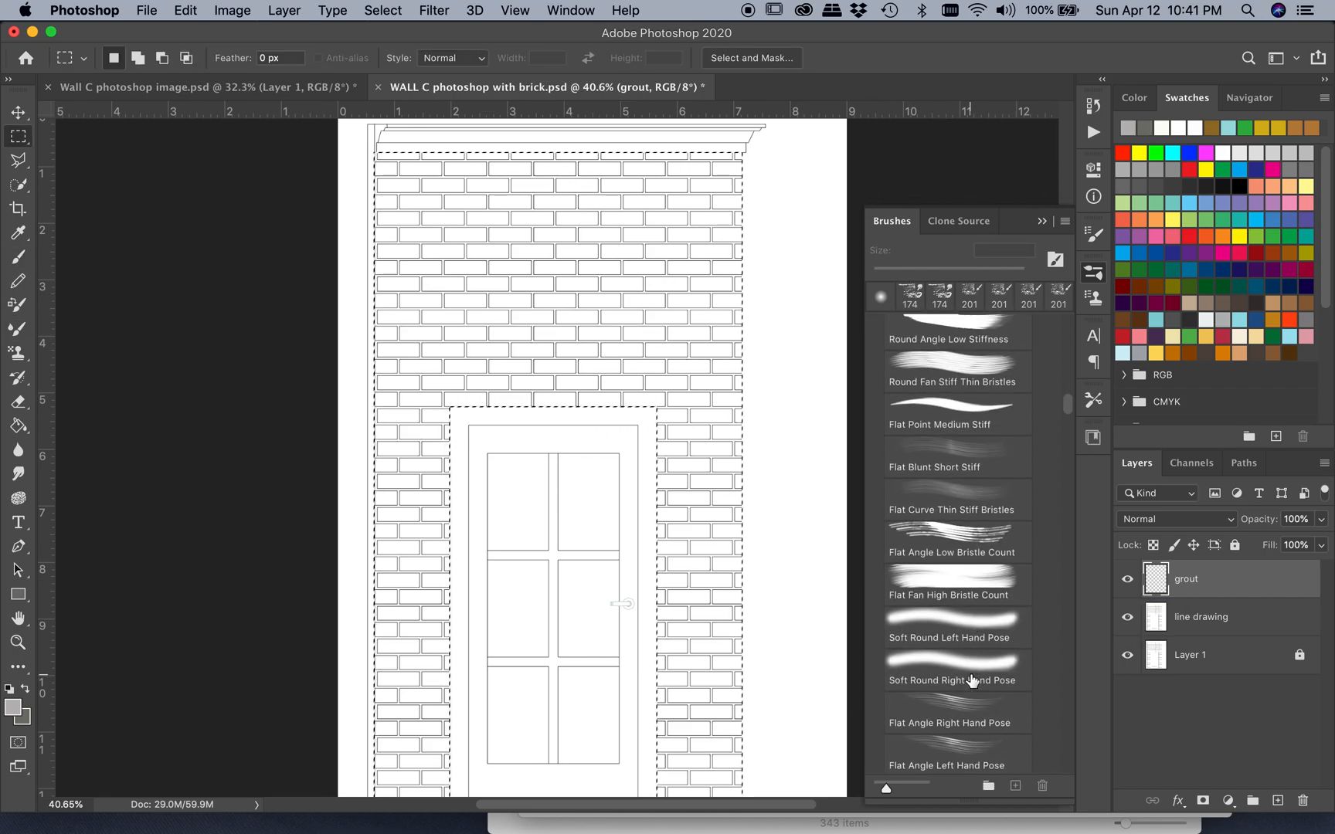
pyautogui.press('b')
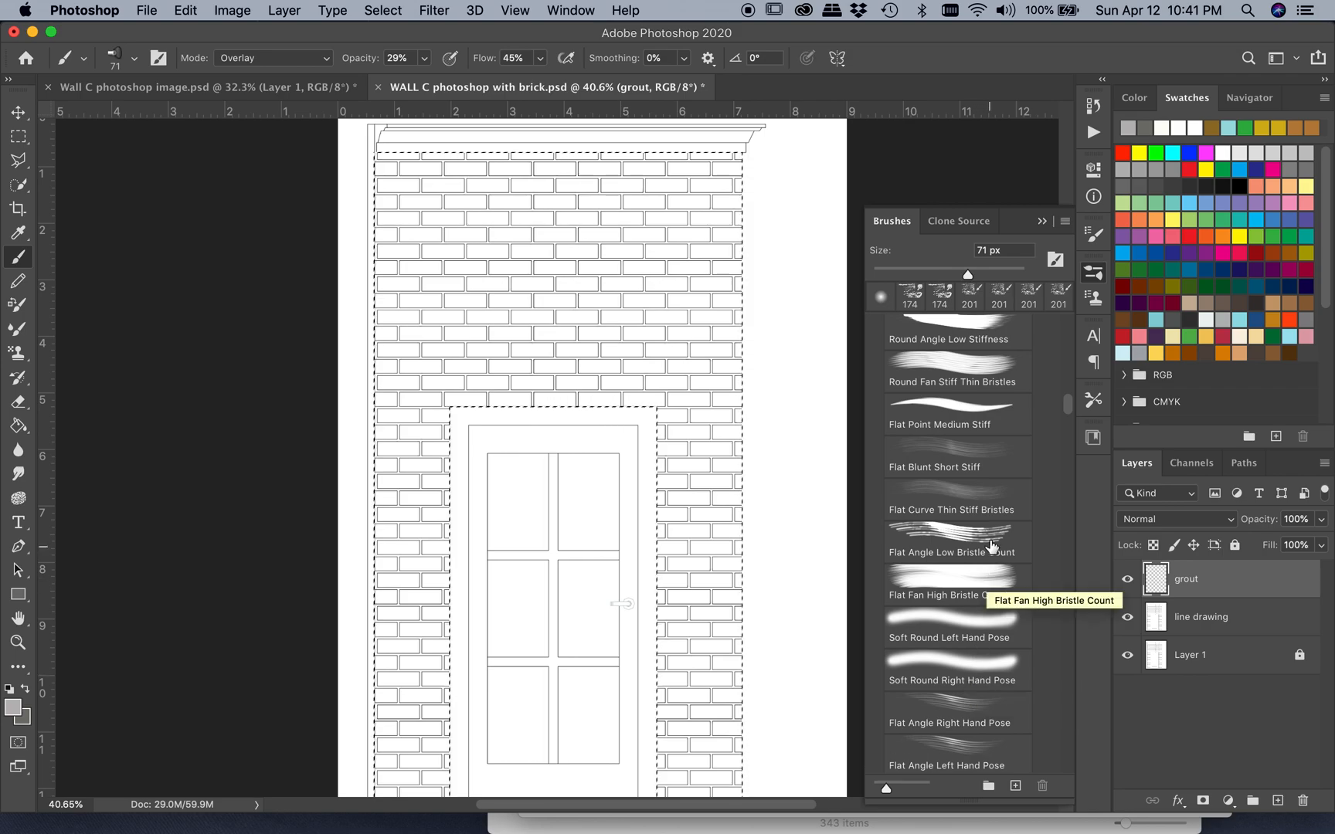
pyautogui.press('m')
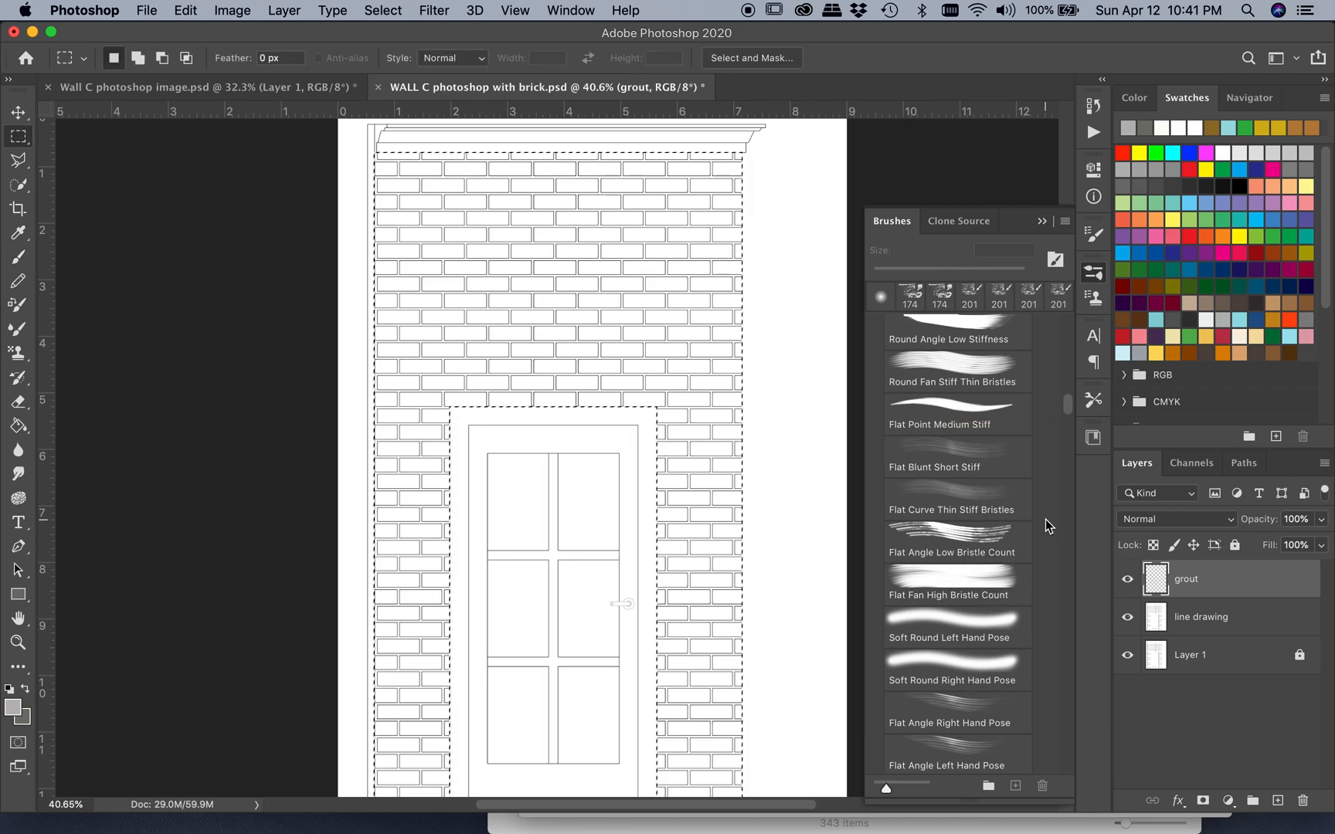
pyautogui.click(1067, 222)
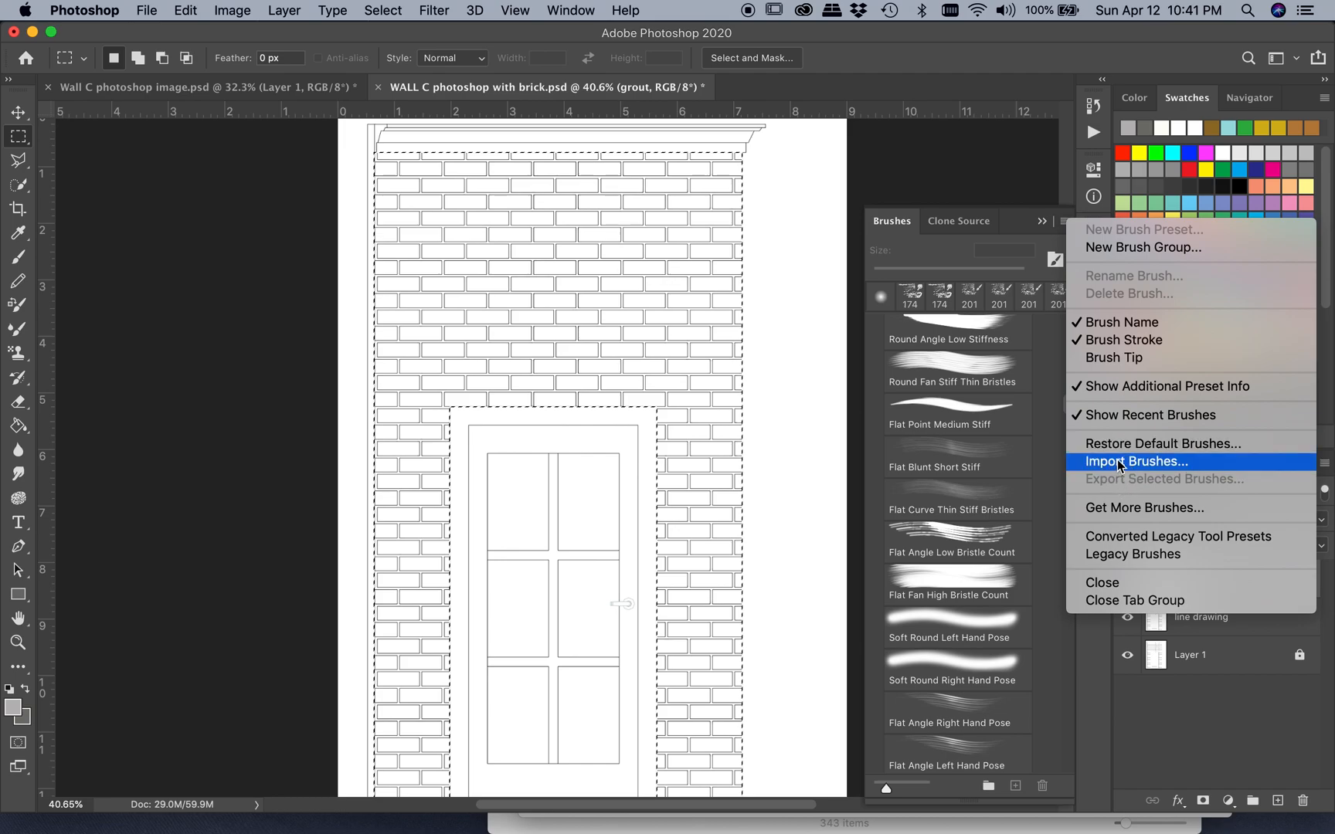
pyautogui.click(1037, 405)
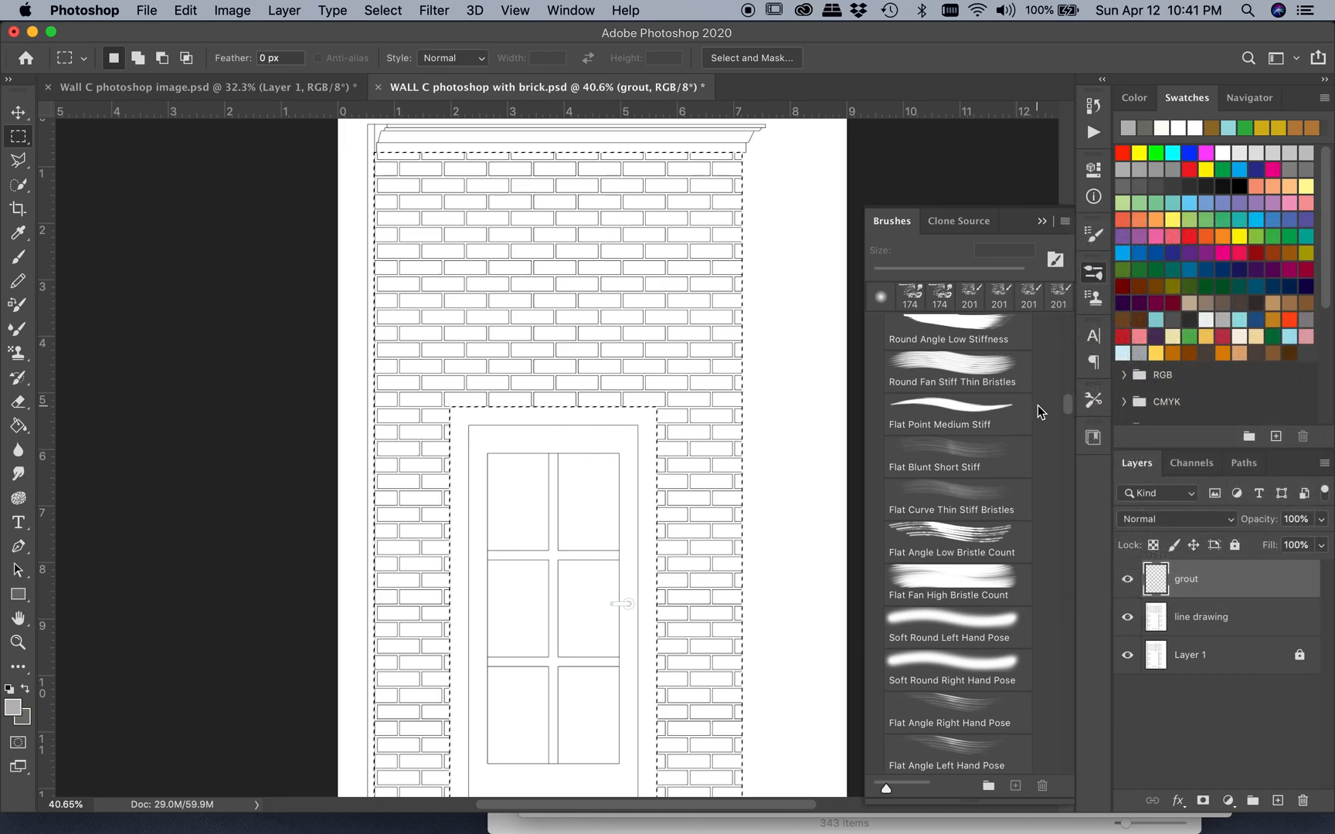
# Choose the Soft Round Pressure Size brush preset for painting the grout
pyautogui.scroll(-4, 1038, 405)
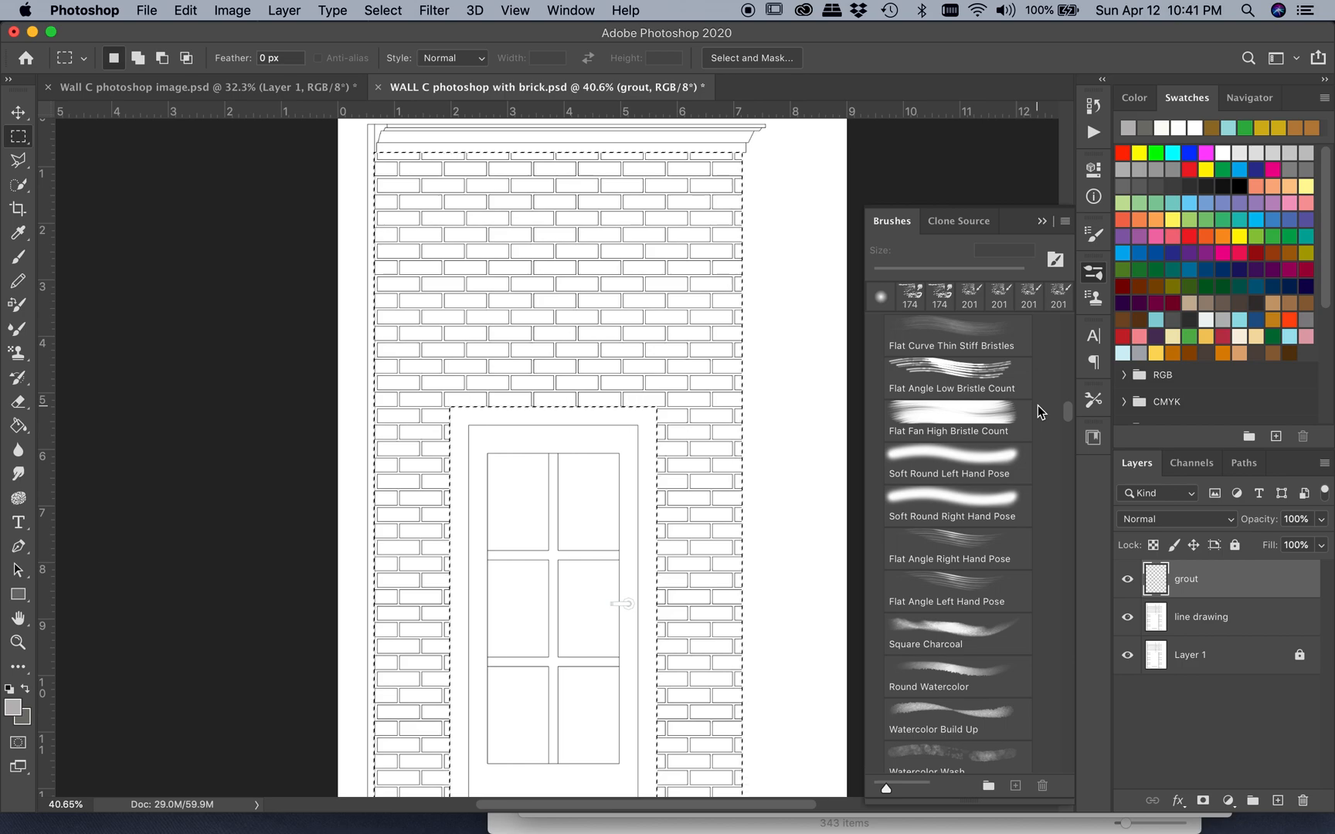
pyautogui.scroll(-5, 1037, 405)
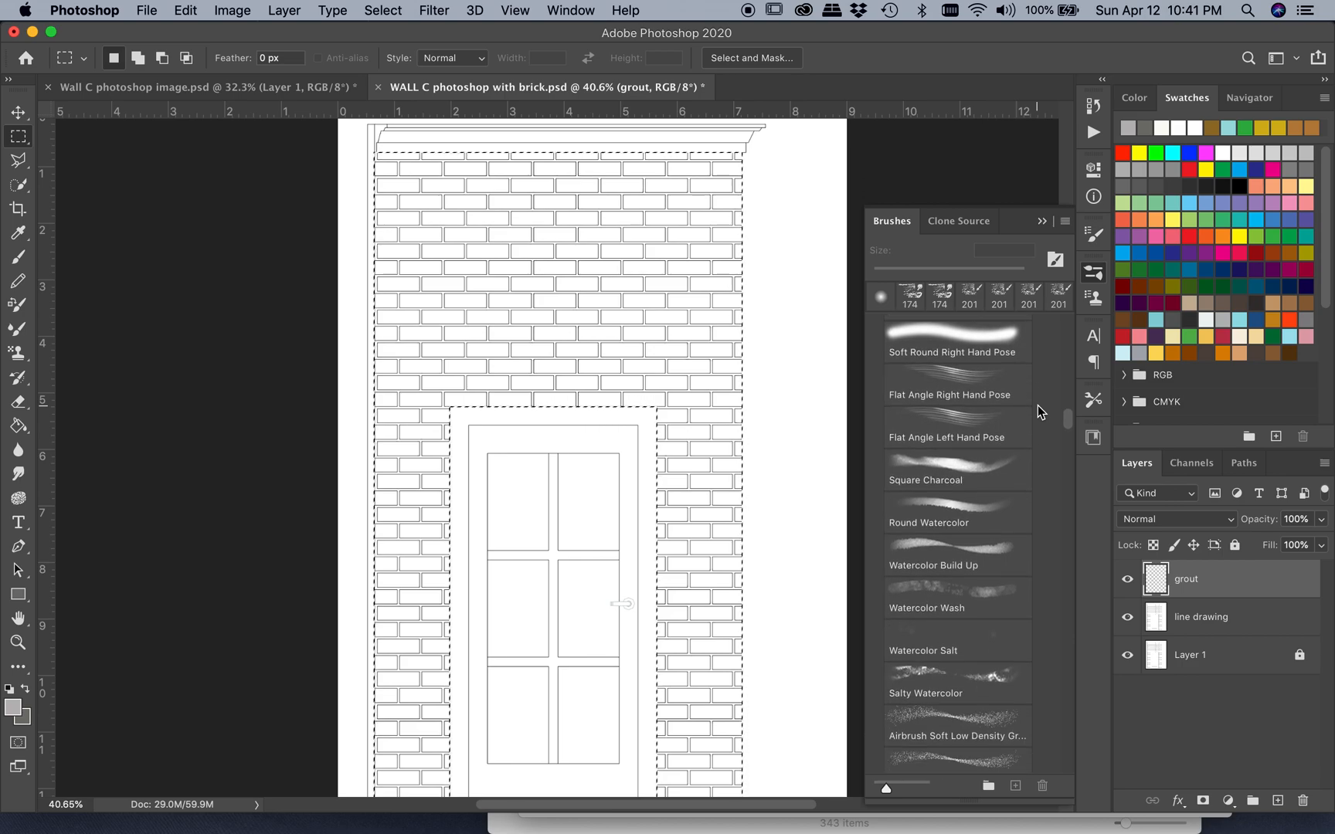
pyautogui.scroll(-10, 1038, 405)
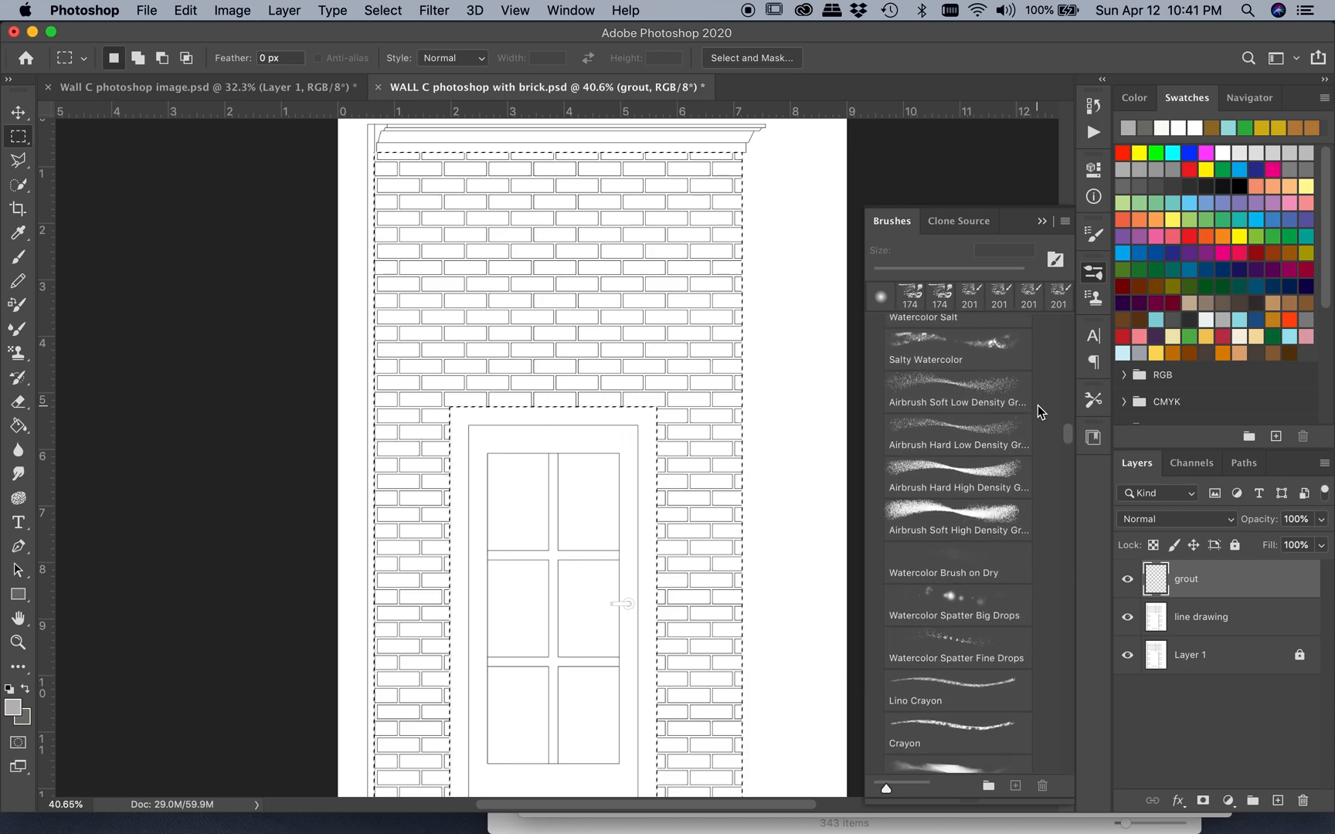
pyautogui.scroll(-8, 1038, 404)
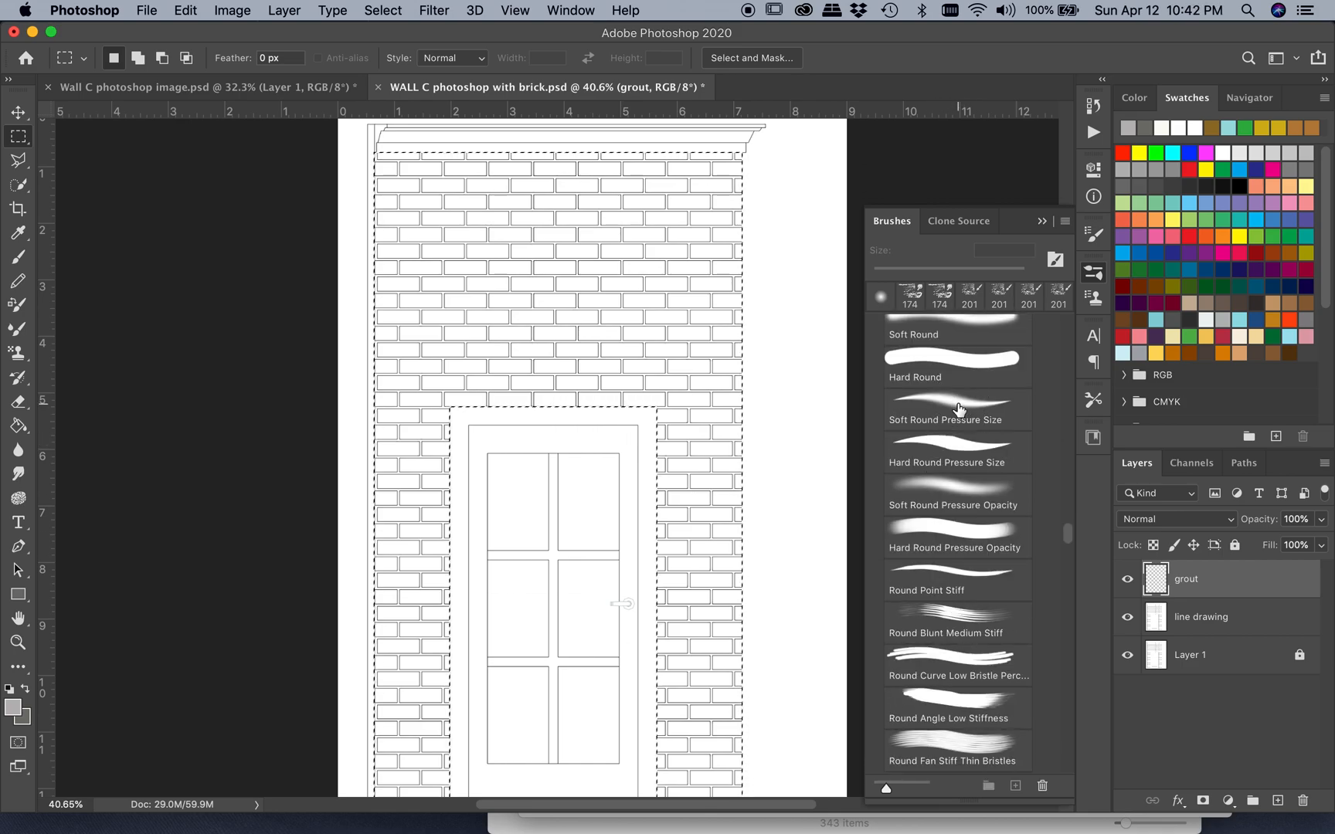
pyautogui.click(961, 409)
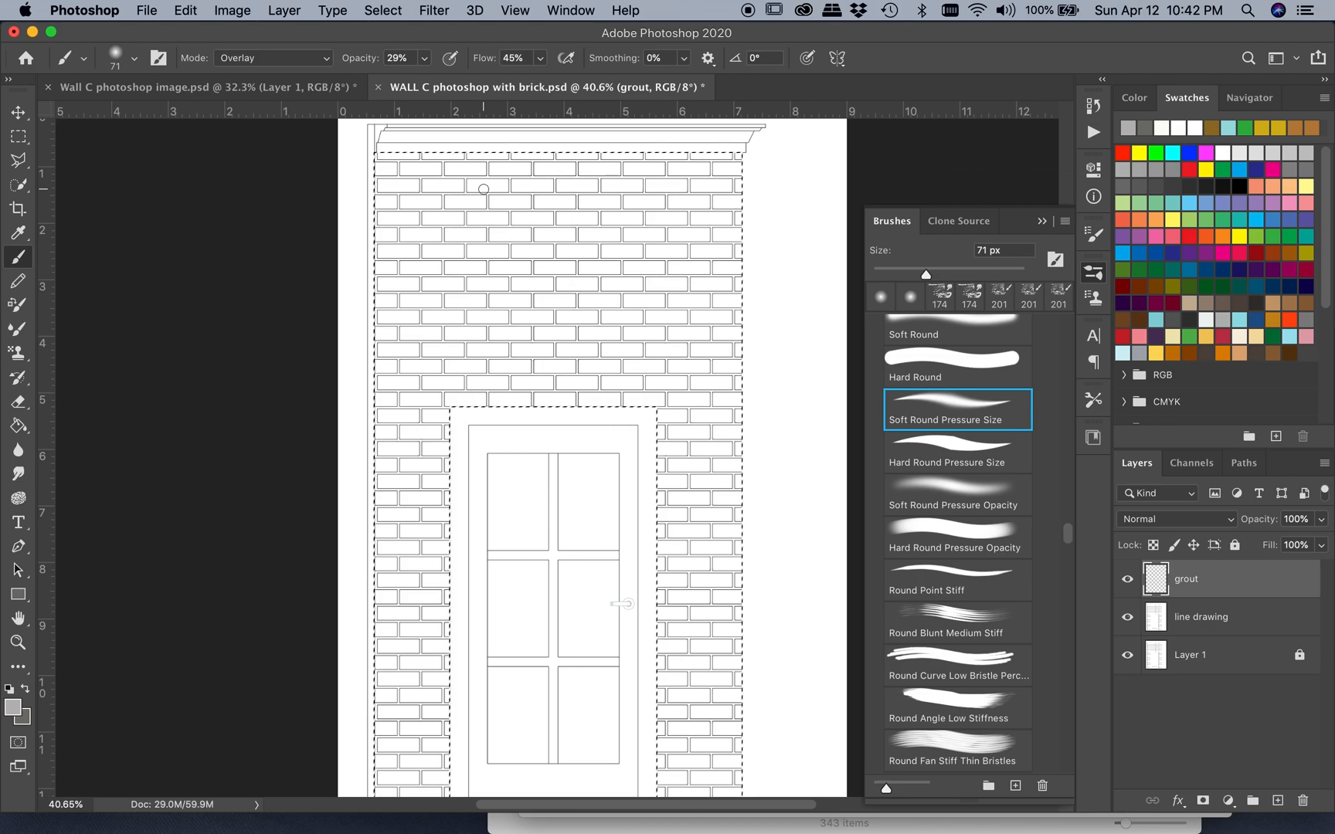
# Enlarge the brush to 428 px, keeping its hardness at 0%
pyautogui.click(127, 62)
pyautogui.moveTo(142, 116)
pyautogui.mouseDown()
pyautogui.moveTo(202, 117)
pyautogui.moveTo(192, 117)
pyautogui.mouseUp()
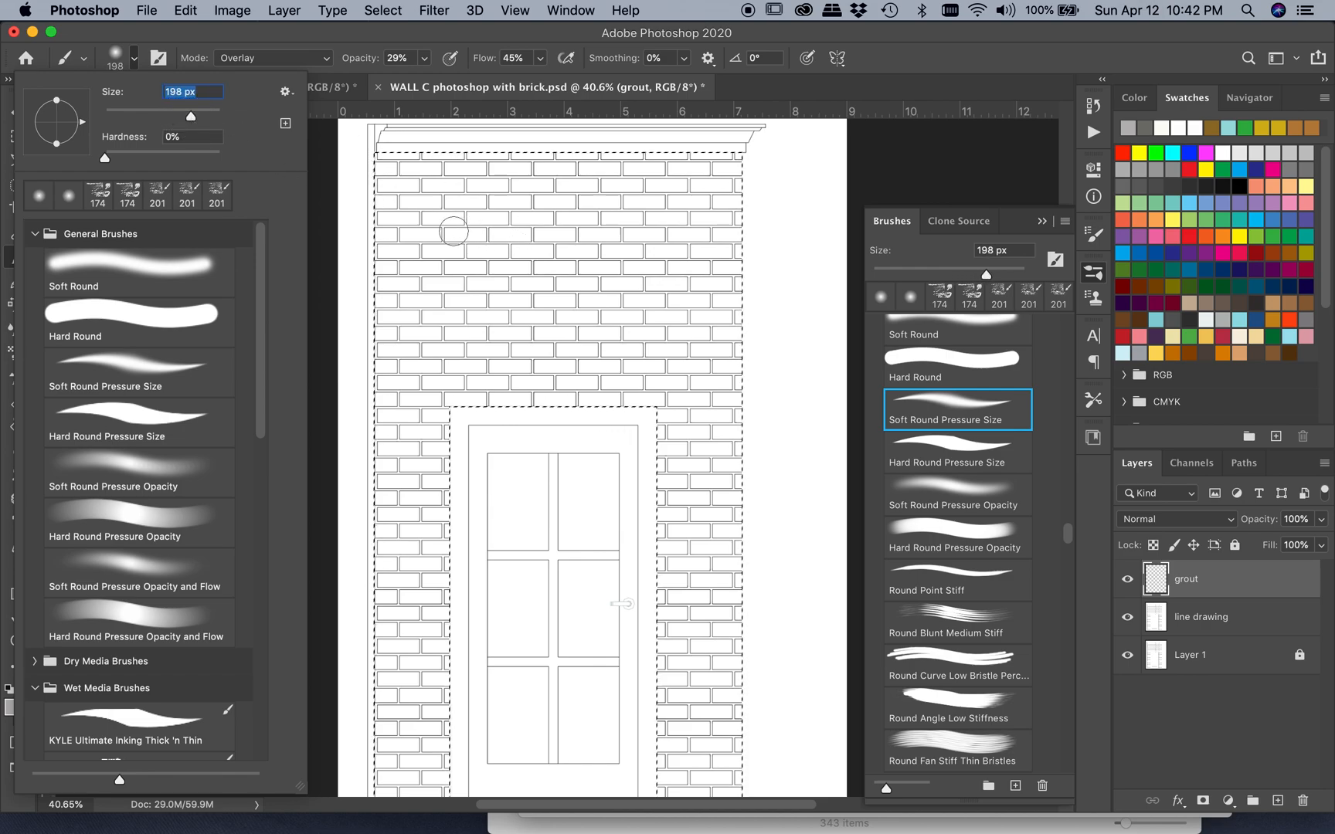
pyautogui.moveTo(193, 119); pyautogui.dragTo(205, 117)
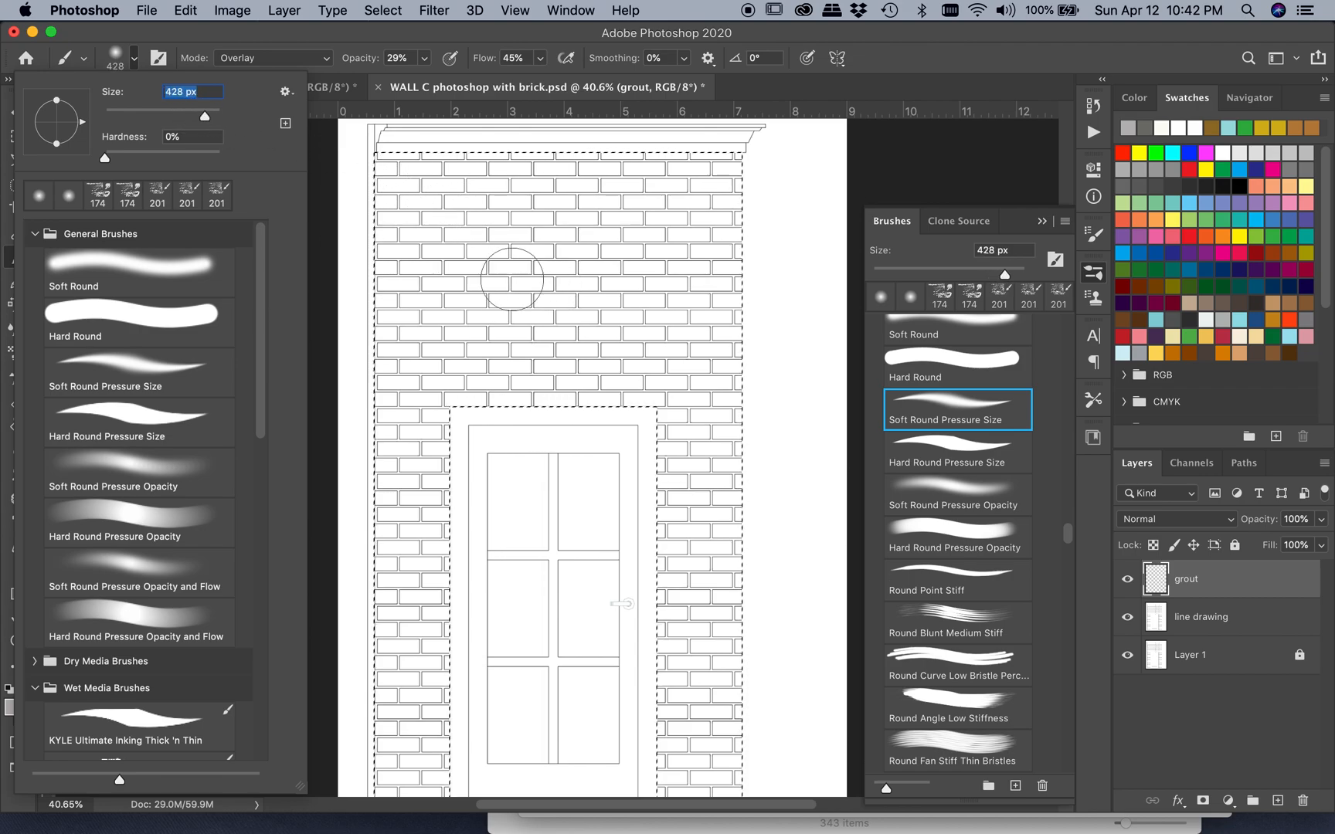
pyautogui.click(191, 43)
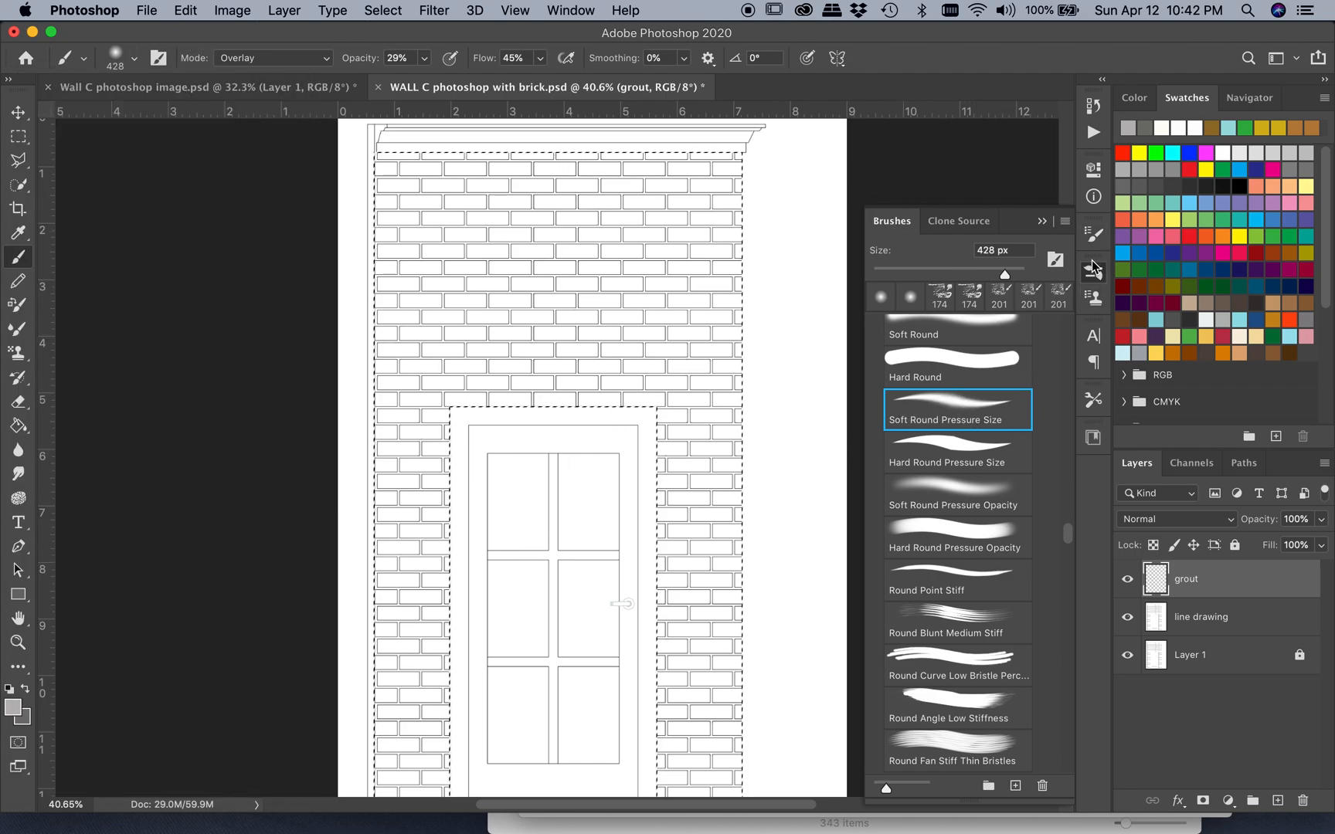
# Configure the brush's Shape Dynamics with 12% size jitter, 4% minimum diameter and a slight angle jitter
pyautogui.click(1094, 235)
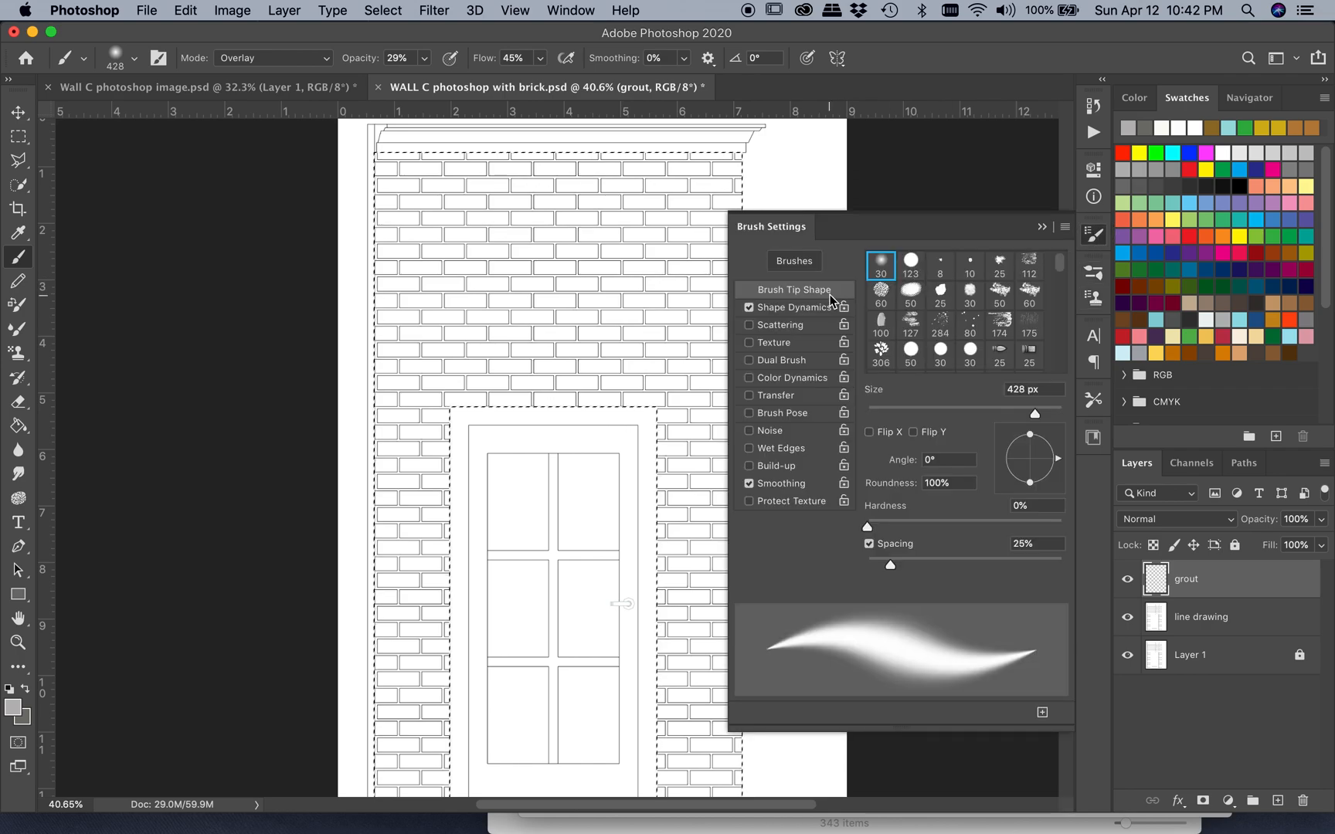
pyautogui.click(788, 310)
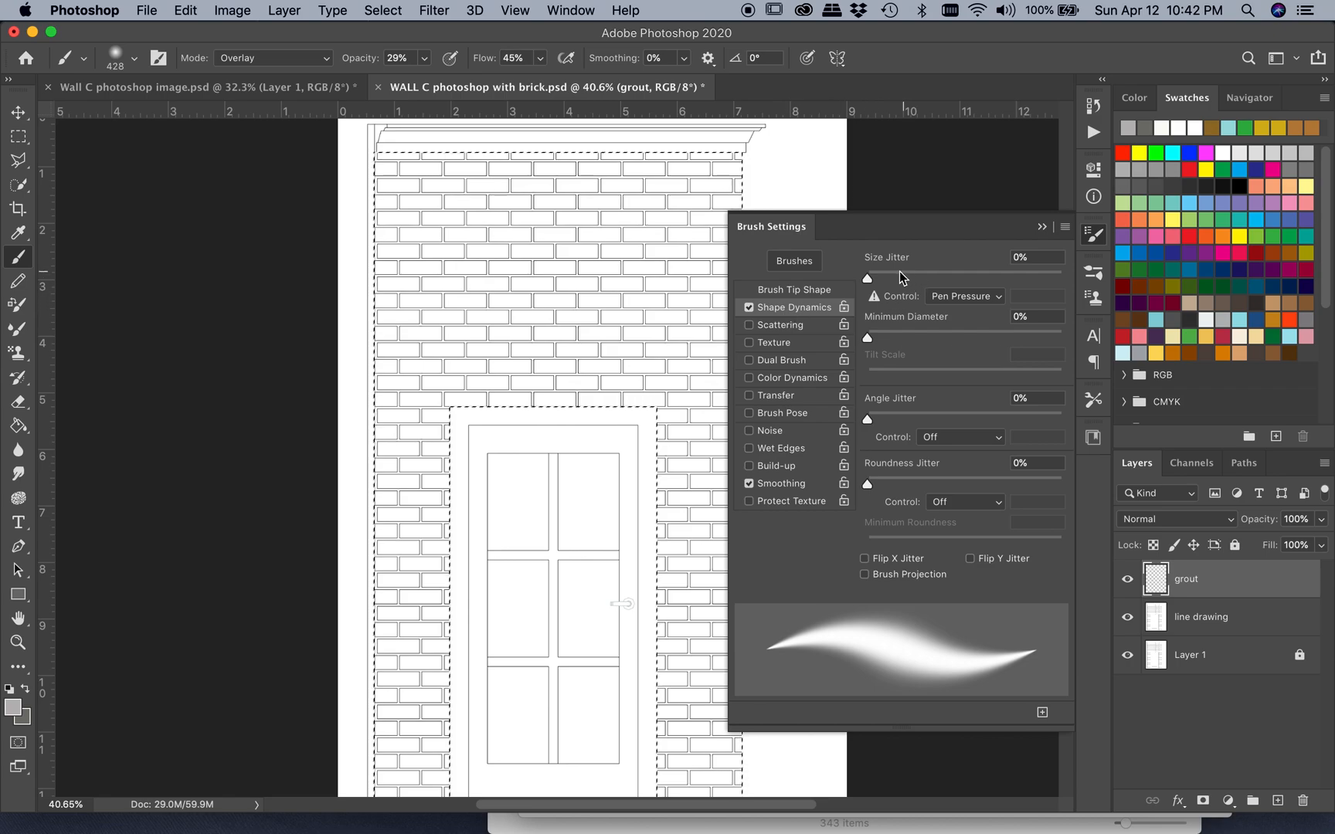
pyautogui.moveTo(868, 278); pyautogui.dragTo(891, 279)
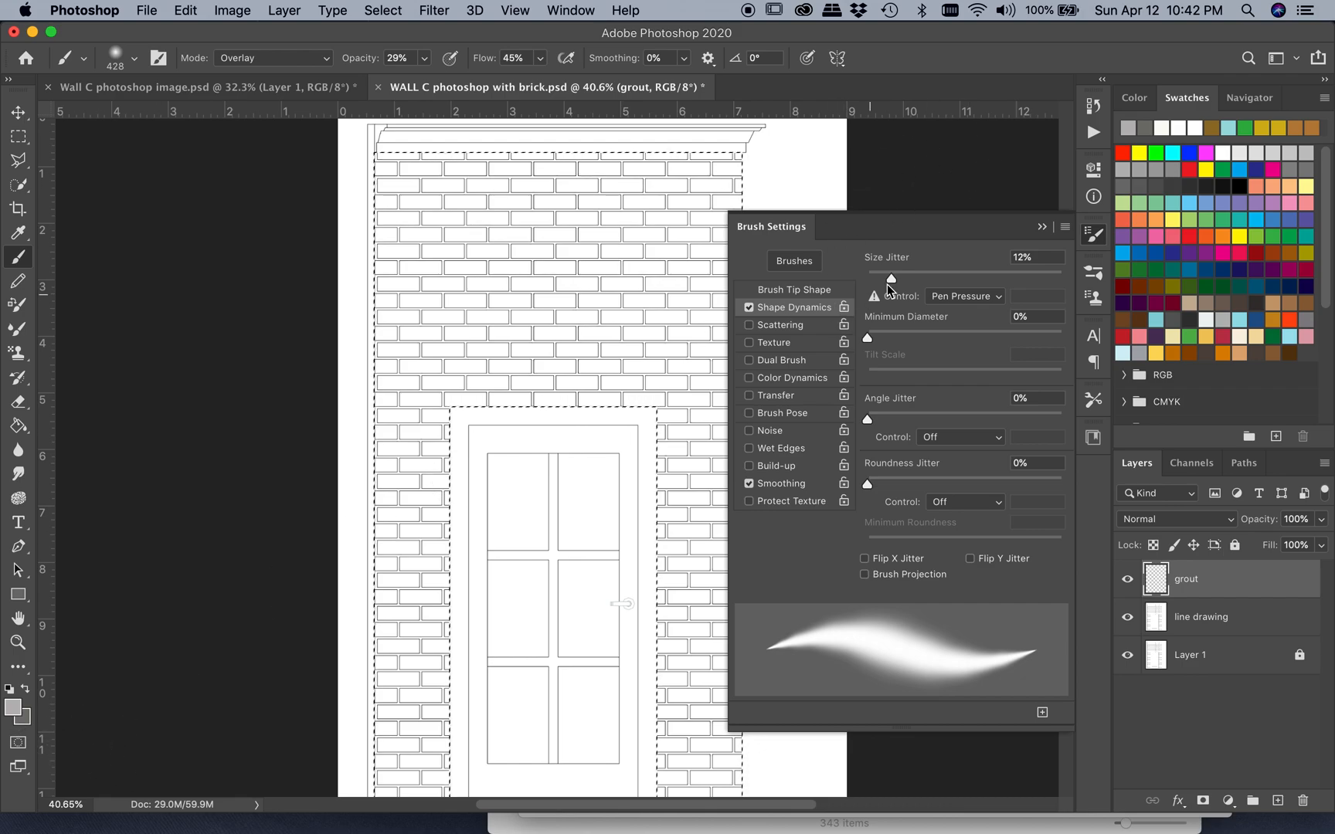
pyautogui.moveTo(867, 337); pyautogui.dragTo(875, 341)
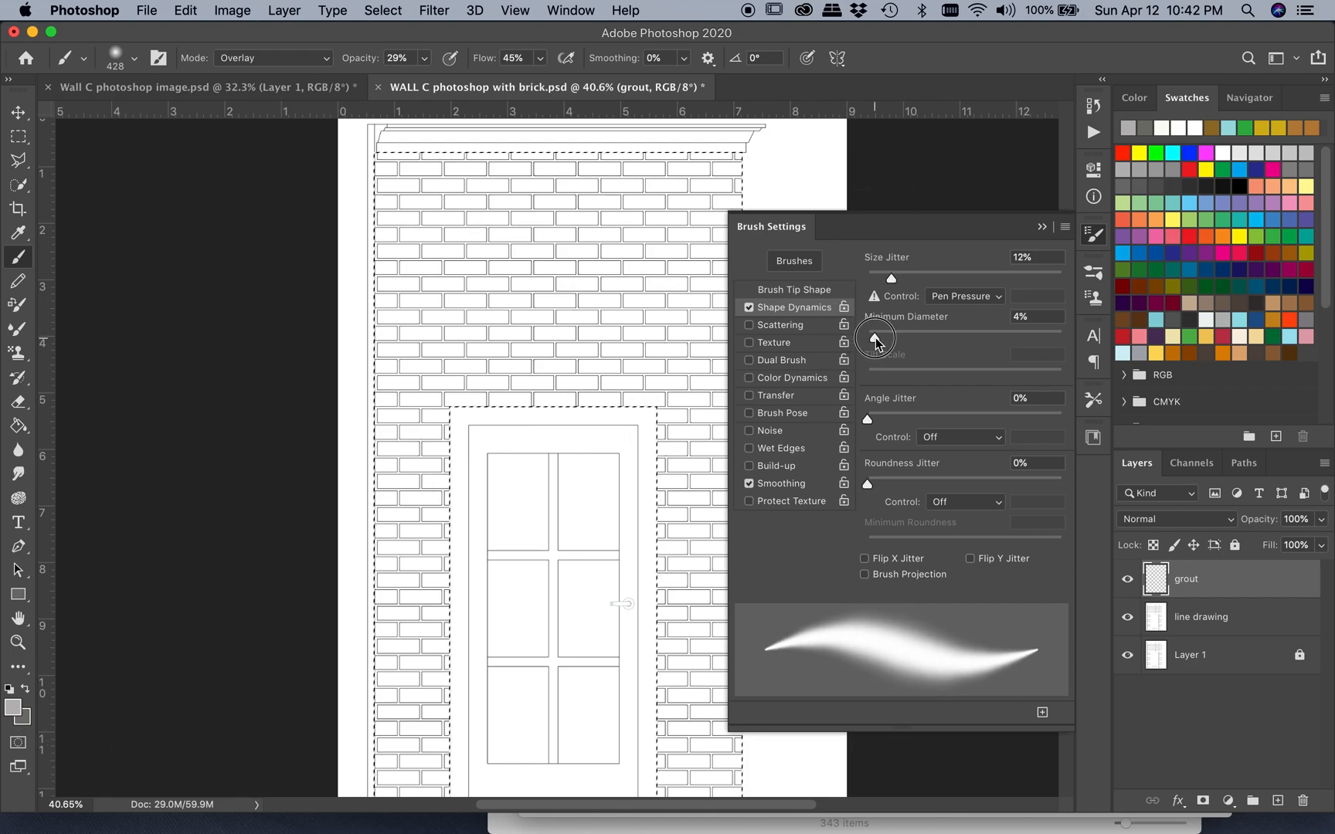
pyautogui.moveTo(868, 420); pyautogui.dragTo(873, 420)
# Enable brush Scattering with 157% scatter, a count of 3 and a small count jitter, leaving Texture off
pyautogui.click(771, 326)
pyautogui.moveTo(882, 280); pyautogui.dragTo(899, 279)
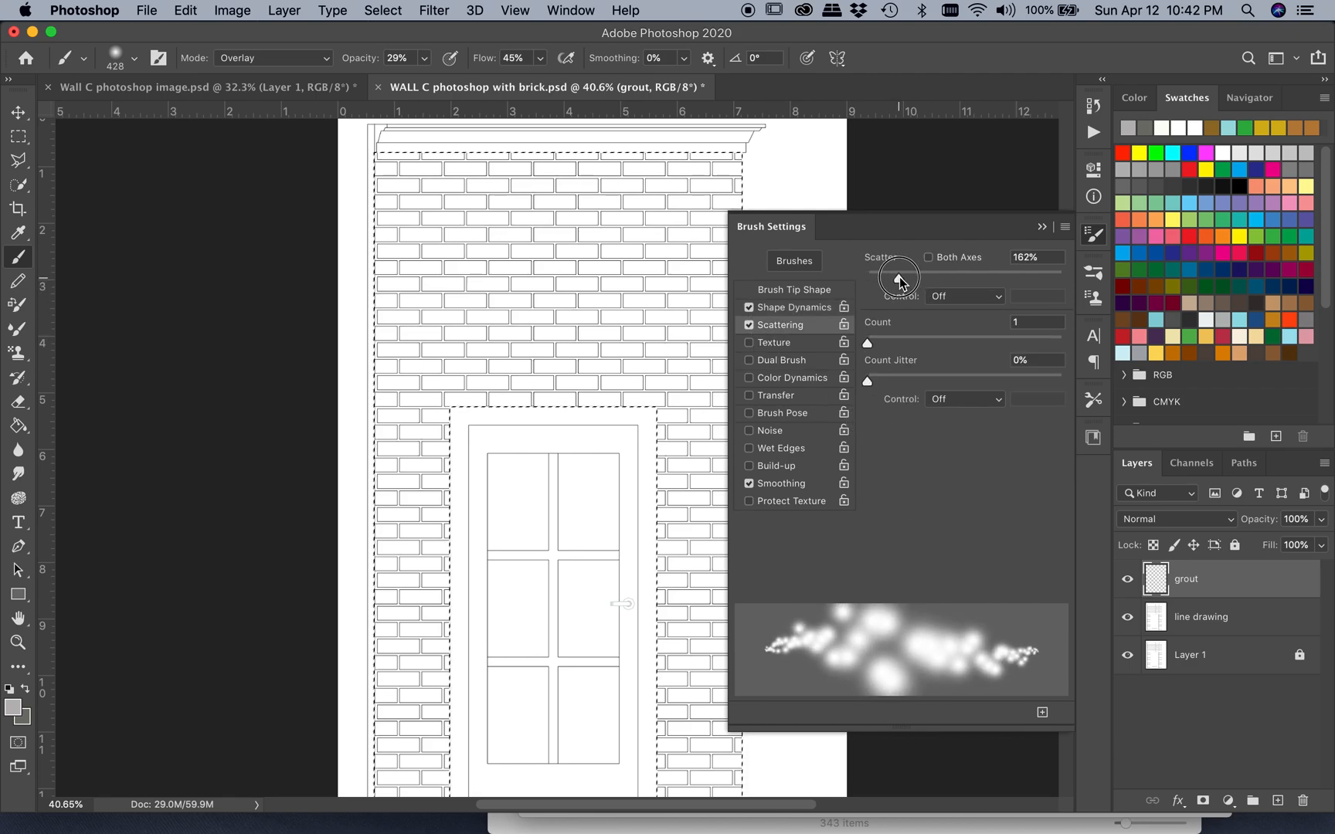
pyautogui.moveTo(869, 343); pyautogui.dragTo(896, 346)
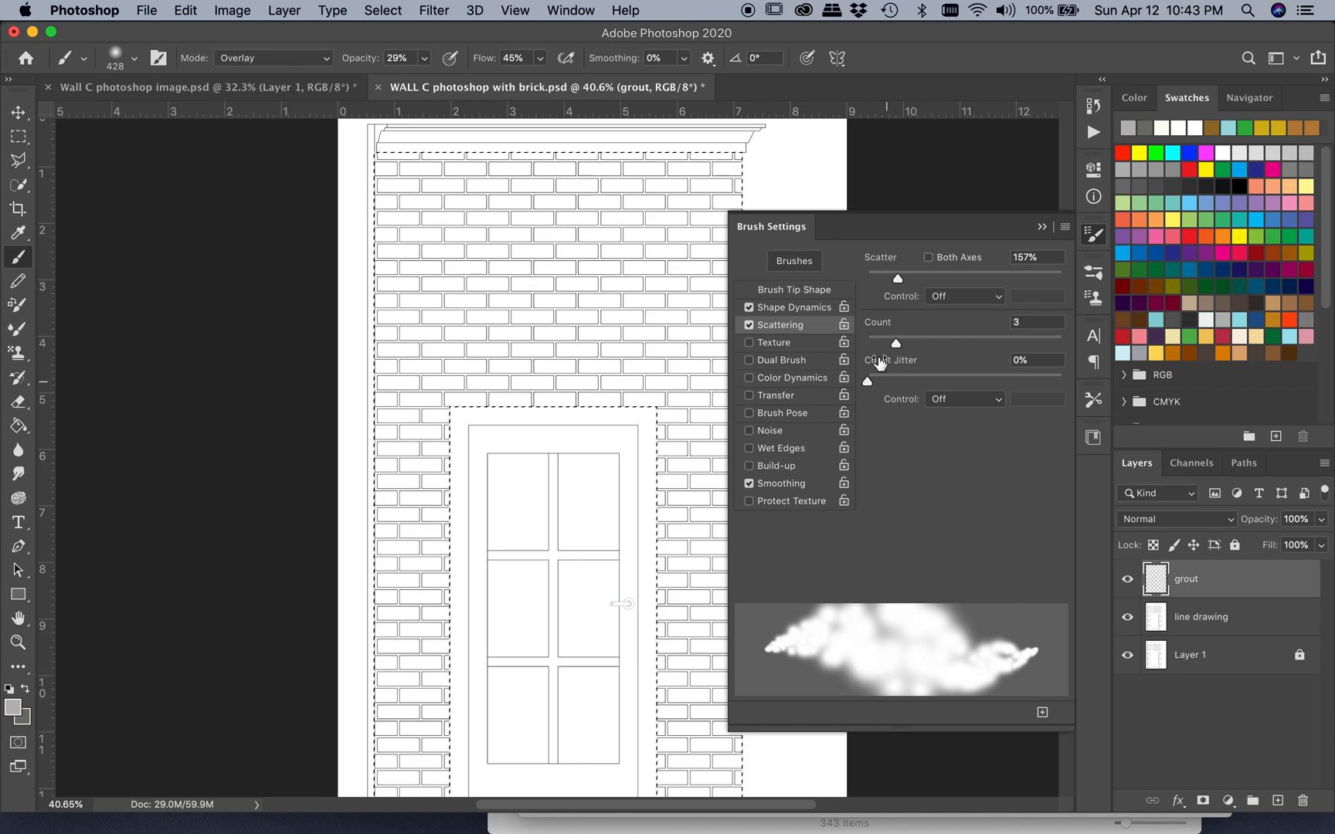
pyautogui.moveTo(867, 384); pyautogui.dragTo(884, 386)
pyautogui.click(775, 344)
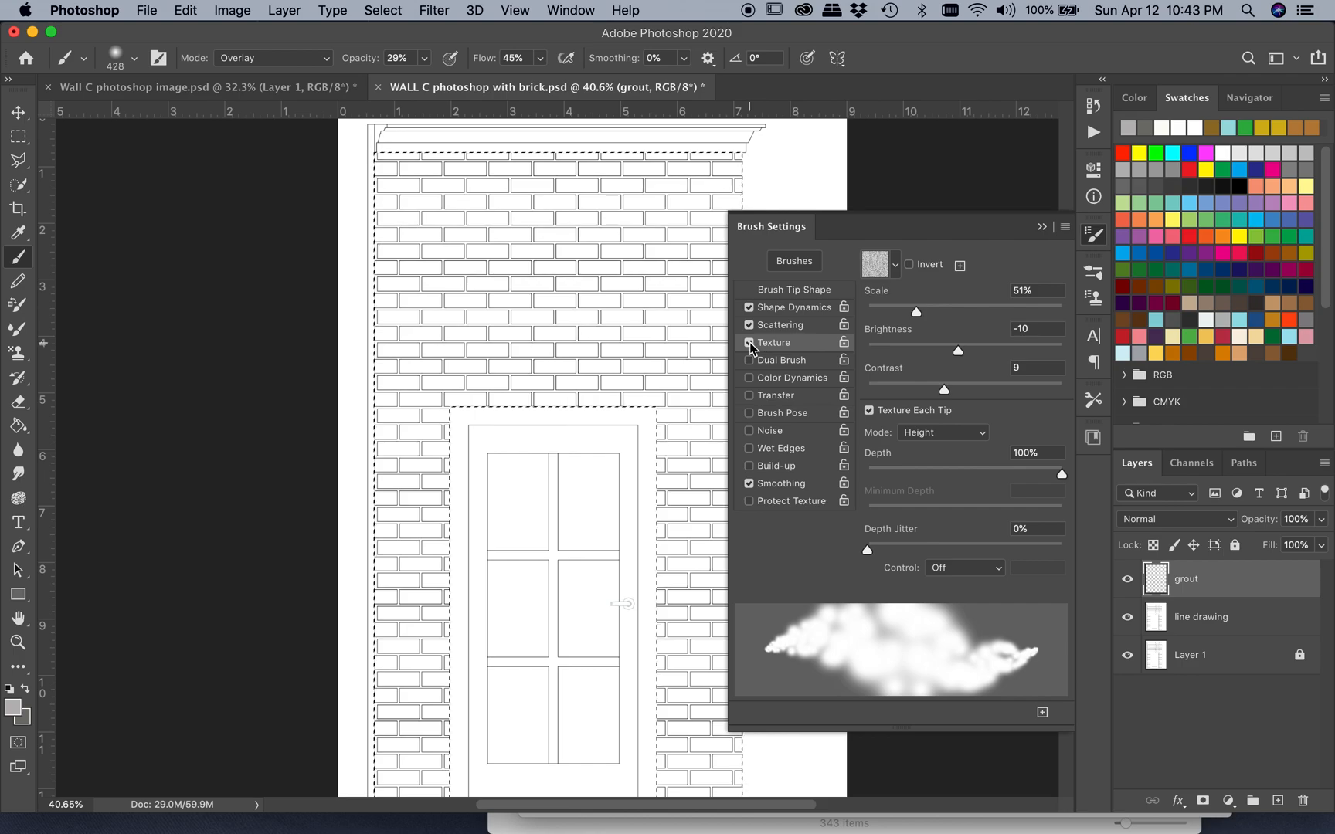
pyautogui.click(749, 342)
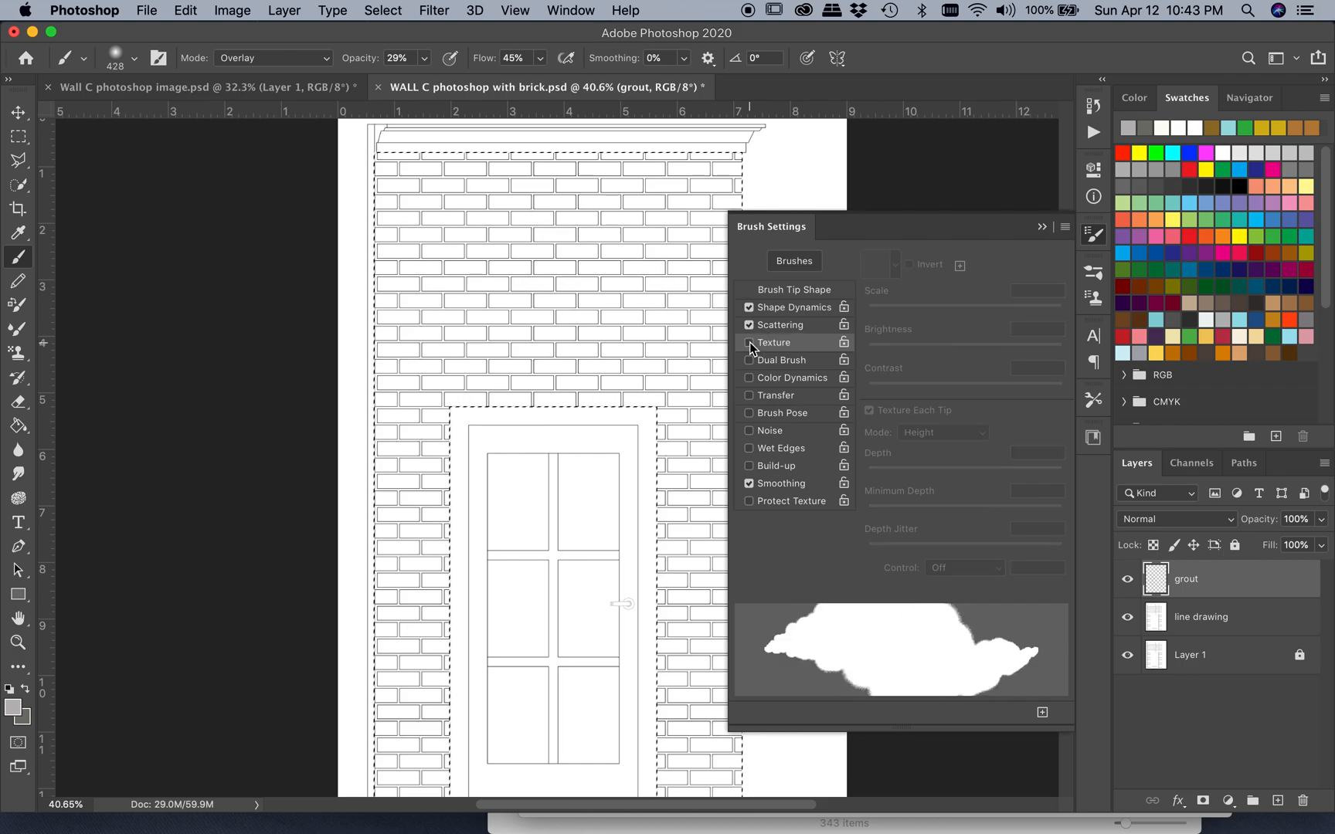
# Enable Color Dynamics with 27% foreground/background jitter, 2% hue jitter, 3% saturation jitter and 10% brightness jitter
pyautogui.click(774, 377)
pyautogui.moveTo(891, 366); pyautogui.dragTo(885, 366)
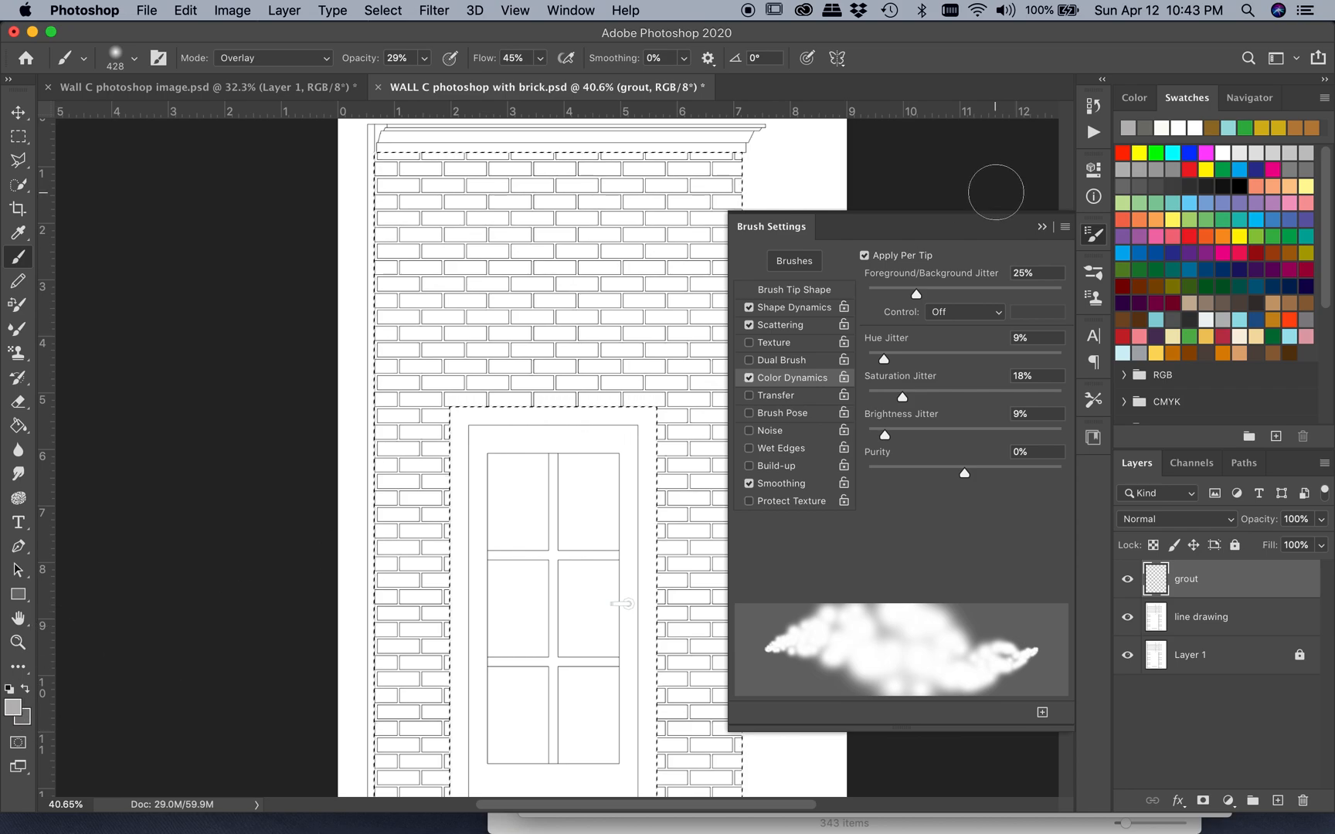
pyautogui.moveTo(915, 293)
pyautogui.mouseDown()
pyautogui.moveTo(931, 292)
pyautogui.moveTo(896, 297)
pyautogui.mouseUp()
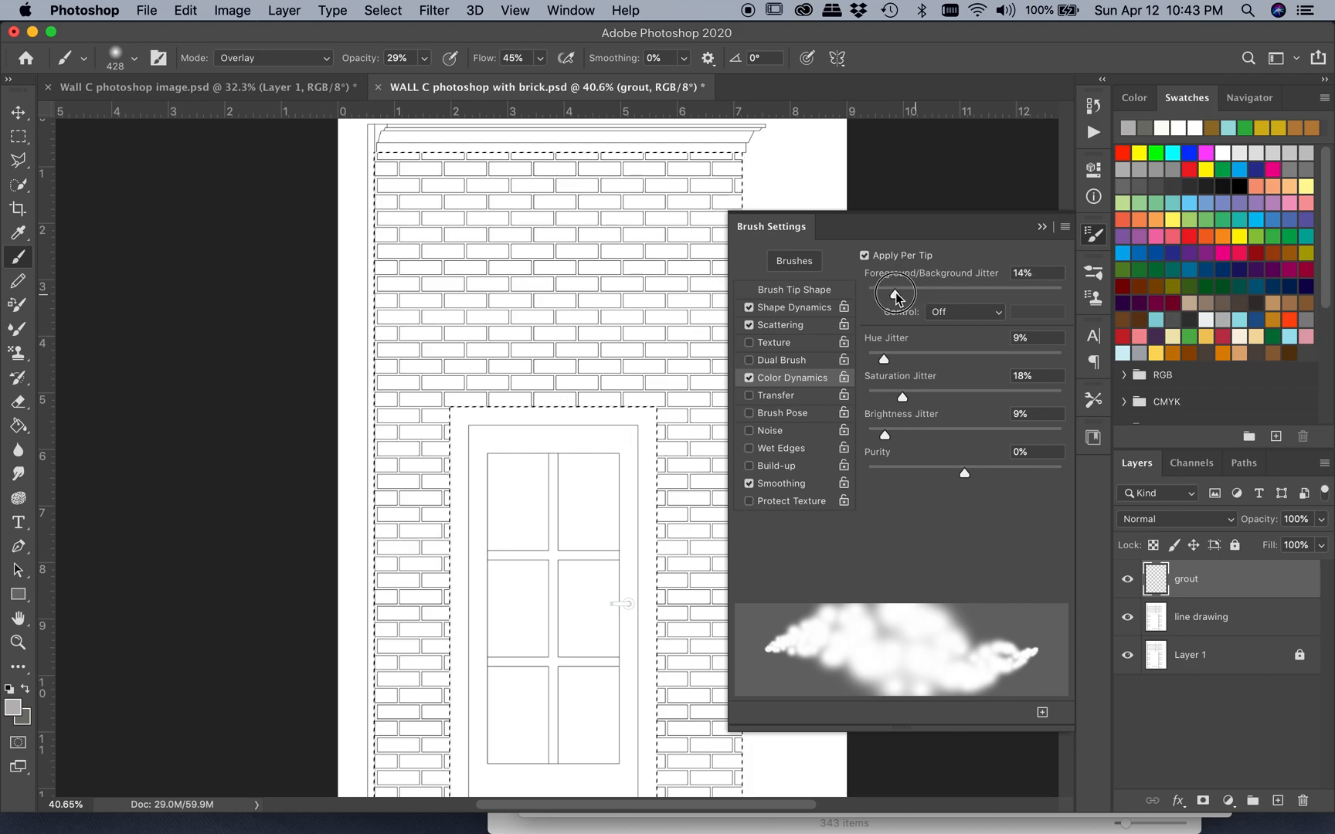
pyautogui.moveTo(896, 297)
pyautogui.mouseDown()
pyautogui.moveTo(984, 292)
pyautogui.moveTo(919, 293)
pyautogui.mouseUp()
pyautogui.moveTo(884, 359); pyautogui.dragTo(873, 366)
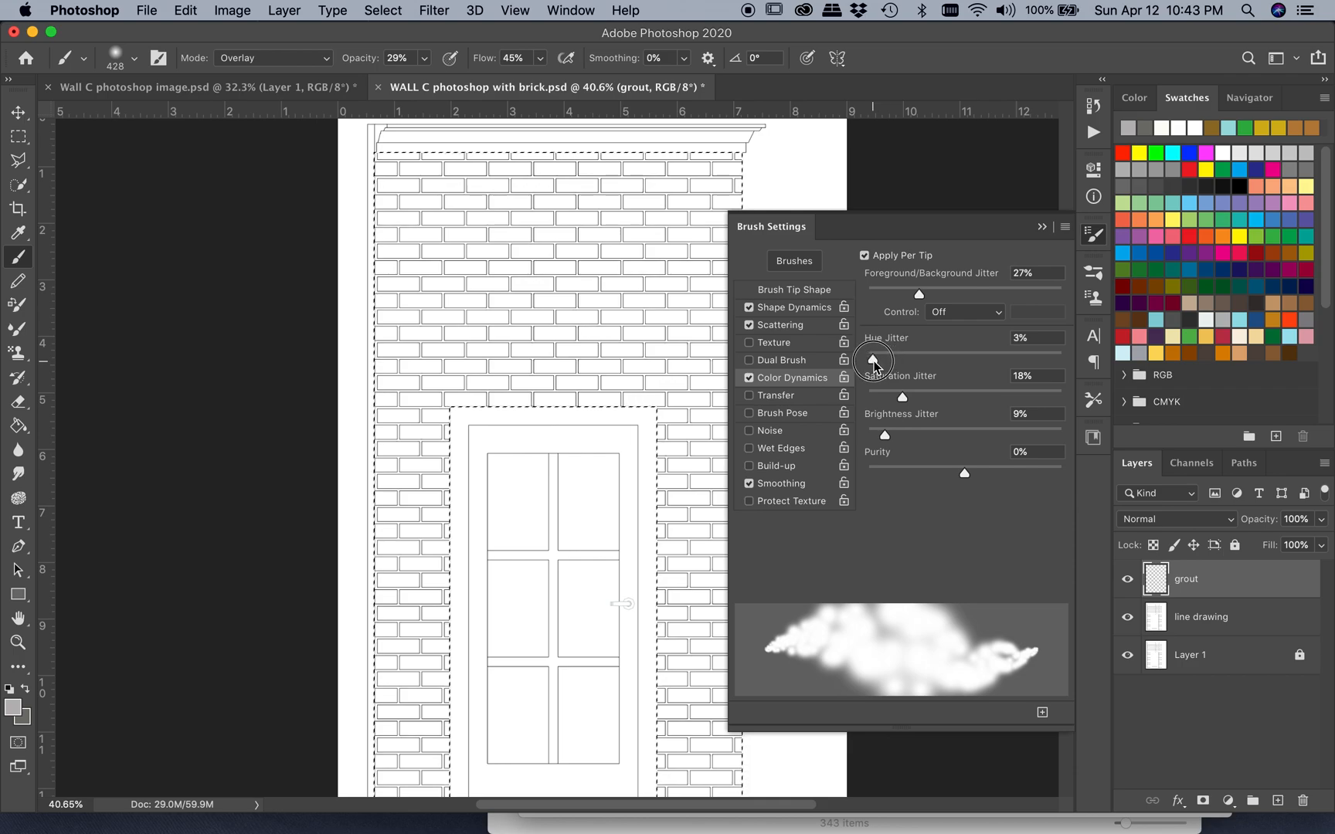
pyautogui.moveTo(874, 367)
pyautogui.mouseDown()
pyautogui.moveTo(896, 397)
pyautogui.moveTo(875, 401)
pyautogui.moveTo(886, 435)
pyautogui.mouseUp()
# Undo a test stroke on the wall and set the brush to Normal mode, 63% opacity and 65% flow
pyautogui.moveTo(526, 246)
pyautogui.mouseDown()
pyautogui.moveTo(444, 377)
pyautogui.moveTo(490, 394)
pyautogui.moveTo(609, 247)
pyautogui.moveTo(472, 327)
pyautogui.moveTo(461, 204)
pyautogui.moveTo(410, 196)
pyautogui.moveTo(424, 195)
pyautogui.moveTo(404, 252)
pyautogui.moveTo(458, 259)
pyautogui.moveTo(411, 336)
pyautogui.mouseUp()
pyautogui.press('super+z')
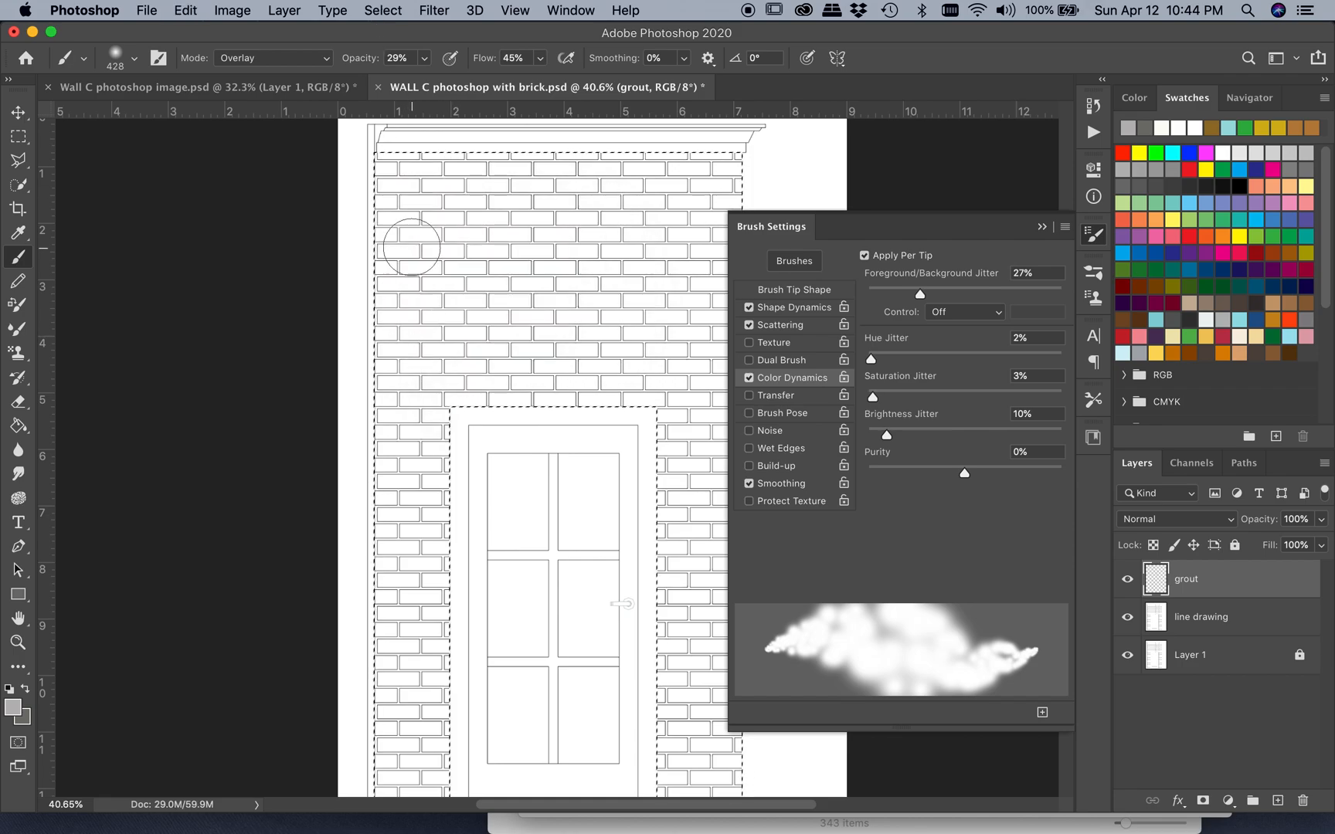
pyautogui.click(423, 58)
pyautogui.moveTo(422, 79); pyautogui.dragTo(455, 86)
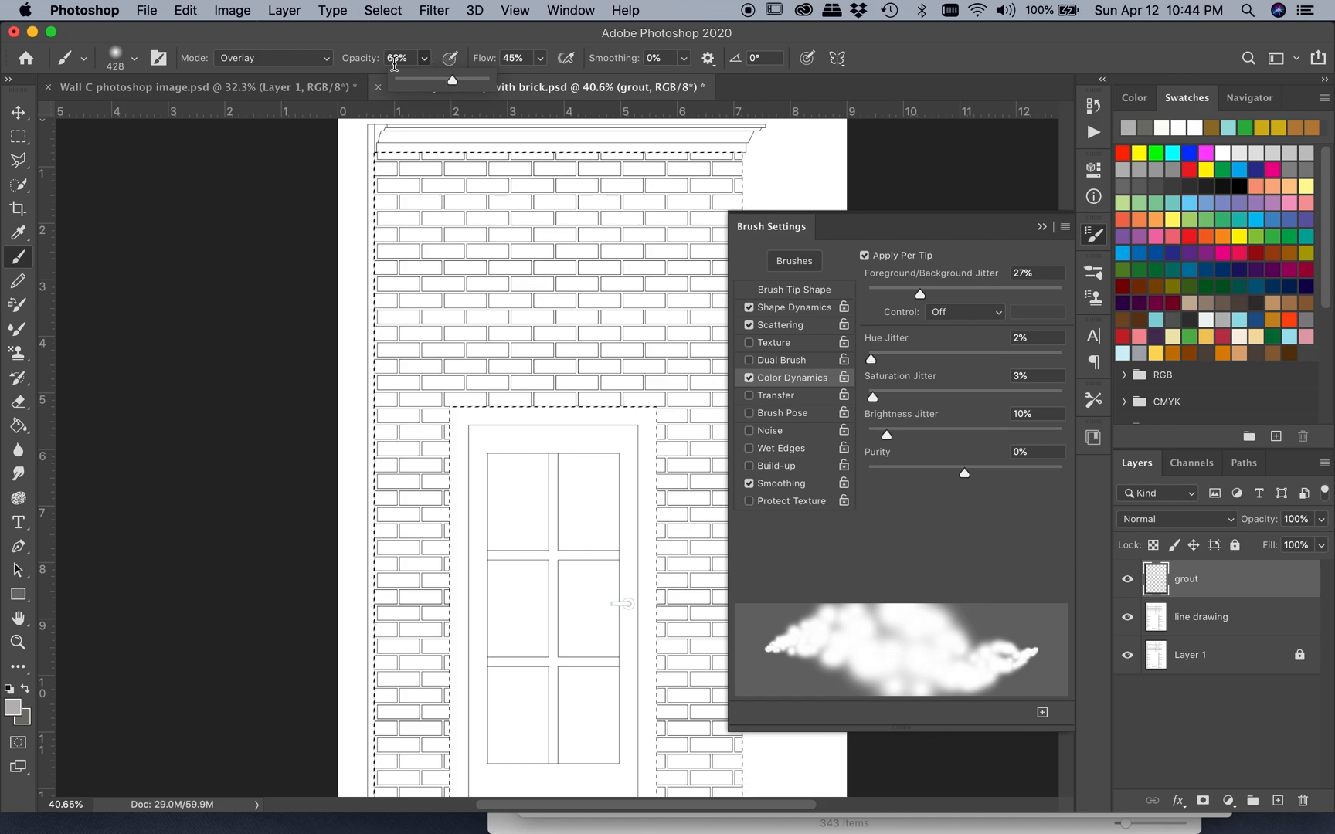
pyautogui.click(326, 60)
pyautogui.click(244, 13)
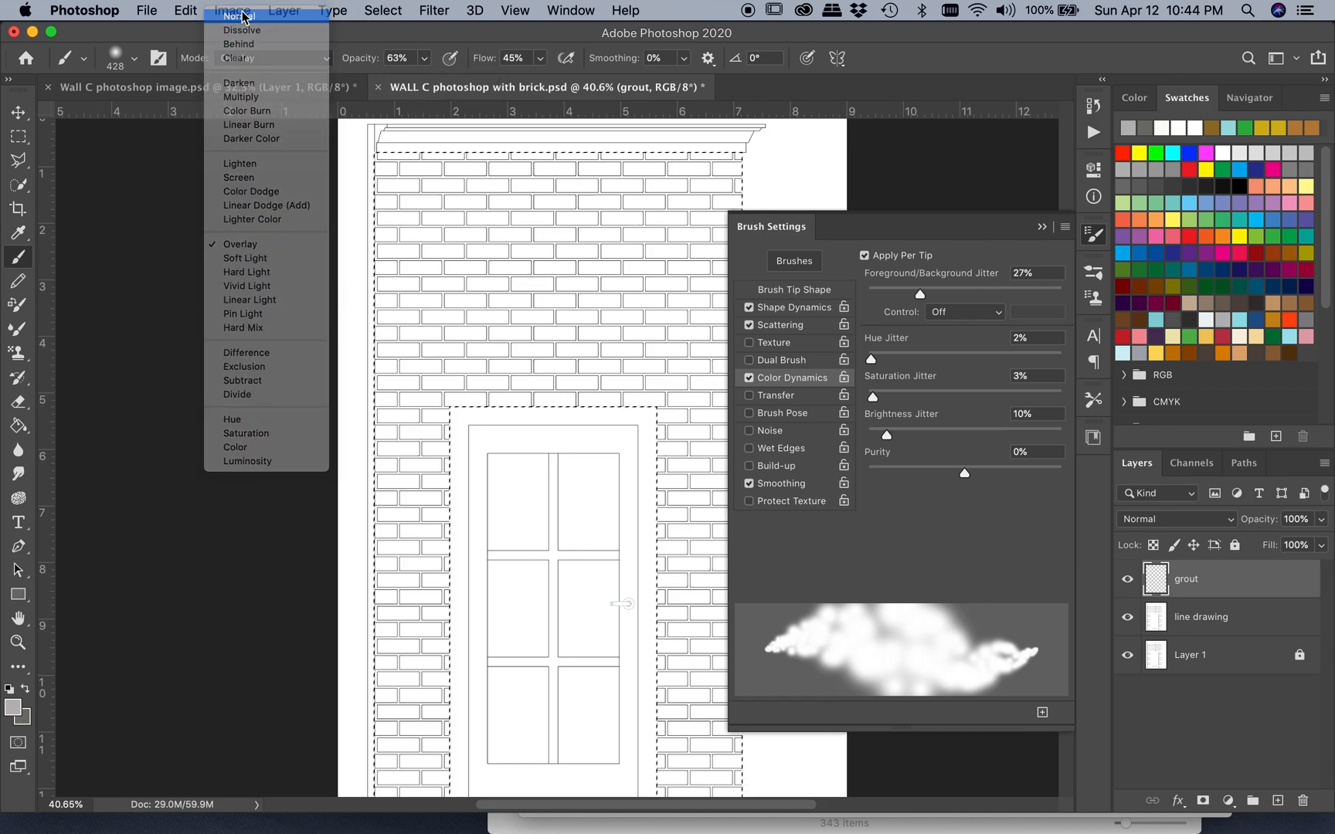
pyautogui.click(540, 58)
pyautogui.moveTo(542, 87); pyautogui.dragTo(560, 89)
# Paint mottled gray grout over the selected brick area above the door and down both sides of it
pyautogui.moveTo(501, 208)
pyautogui.mouseDown()
pyautogui.moveTo(408, 212)
pyautogui.moveTo(401, 182)
pyautogui.moveTo(547, 164)
pyautogui.moveTo(498, 200)
pyautogui.moveTo(492, 338)
pyautogui.moveTo(401, 400)
pyautogui.moveTo(367, 293)
pyautogui.moveTo(405, 209)
pyautogui.moveTo(426, 361)
pyautogui.mouseUp()
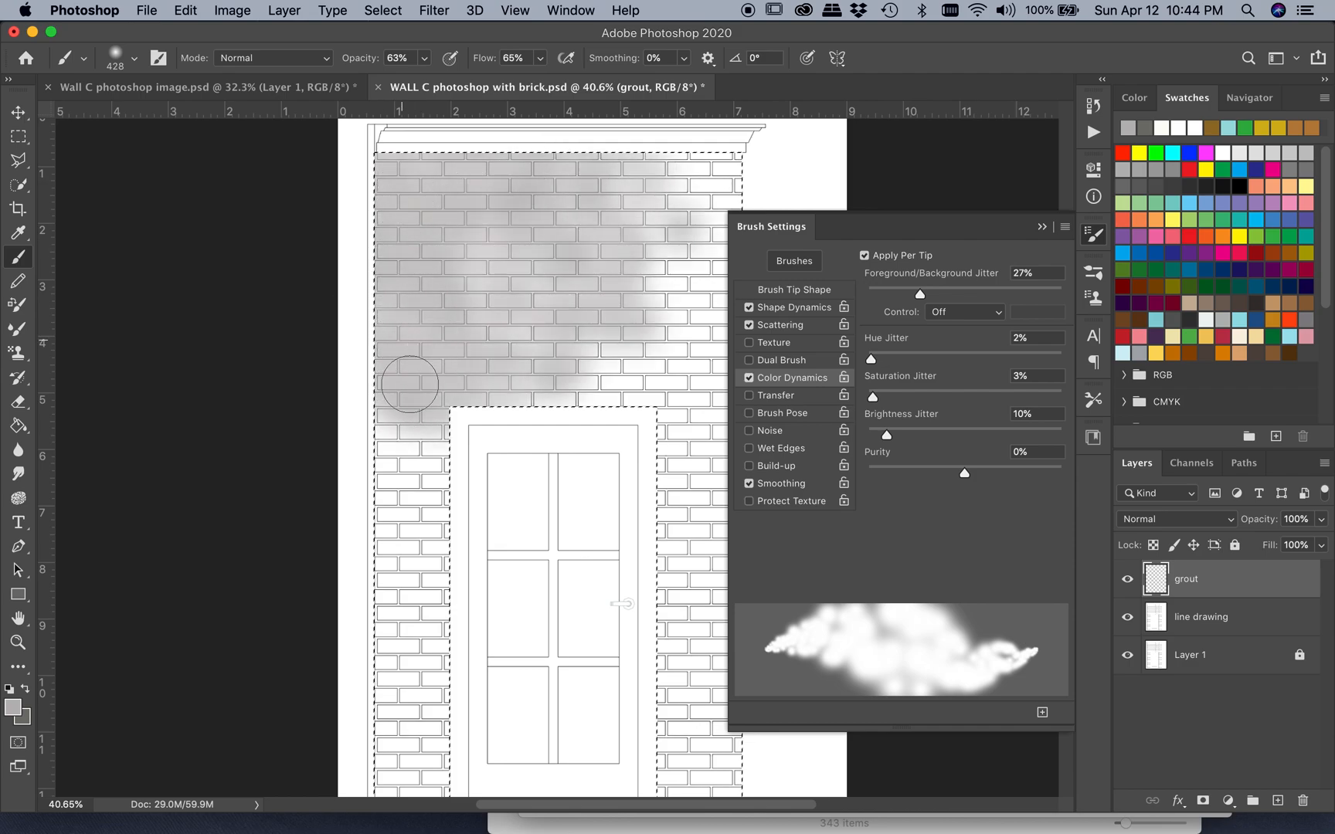
pyautogui.moveTo(391, 683)
pyautogui.mouseDown()
pyautogui.moveTo(384, 757)
pyautogui.moveTo(406, 781)
pyautogui.mouseUp()
pyautogui.moveTo(688, 177)
pyautogui.mouseDown()
pyautogui.moveTo(654, 164)
pyautogui.moveTo(686, 184)
pyautogui.moveTo(737, 177)
pyautogui.moveTo(696, 289)
pyautogui.moveTo(585, 324)
pyautogui.moveTo(519, 248)
pyautogui.moveTo(622, 363)
pyautogui.moveTo(627, 418)
pyautogui.moveTo(682, 402)
pyautogui.moveTo(693, 272)
pyautogui.moveTo(742, 358)
pyautogui.moveTo(679, 488)
pyautogui.moveTo(709, 536)
pyautogui.mouseUp()
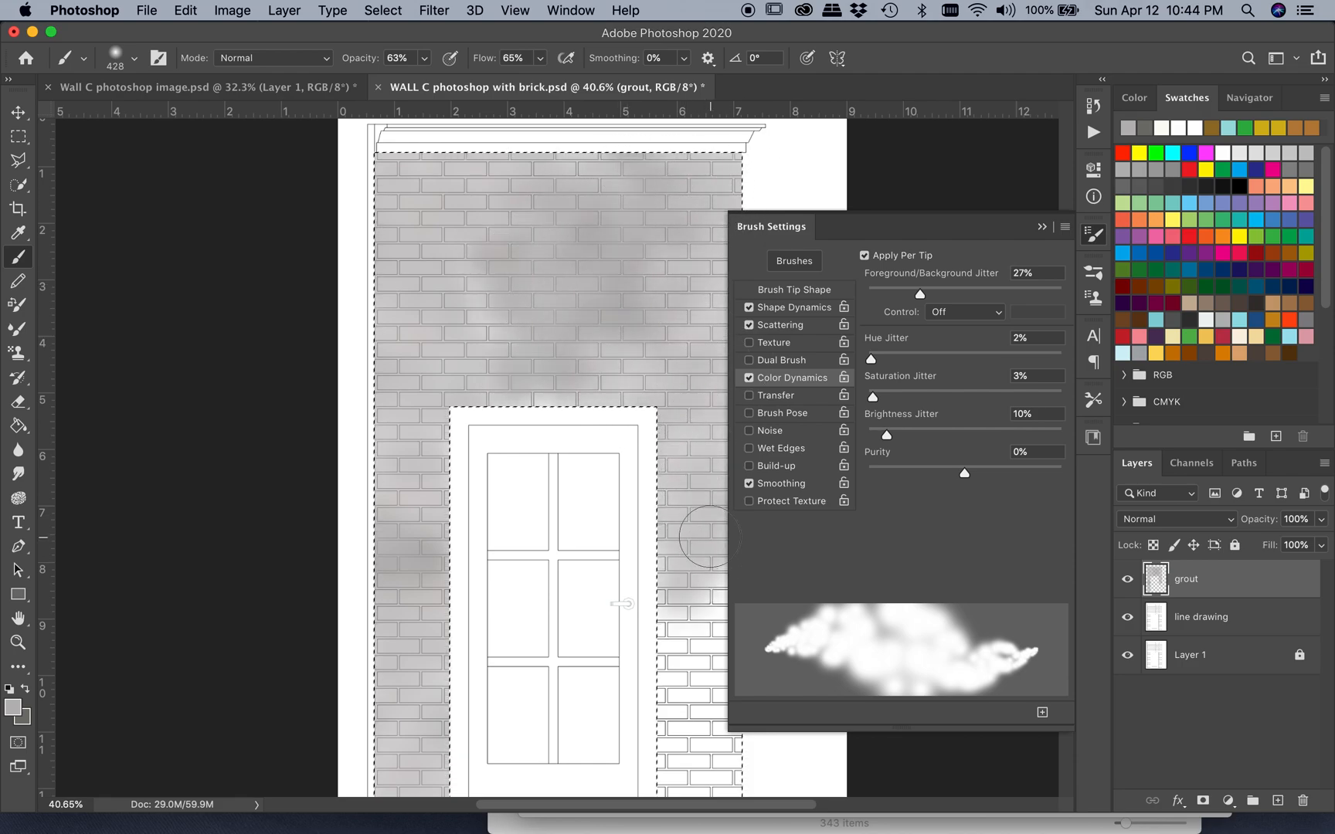
pyautogui.click(1042, 226)
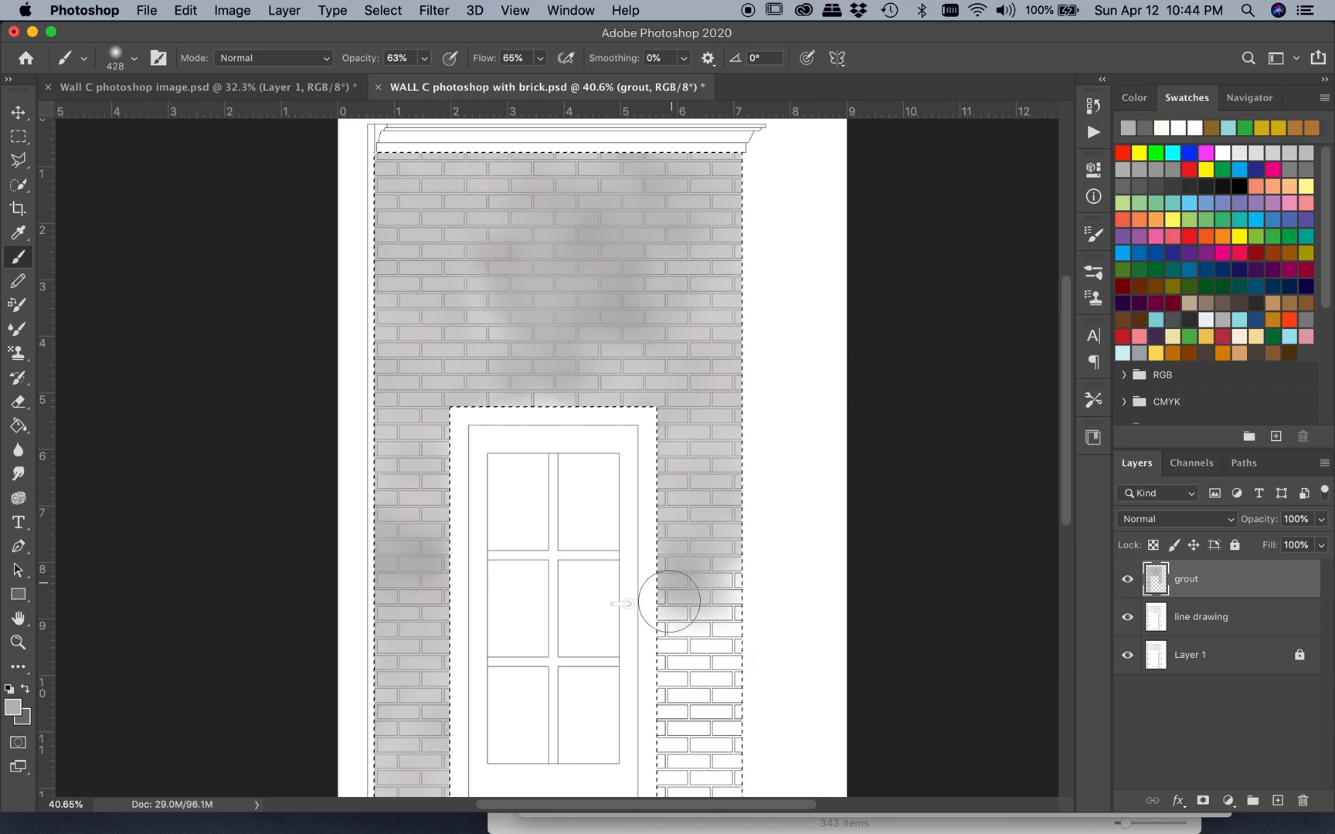
pyautogui.moveTo(669, 601)
pyautogui.mouseDown()
pyautogui.moveTo(703, 757)
pyautogui.moveTo(679, 694)
pyautogui.moveTo(686, 709)
pyautogui.moveTo(685, 680)
pyautogui.moveTo(793, 482)
pyautogui.mouseUp()
# Brush a second pass of gray over the wall from its base up to the cornice to vary the grout tone
pyautogui.scroll(-3, 703, 751)
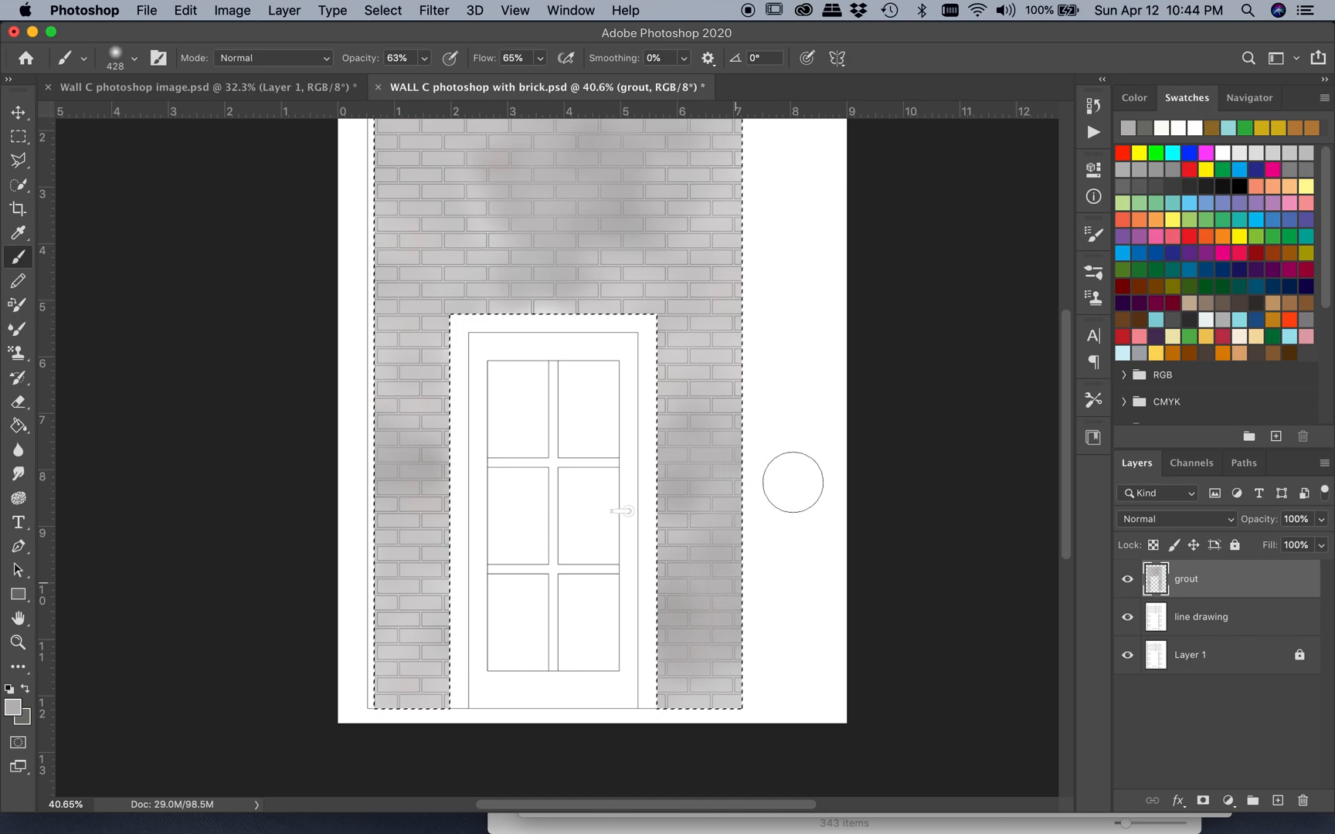
pyautogui.moveTo(423, 716)
pyautogui.mouseDown()
pyautogui.moveTo(441, 691)
pyautogui.moveTo(426, 540)
pyautogui.mouseUp()
pyautogui.moveTo(410, 451)
pyautogui.mouseDown()
pyautogui.moveTo(413, 418)
pyautogui.moveTo(372, 367)
pyautogui.mouseUp()
pyautogui.scroll(3, 376, 266)
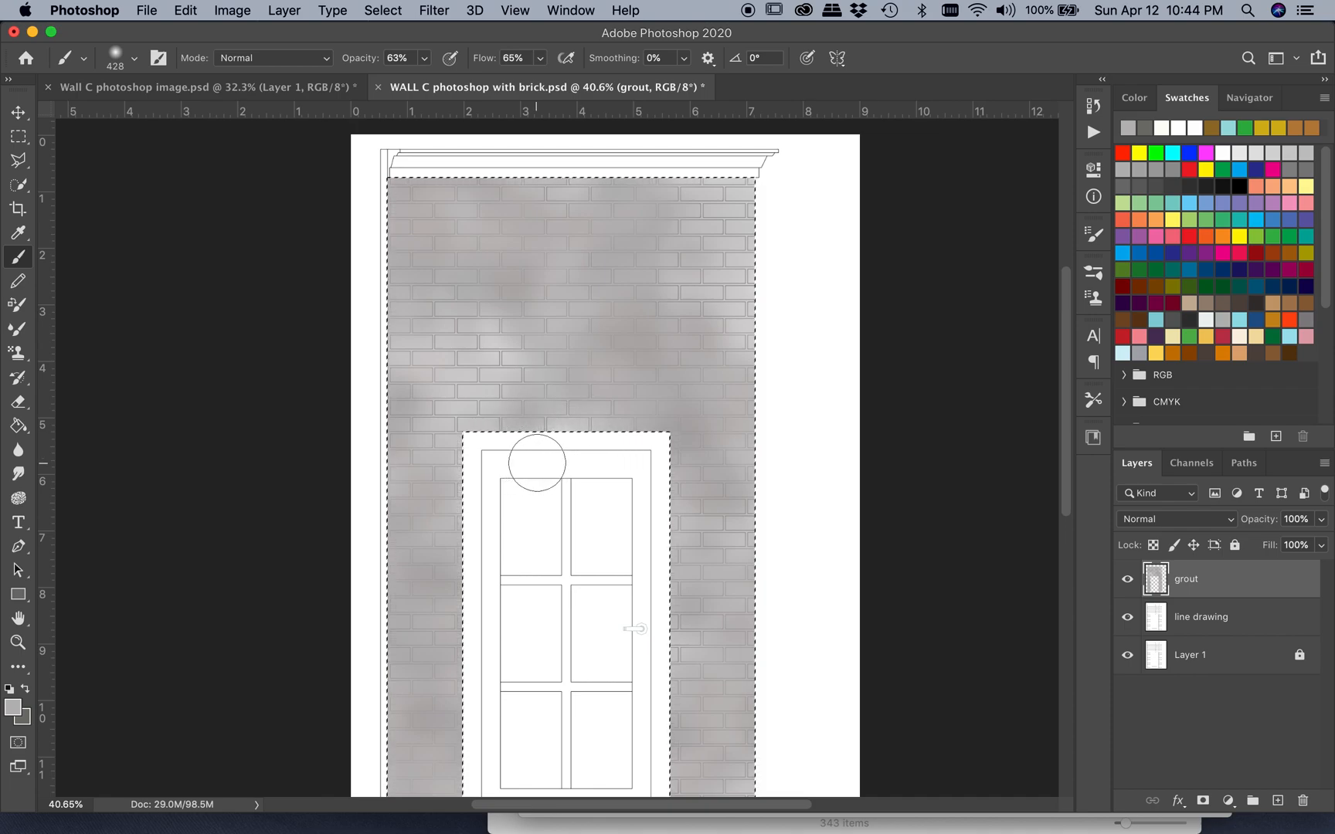
pyautogui.scroll(-3, 717, 585)
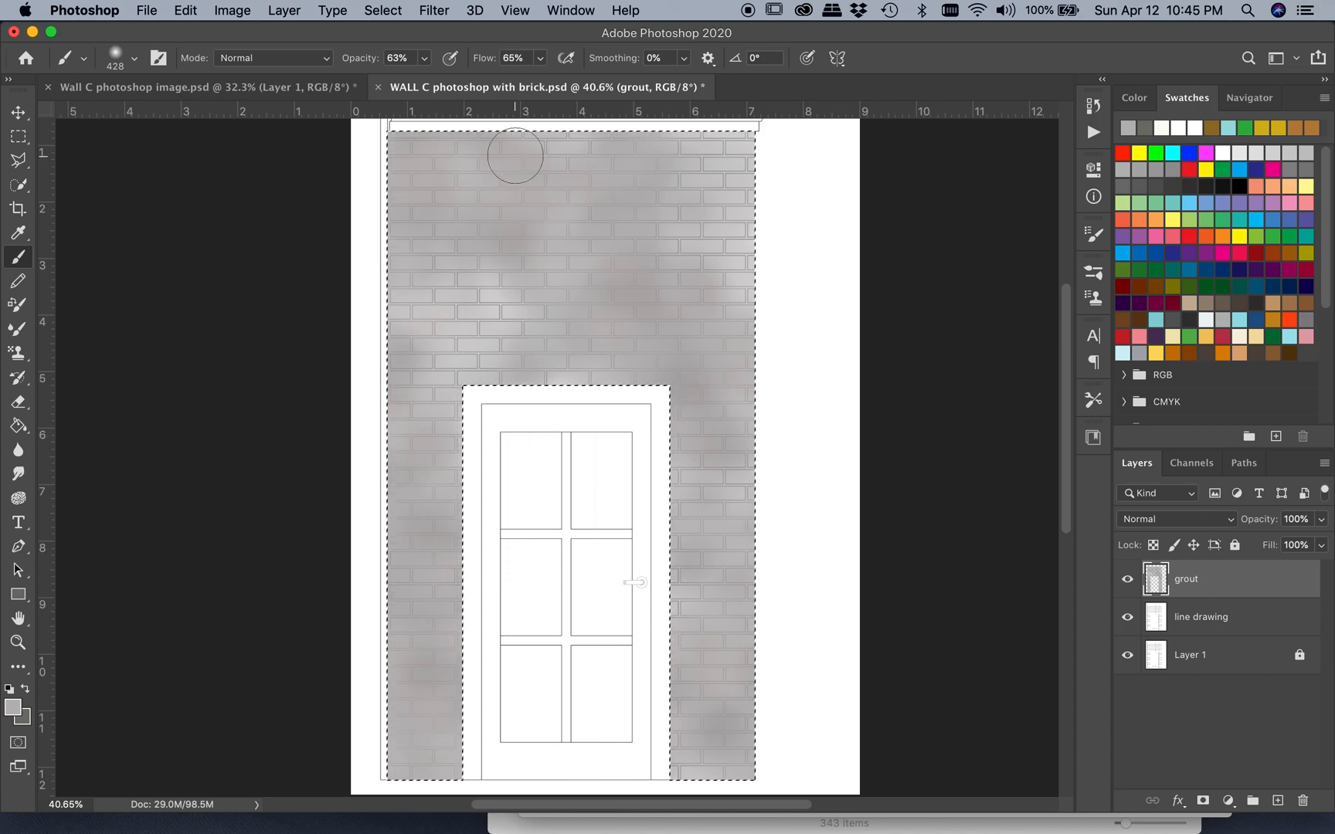
# Create a new layer named "grout spatter" above the grout layer
pyautogui.click(284, 10)
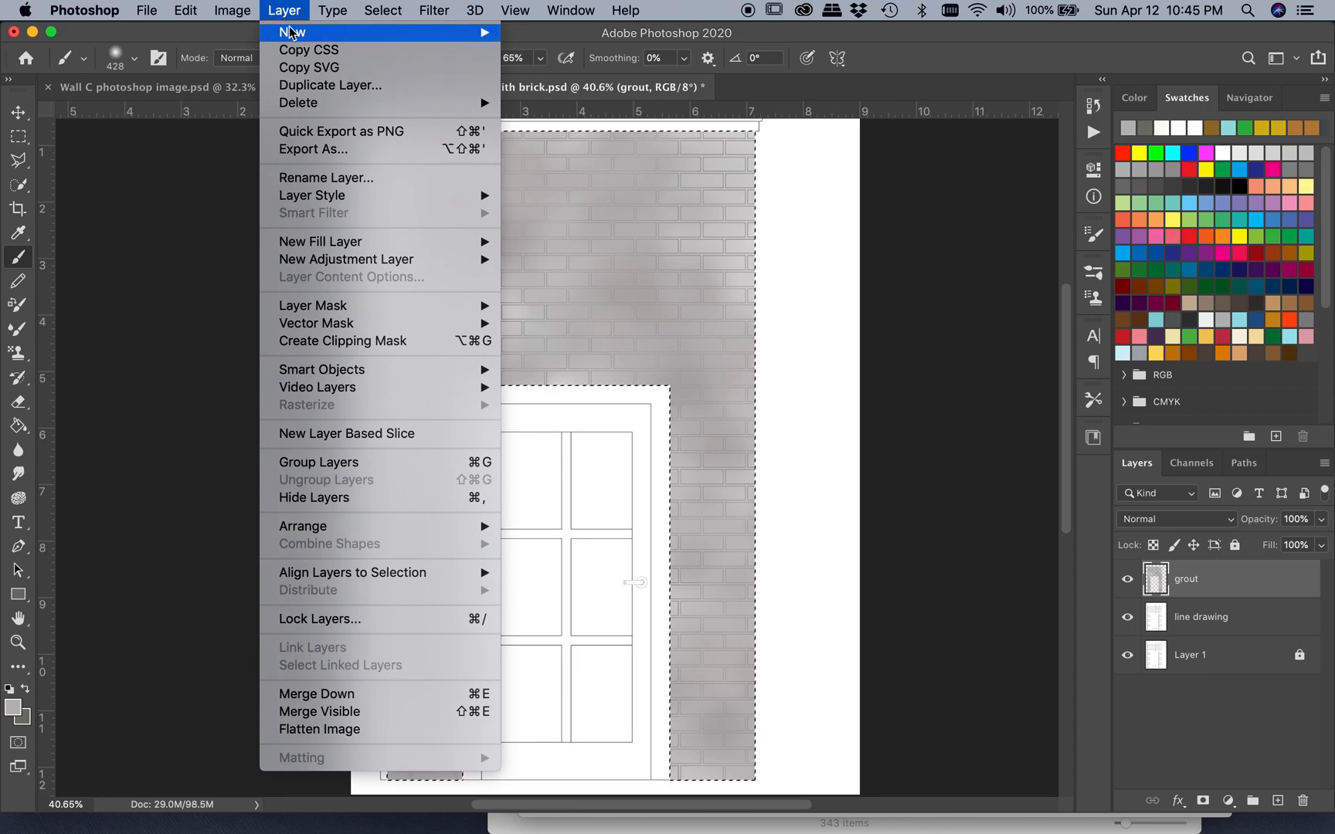
pyautogui.moveTo(455, 32)
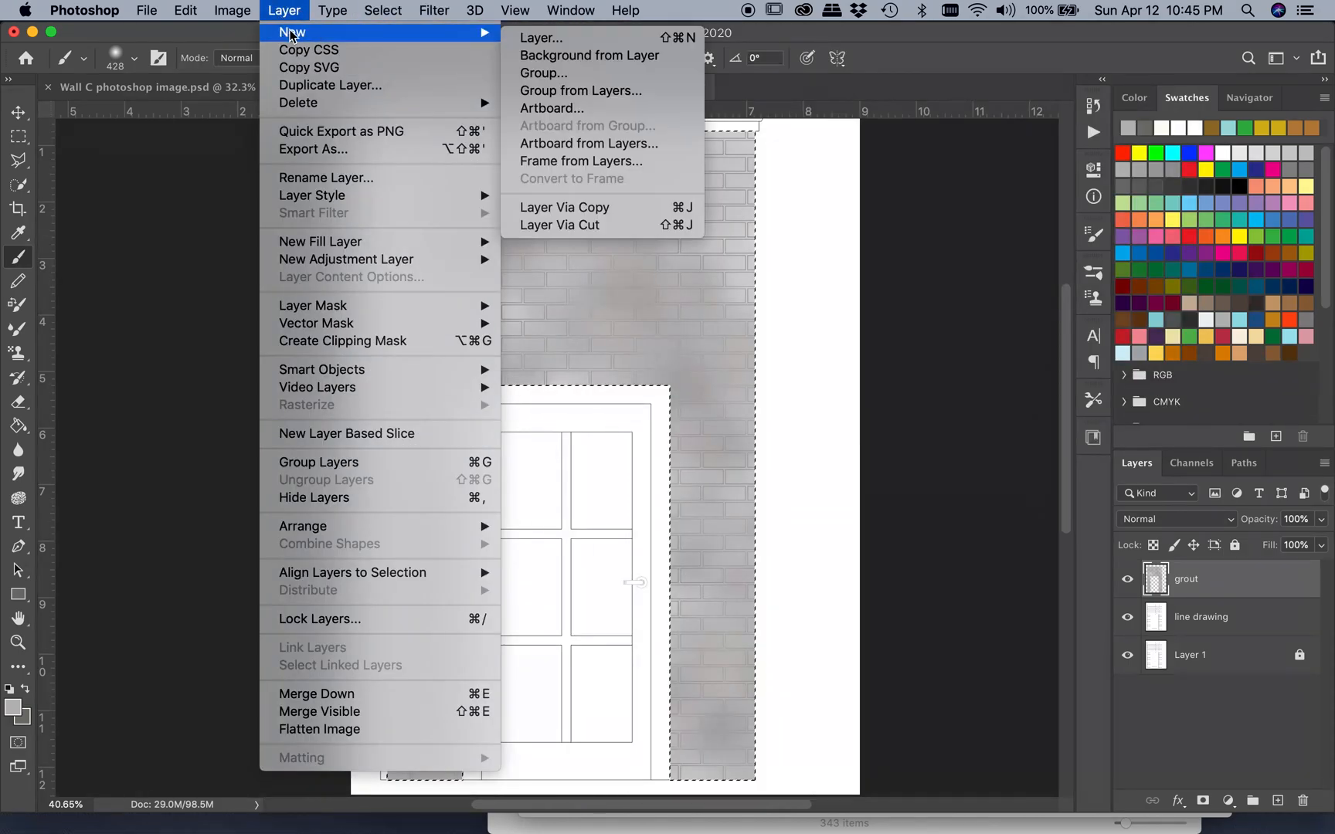
pyautogui.click(540, 37)
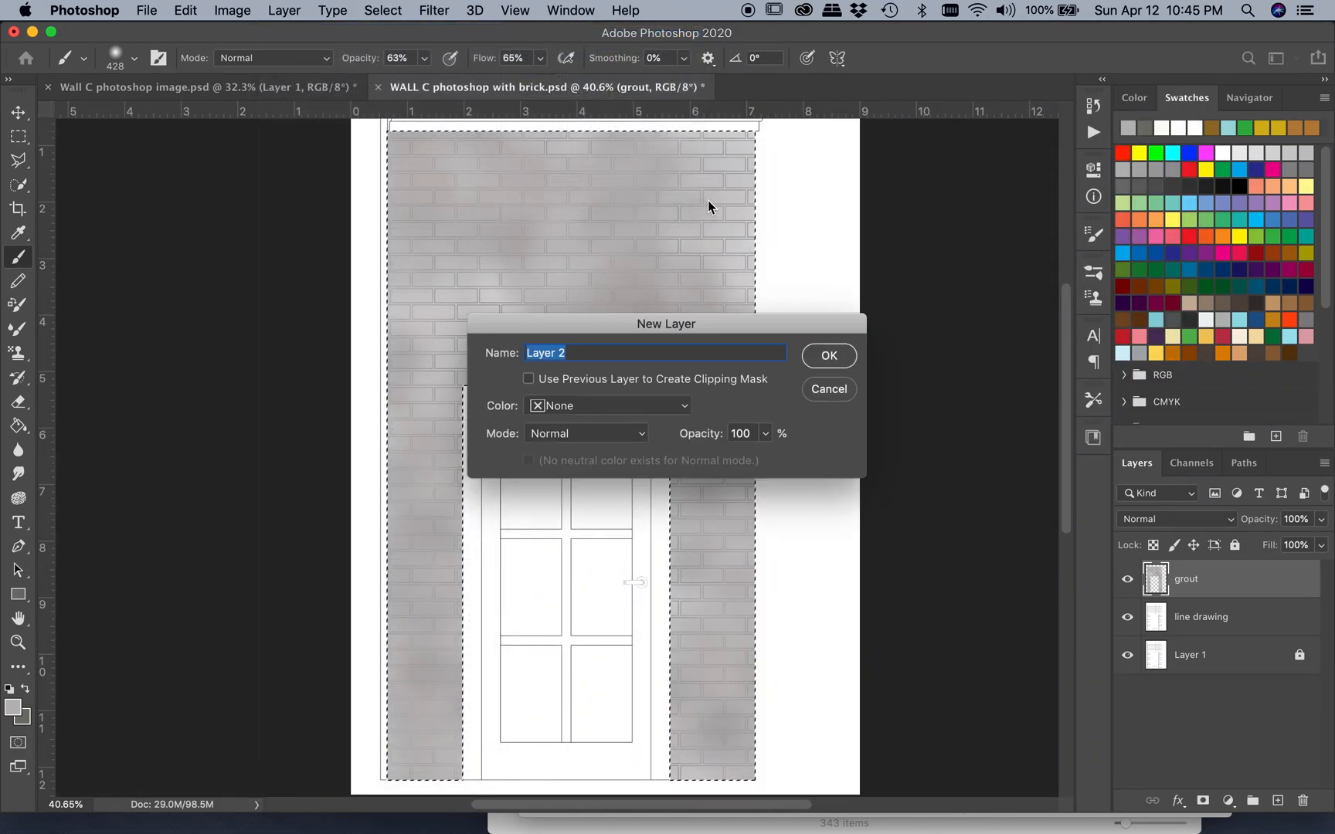
pyautogui.write('grou')
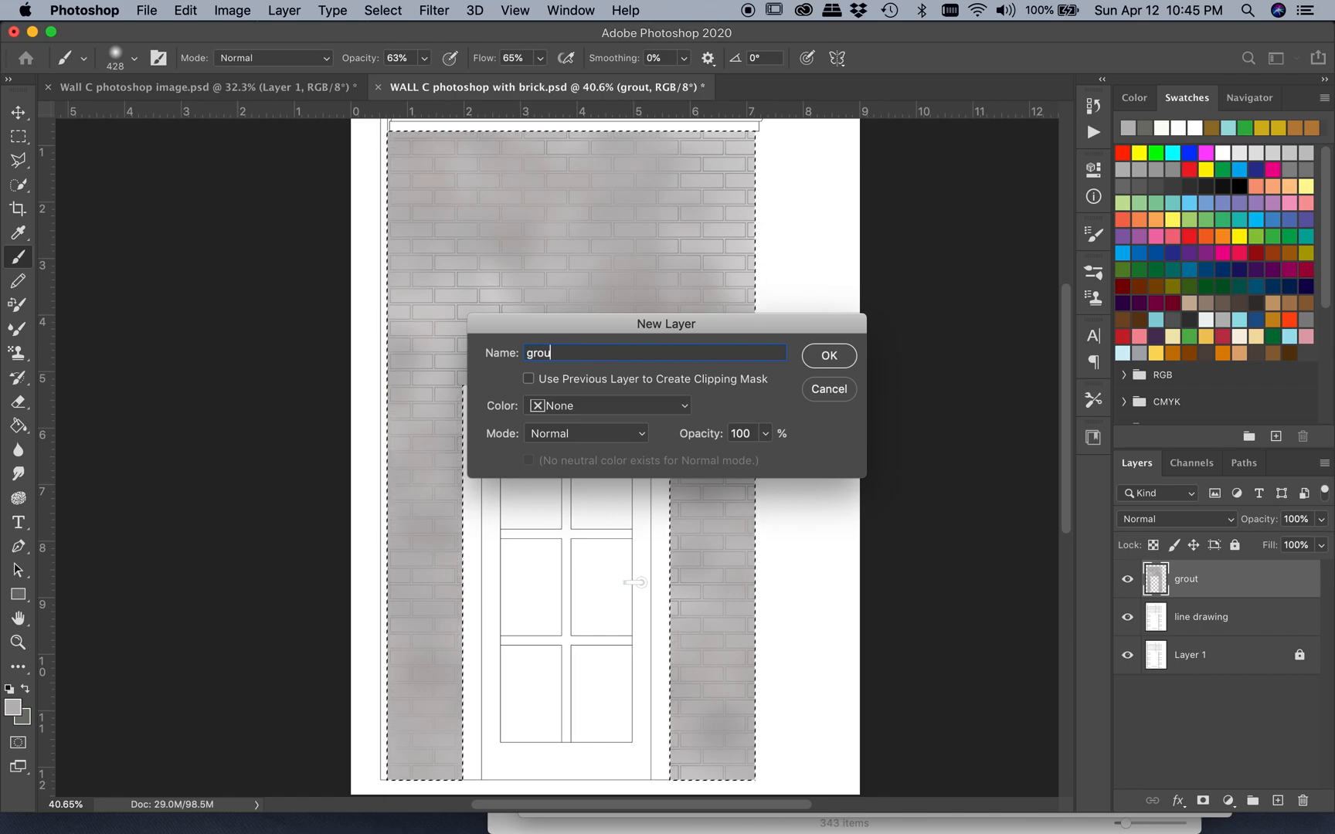
pyautogui.write('t spatter')
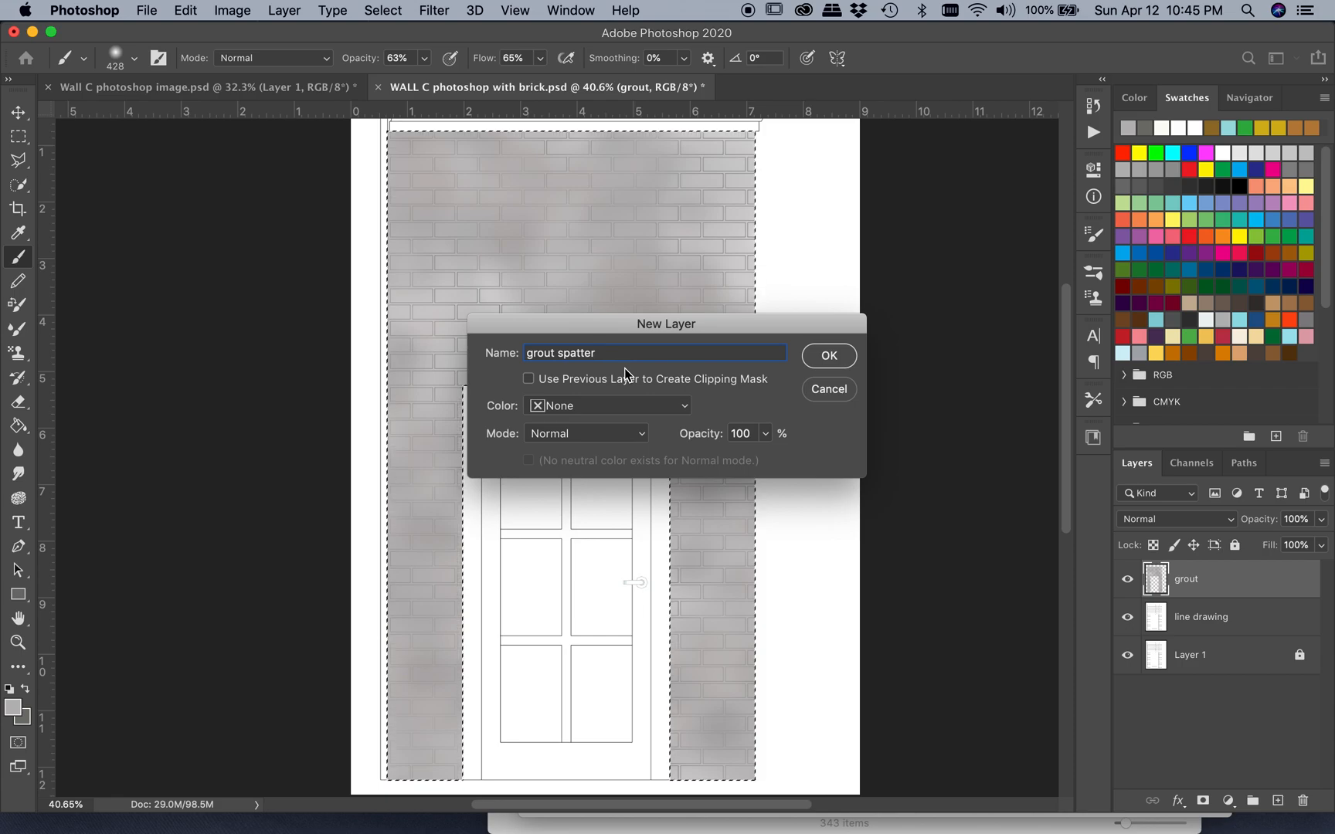
pyautogui.click(829, 356)
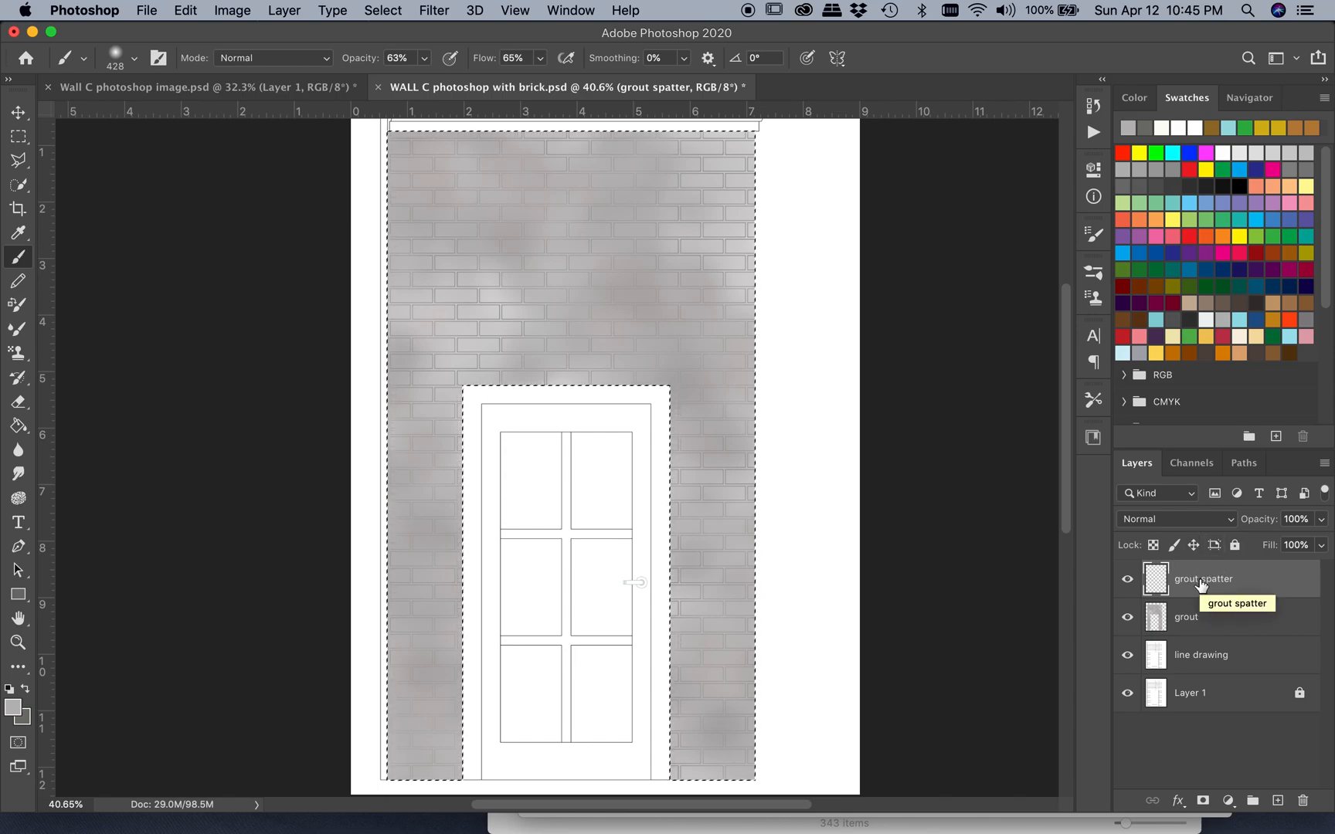
# Set the foreground color to dark brown #403a30 for the spatter
pyautogui.click(16, 706)
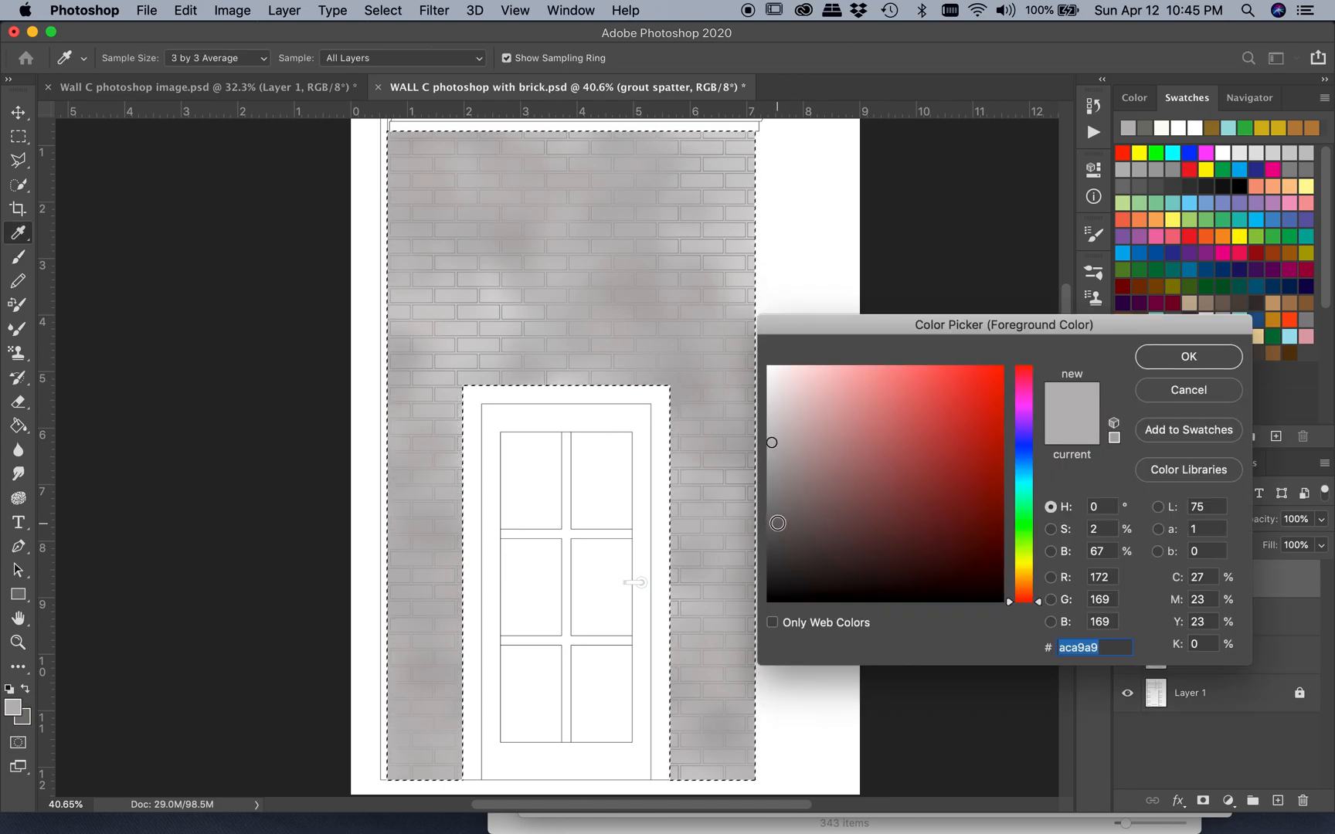
pyautogui.click(778, 524)
pyautogui.moveTo(778, 524); pyautogui.dragTo(773, 545)
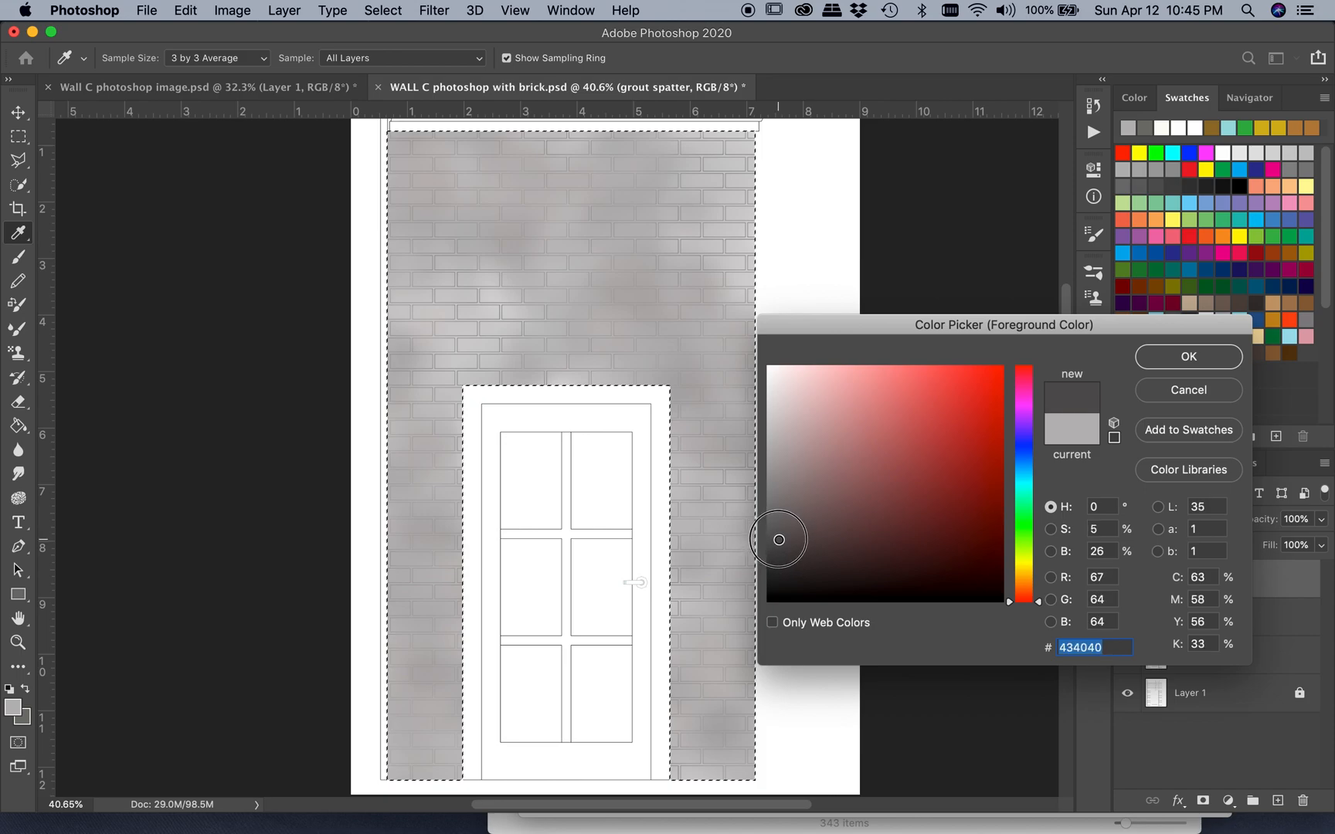
pyautogui.moveTo(1039, 602); pyautogui.dragTo(1038, 580)
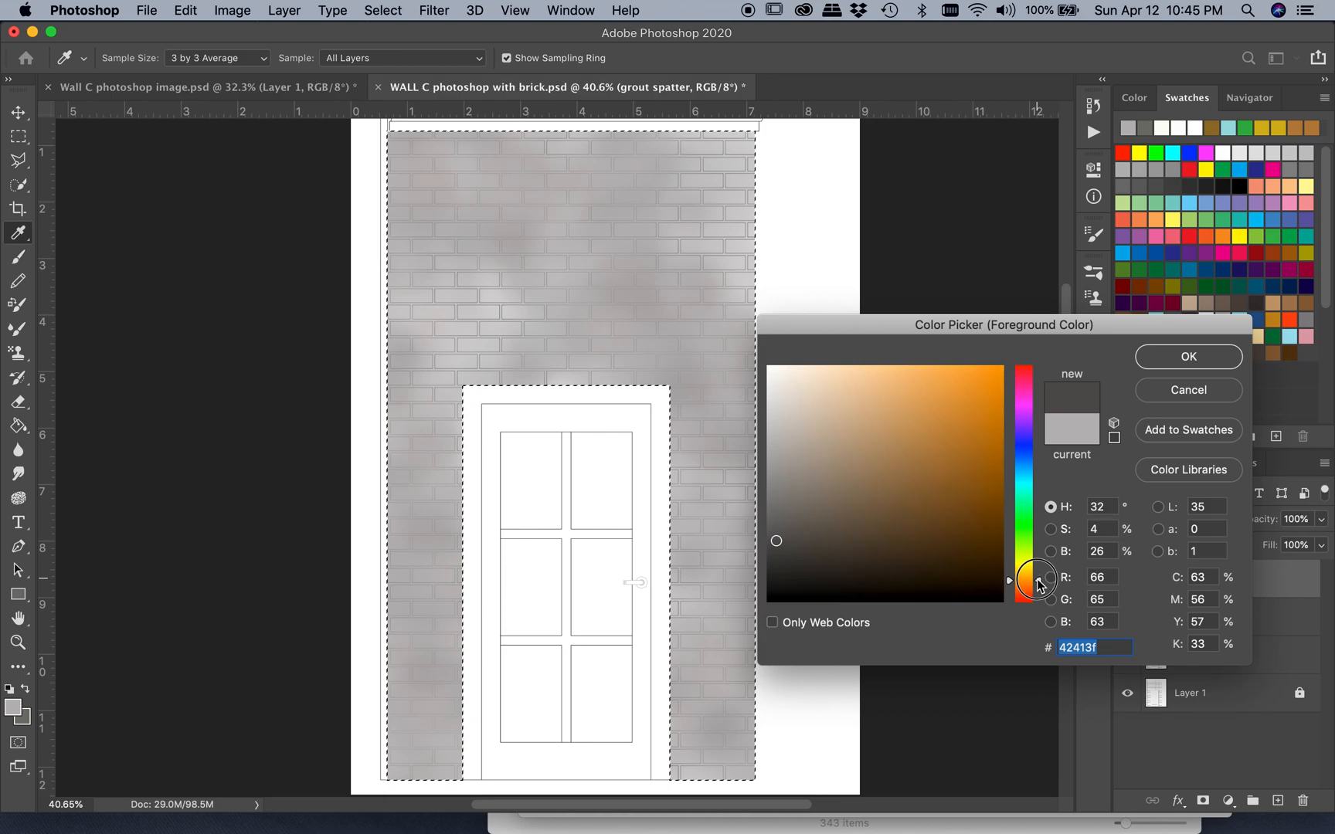
pyautogui.moveTo(811, 551); pyautogui.dragTo(827, 542)
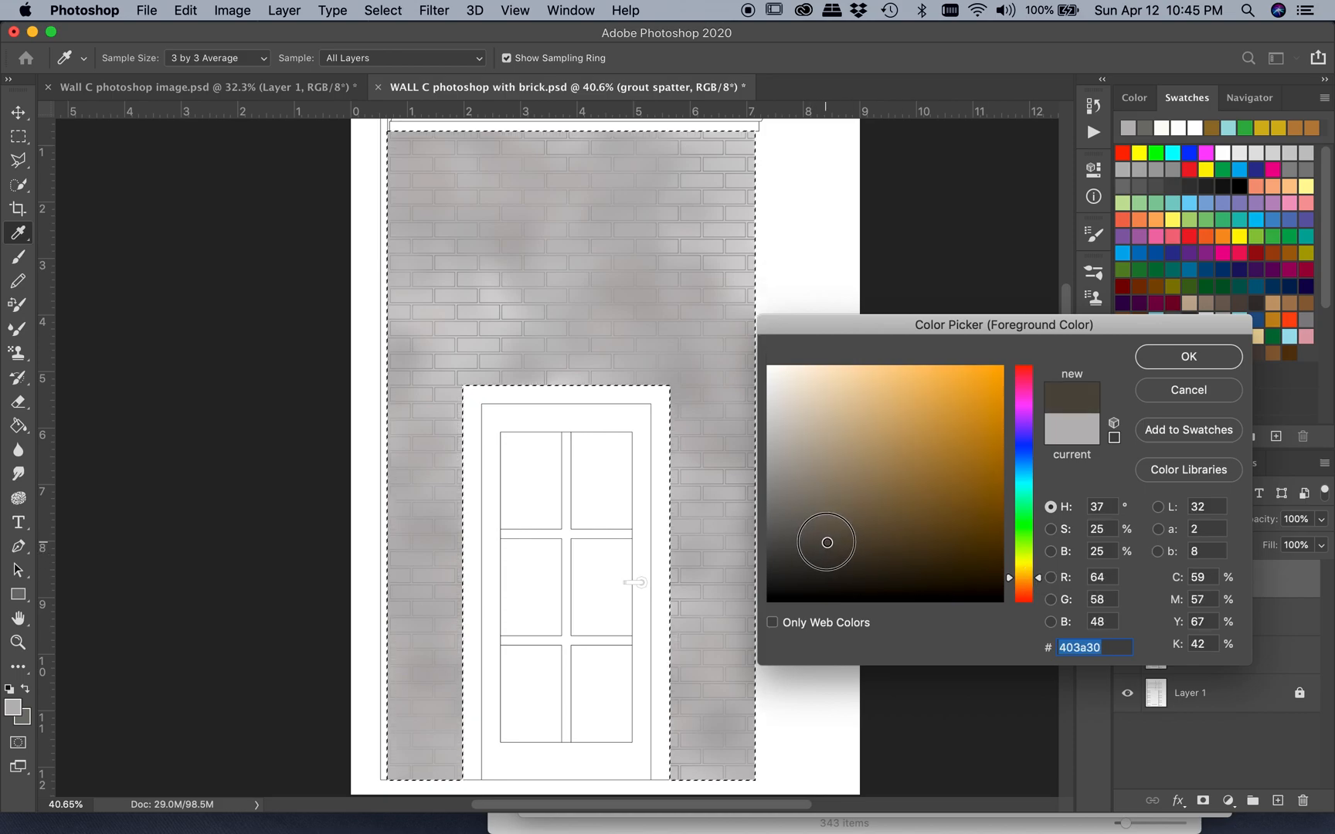
pyautogui.click(1167, 360)
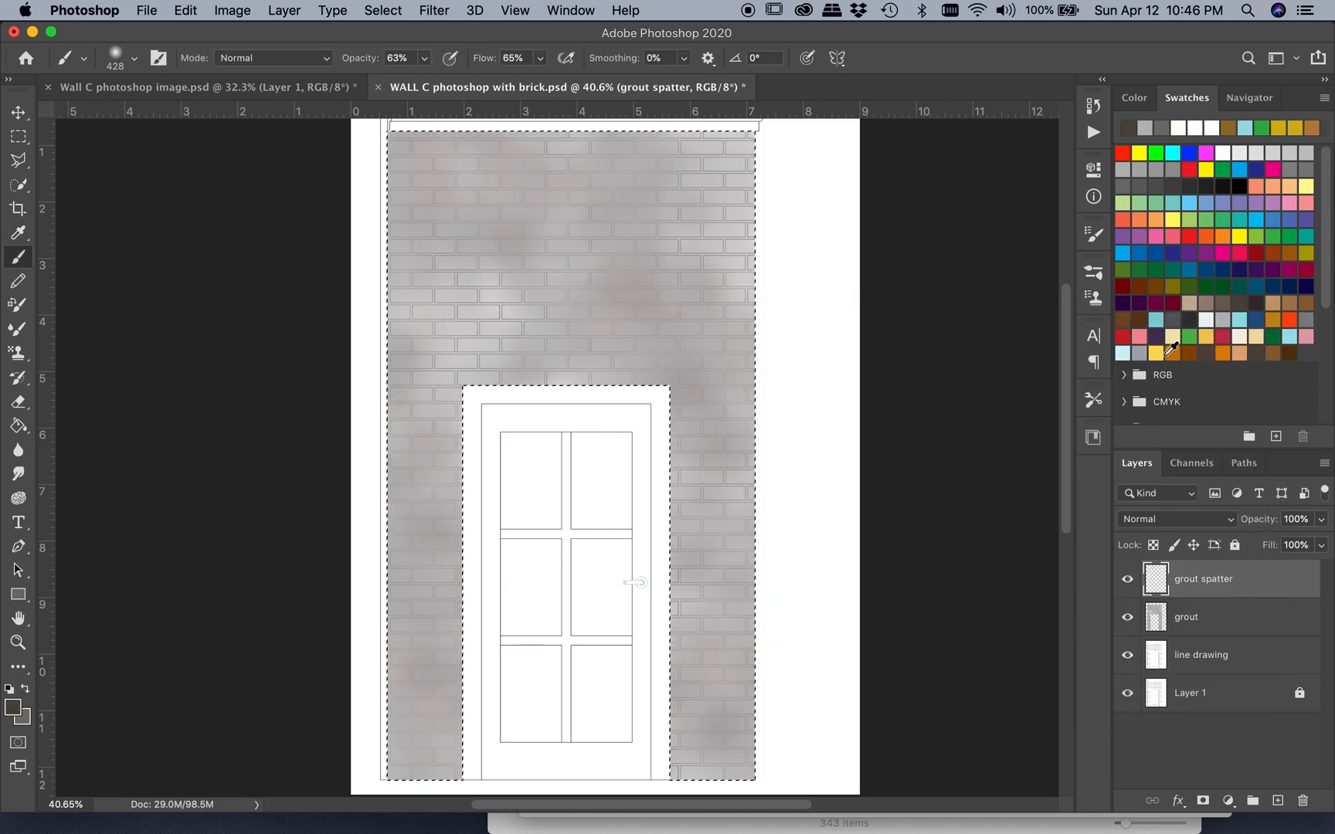
# Find the Grimey brushes in the brush presets and choose Grimey 3 at 1700 px
pyautogui.click(1095, 273)
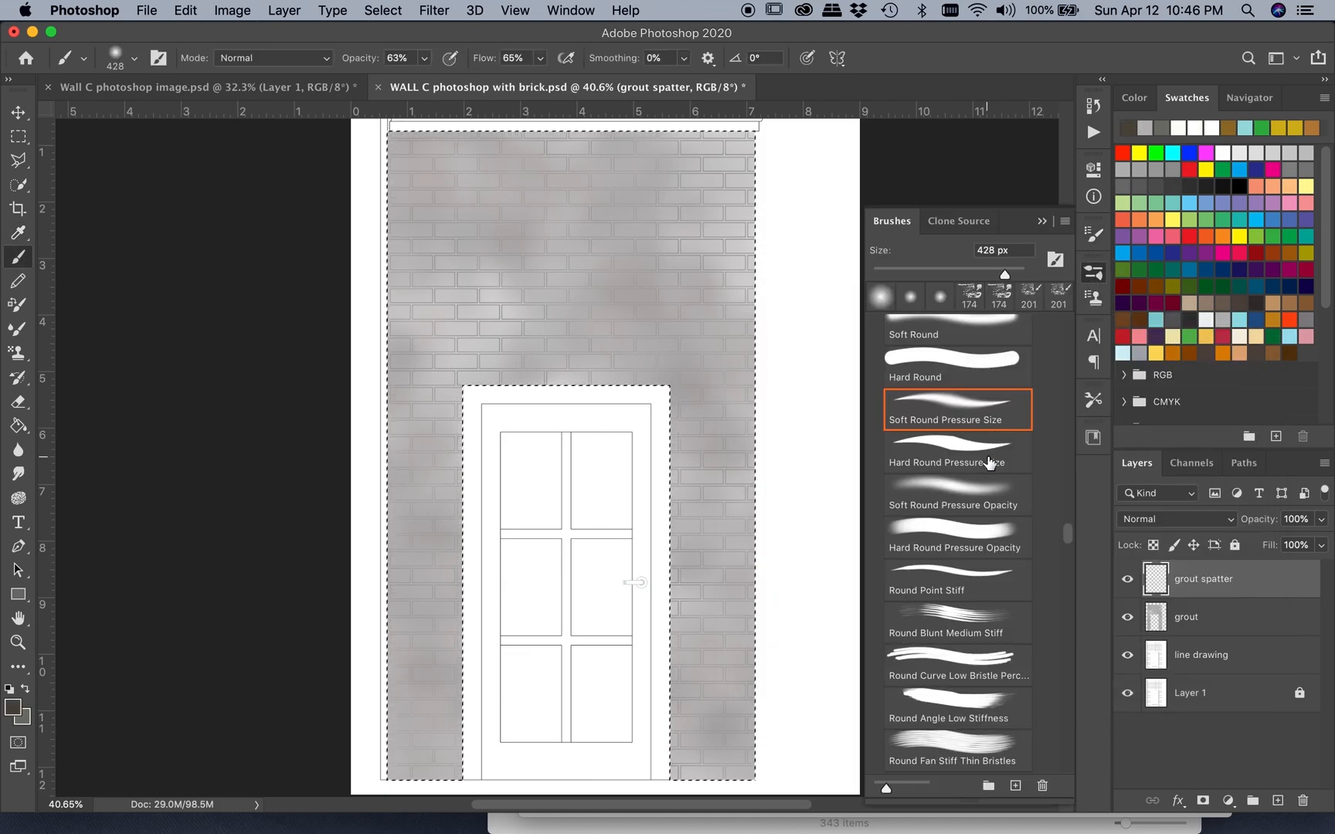
pyautogui.scroll(3, 989, 462)
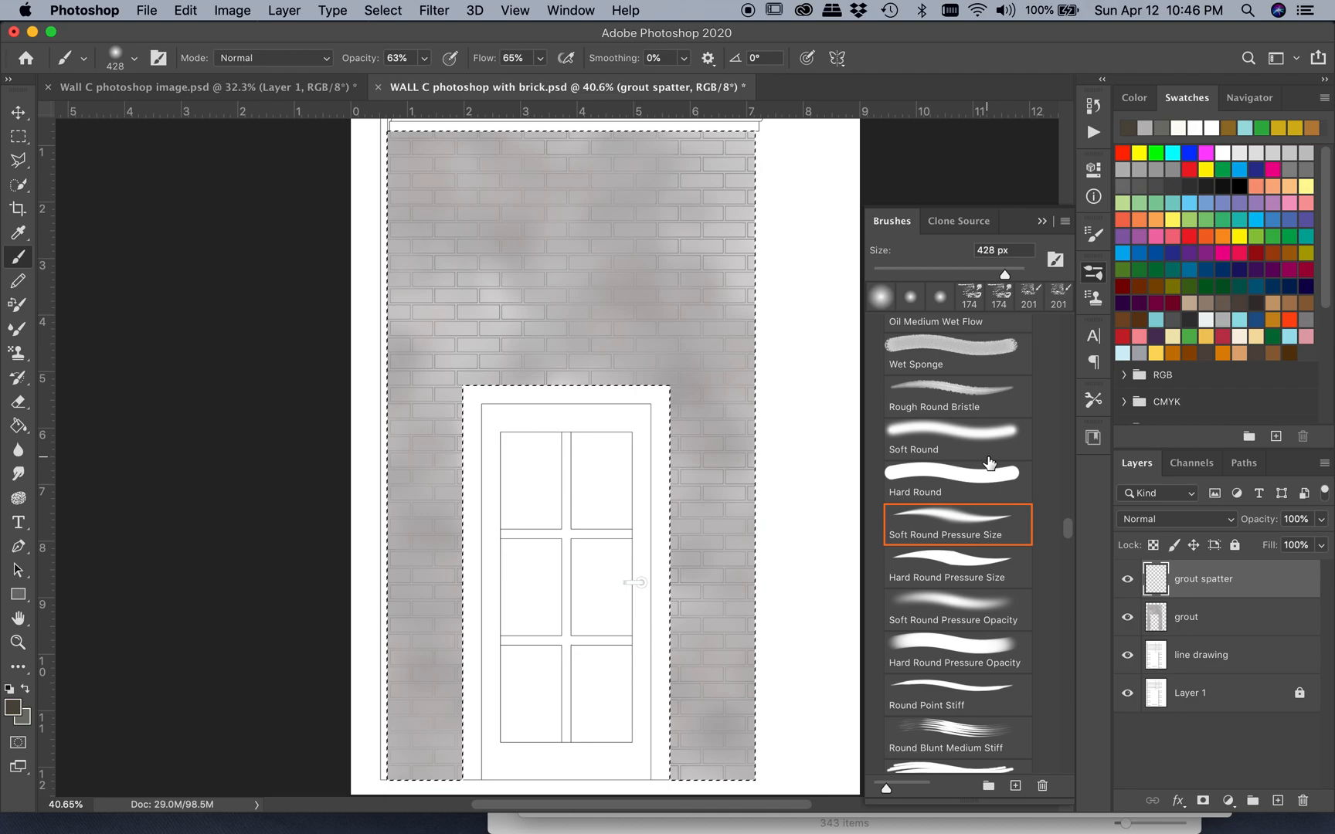
pyautogui.scroll(-15, 989, 462)
pyautogui.scroll(-5, 990, 462)
pyautogui.scroll(-15, 989, 462)
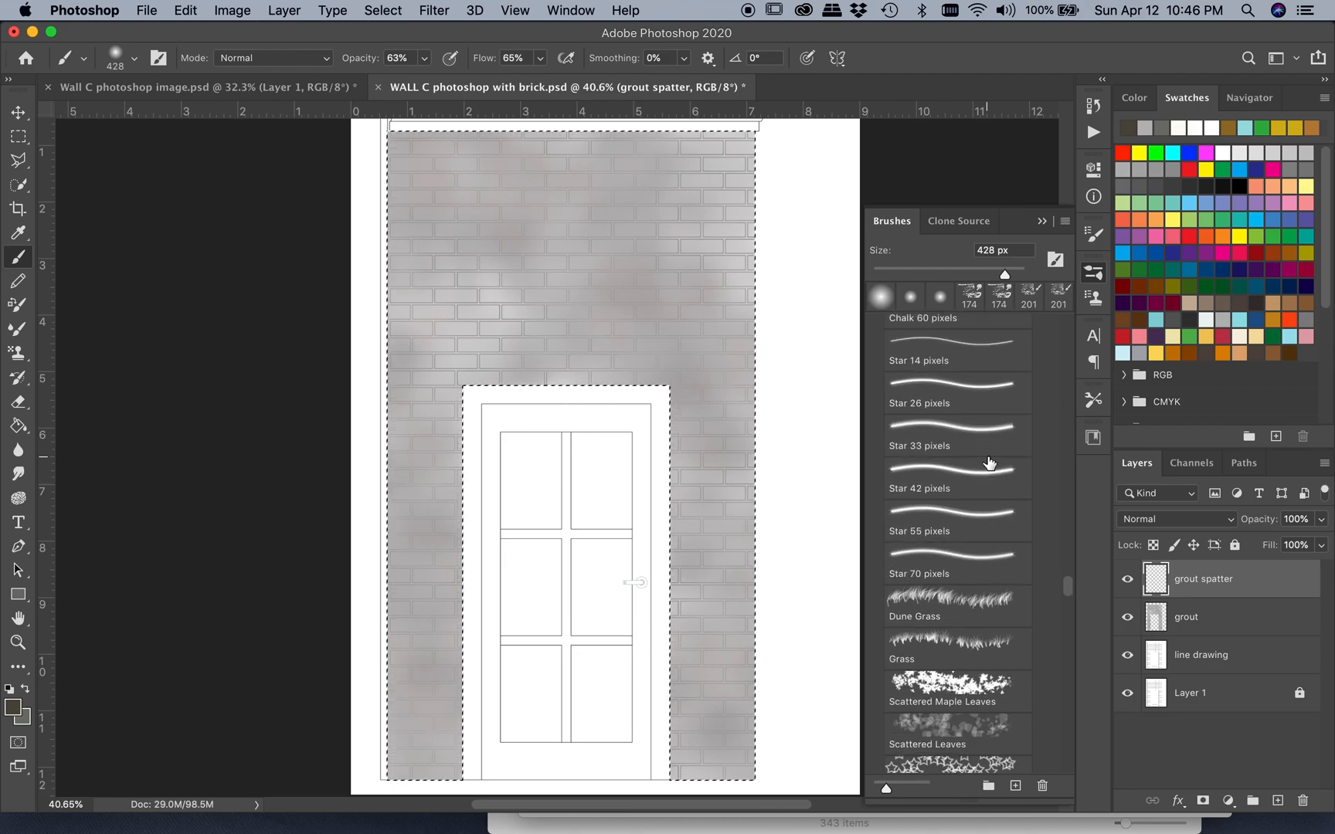
pyautogui.scroll(-12, 989, 462)
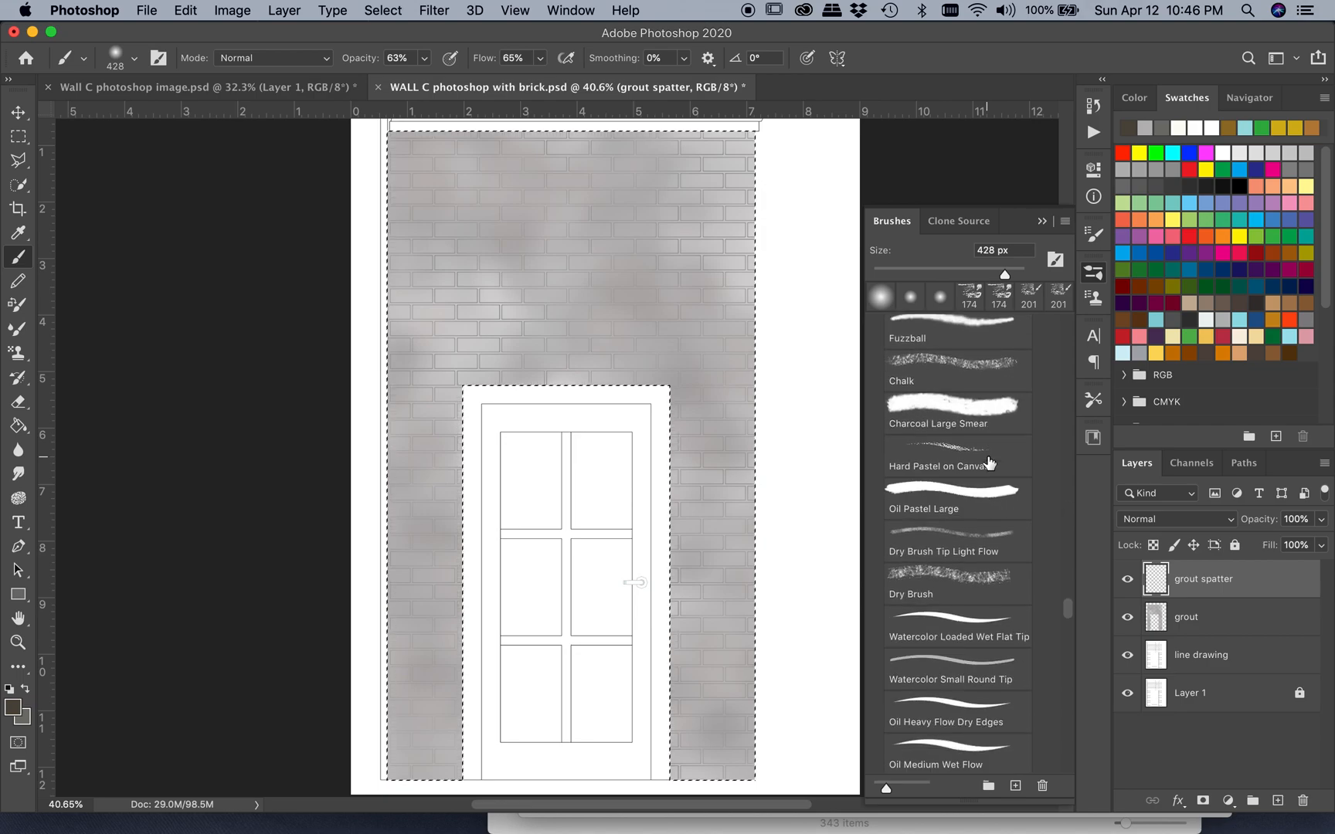
pyautogui.scroll(-14, 989, 461)
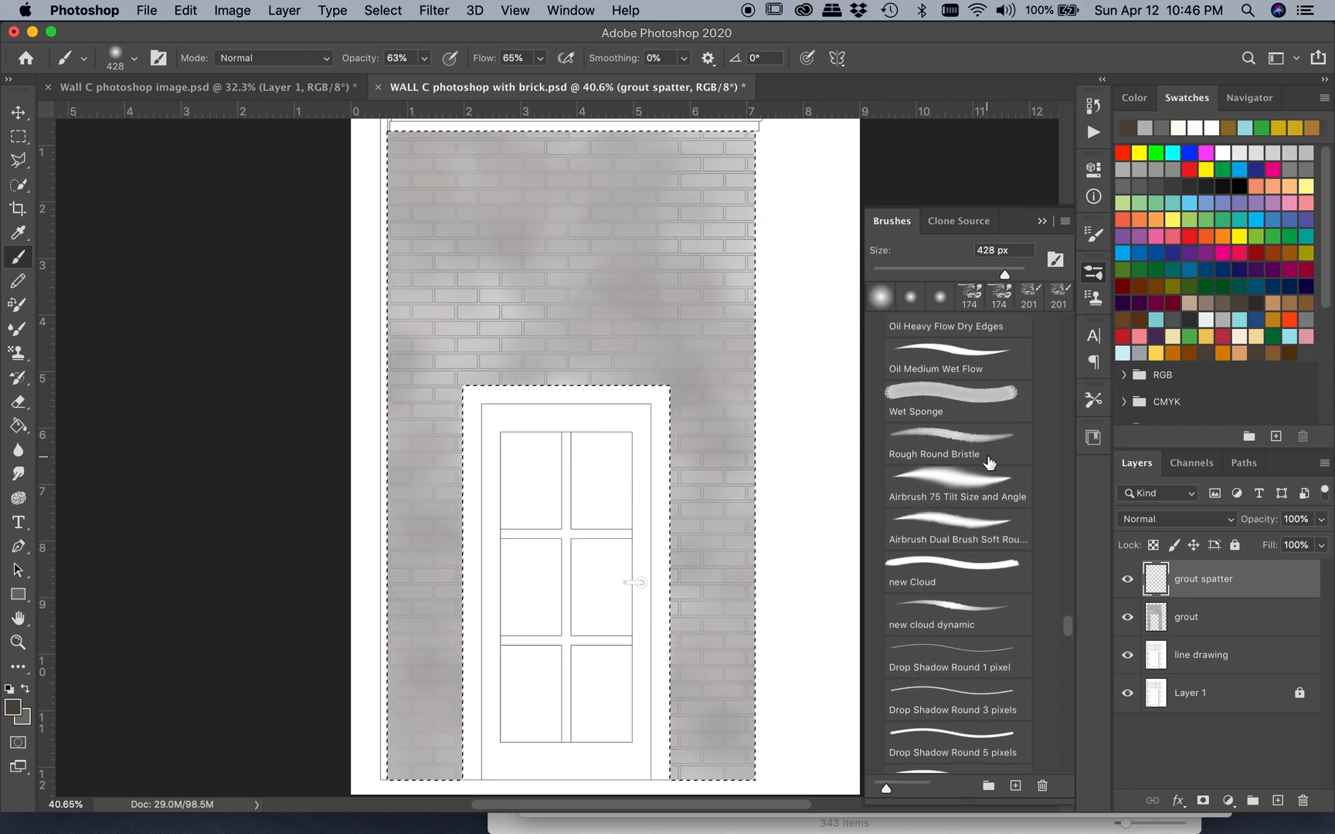
pyautogui.scroll(-12, 989, 462)
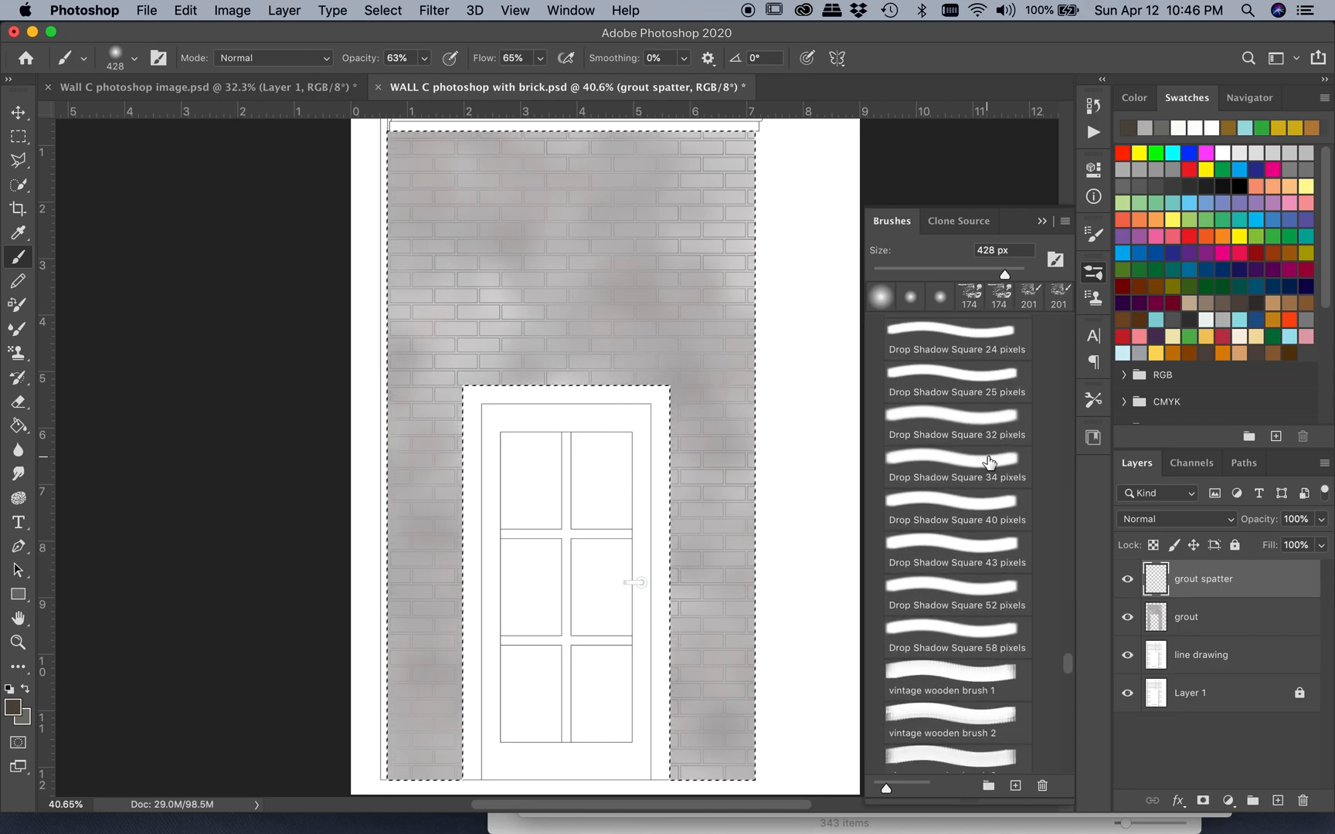
pyautogui.scroll(-11, 990, 462)
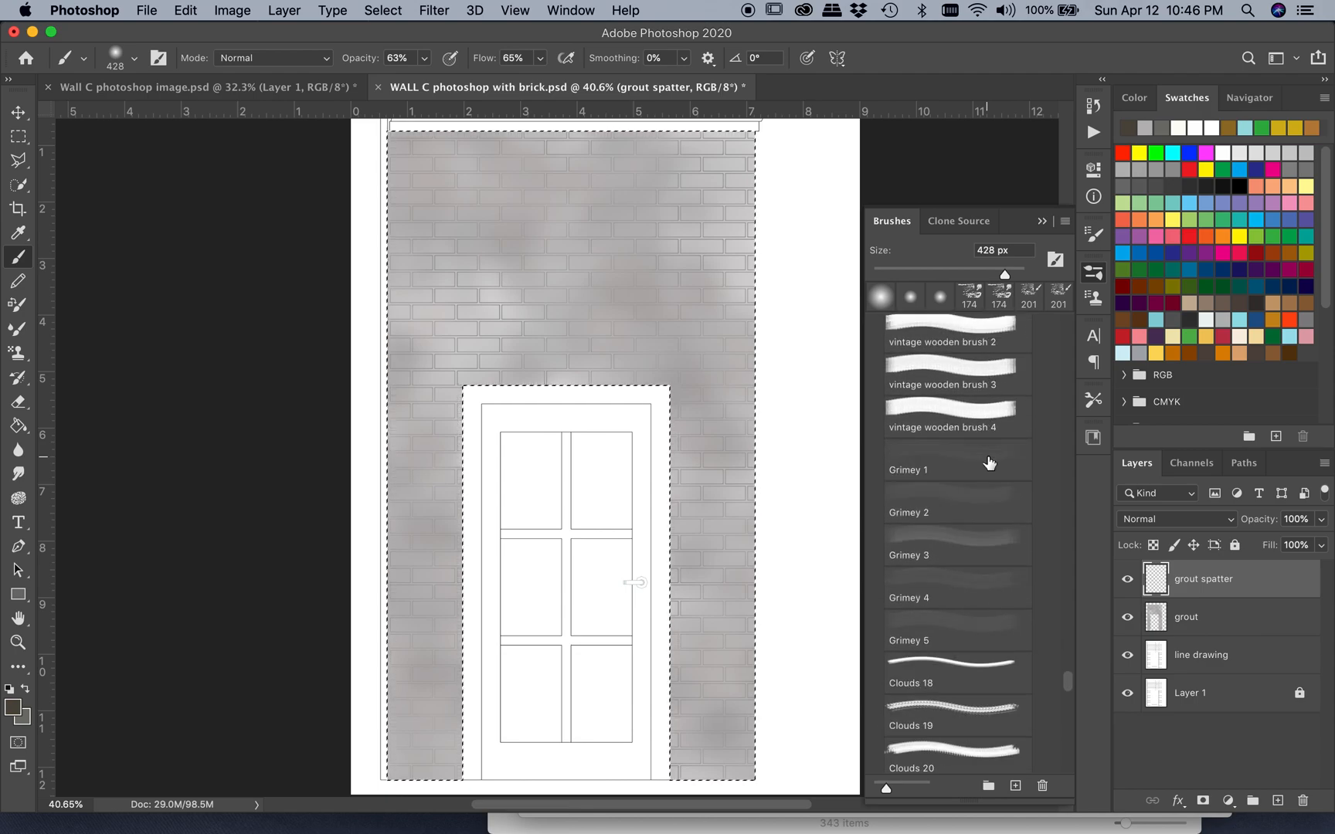
pyautogui.scroll(-4, 990, 462)
pyautogui.scroll(7, 990, 462)
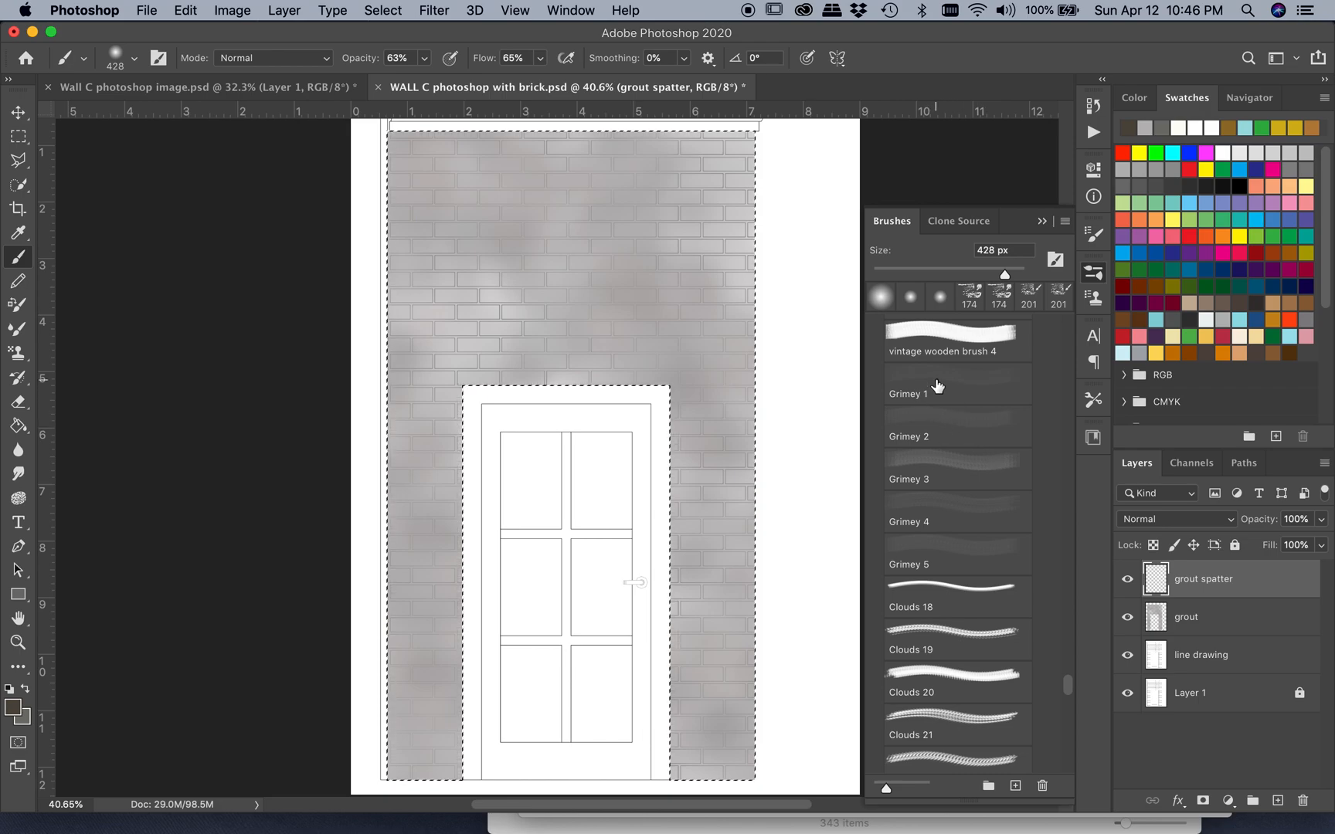
pyautogui.click(952, 378)
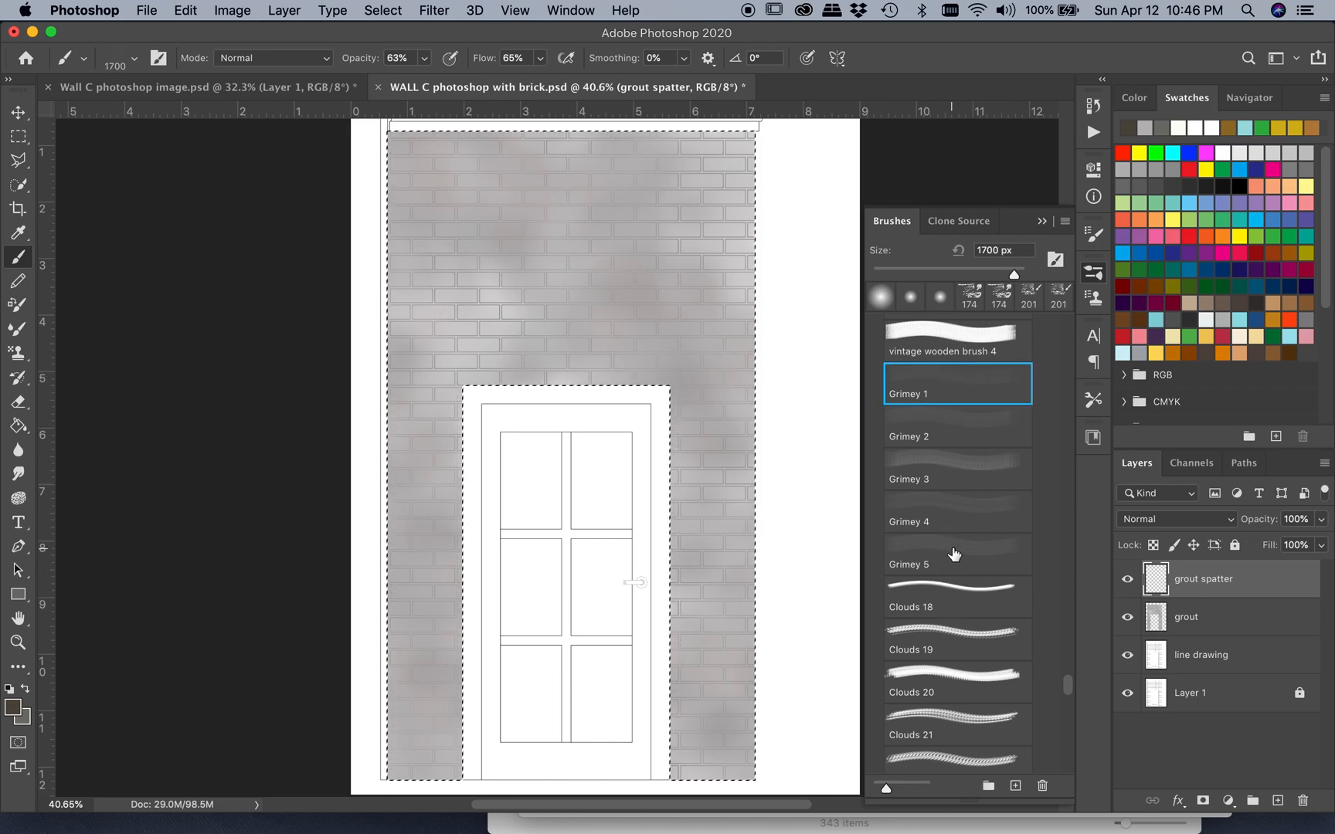
pyautogui.click(971, 463)
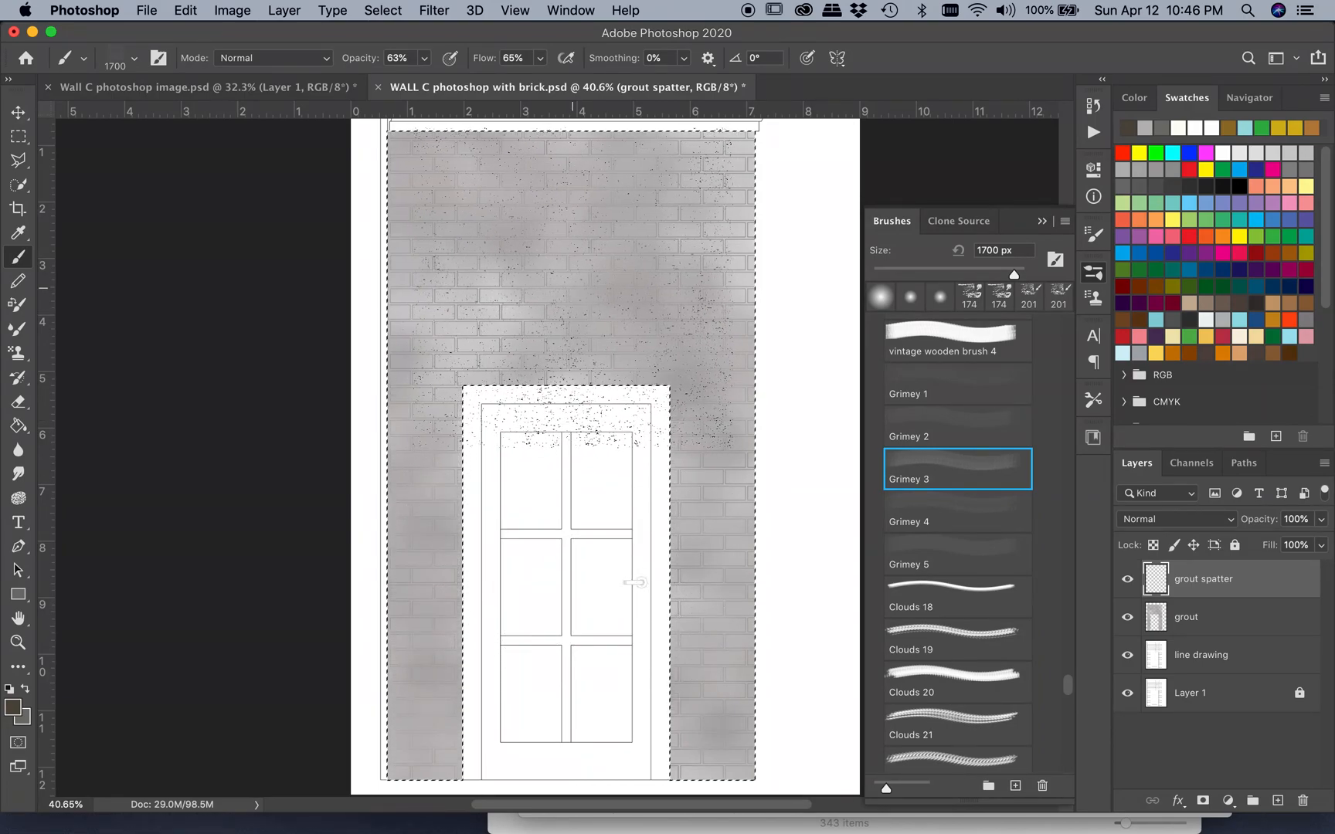
# Spatter dark brown flecks over the selected brick area above the door with the Grimey 3 brush
pyautogui.click(542, 292)
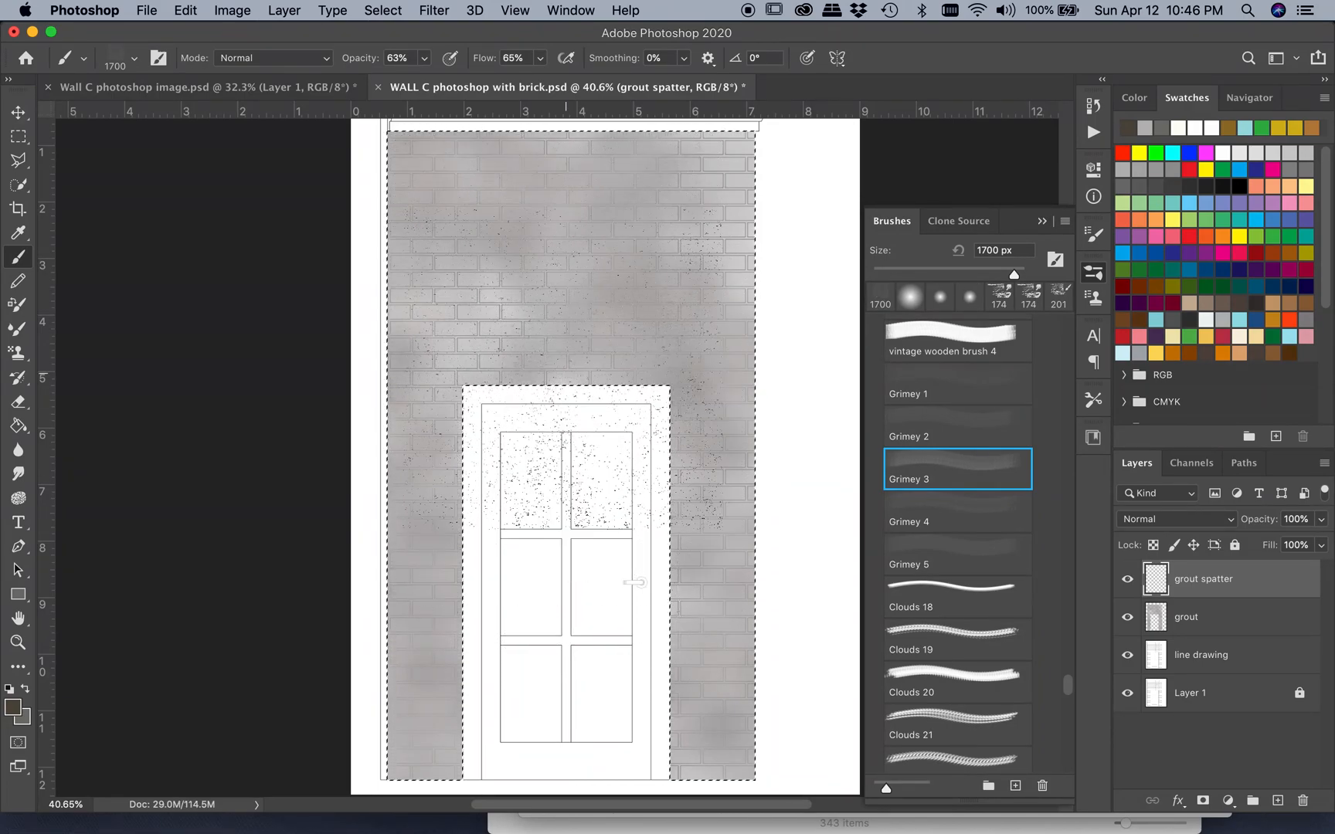
pyautogui.scroll(5, 542, 292)
pyautogui.click(550, 313)
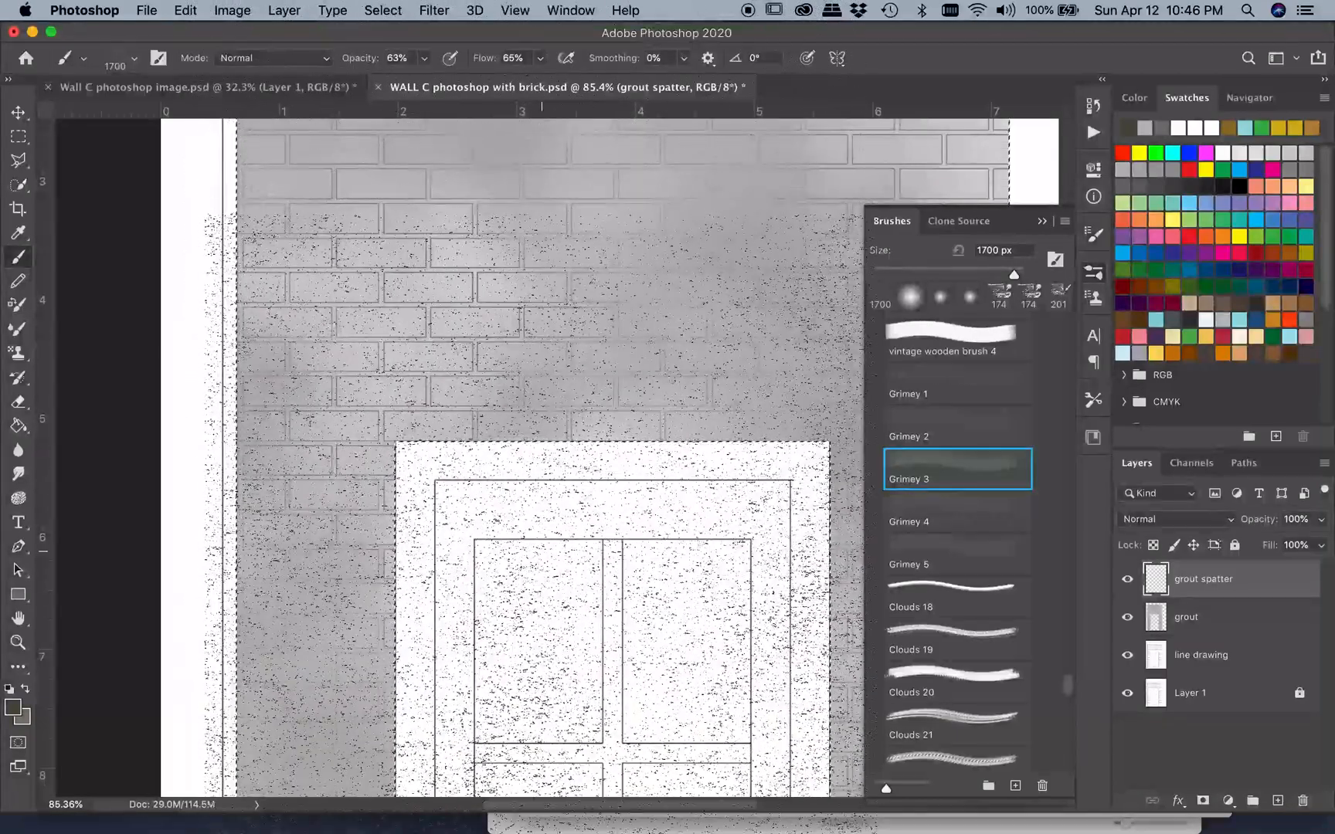
pyautogui.scroll(5, 541, 576)
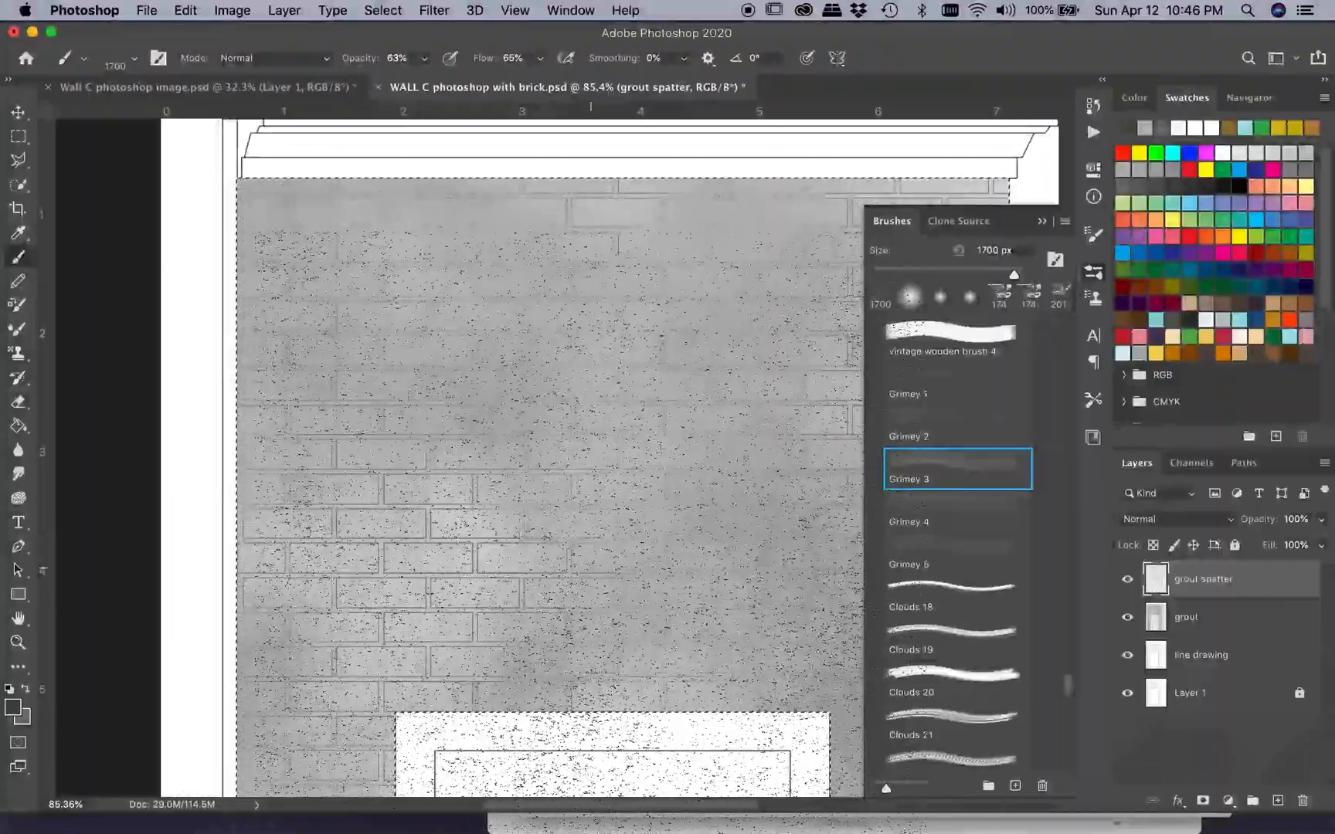
pyautogui.click(556, 502)
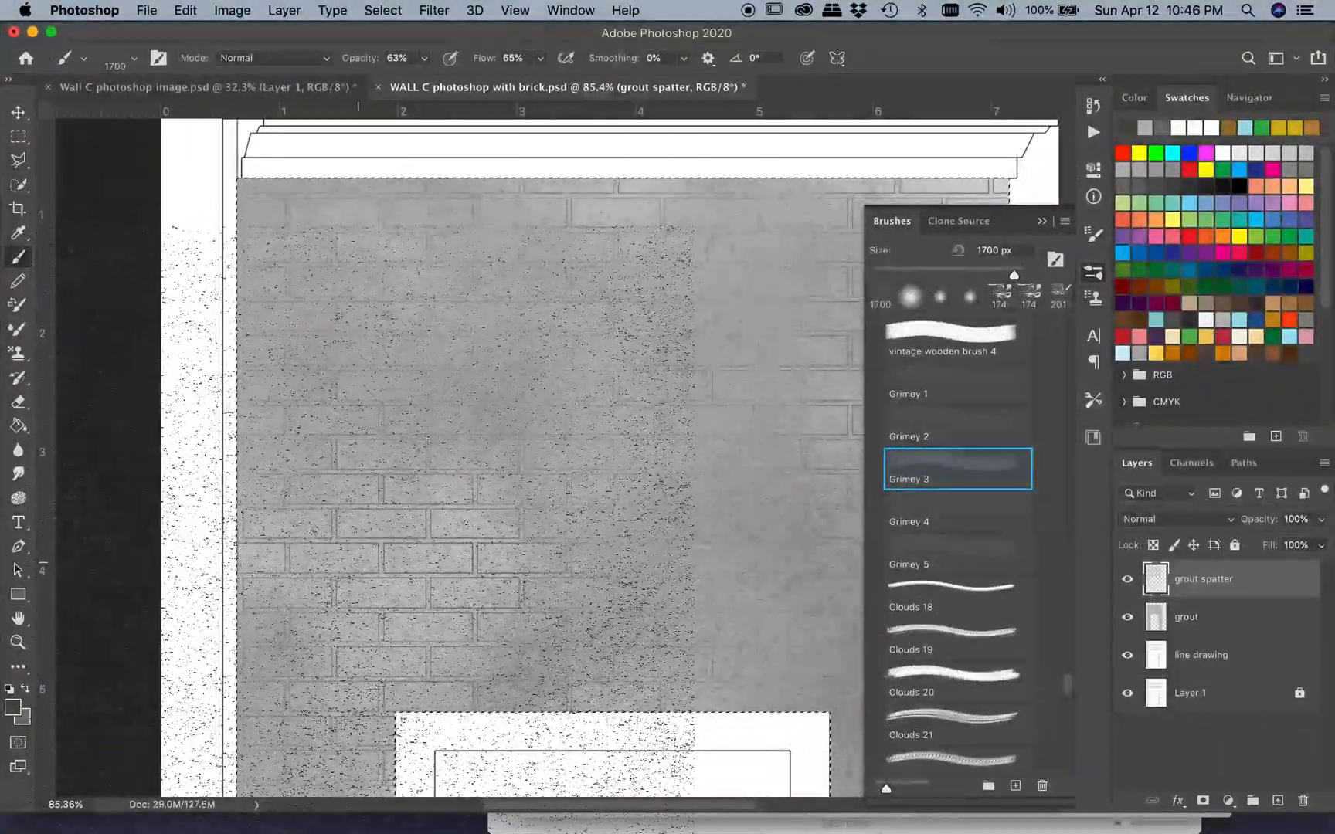
# Continue the dark spatter down the brick strip left of the door to the wall's base
pyautogui.scroll(-5, 510, 463)
pyautogui.scroll(-3, 509, 464)
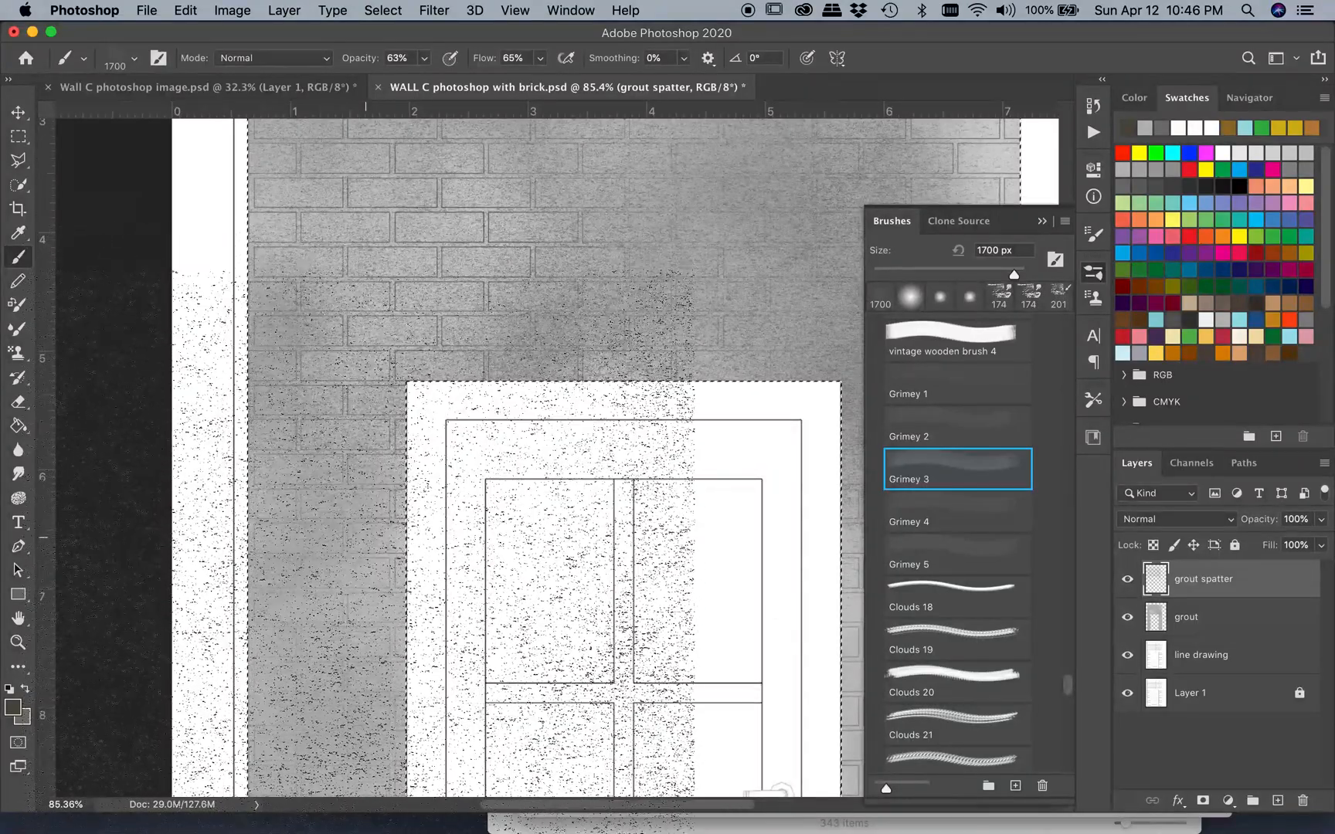
pyautogui.scroll(-6, 510, 464)
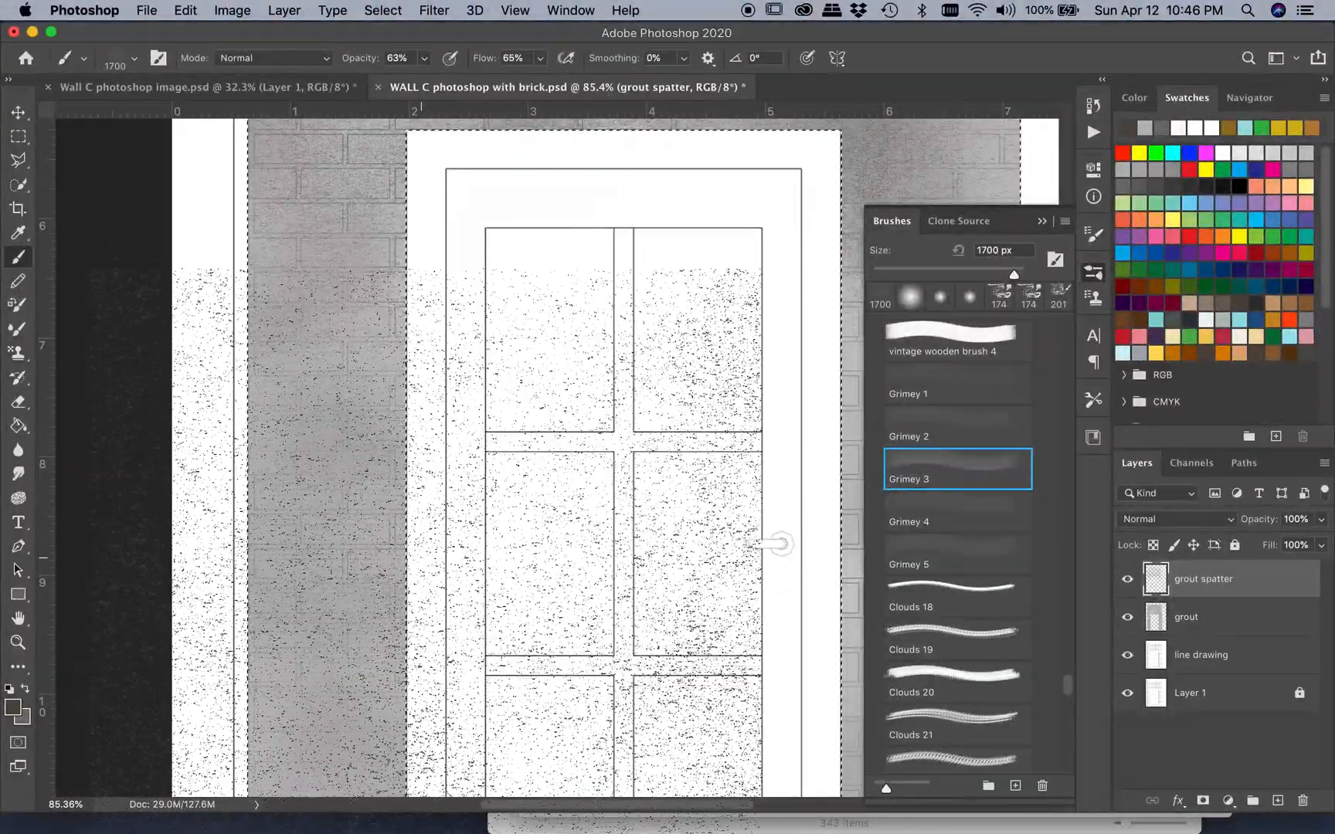
pyautogui.scroll(-7, 509, 464)
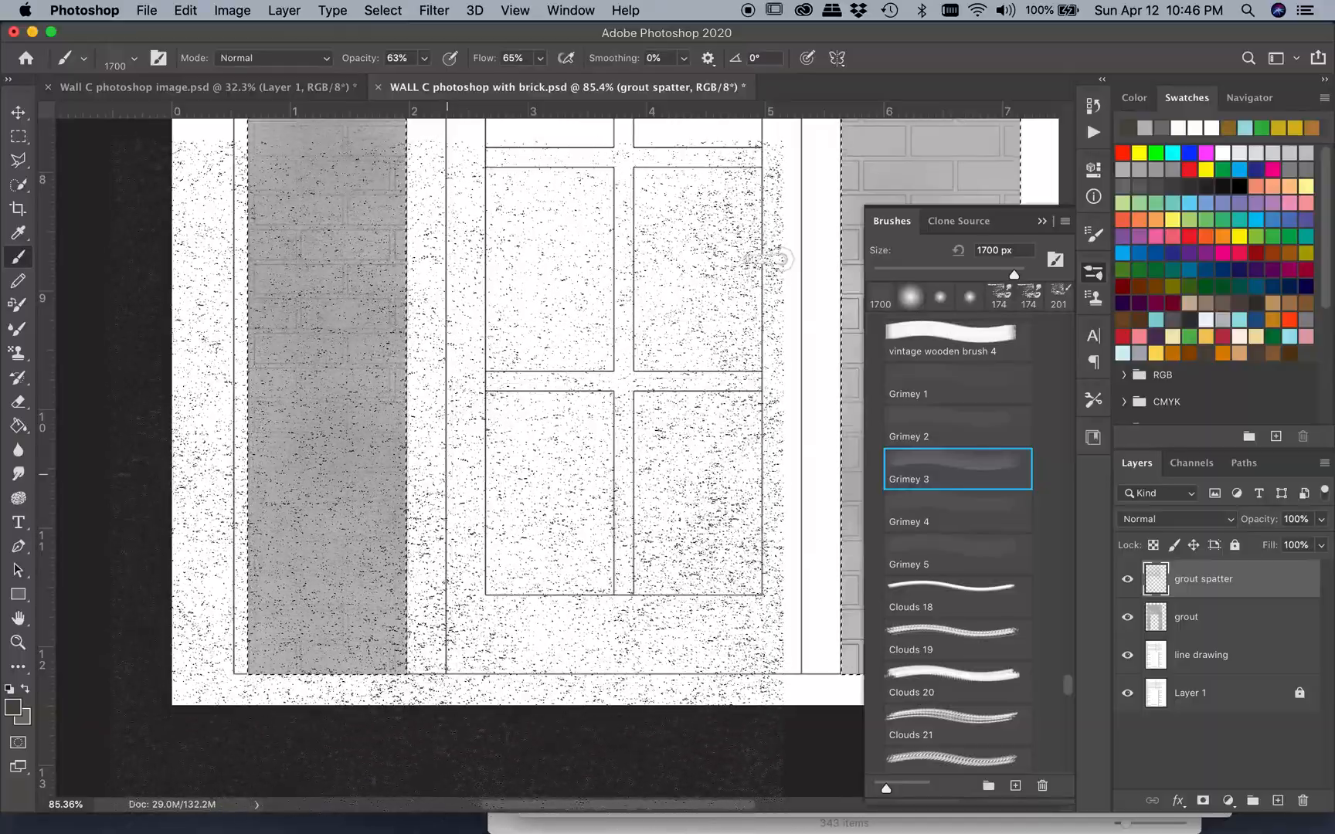
# Spatter the brick right of the door from the wall's base up to the cornice
pyautogui.hscroll(9, 510, 463)
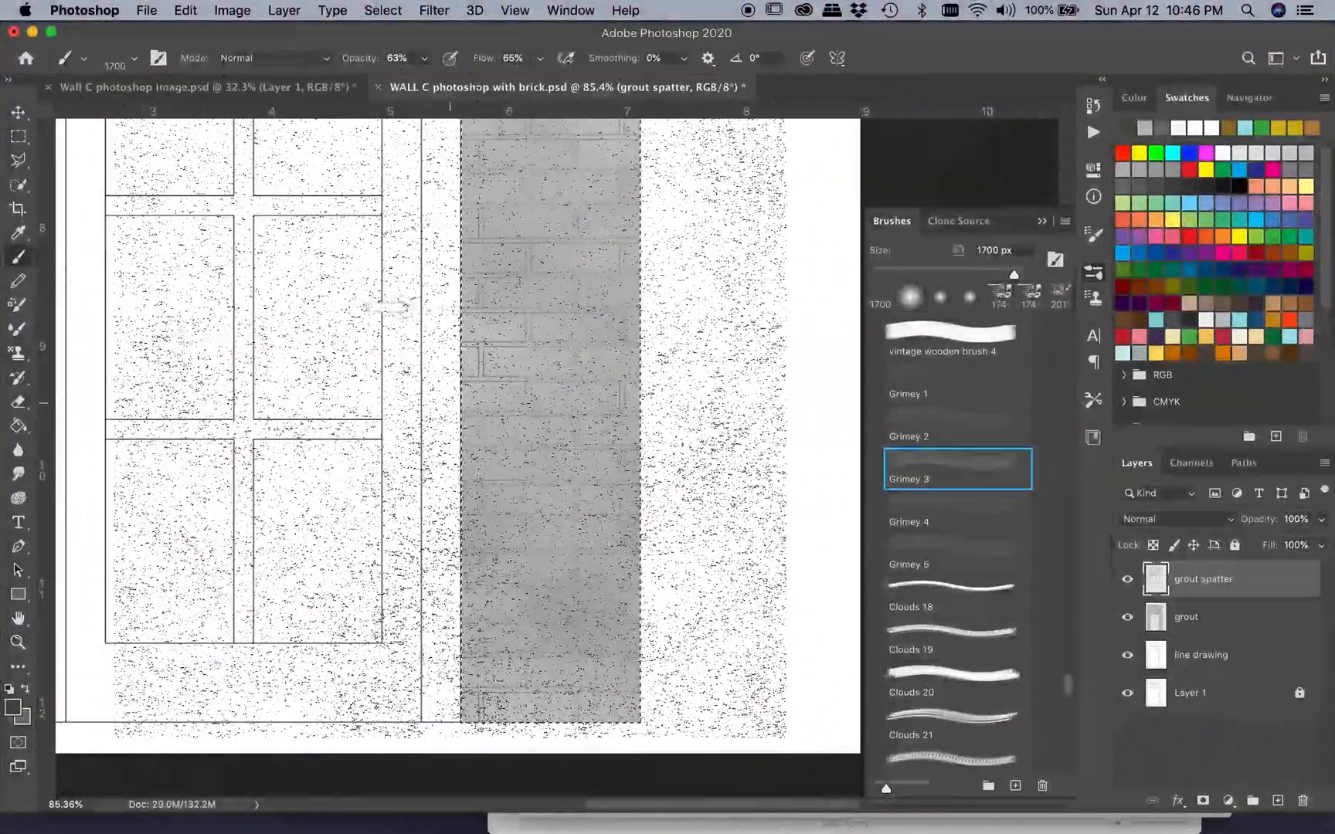
pyautogui.scroll(6, 450, 403)
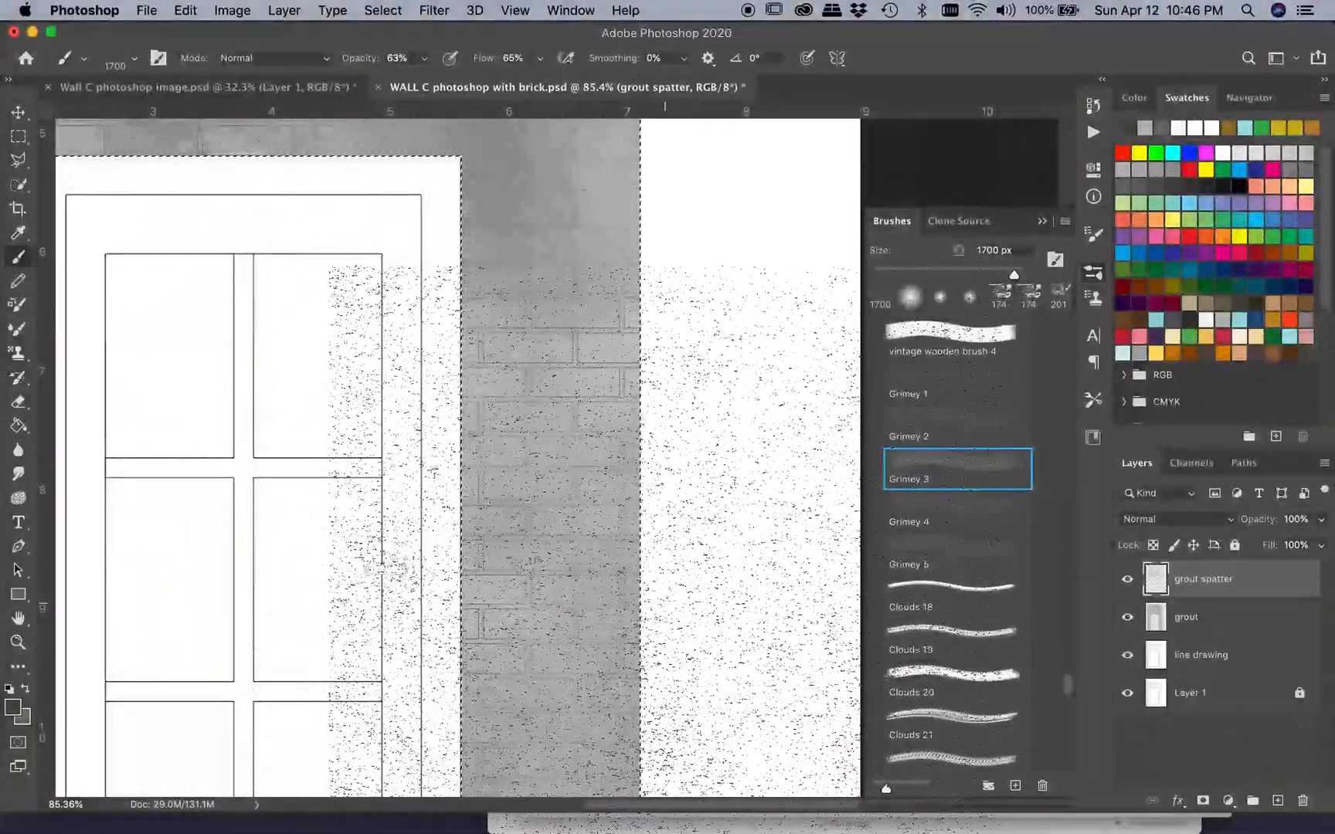
pyautogui.scroll(11, 430, 651)
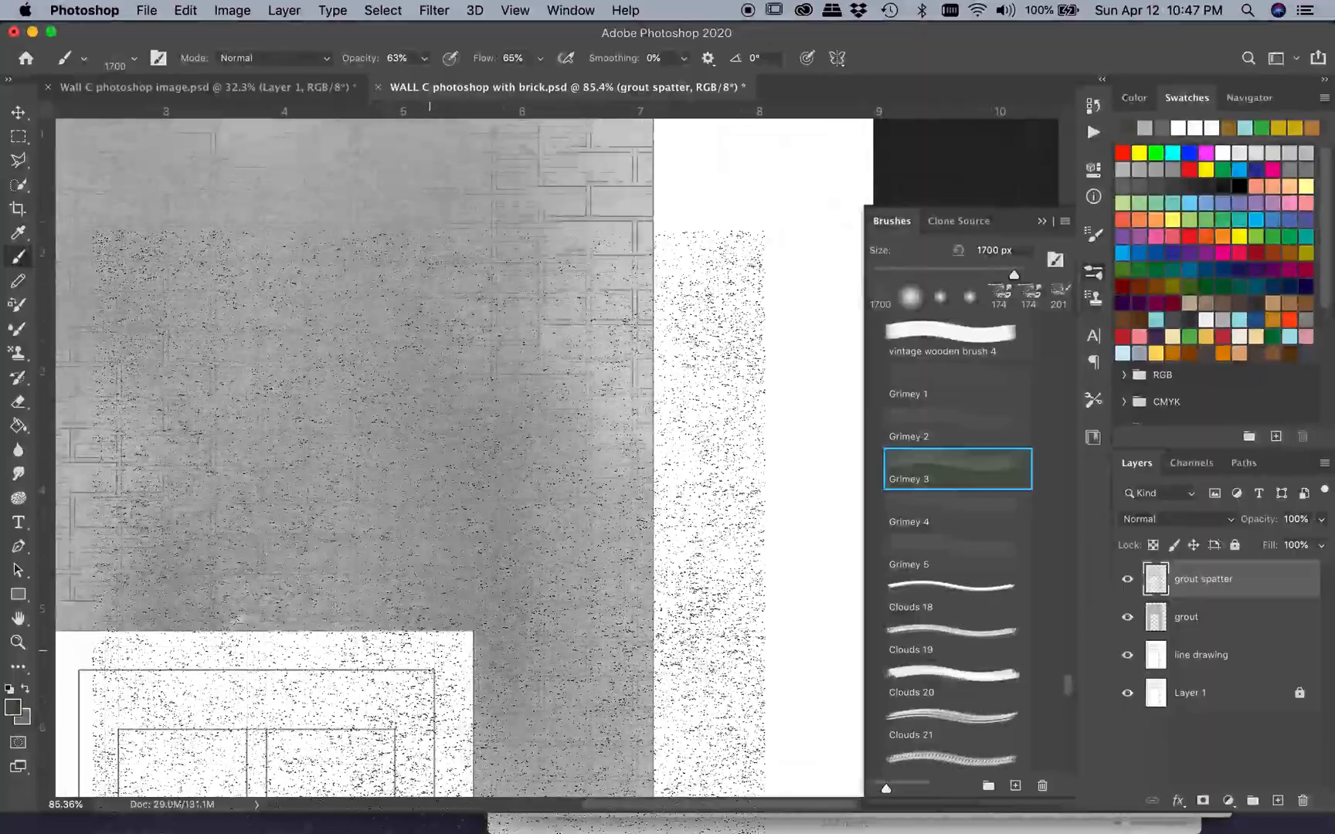
pyautogui.scroll(1, 429, 651)
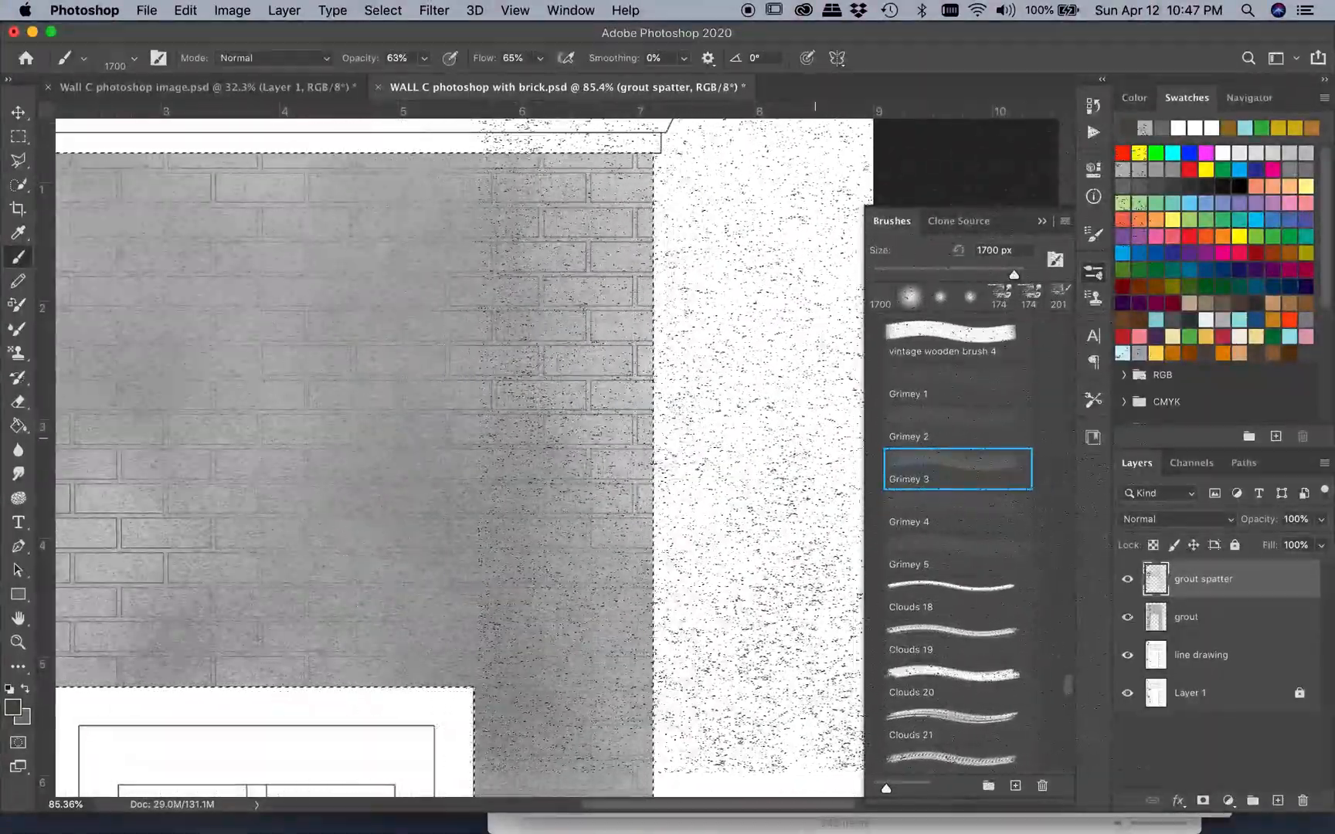
pyautogui.moveTo(863, 430)
pyautogui.mouseDown()
pyautogui.moveTo(775, 392)
pyautogui.moveTo(666, 387)
pyautogui.moveTo(887, 373)
pyautogui.mouseUp()
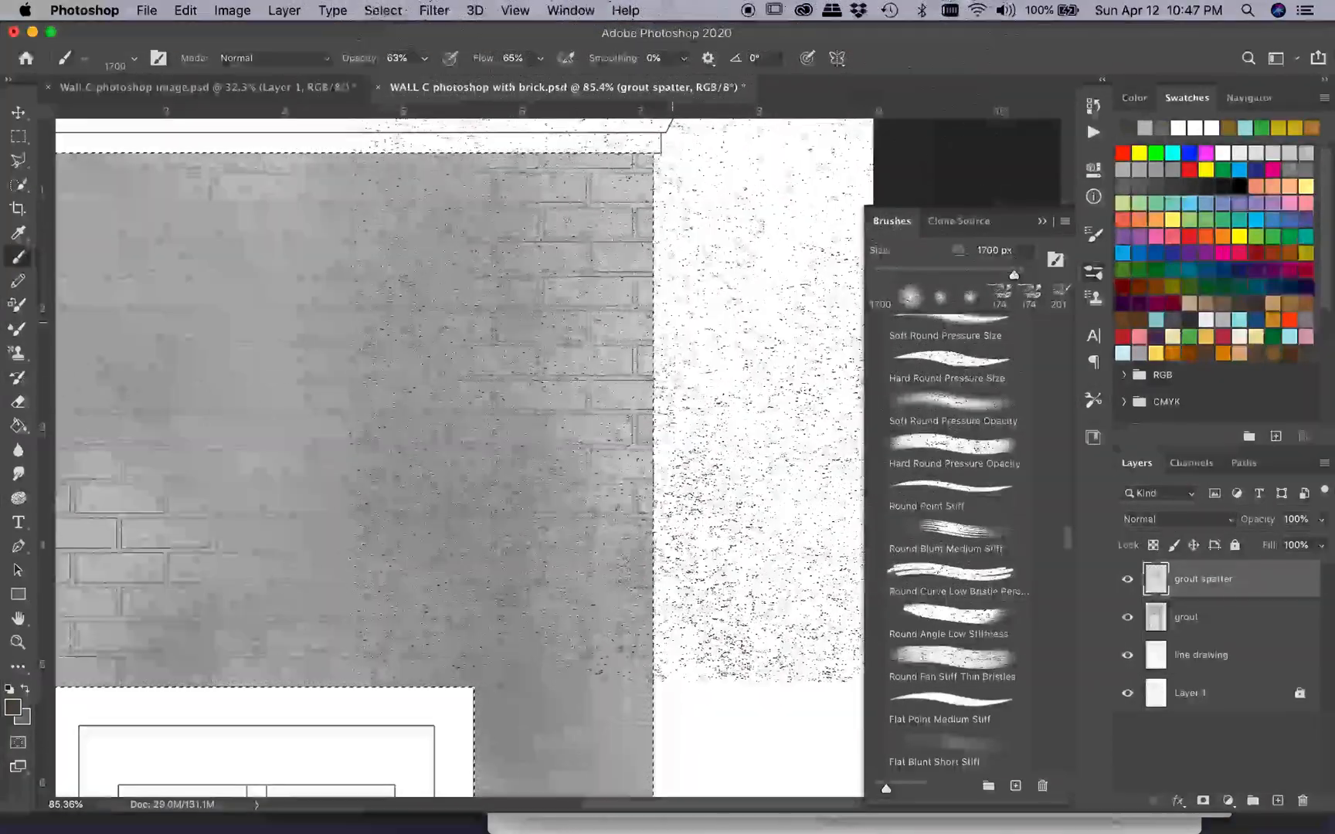
pyautogui.scroll(-2, 631, 442)
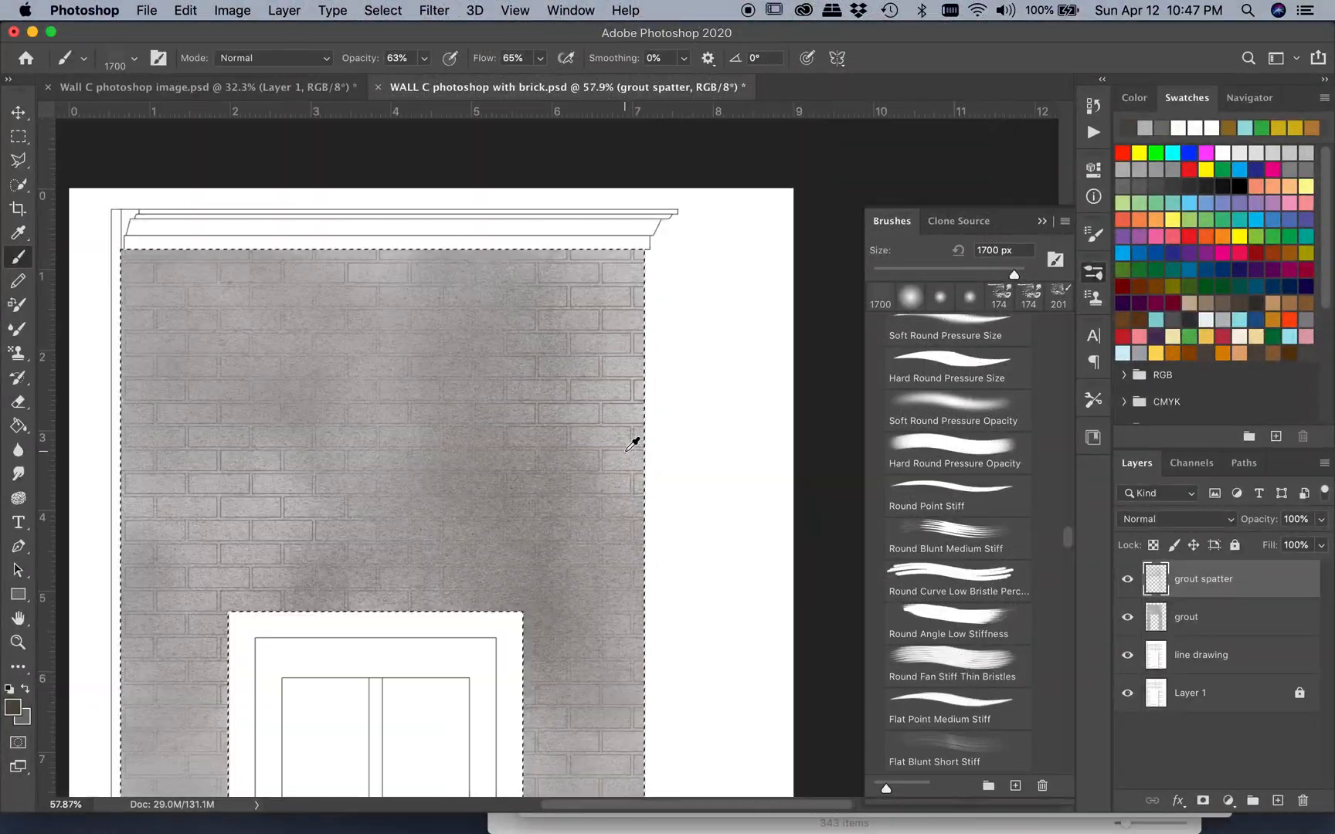
pyautogui.scroll(-1, 632, 443)
pyautogui.scroll(-4, 632, 443)
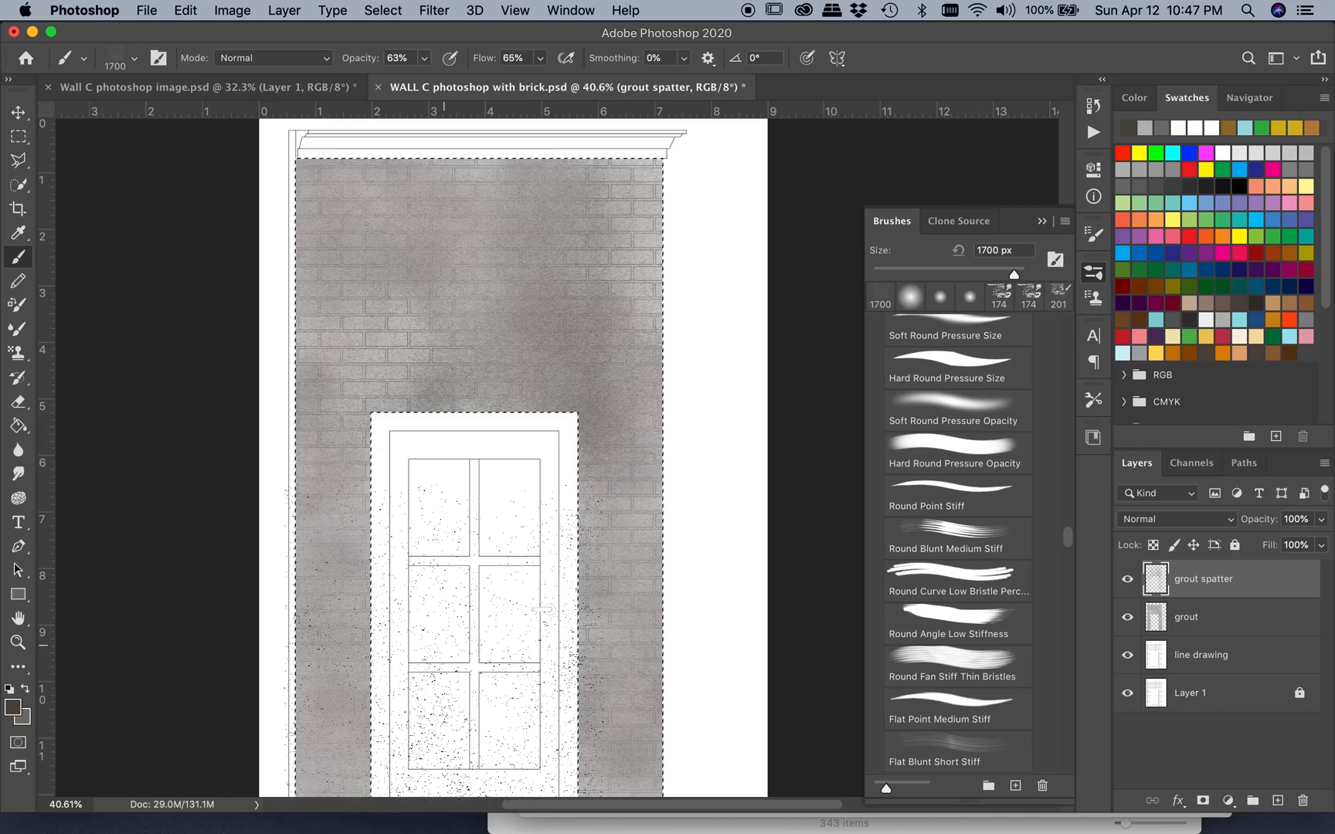
# Set the foreground color to off-white f5f2ec and spatter it over the brick above the door with the Grimey 3 brush
pyautogui.click(14, 708)
pyautogui.click(776, 373)
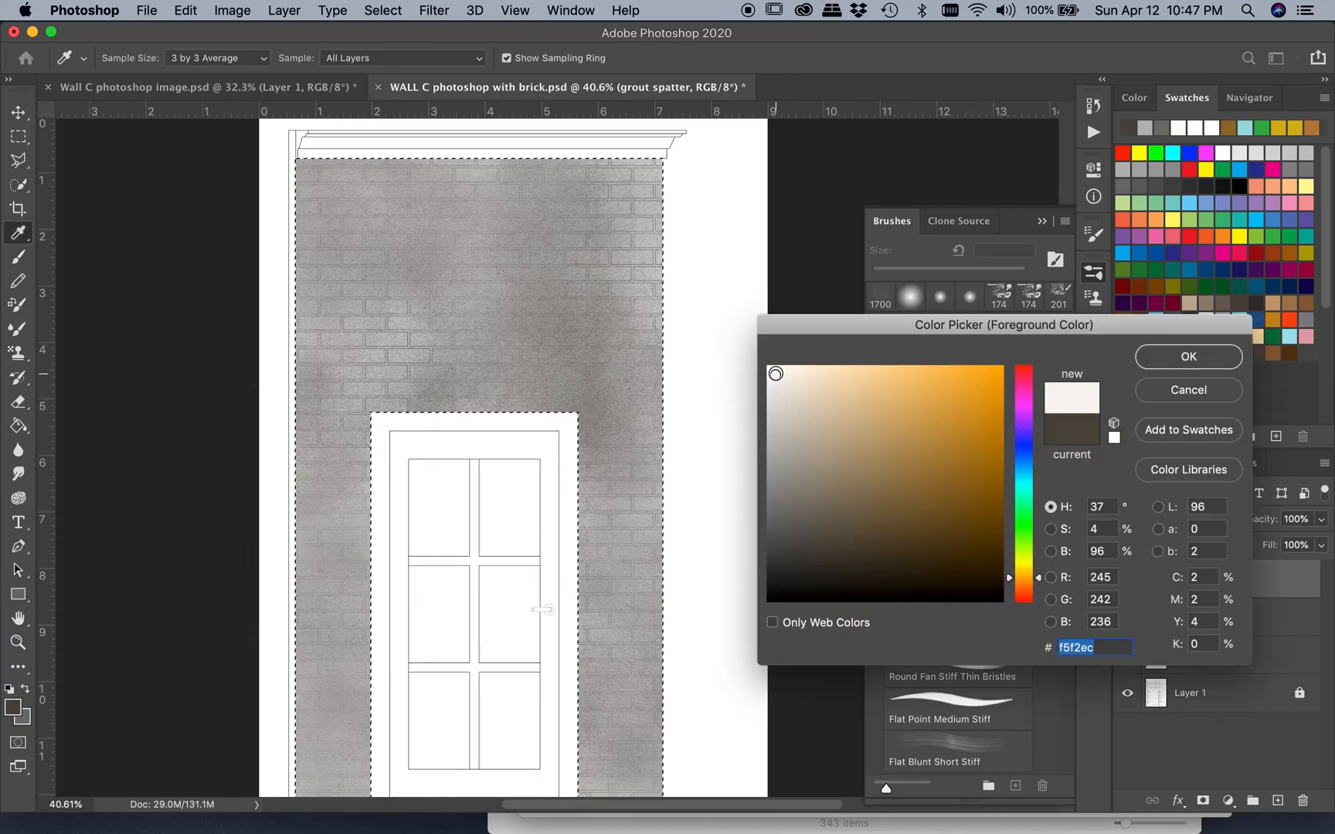
pyautogui.click(1185, 359)
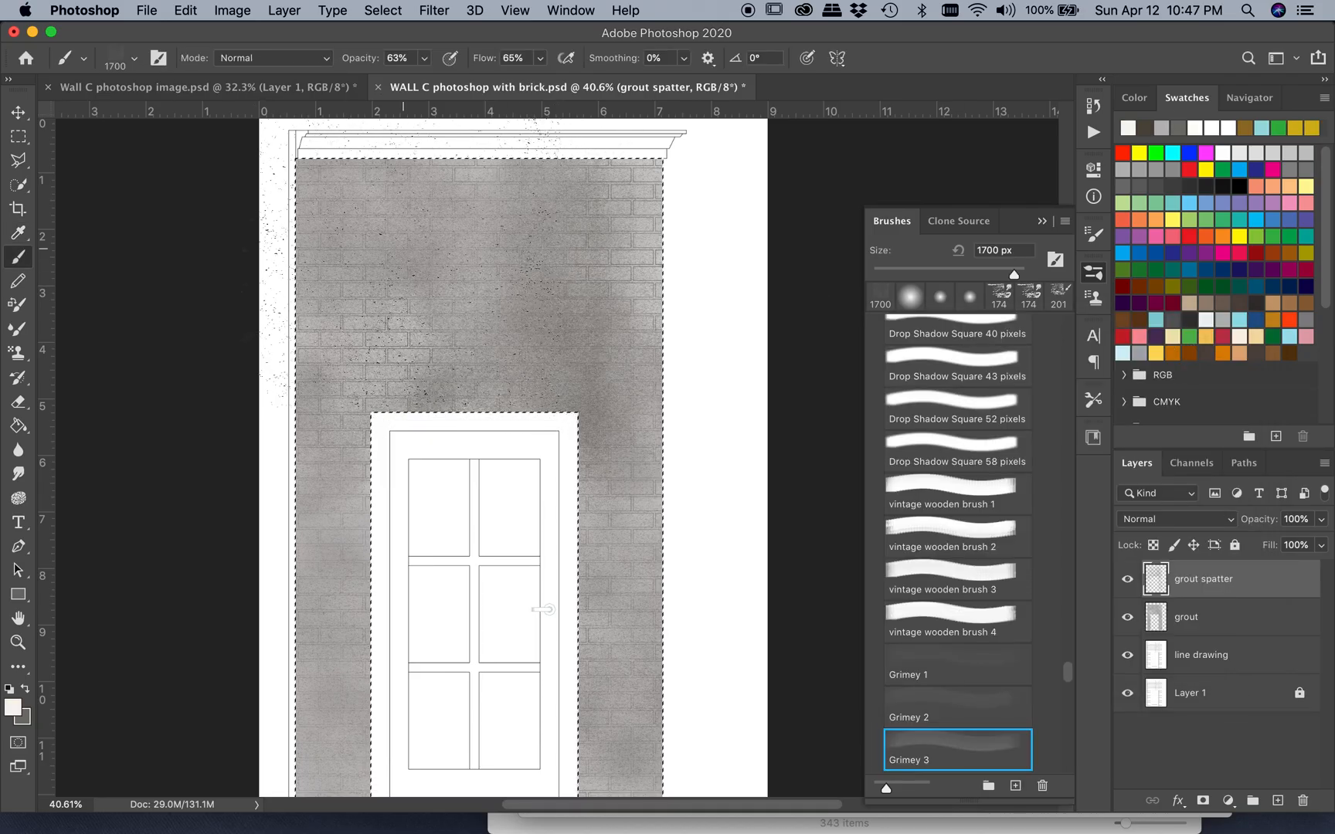
pyautogui.scroll(5, 423, 246)
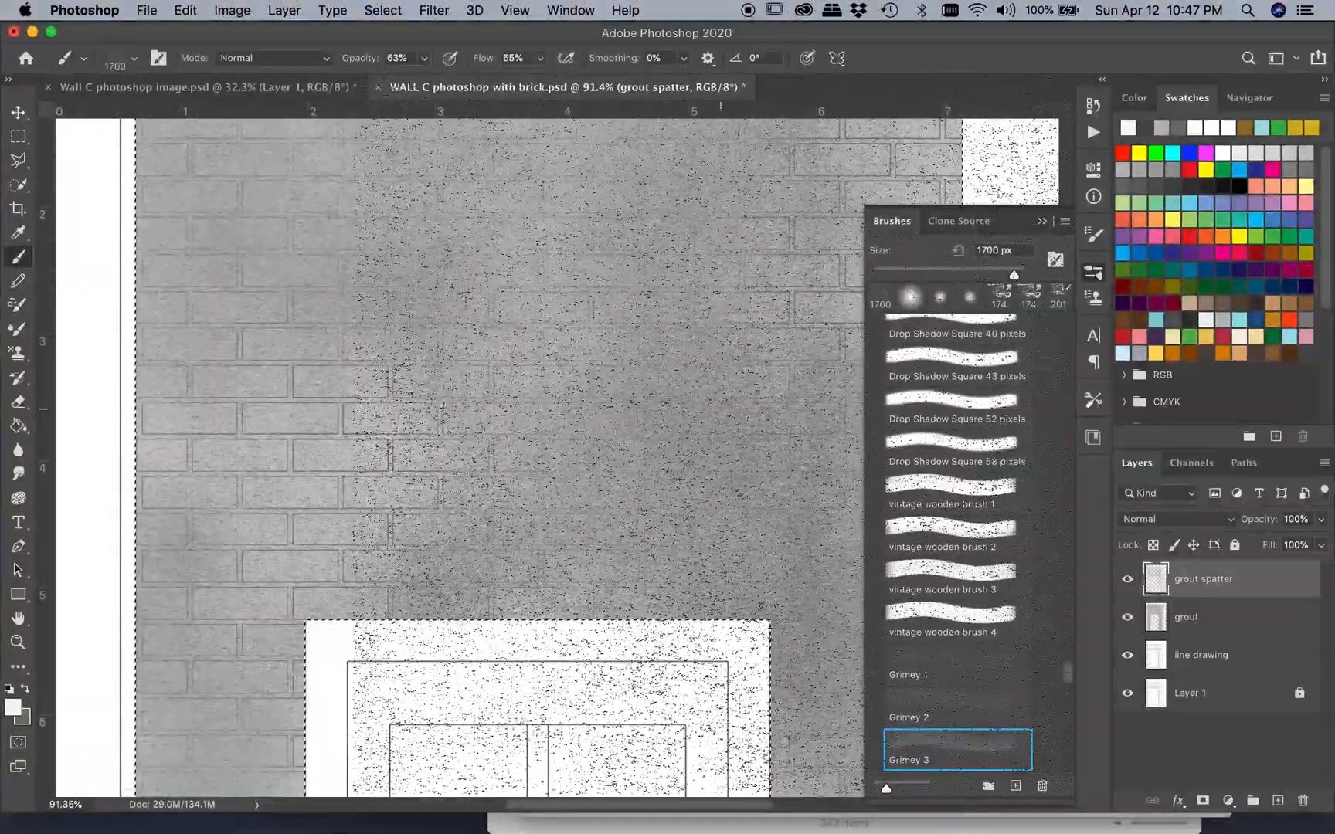
pyautogui.scroll(-5, 464, 463)
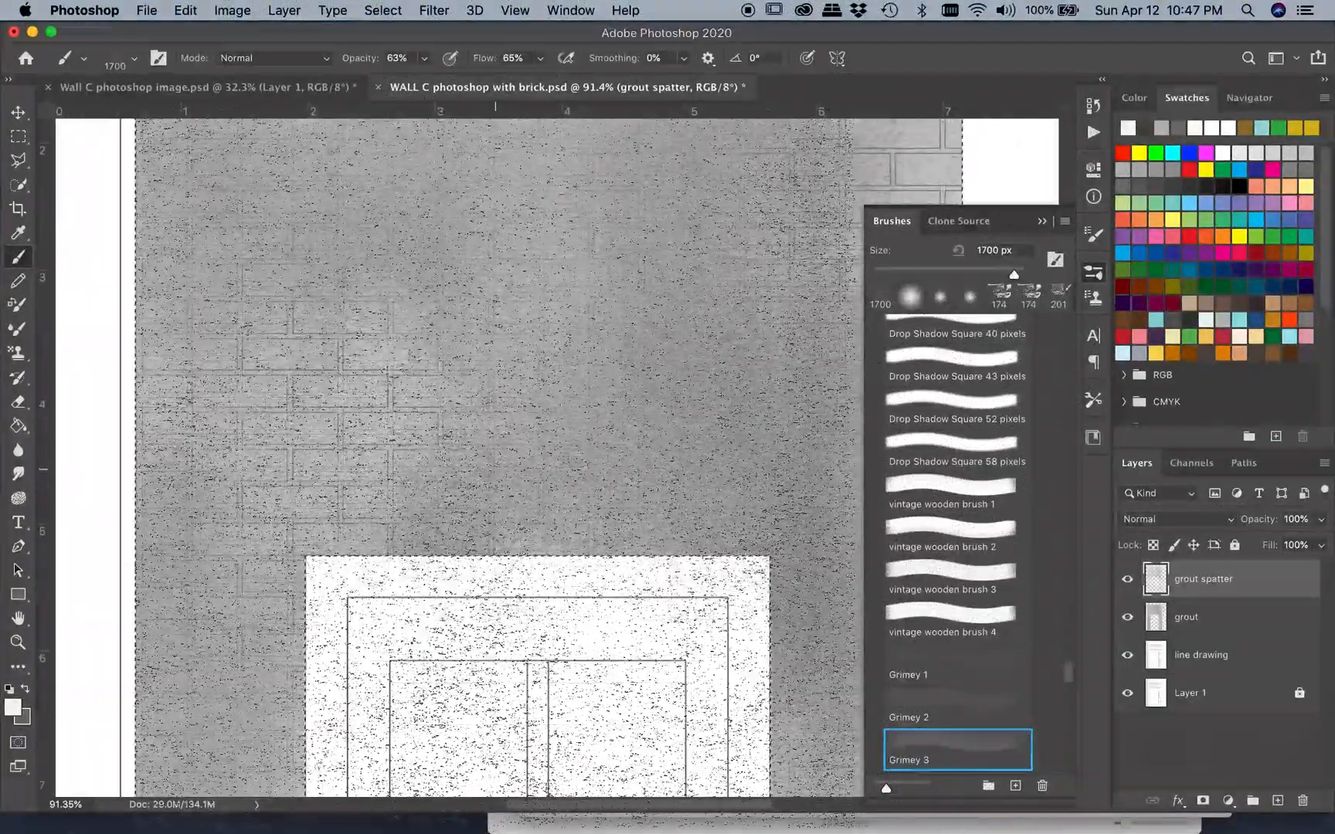
# Continue the off-white spatter over the brick strips on both sides of the door to blend the whole wall's grout
pyautogui.hscroll(-1, 464, 464)
pyautogui.scroll(-12, 464, 463)
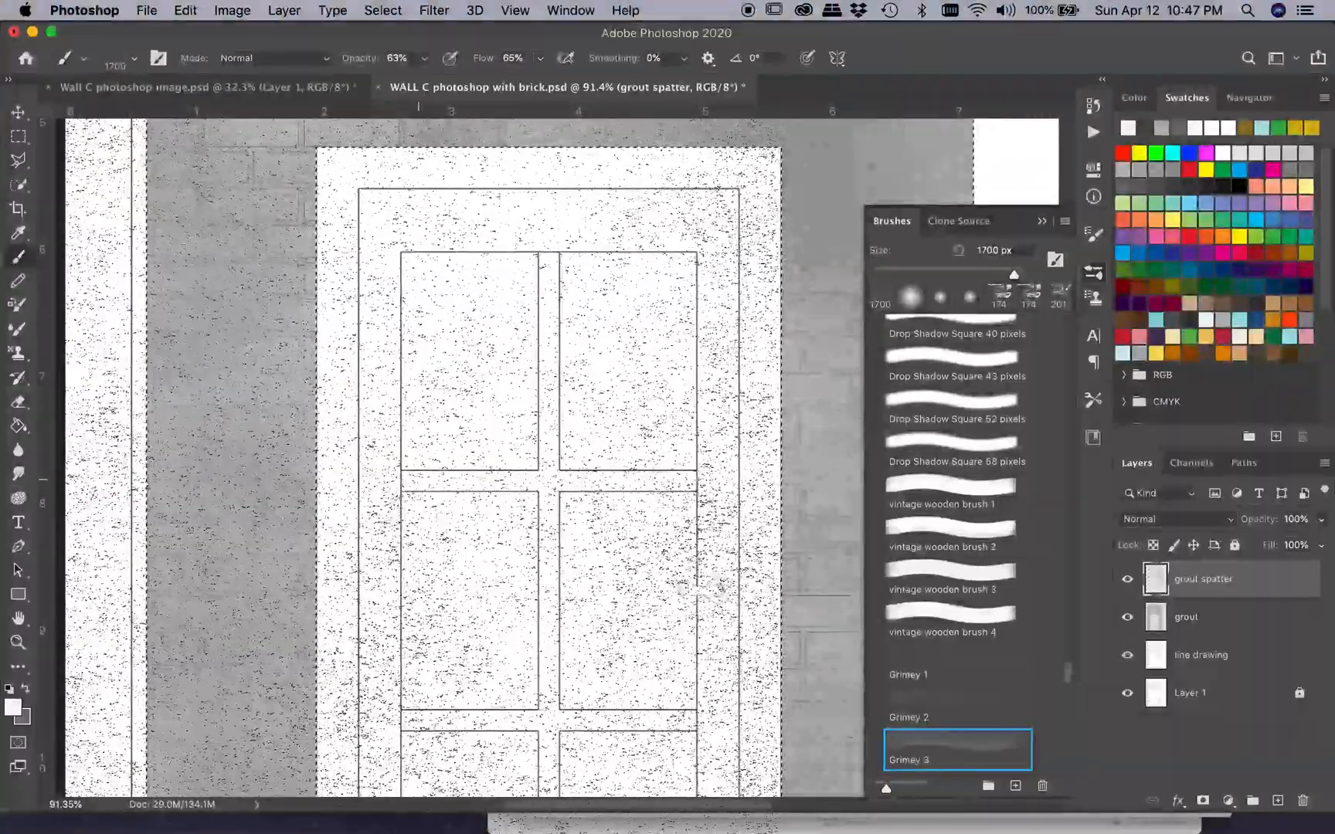
pyautogui.hscroll(5, 464, 463)
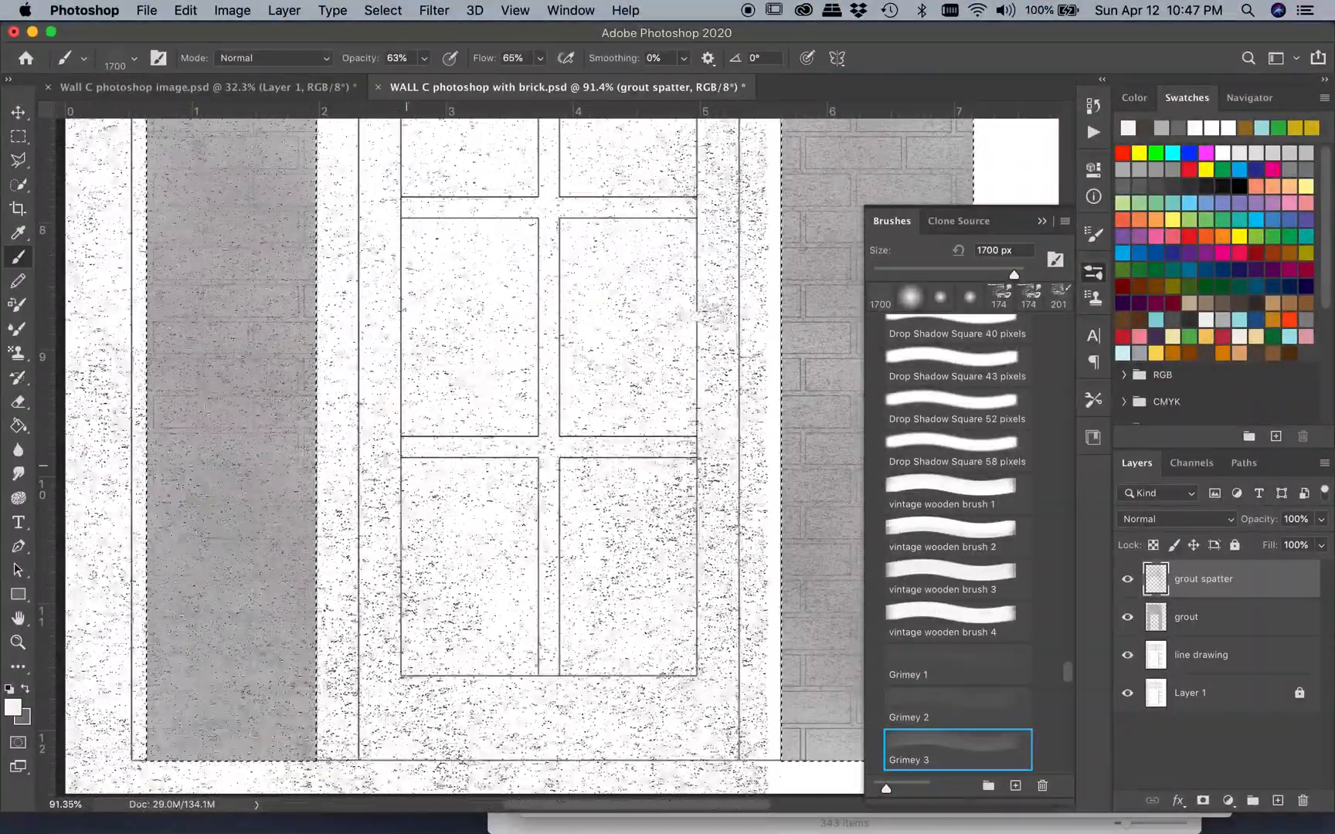
pyautogui.hscroll(2, 463, 463)
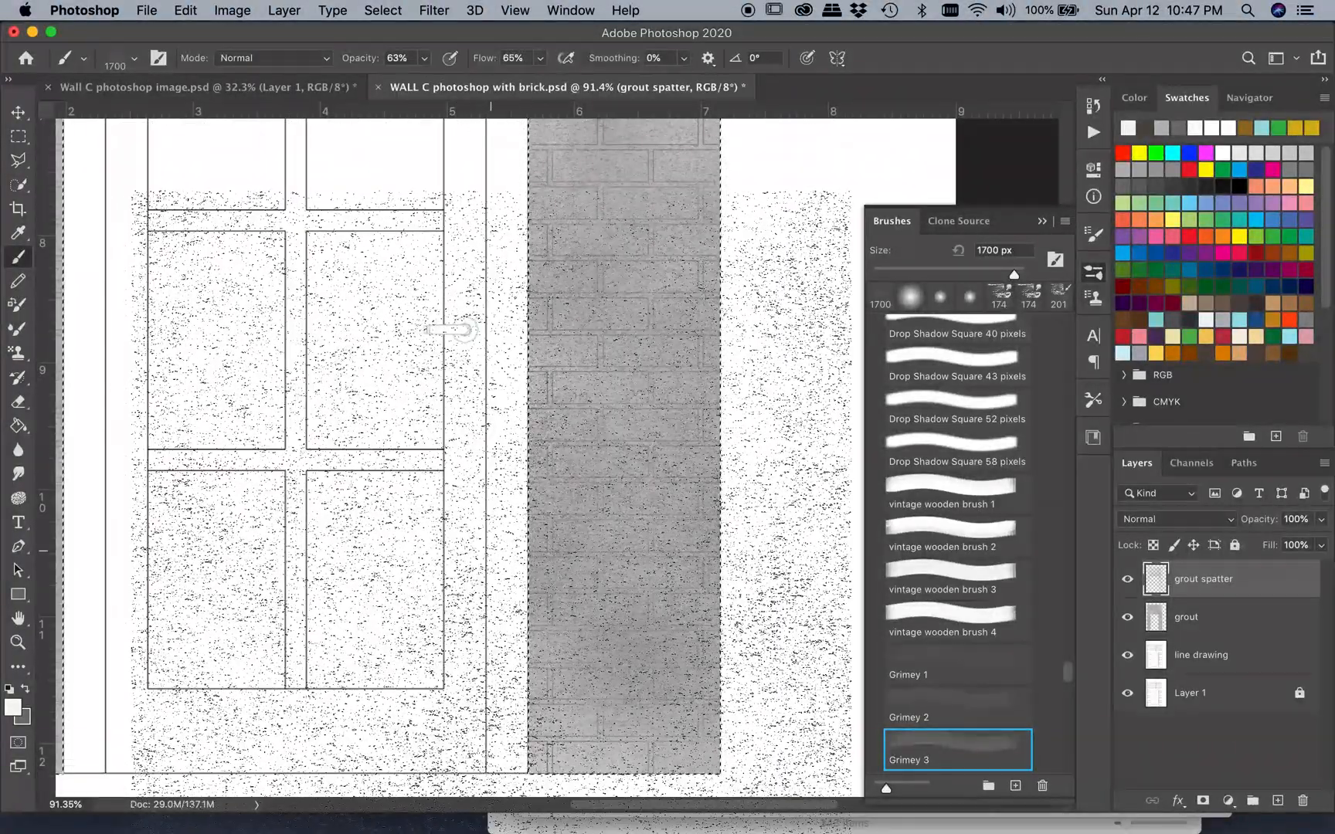
pyautogui.scroll(3, 463, 464)
pyautogui.scroll(-3, 500, 545)
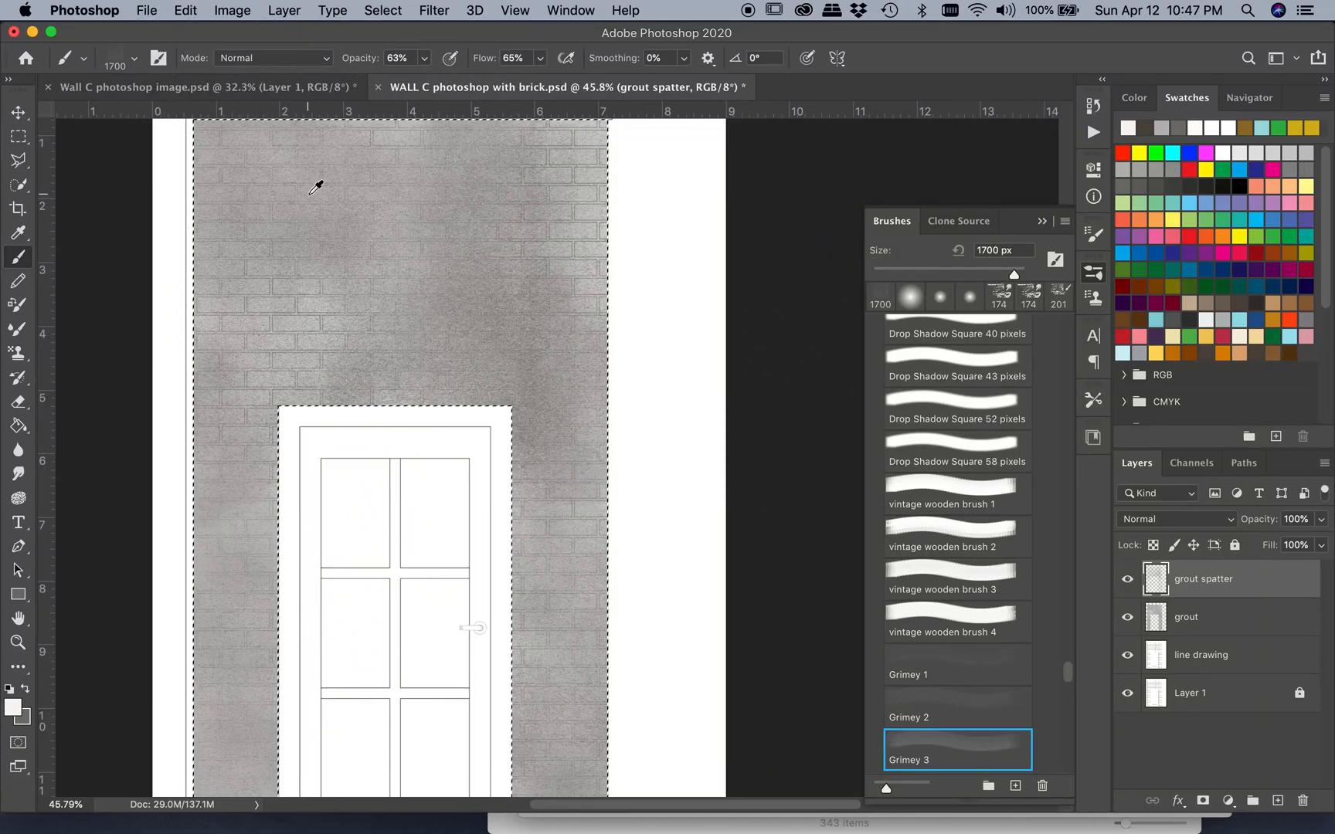
pyautogui.scroll(2, 316, 188)
pyautogui.hscroll(-2, 316, 188)
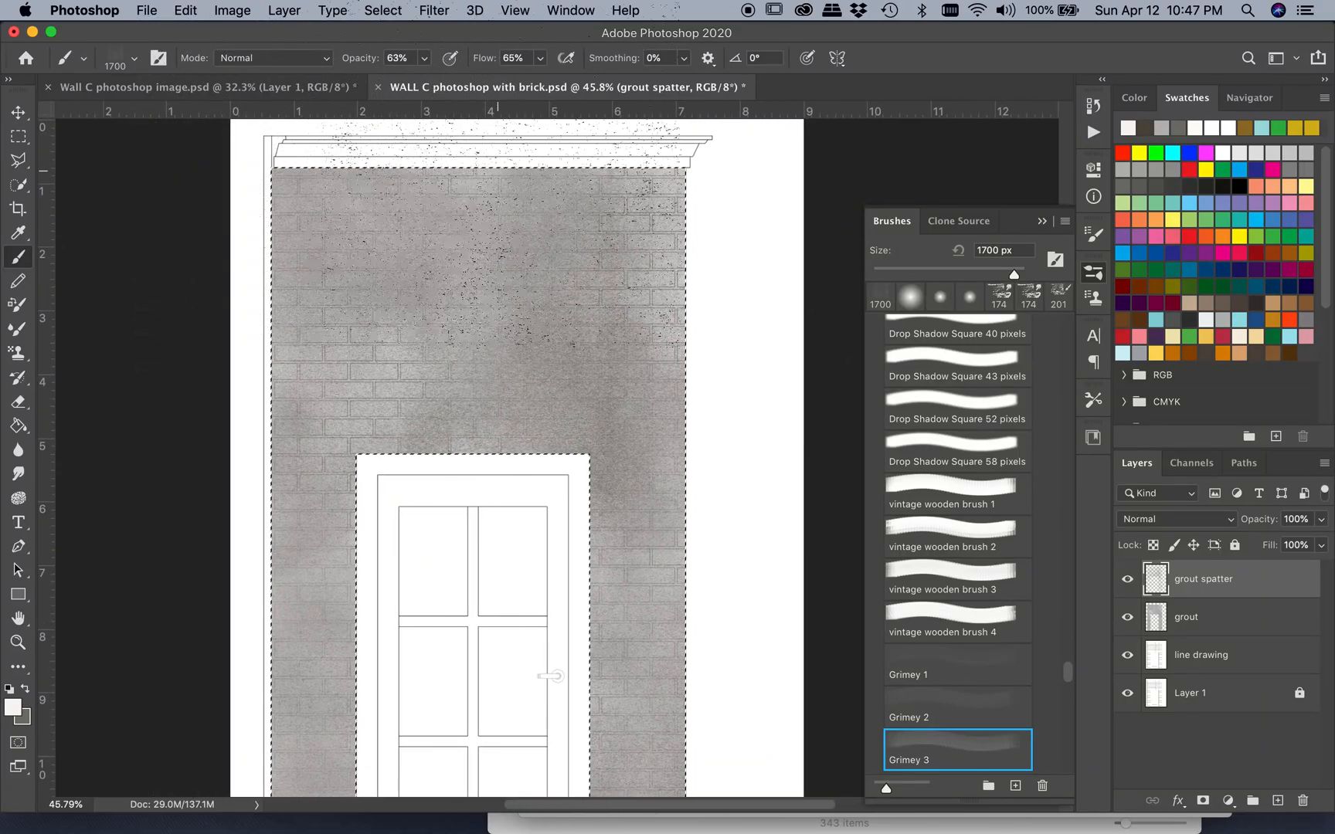
pyautogui.scroll(4, 452, 232)
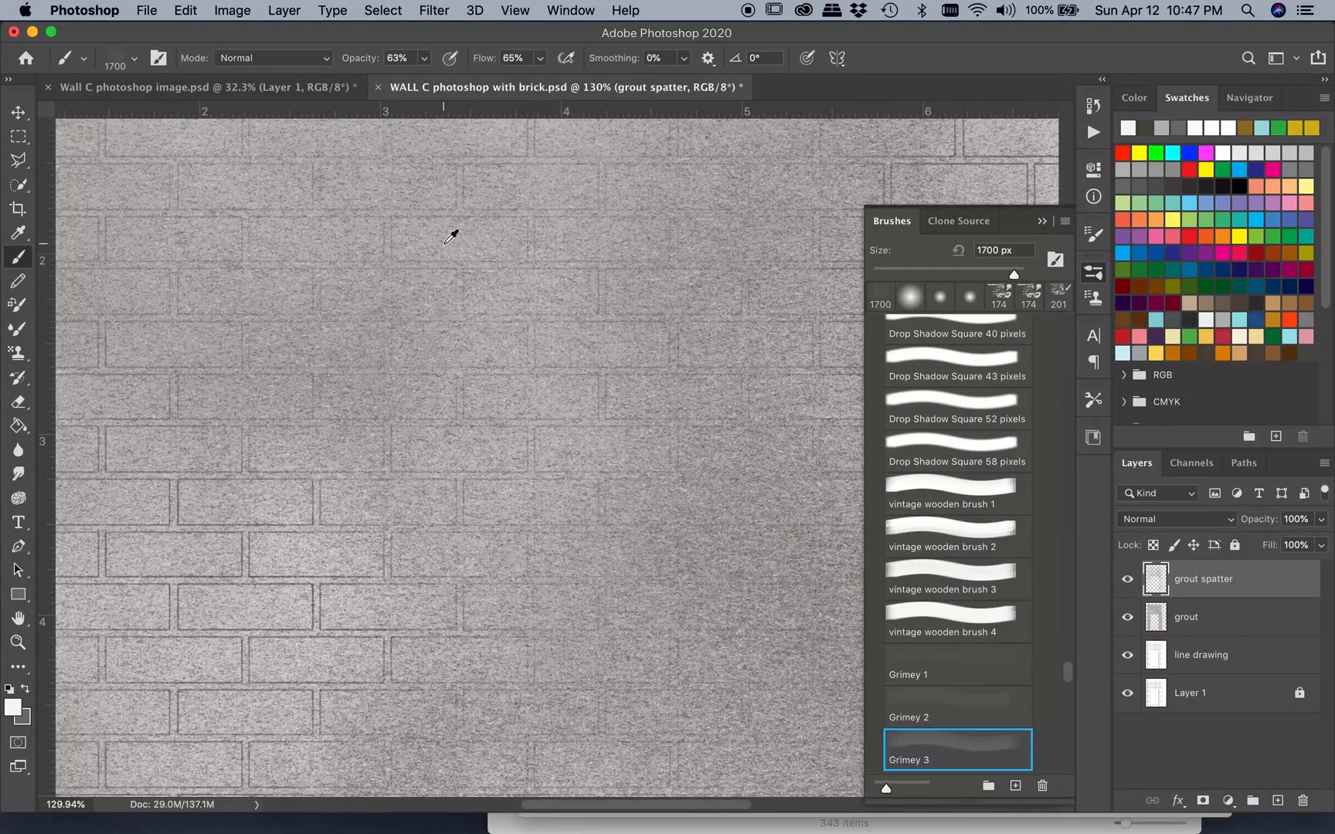
pyautogui.scroll(-4, 452, 235)
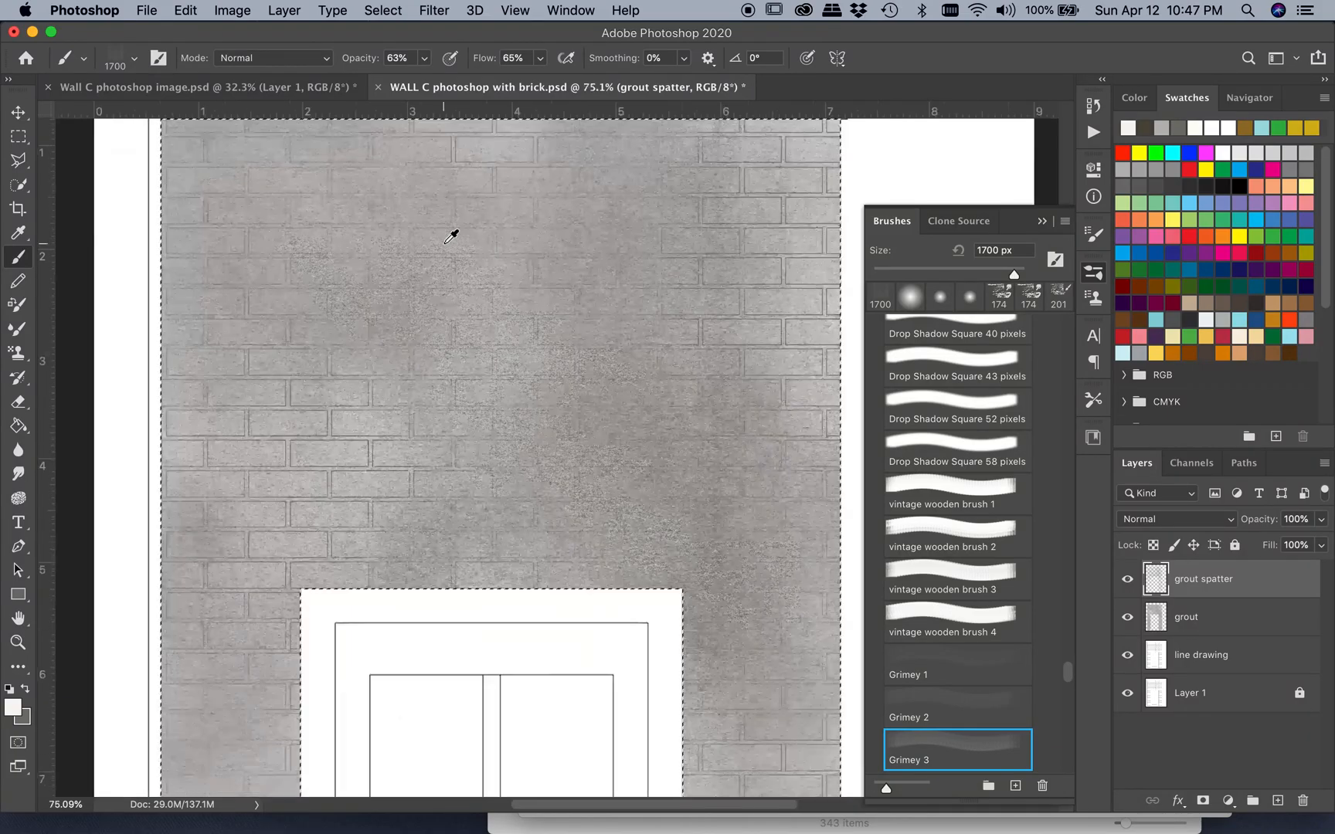
pyautogui.scroll(-2, 452, 235)
pyautogui.scroll(2, 452, 235)
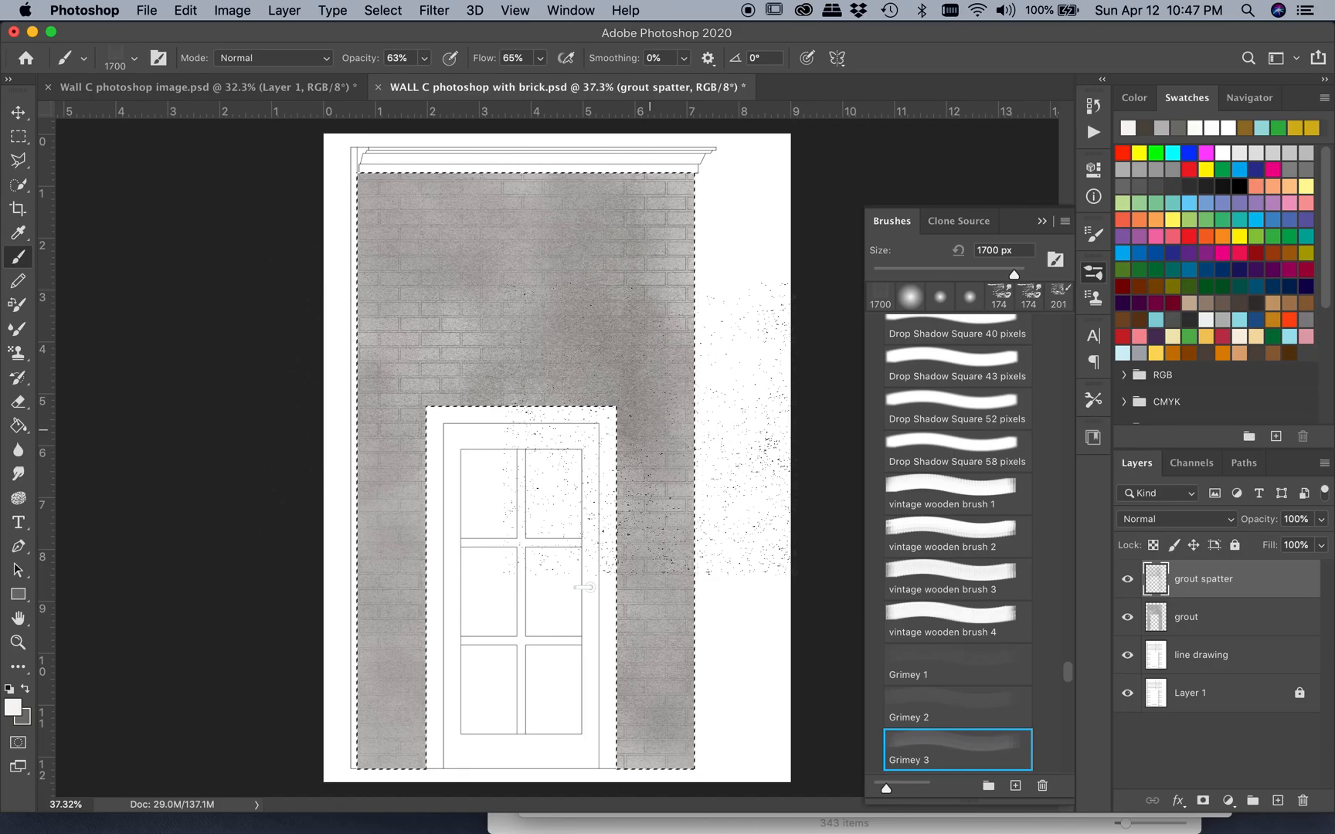
# Move the line drawing layer to the top of the stack and set its blending mode to Multiply
pyautogui.click(1042, 223)
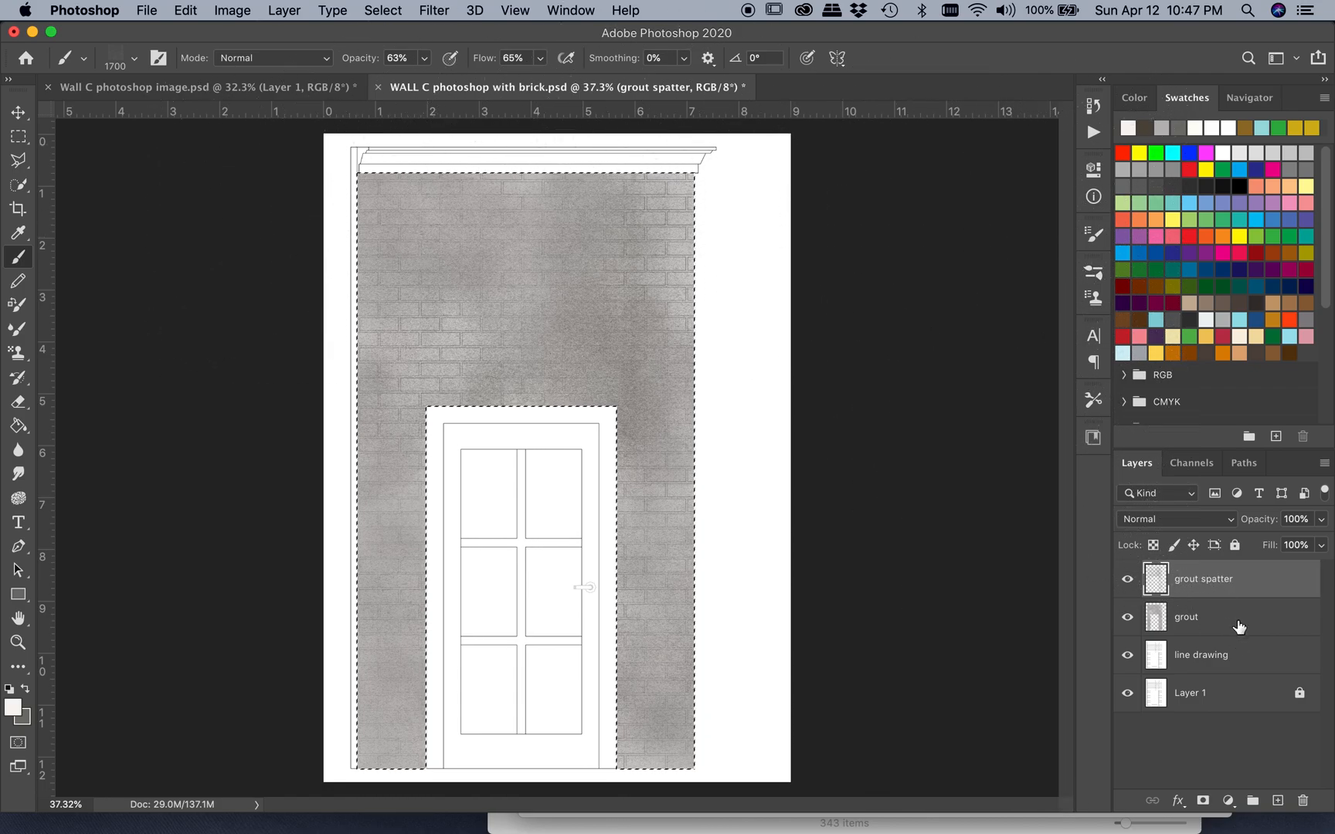
pyautogui.click(1251, 658)
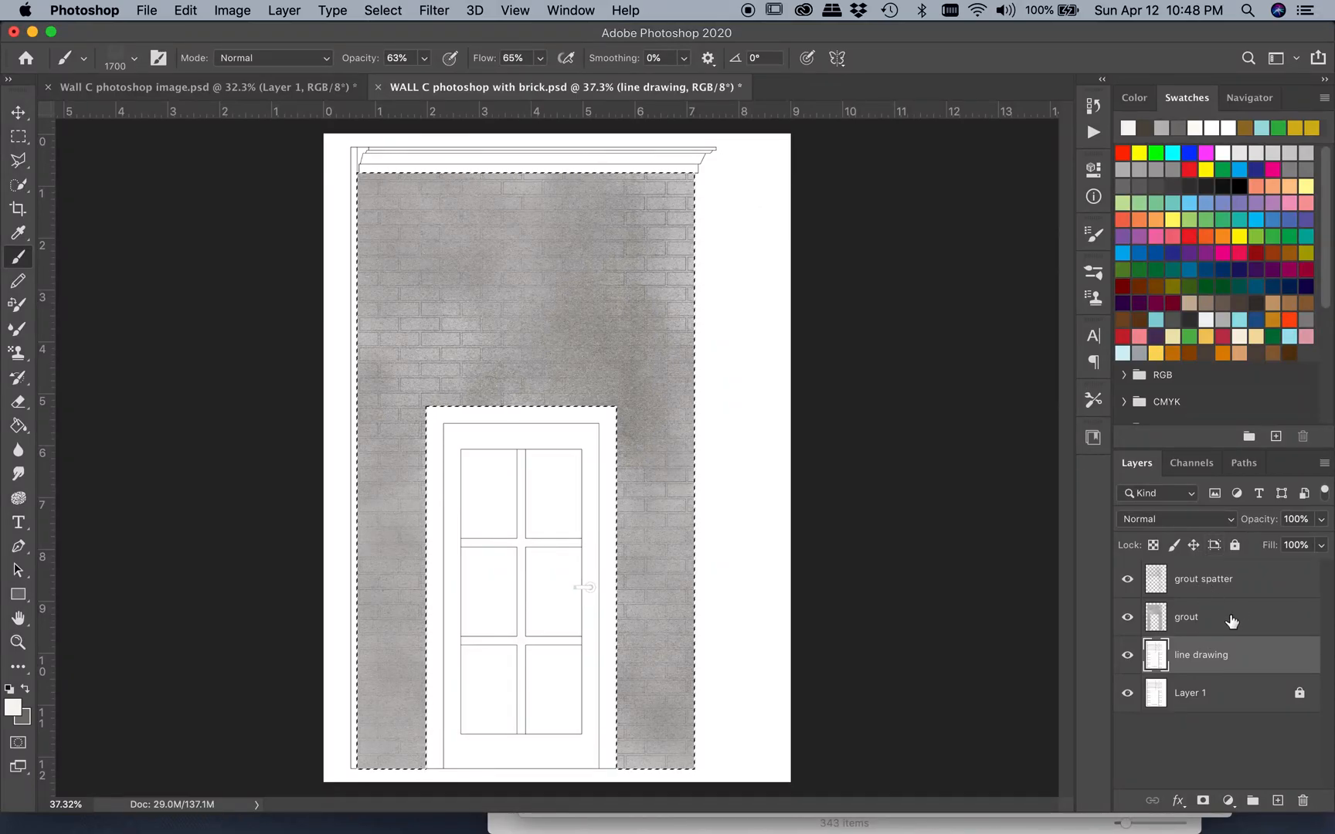
pyautogui.moveTo(1255, 654); pyautogui.dragTo(1245, 581)
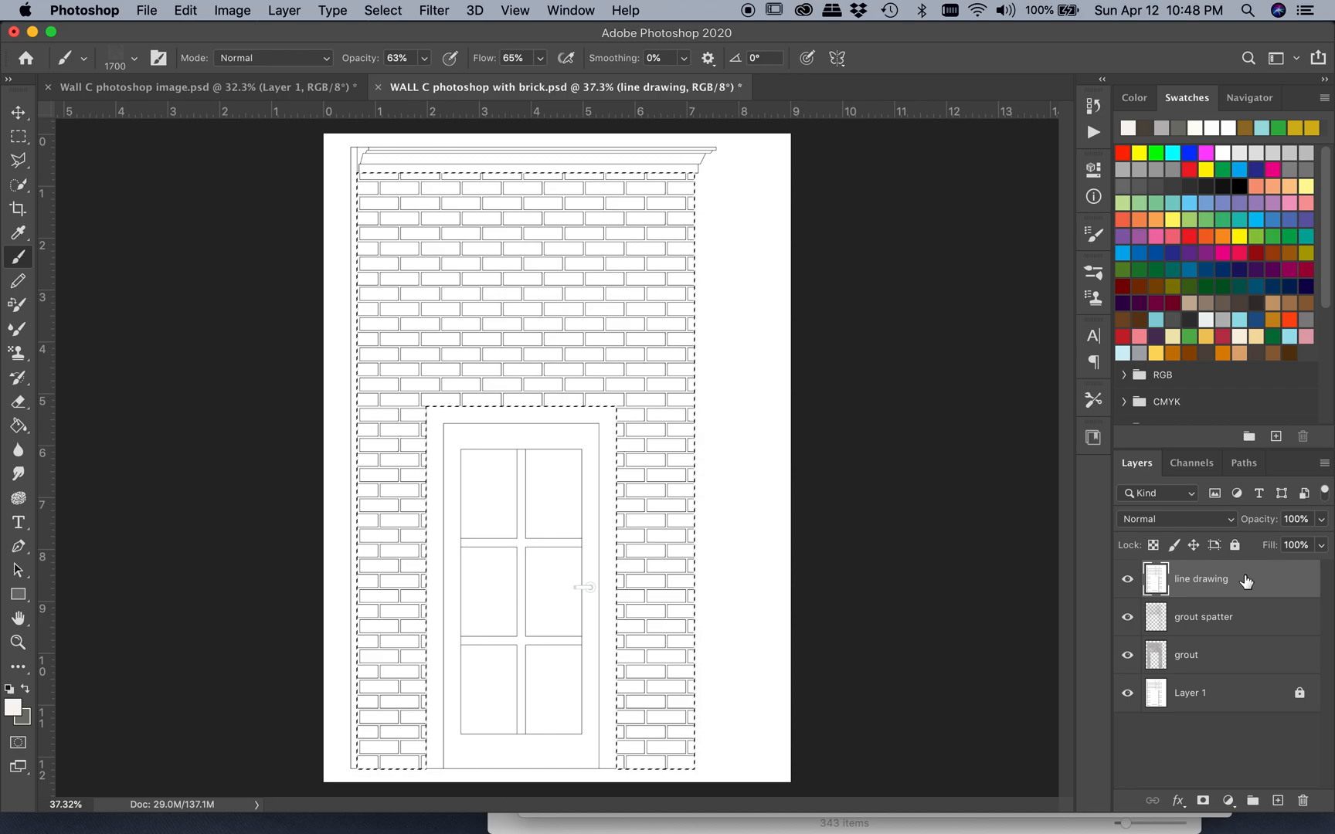
pyautogui.click(1179, 520)
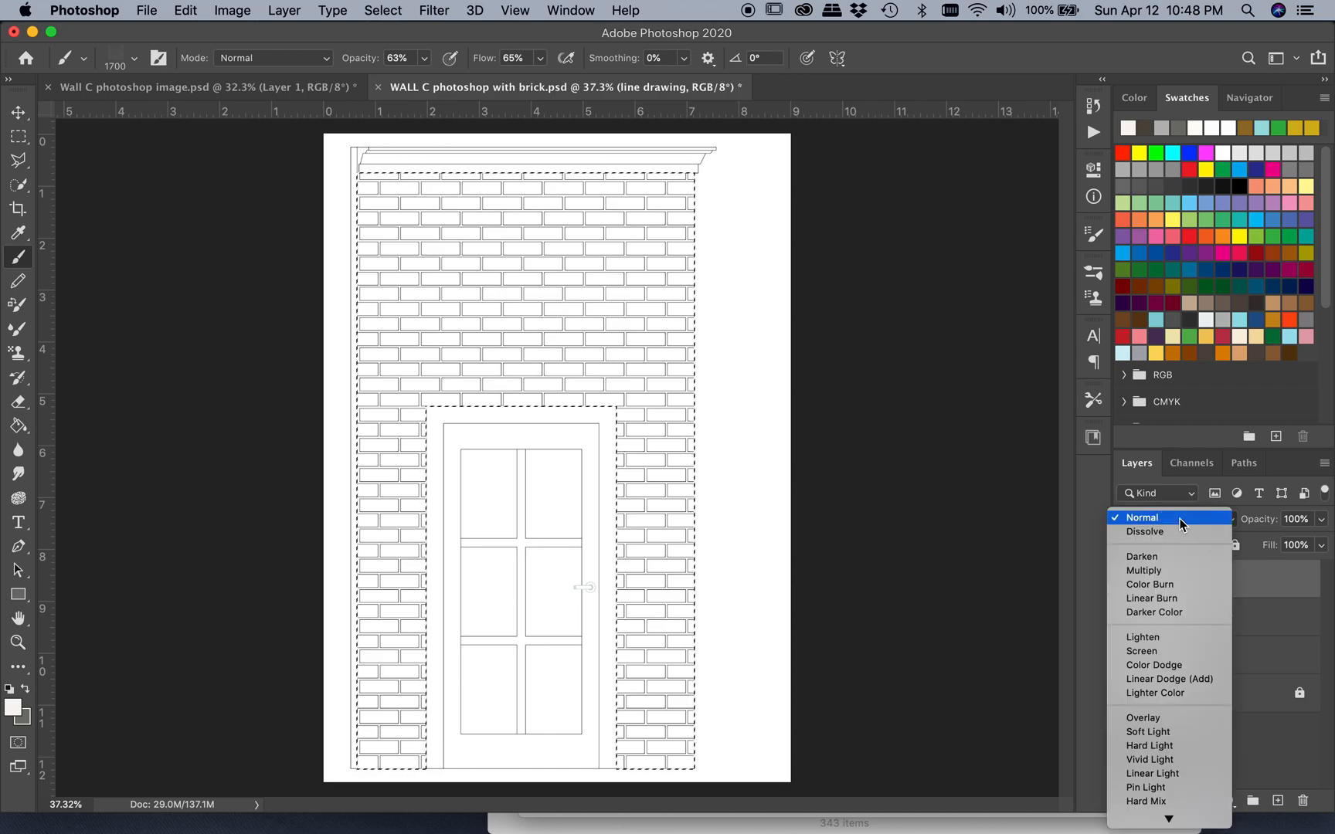
pyautogui.click(1147, 572)
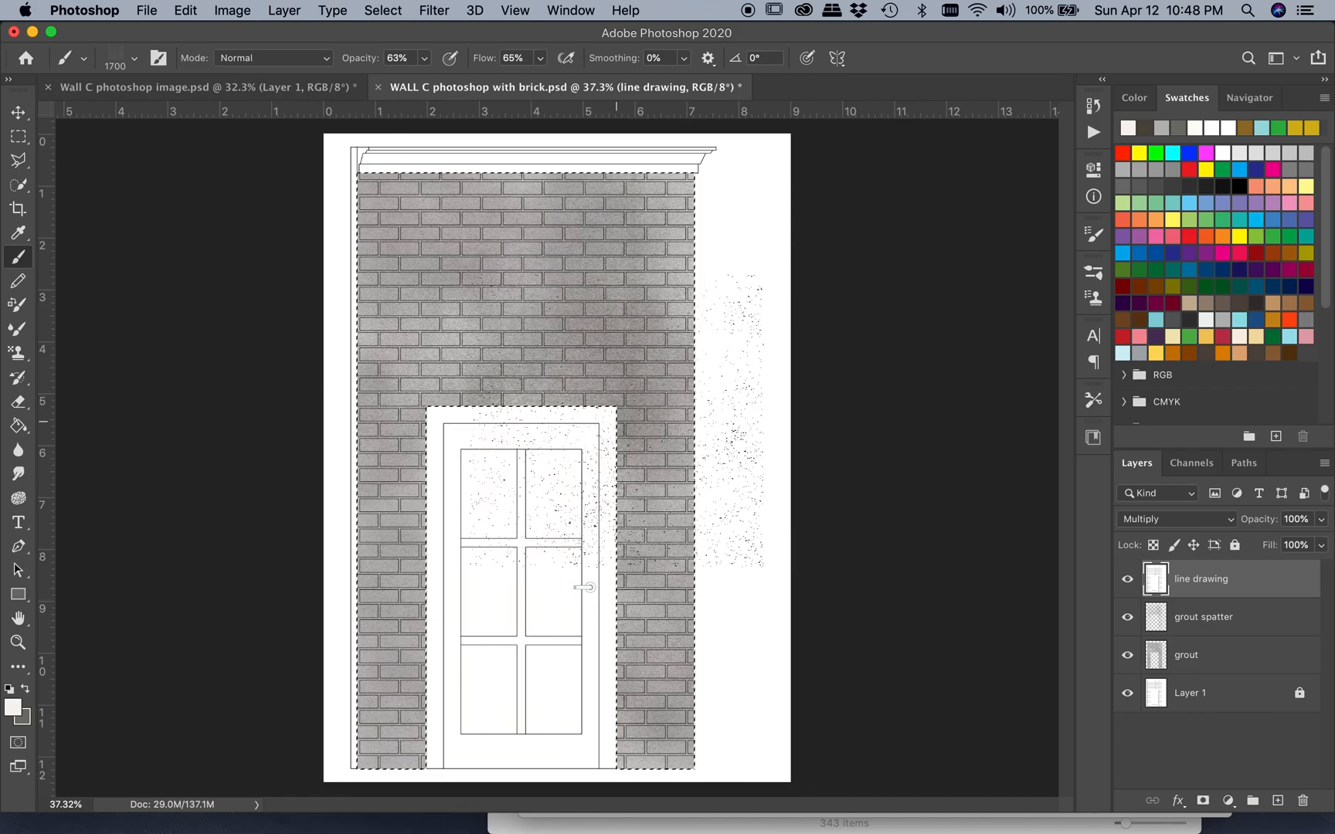
pyautogui.moveTo(628, 525); pyautogui.dragTo(515, 452)
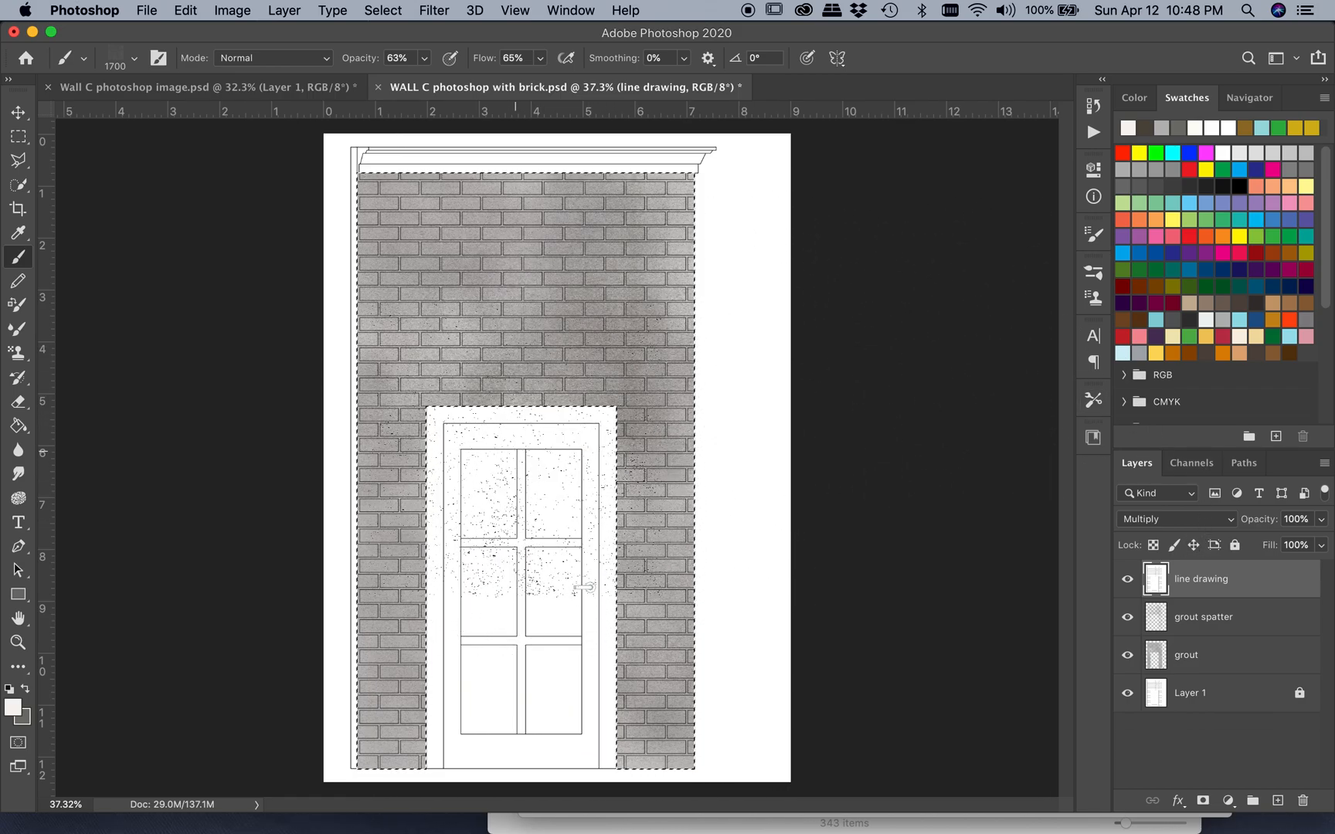
# With the Magic Wand at tolerance 10, select the individual bricks in the lowest rows left of the door
pyautogui.moveTo(16, 184); pyautogui.dragTo(85, 202)
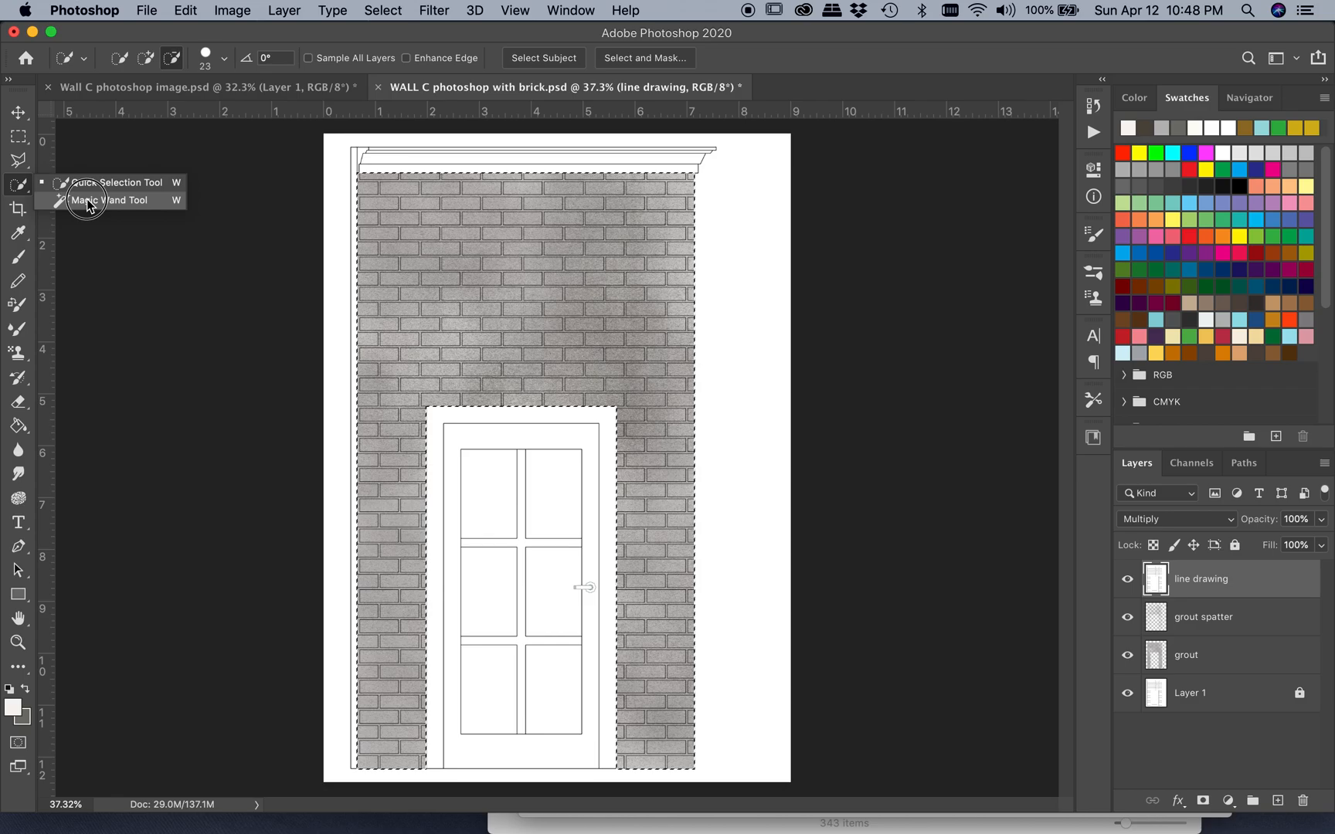
pyautogui.moveTo(87, 200); pyautogui.dragTo(87, 201)
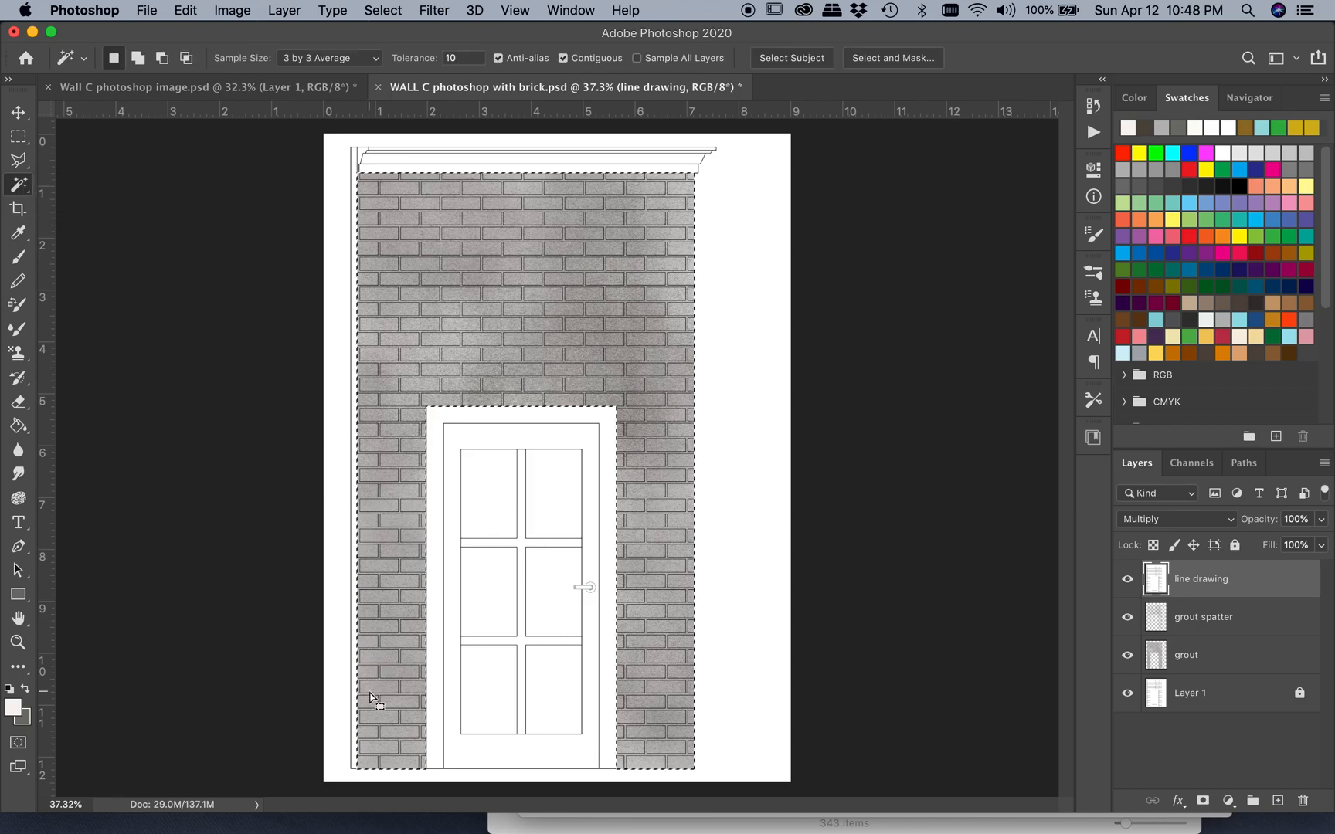
pyautogui.scroll(3, 366, 779)
pyautogui.scroll(2, 373, 778)
pyautogui.click(361, 746)
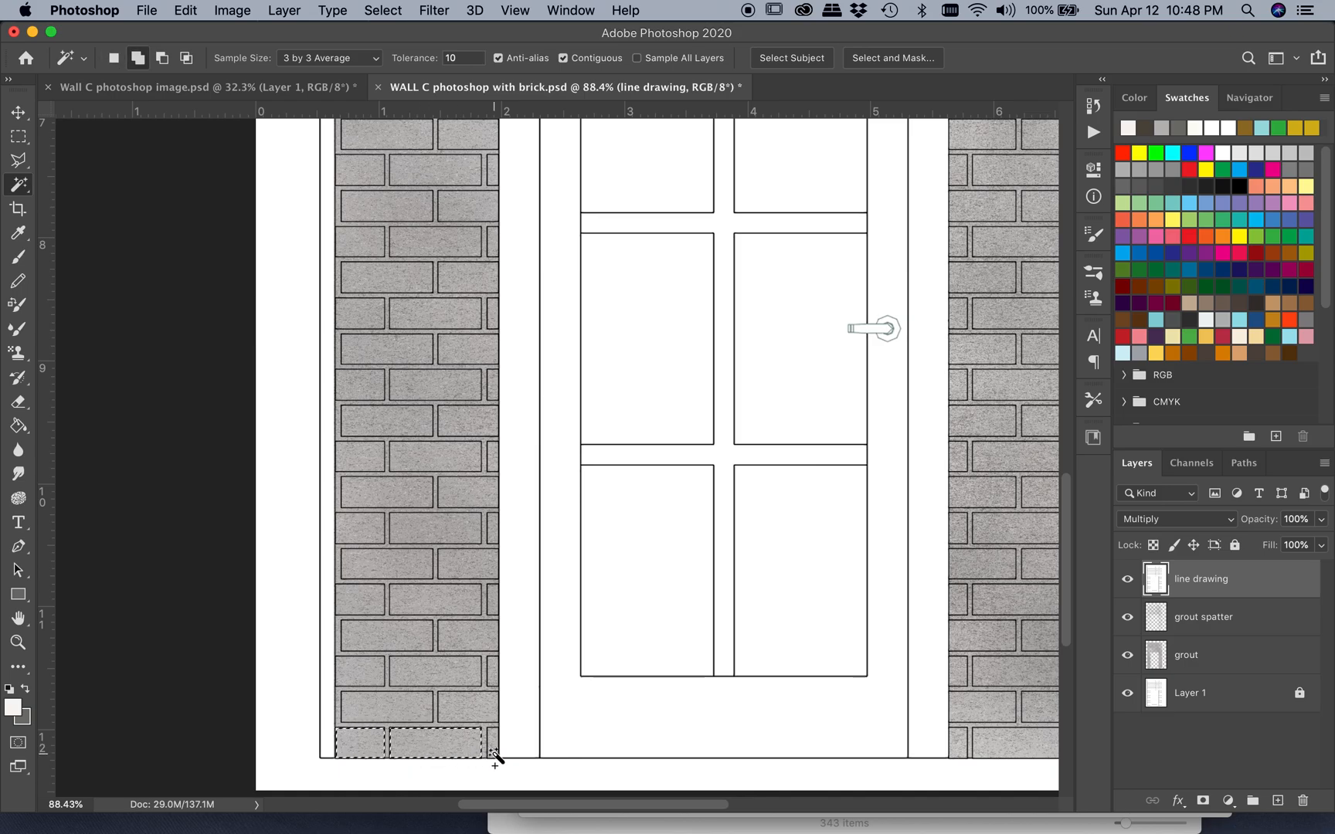
pyautogui.keyDown('shift'); pyautogui.click(472, 714); pyautogui.keyUp('shift')
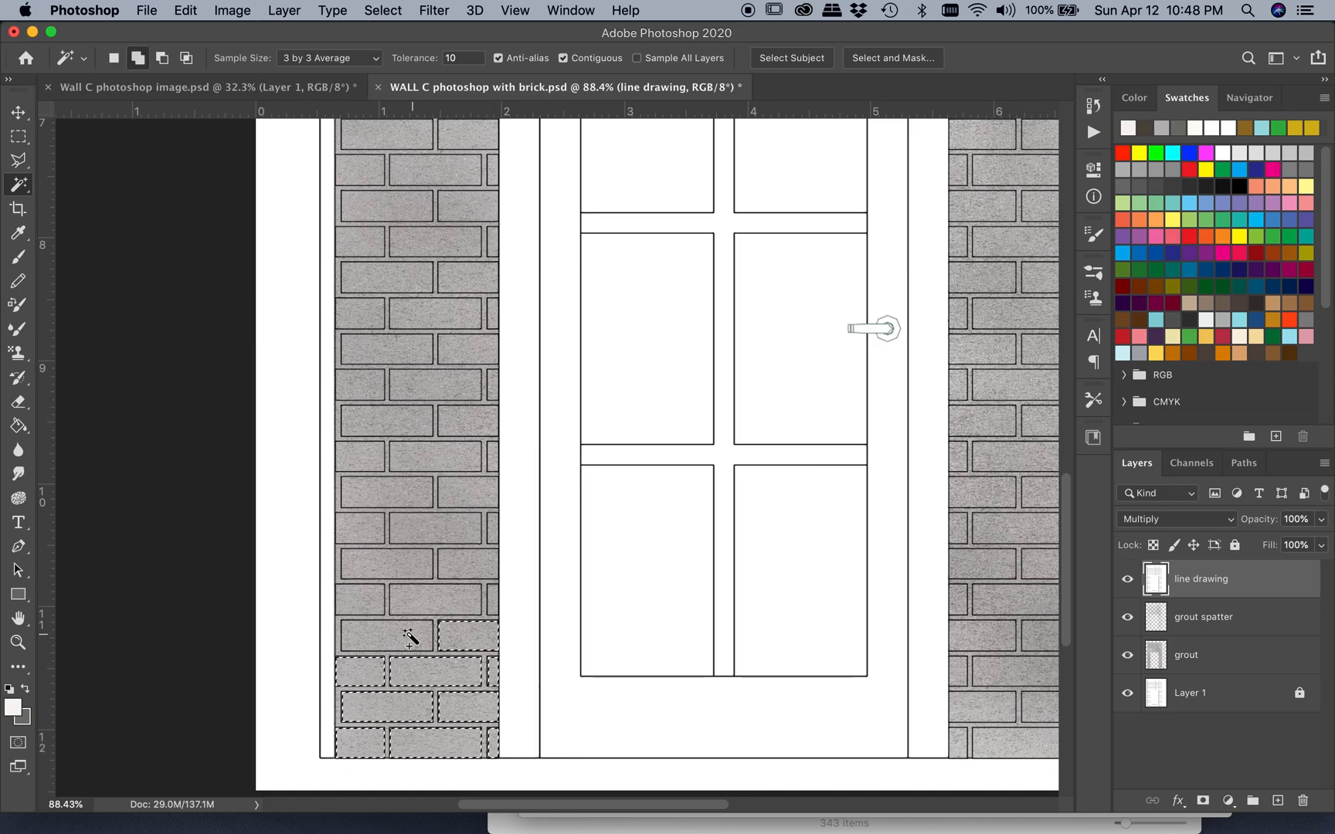
# Add the bricks in the middle rows of the strip left of the door to the selection
pyautogui.keyDown('shift'); pyautogui.click(438, 534); pyautogui.keyUp('shift')
pyautogui.keyDown('shift'); pyautogui.click(468, 492); pyautogui.keyUp('shift')
pyautogui.keyDown('shift'); pyautogui.click(470, 420); pyautogui.keyUp('shift')
pyautogui.keyDown('shift'); pyautogui.click(436, 385); pyautogui.keyUp('shift')
pyautogui.keyDown('shift'); pyautogui.click(361, 321); pyautogui.keyUp('shift')
pyautogui.keyDown('shift'); pyautogui.click(468, 278); pyautogui.keyUp('shift')
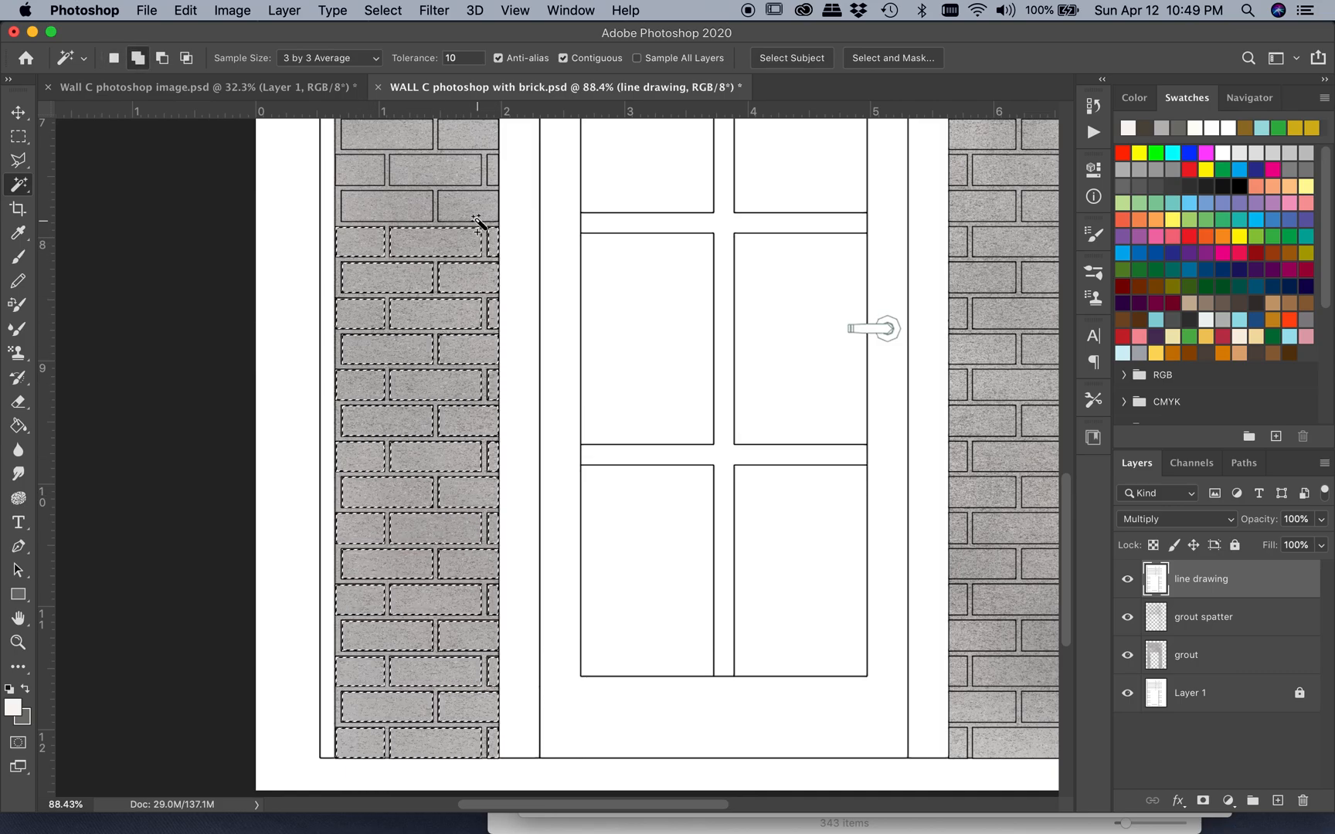
pyautogui.keyDown('shift'); pyautogui.click(492, 242); pyautogui.keyUp('shift')
# Add the upper bricks left of the door up to the row above its frame, undoing the stray door frame selection
pyautogui.scroll(10, 472, 495)
pyautogui.keyDown('shift'); pyautogui.click(471, 494); pyautogui.keyUp('shift')
pyautogui.keyDown('shift'); pyautogui.click(492, 461); pyautogui.keyUp('shift')
pyautogui.keyDown('shift'); pyautogui.click(468, 424); pyautogui.keyUp('shift')
pyautogui.keyDown('shift'); pyautogui.click(363, 391); pyautogui.keyUp('shift')
pyautogui.keyDown('shift'); pyautogui.click(468, 355); pyautogui.keyUp('shift')
pyautogui.keyDown('shift'); pyautogui.click(468, 283); pyautogui.keyUp('shift')
pyautogui.keyDown('shift'); pyautogui.click(533, 248); pyautogui.keyUp('shift')
pyautogui.keyDown('shift'); pyautogui.click(616, 286); pyautogui.keyUp('shift')
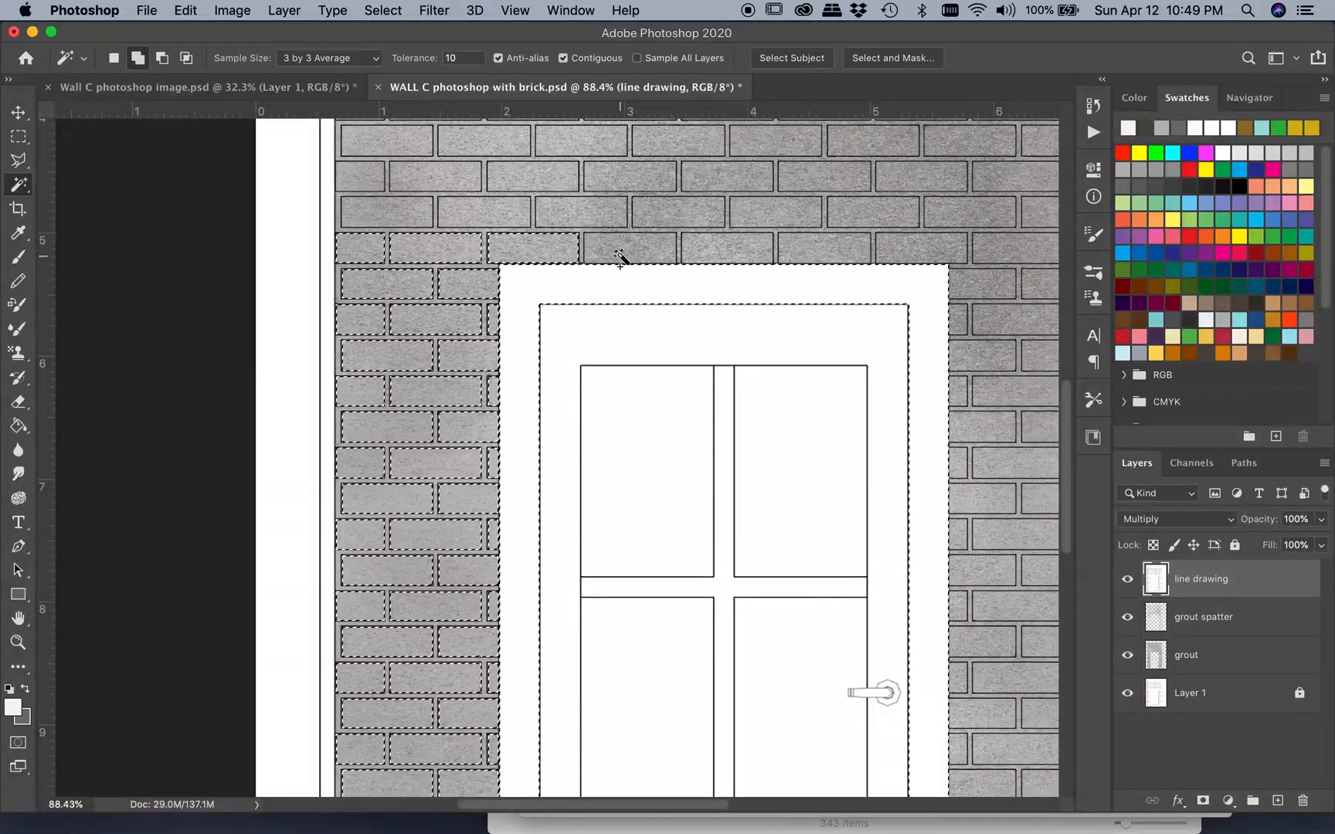
pyautogui.press('super+z')
# Add the bricks in the first rows directly above the door frame to the selection
pyautogui.keyDown('shift'); pyautogui.click(630, 248); pyautogui.keyUp('shift')
pyautogui.keyDown('shift'); pyautogui.click(720, 248); pyautogui.keyUp('shift')
pyautogui.keyDown('shift'); pyautogui.click(624, 215); pyautogui.keyUp('shift')
pyautogui.keyDown('shift'); pyautogui.click(698, 152); pyautogui.keyUp('shift')
pyautogui.keyDown('shift'); pyautogui.click(399, 150); pyautogui.keyUp('shift')
# Add the left and central bricks of the upper wall to the selection, working up to the cornice
pyautogui.scroll(10, 399, 152)
pyautogui.keyDown('shift'); pyautogui.click(615, 604); pyautogui.keyUp('shift')
pyautogui.keyDown('shift'); pyautogui.click(511, 572); pyautogui.keyUp('shift')
pyautogui.keyDown('shift'); pyautogui.click(726, 535); pyautogui.keyUp('shift')
pyautogui.keyDown('shift'); pyautogui.click(586, 502); pyautogui.keyUp('shift')
pyautogui.keyDown('shift'); pyautogui.click(533, 463); pyautogui.keyUp('shift')
pyautogui.keyDown('shift'); pyautogui.click(680, 430); pyautogui.keyUp('shift')
pyautogui.keyDown('shift'); pyautogui.click(726, 393); pyautogui.keyUp('shift')
pyautogui.keyDown('shift'); pyautogui.click(680, 358); pyautogui.keyUp('shift')
pyautogui.keyDown('shift'); pyautogui.click(726, 321); pyautogui.keyUp('shift')
pyautogui.keyDown('shift'); pyautogui.click(680, 287); pyautogui.keyUp('shift')
pyautogui.keyDown('shift'); pyautogui.click(386, 286); pyautogui.keyUp('shift')
pyautogui.keyDown('shift'); pyautogui.click(371, 245); pyautogui.keyUp('shift')
pyautogui.keyDown('shift'); pyautogui.click(463, 221); pyautogui.keyUp('shift')
pyautogui.keyDown('shift'); pyautogui.click(812, 251); pyautogui.keyUp('shift')
# Add the bricks along the right side of the upper wall, from the cornice down toward the door
pyautogui.hscroll(5, 825, 265)
pyautogui.keyDown('shift'); pyautogui.click(873, 299); pyautogui.keyUp('shift')
pyautogui.keyDown('shift'); pyautogui.click(917, 337); pyautogui.keyUp('shift')
pyautogui.keyDown('shift'); pyautogui.click(728, 337); pyautogui.keyUp('shift')
pyautogui.keyDown('shift'); pyautogui.click(933, 373); pyautogui.keyUp('shift')
pyautogui.keyDown('shift'); pyautogui.click(728, 408); pyautogui.keyUp('shift')
pyautogui.keyDown('shift'); pyautogui.click(777, 442); pyautogui.keyUp('shift')
pyautogui.keyDown('shift'); pyautogui.click(729, 479); pyautogui.keyUp('shift')
pyautogui.keyDown('shift'); pyautogui.click(777, 516); pyautogui.keyUp('shift')
pyautogui.keyDown('shift'); pyautogui.click(728, 550); pyautogui.keyUp('shift')
pyautogui.keyDown('shift'); pyautogui.click(680, 587); pyautogui.keyUp('shift')
pyautogui.click(763, 585)
pyautogui.click(875, 586)
pyautogui.click(825, 621)
pyautogui.click(679, 659)
pyautogui.click(643, 693)
# Add the remaining bricks at door-top level and the upper and middle rows right of the door
pyautogui.scroll(-5, 680, 703)
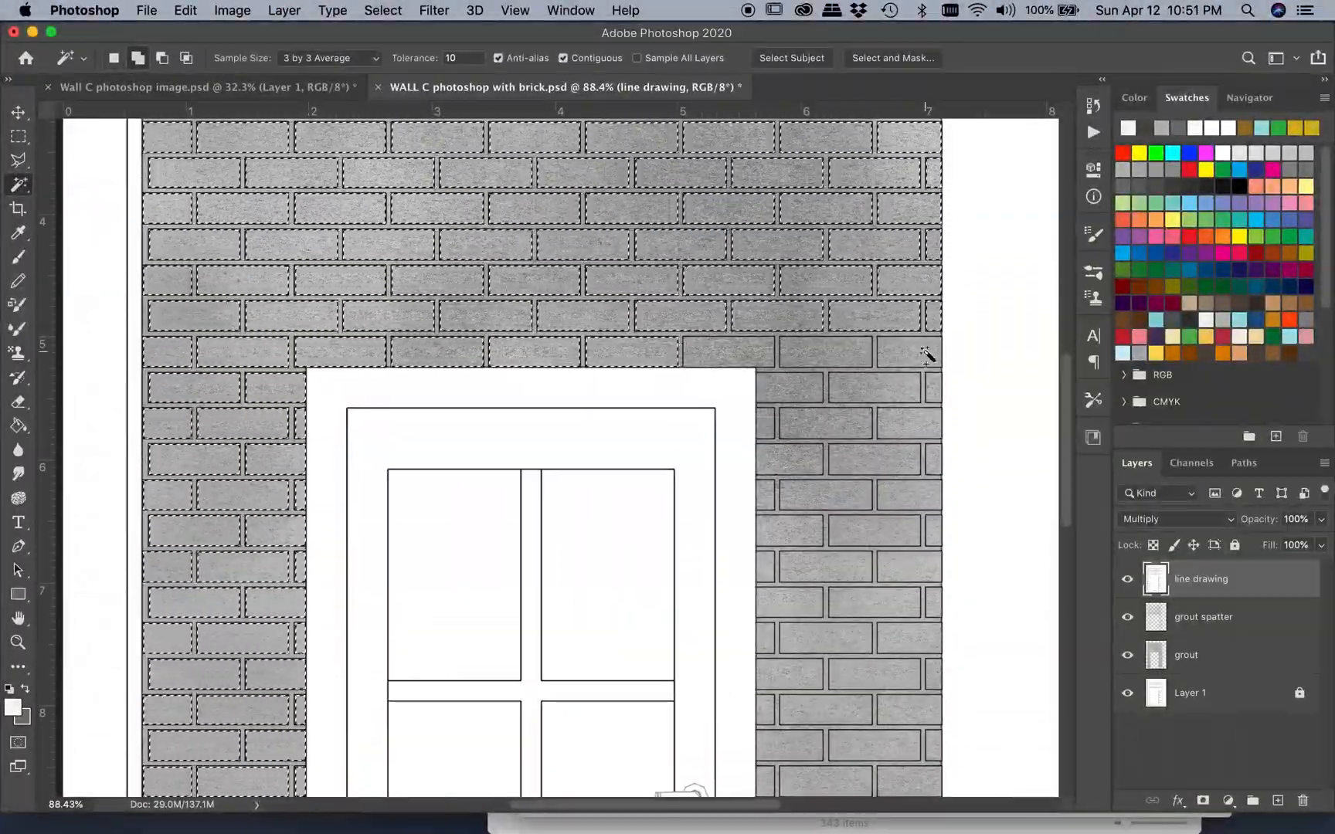
pyautogui.click(927, 353)
pyautogui.click(831, 430)
pyautogui.click(765, 425)
pyautogui.click(874, 459)
pyautogui.scroll(-5, 927, 464)
pyautogui.click(915, 254)
pyautogui.click(824, 326)
pyautogui.click(874, 363)
pyautogui.click(784, 438)
pyautogui.click(875, 506)
pyautogui.keyDown('shift'); pyautogui.click(931, 507); pyautogui.keyUp('shift')
pyautogui.keyDown('shift'); pyautogui.click(766, 543); pyautogui.keyUp('shift')
pyautogui.keyDown('shift'); pyautogui.click(874, 578); pyautogui.keyUp('shift')
# Add the lower rows of bricks right of the door down to the wall's base
pyautogui.scroll(-5, 924, 617)
pyautogui.keyDown('shift'); pyautogui.click(933, 286); pyautogui.keyUp('shift')
pyautogui.keyDown('shift'); pyautogui.click(766, 357); pyautogui.keyUp('shift')
pyautogui.keyDown('shift'); pyautogui.click(840, 393); pyautogui.keyUp('shift')
pyautogui.keyDown('shift'); pyautogui.click(767, 465); pyautogui.keyUp('shift')
pyautogui.keyDown('shift'); pyautogui.click(773, 500); pyautogui.keyUp('shift')
pyautogui.keyDown('shift'); pyautogui.click(874, 500); pyautogui.keyUp('shift')
pyautogui.keyDown('shift'); pyautogui.click(826, 534); pyautogui.keyUp('shift')
pyautogui.keyDown('shift'); pyautogui.click(837, 567); pyautogui.keyUp('shift')
pyautogui.keyDown('shift'); pyautogui.click(933, 570); pyautogui.keyUp('shift')
pyautogui.keyDown('shift'); pyautogui.click(825, 606); pyautogui.keyUp('shift')
pyautogui.keyDown('shift'); pyautogui.click(909, 607); pyautogui.keyUp('shift')
pyautogui.scroll(-5, 766, 616)
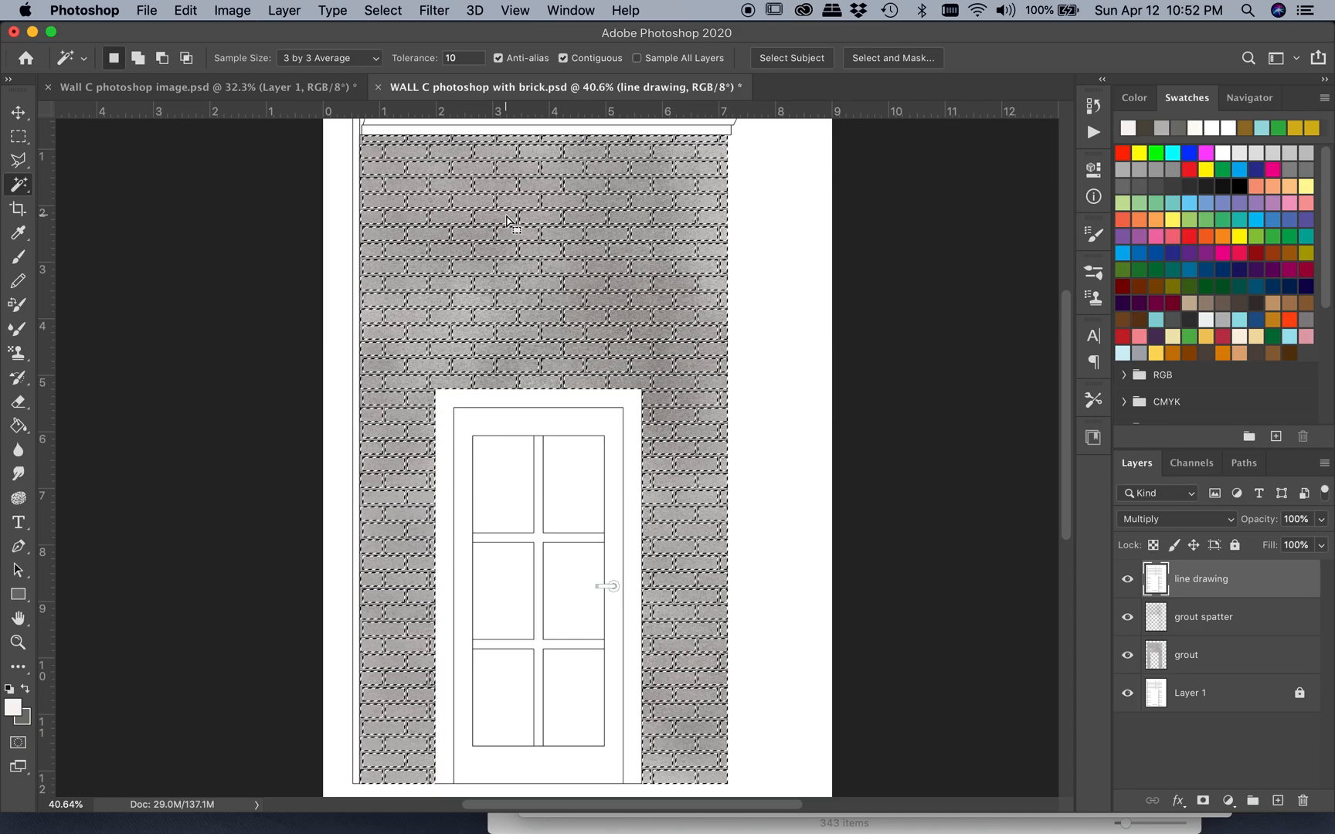
# Expand the brick selection by 2 pixels, leaving the canvas bounds option off
pyautogui.press('alt')
pyautogui.scroll(15, 392, 258)
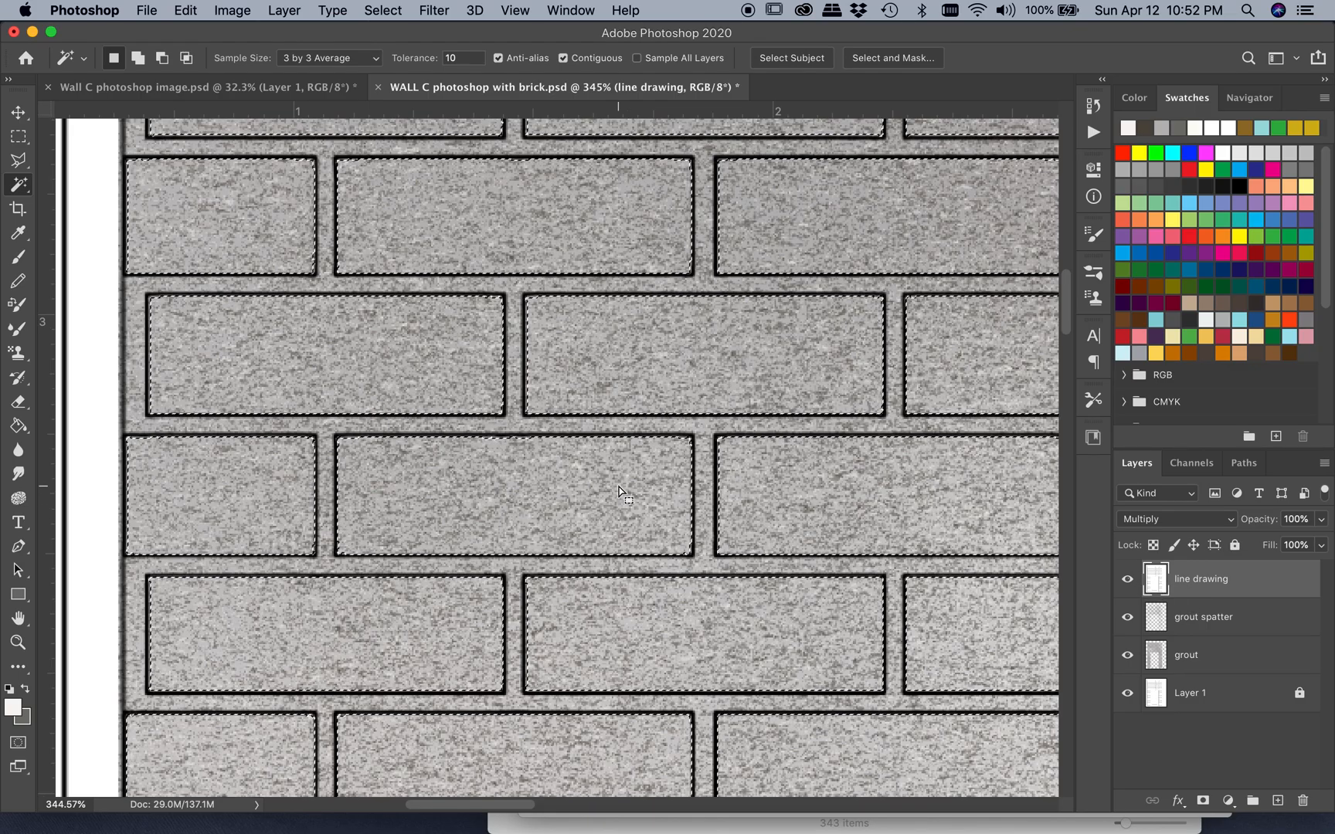
pyautogui.click(386, 10)
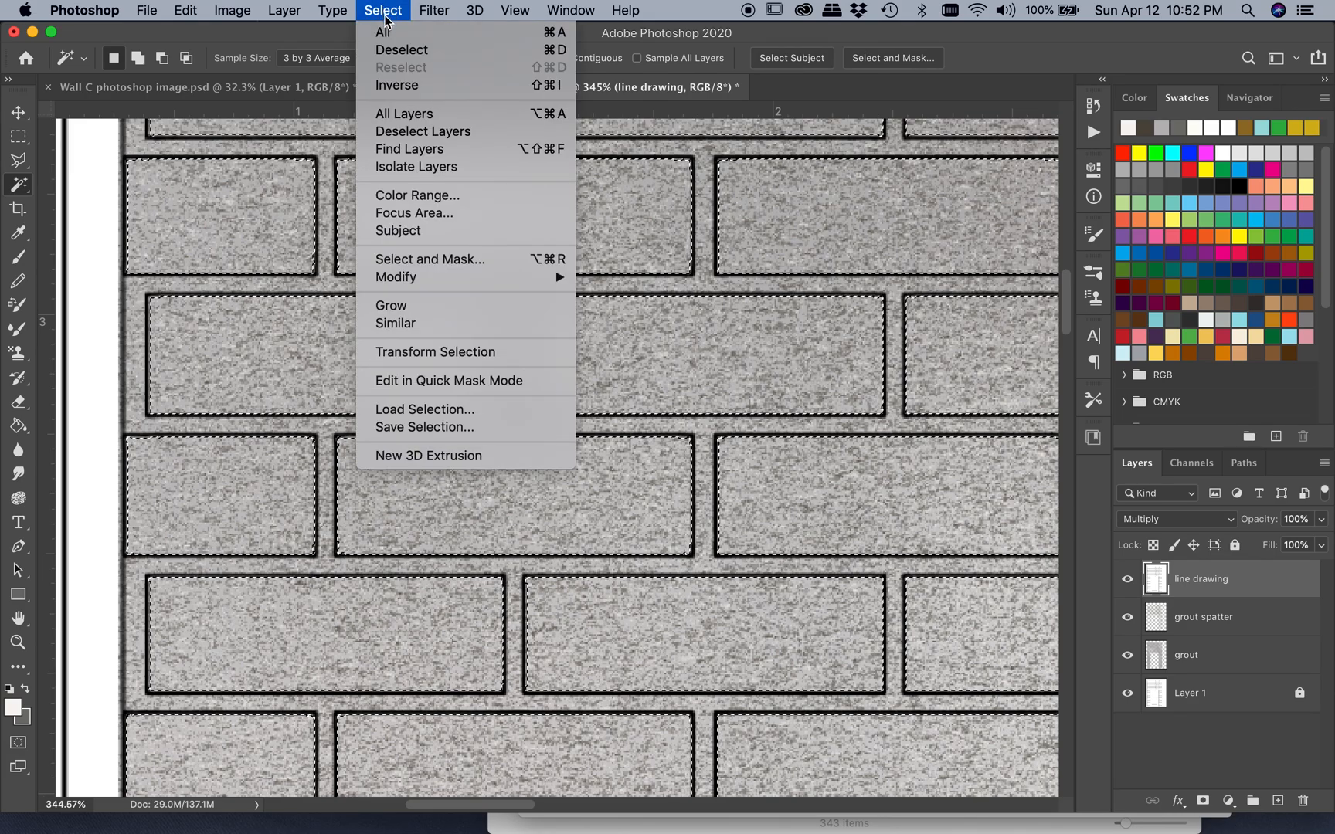
pyautogui.moveTo(411, 283)
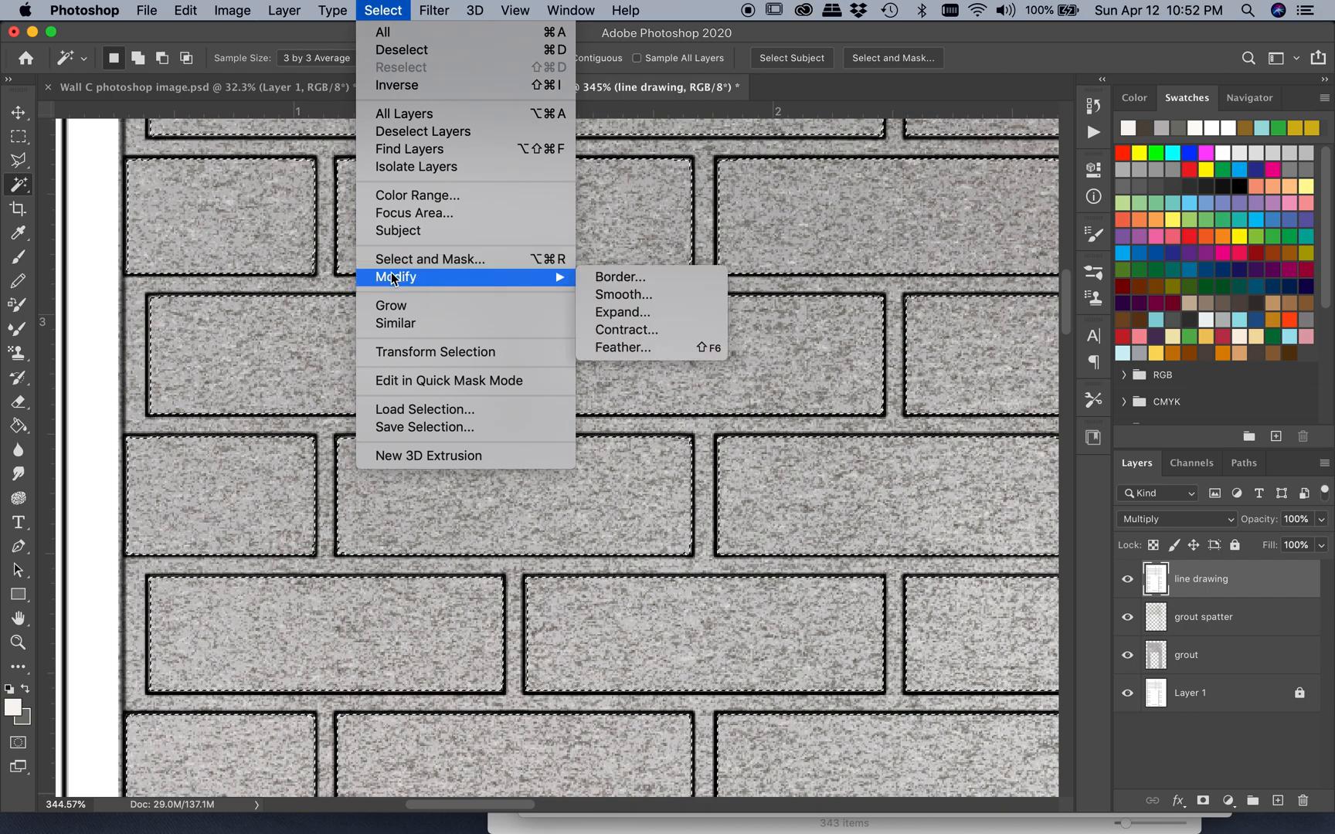
pyautogui.click(628, 313)
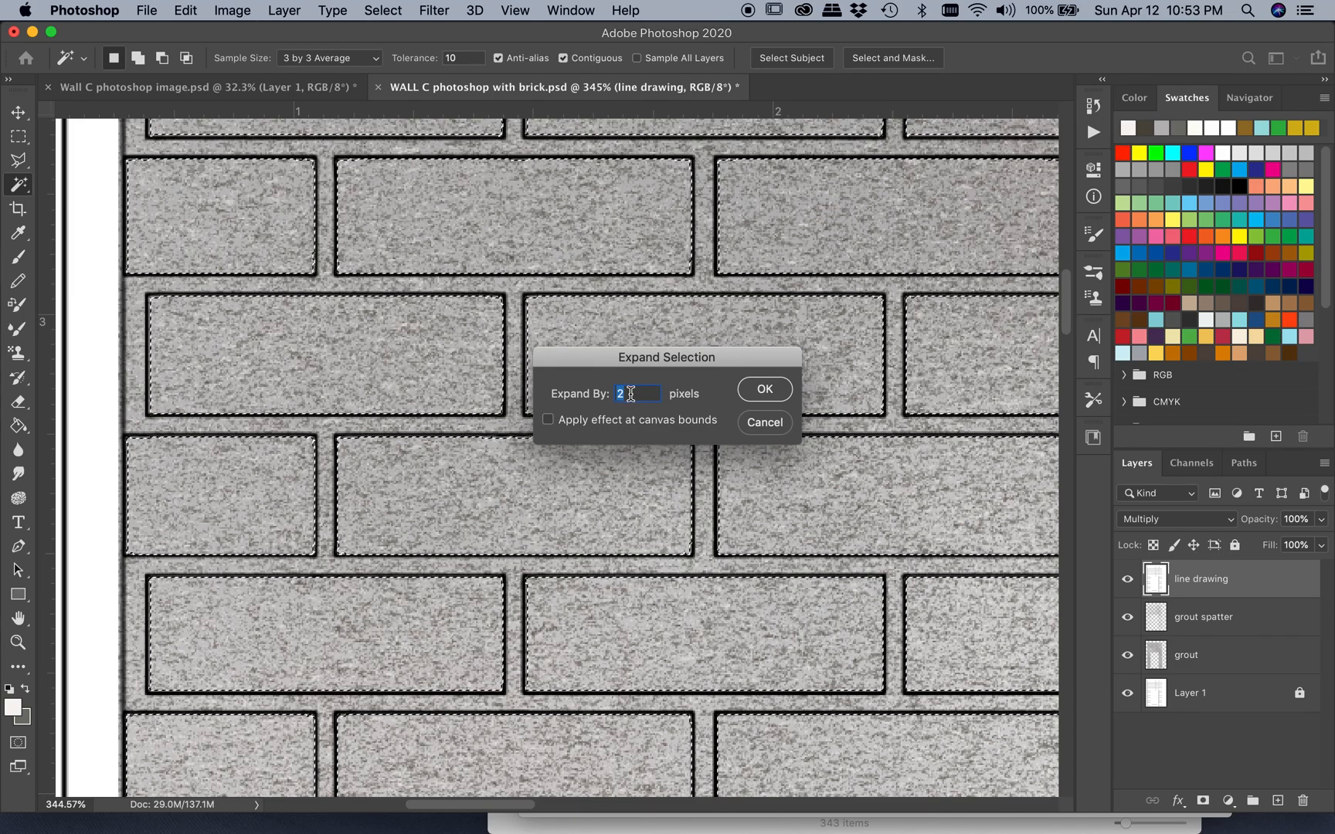
pyautogui.click(763, 390)
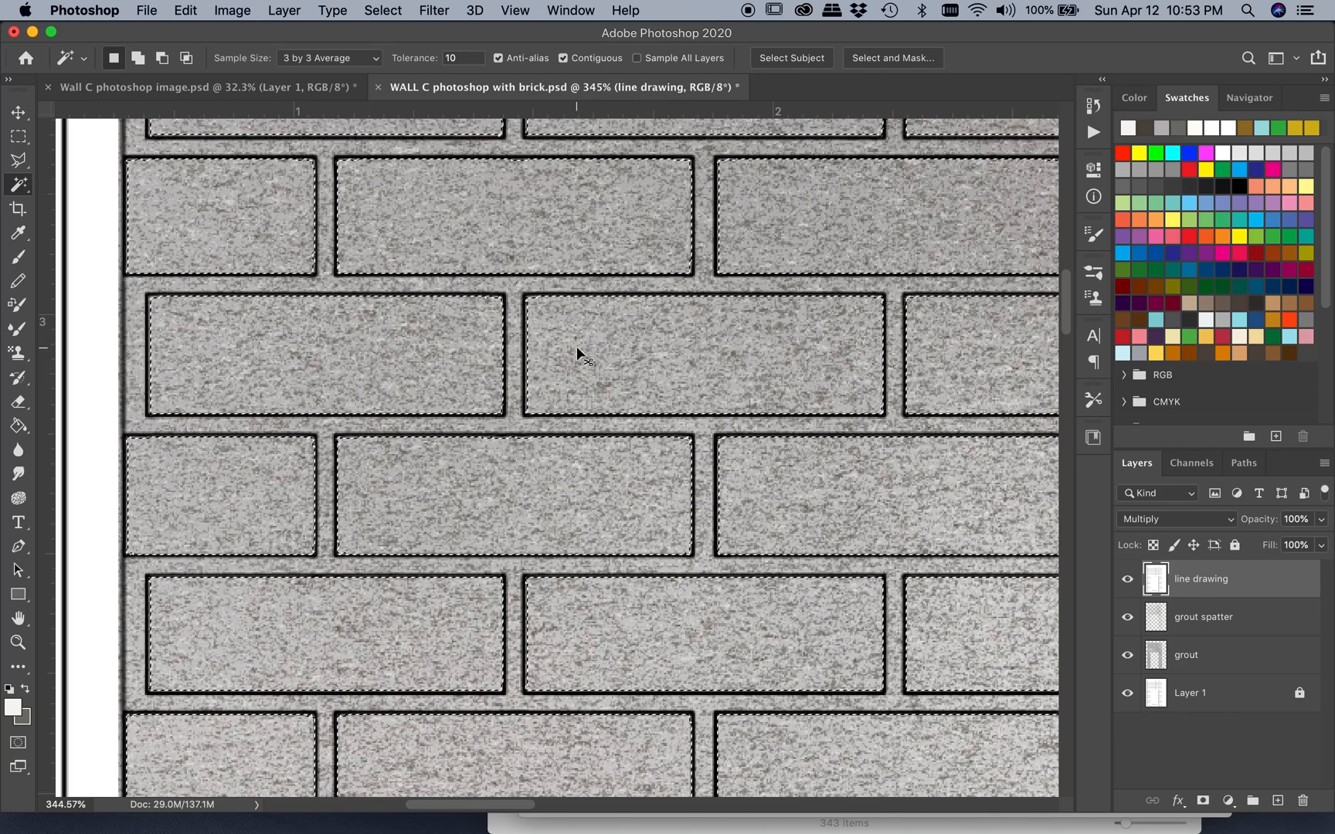
# Expand the brick selection by another 2 pixels to take in the brick outlines
pyautogui.click(390, 8)
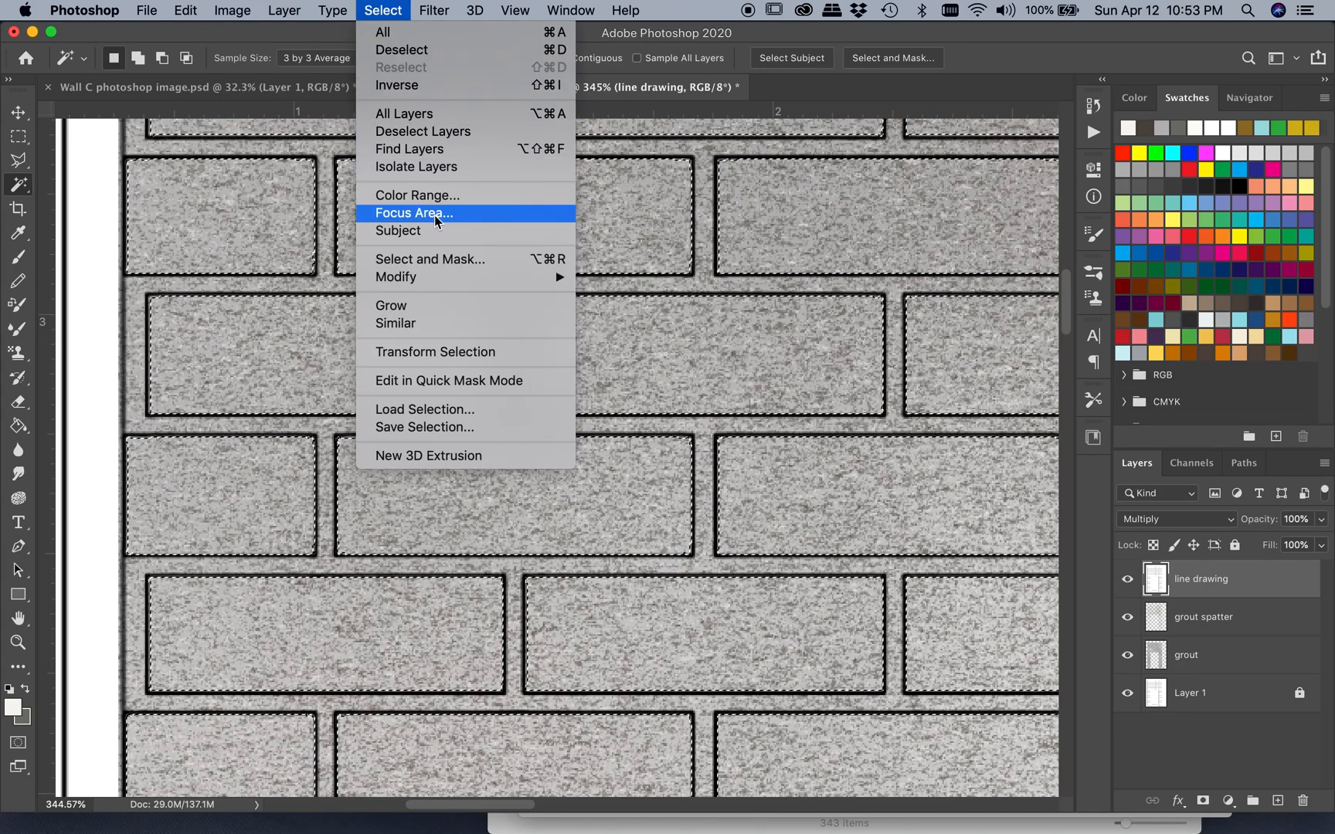
pyautogui.click(435, 278)
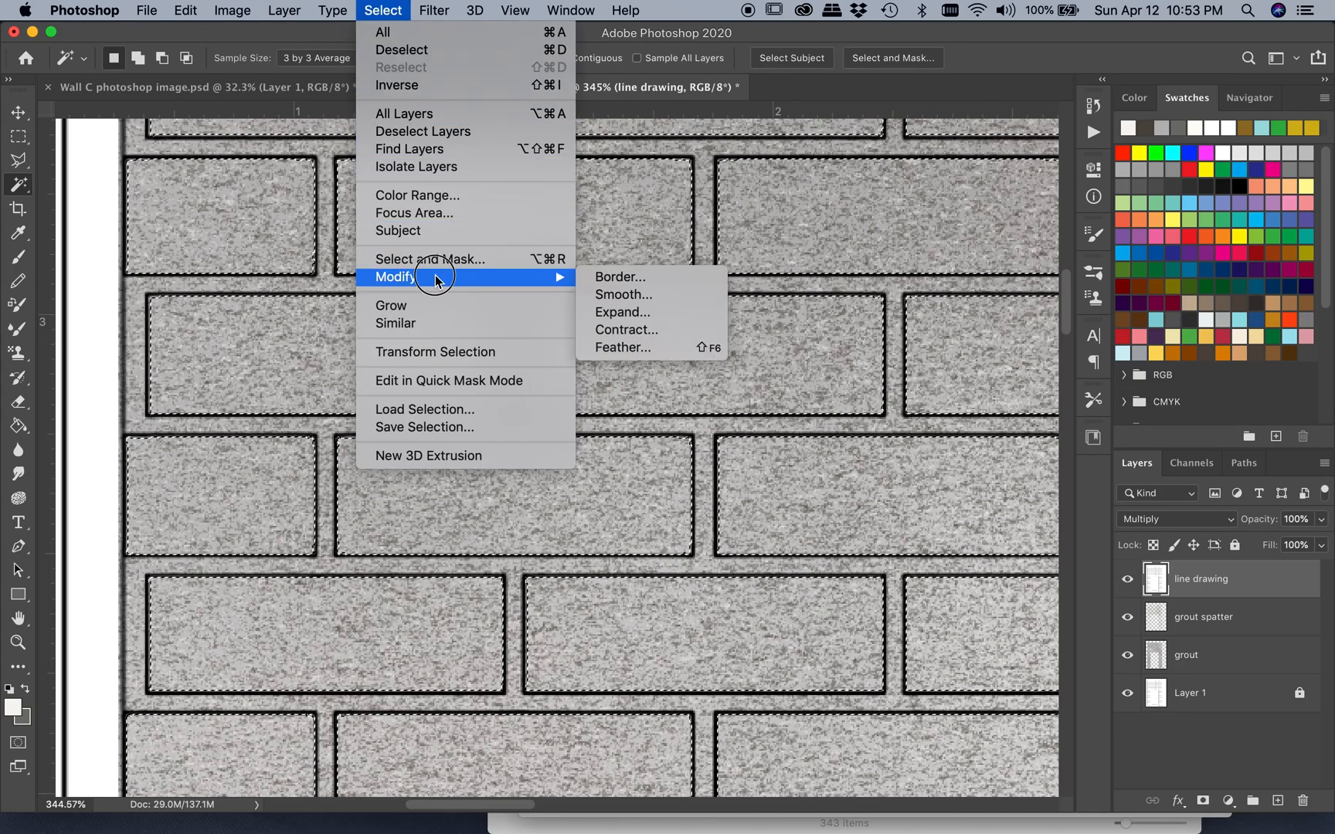
pyautogui.click(618, 313)
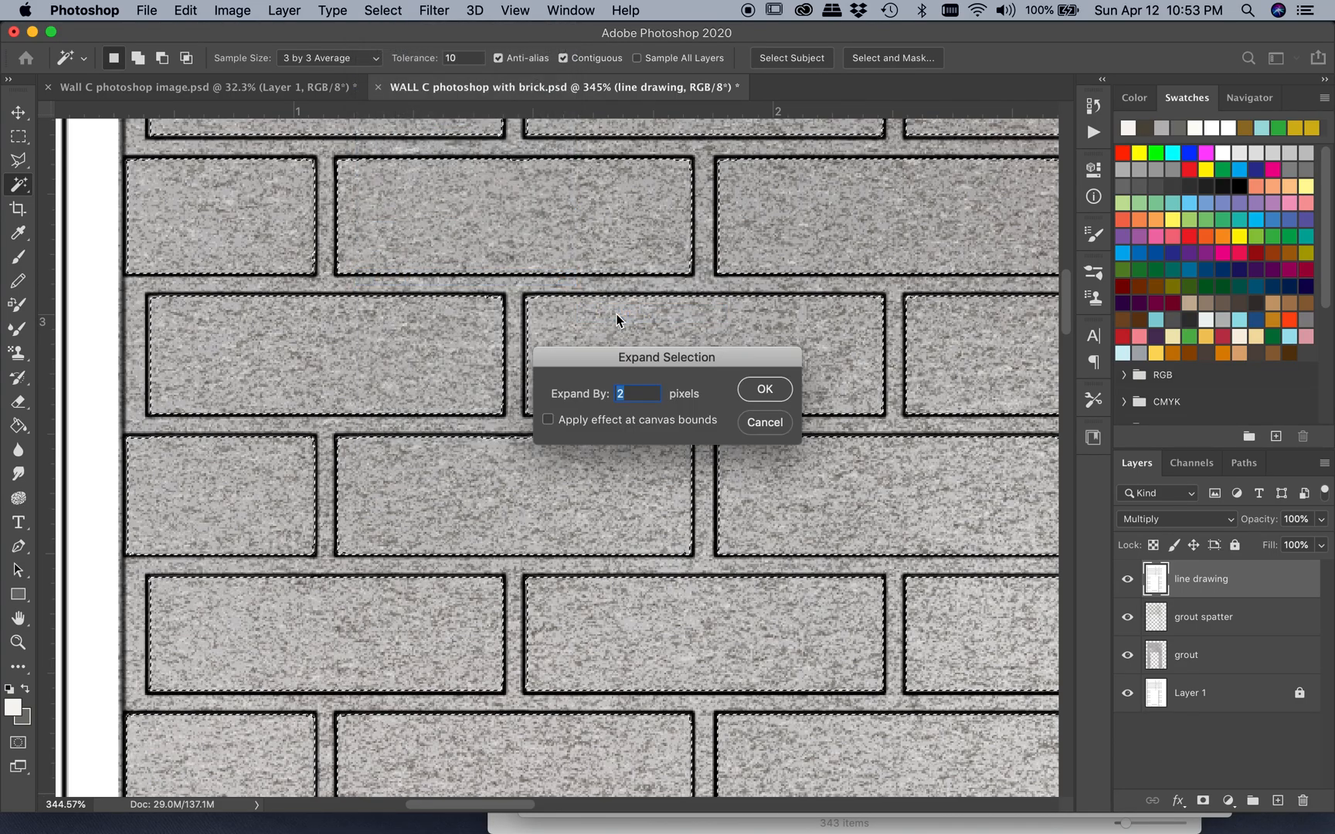
pyautogui.click(763, 390)
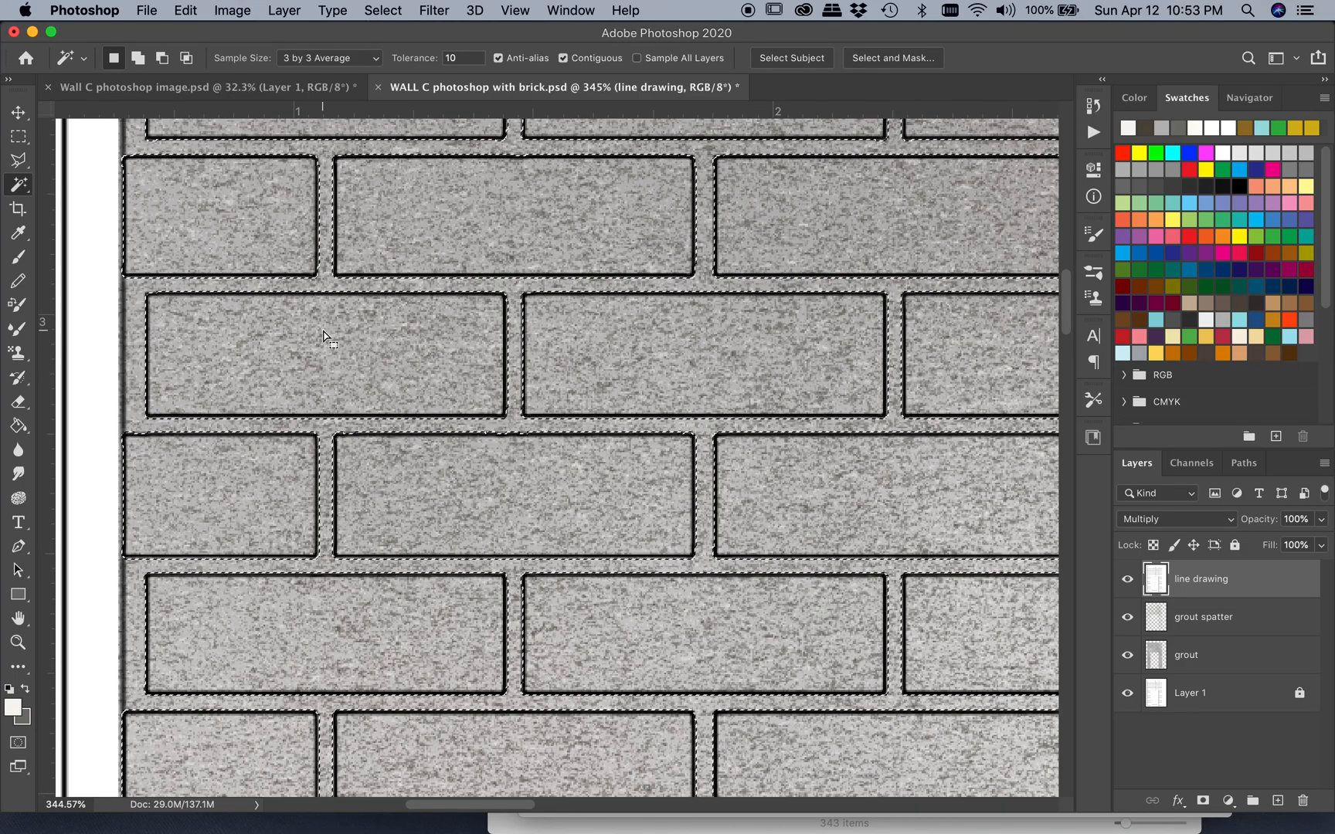
# Create a new layer named "brick background" above the line drawing layer, keeping the brick selection active
pyautogui.scroll(-3, 422, 324)
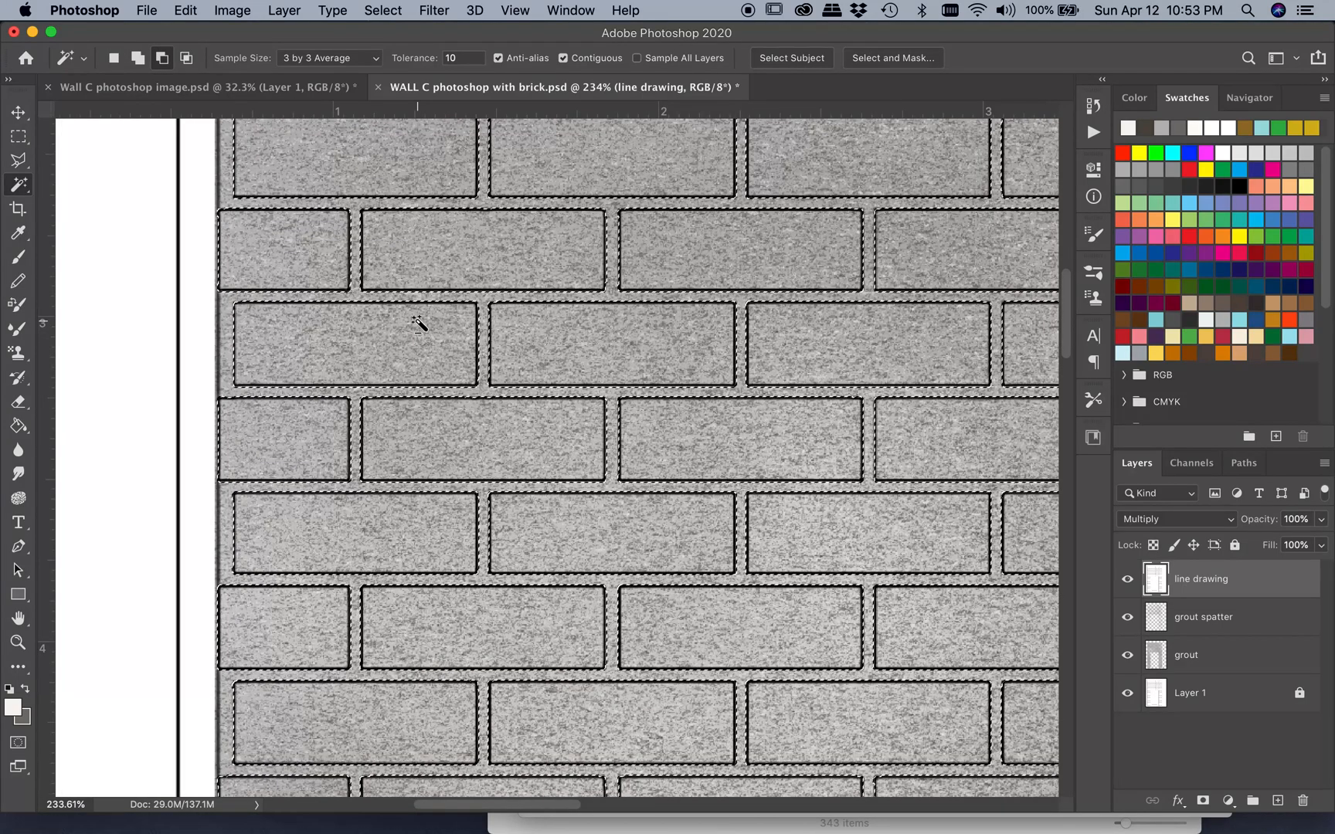
pyautogui.scroll(-4, 419, 324)
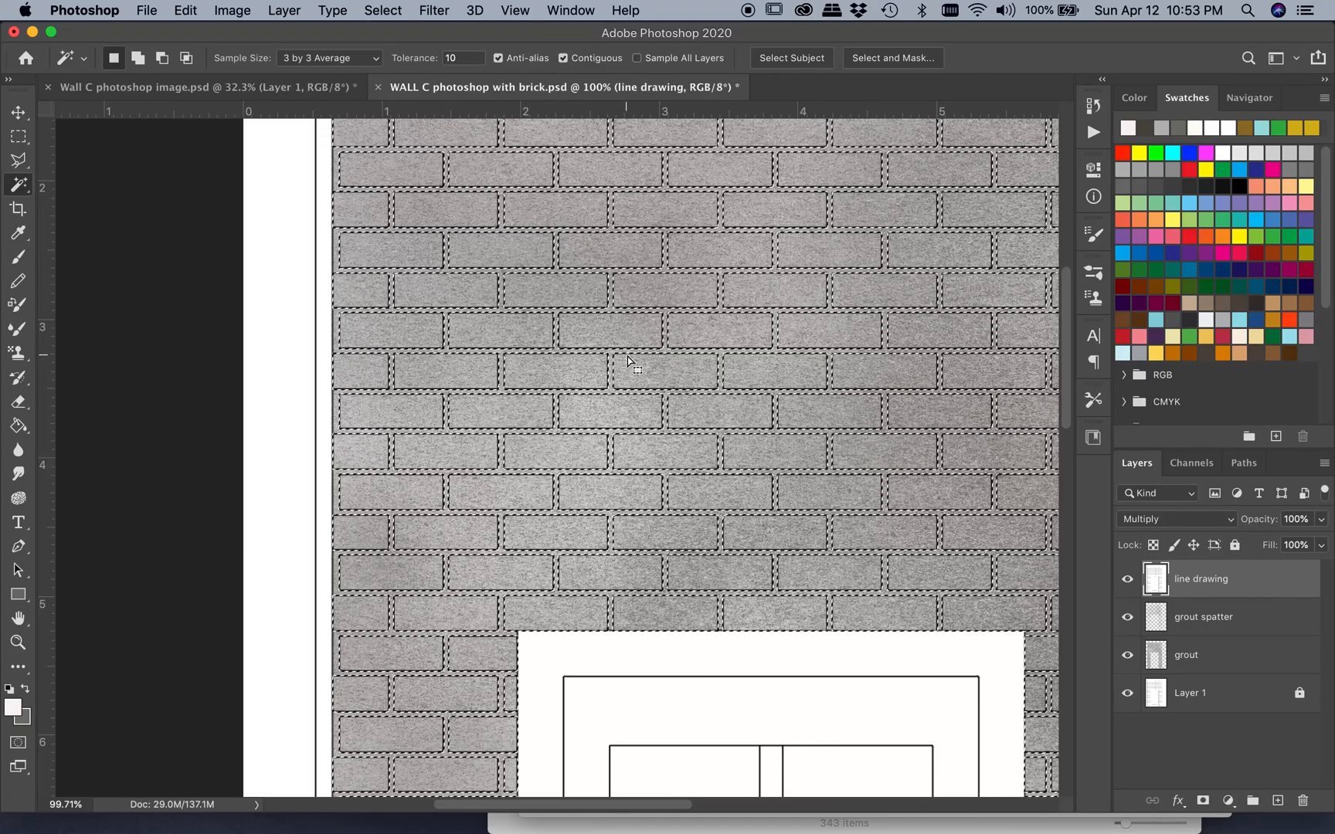
pyautogui.hscroll(5, 628, 359)
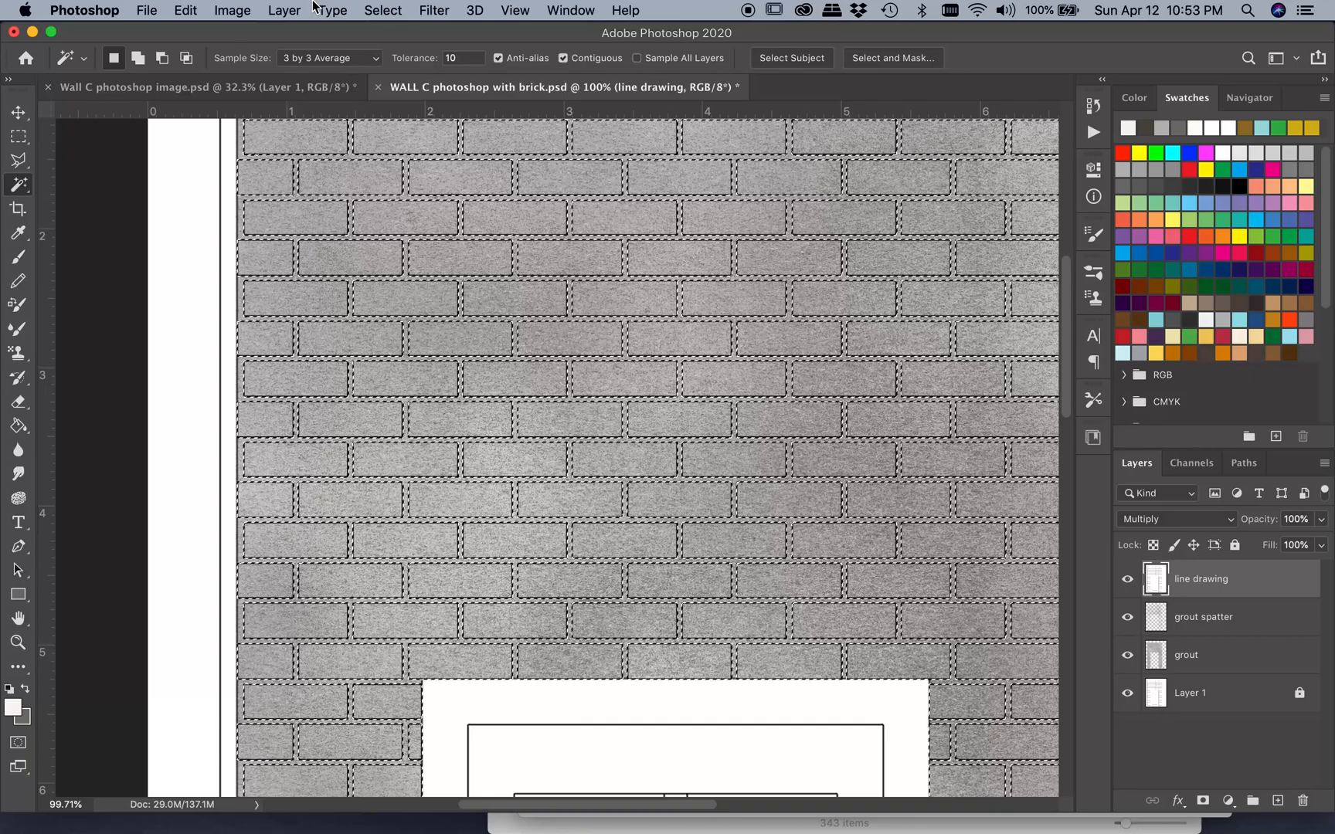
pyautogui.click(283, 11)
pyautogui.moveTo(320, 35)
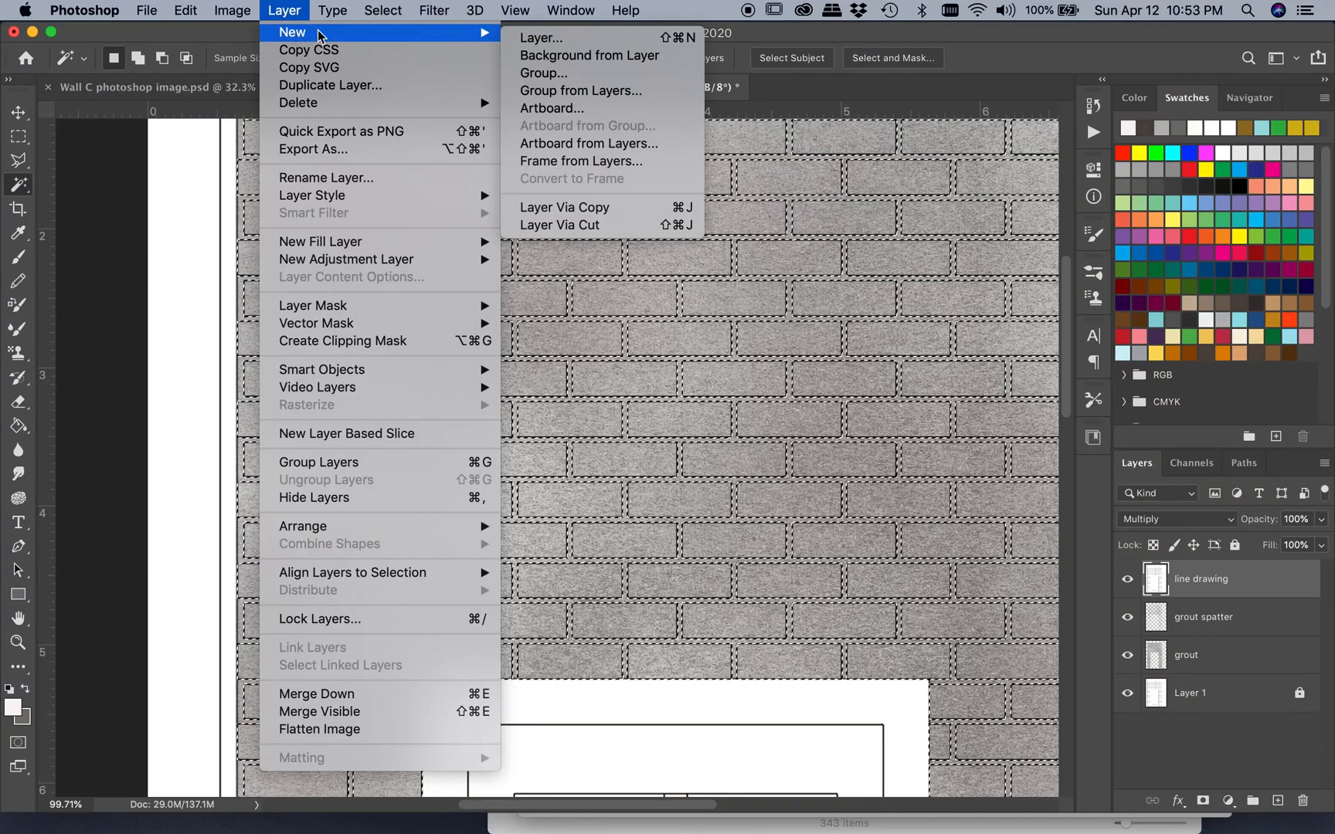
pyautogui.click(541, 40)
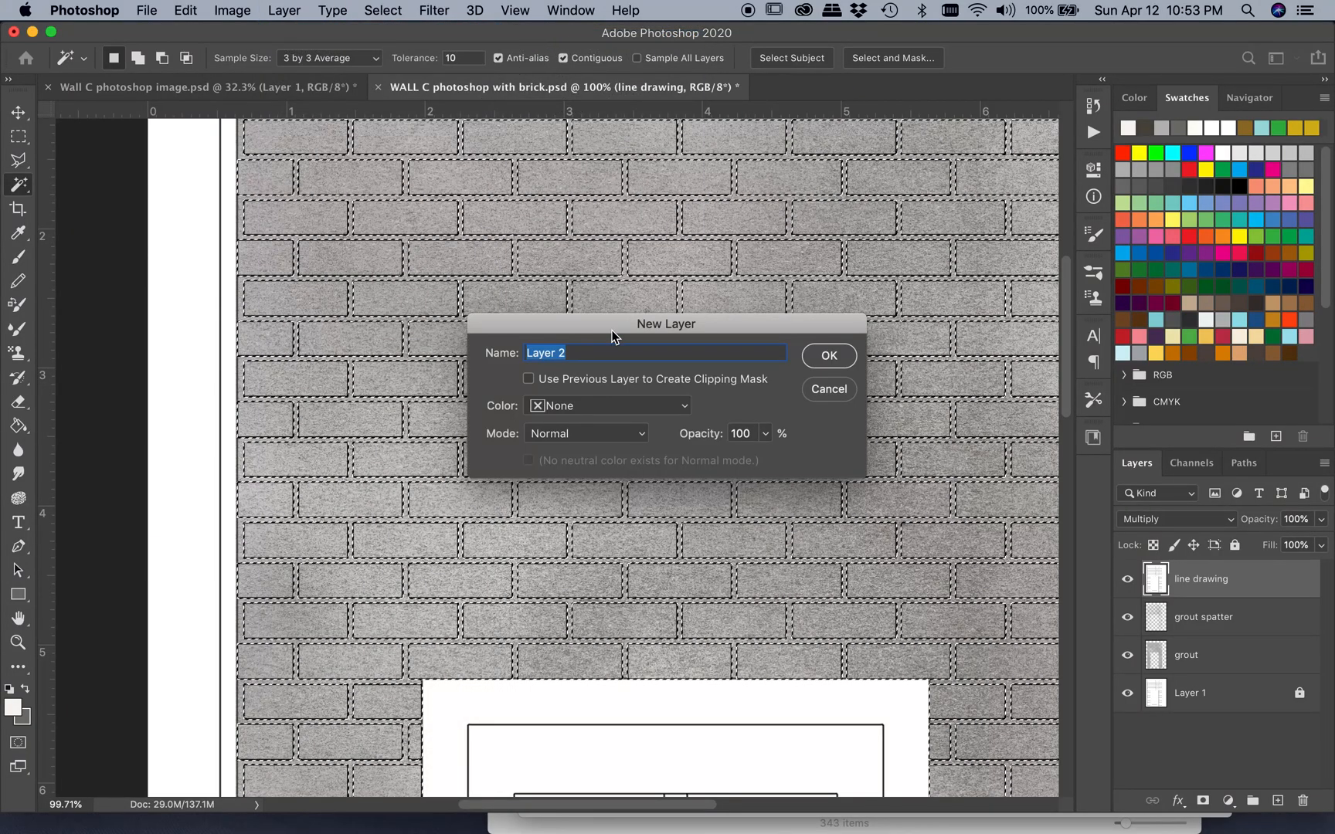
pyautogui.write('brick')
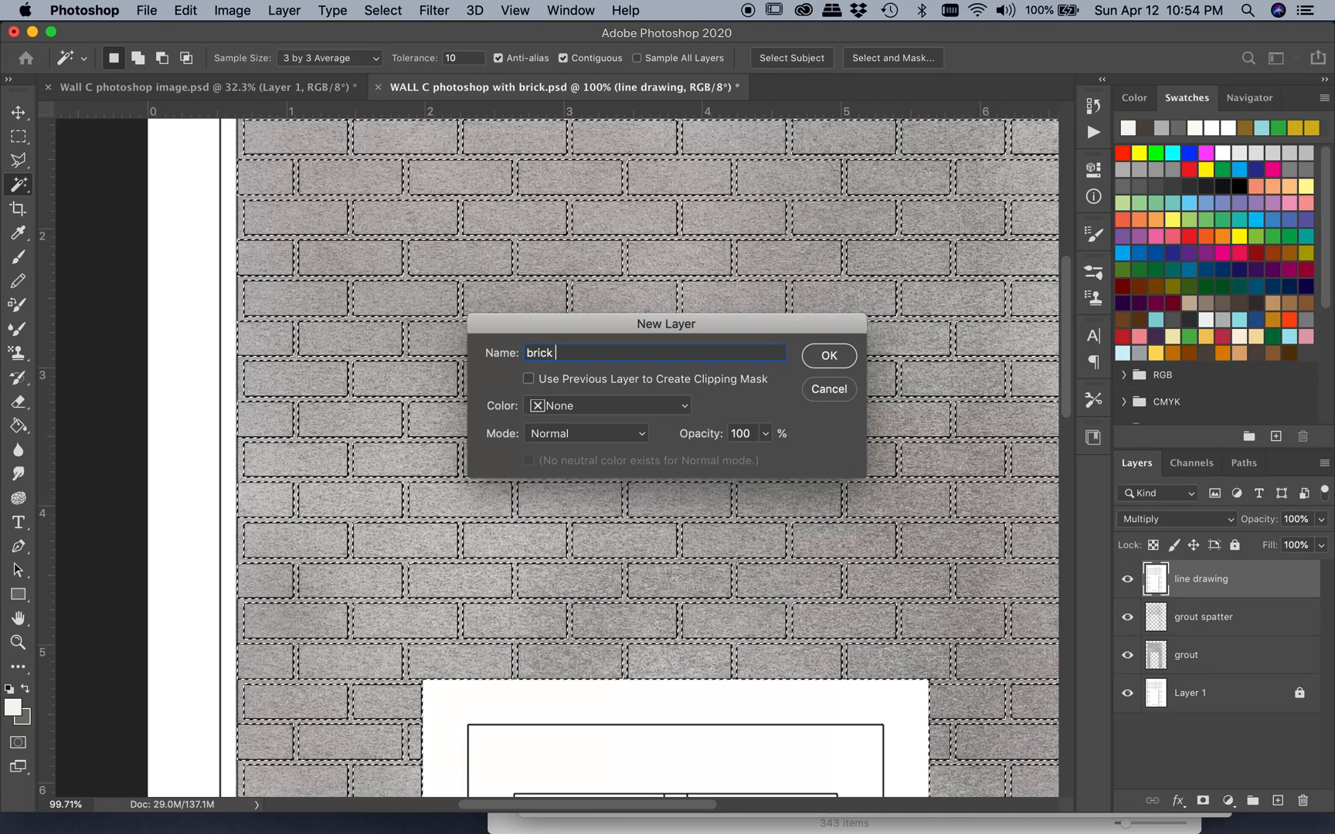
pyautogui.write(' b')
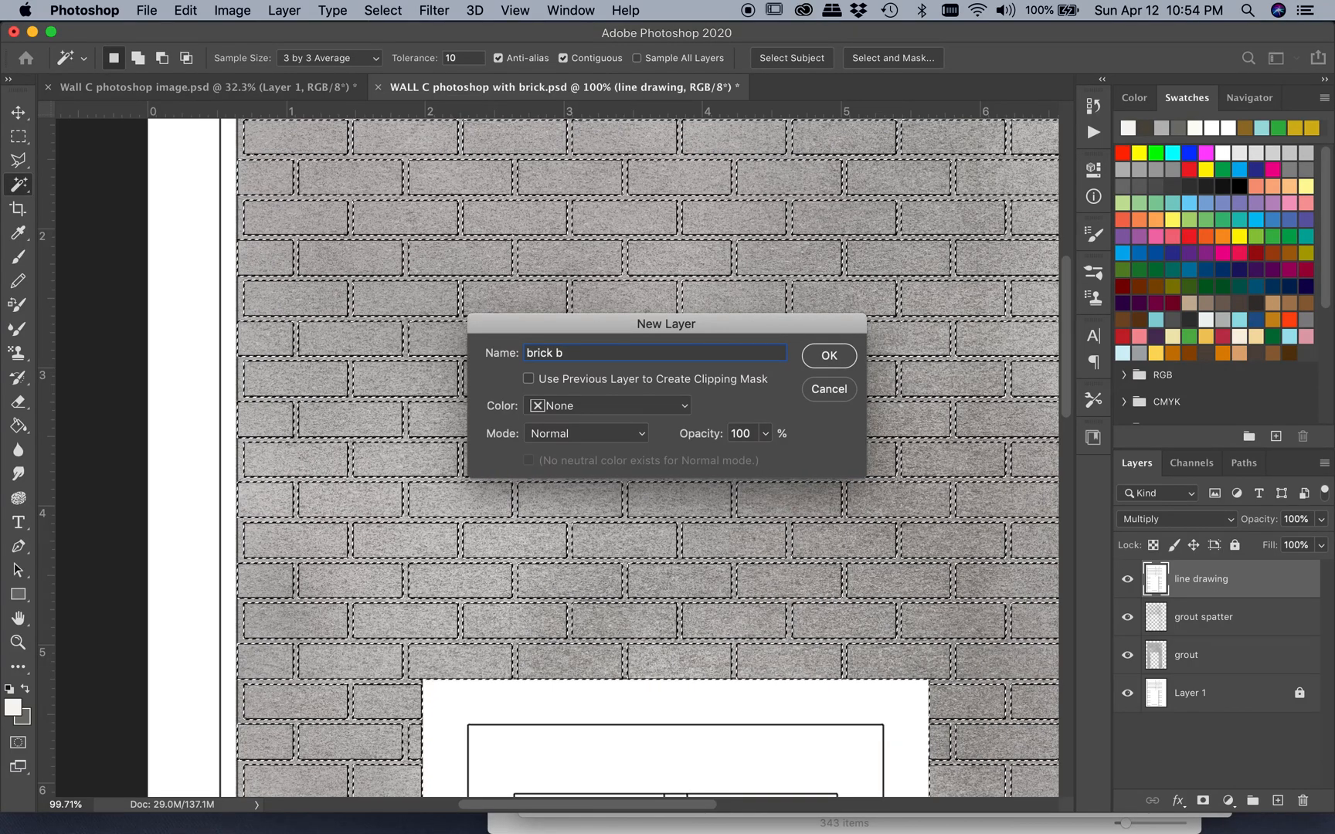
pyautogui.write('oa')
pyautogui.press('BackSpace')
pyautogui.press('BackSpace')
pyautogui.write('ac')
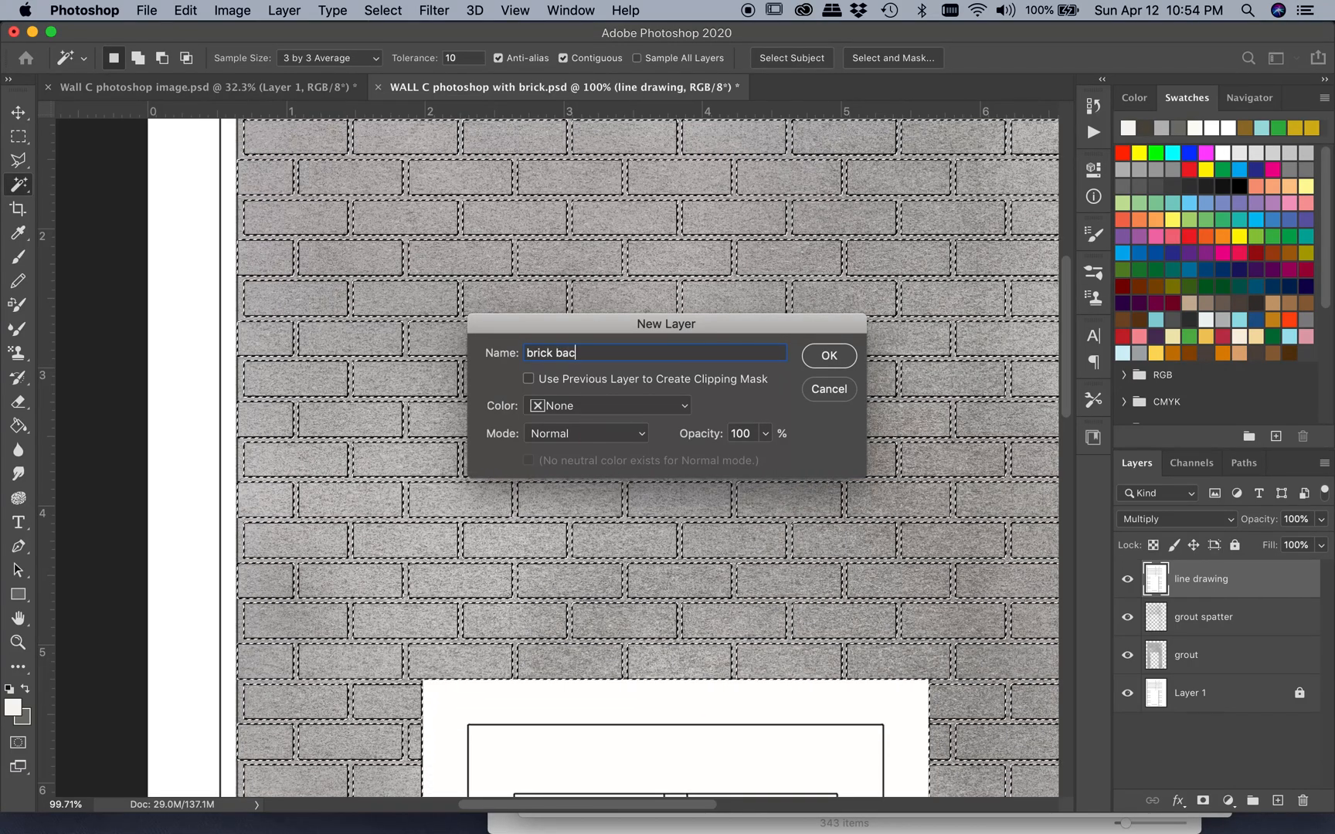
pyautogui.write('kground')
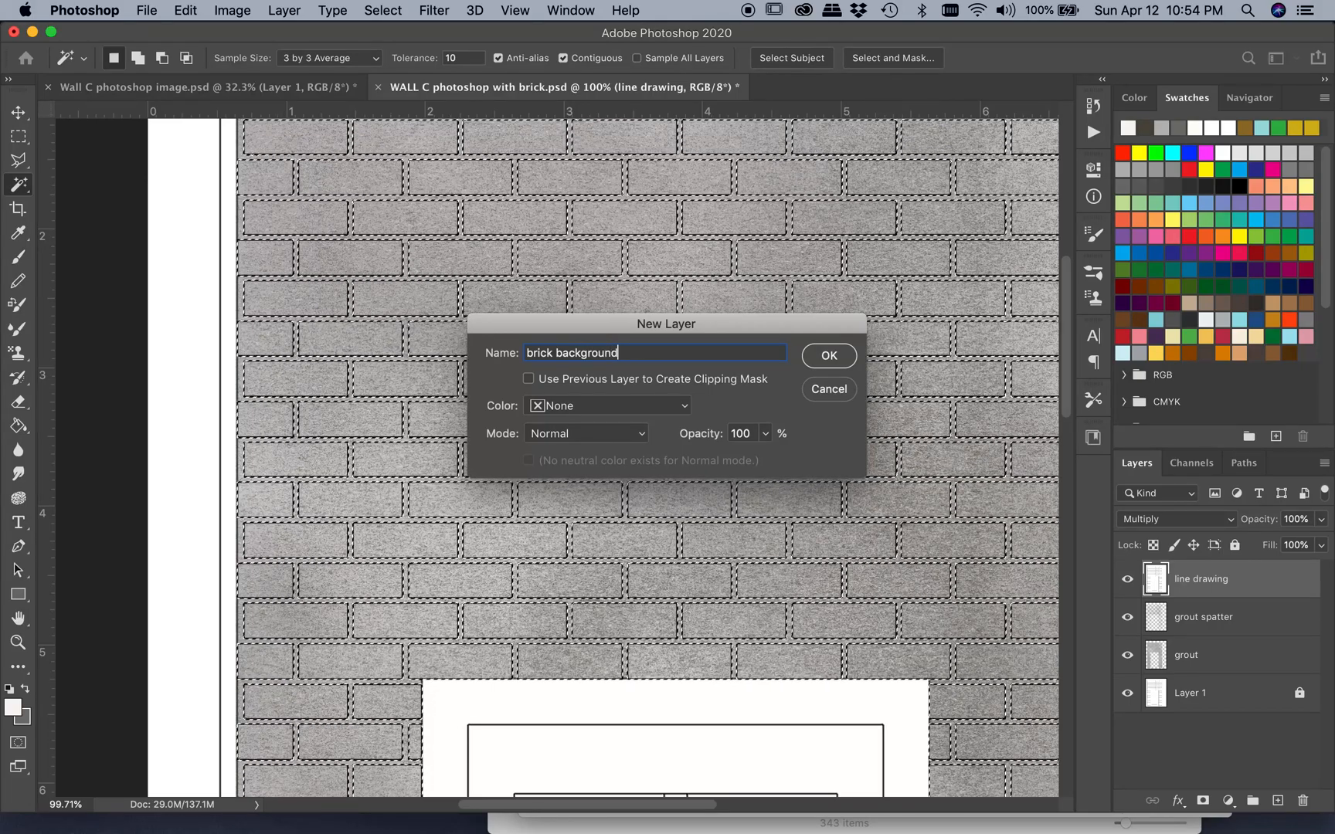
pyautogui.click(829, 355)
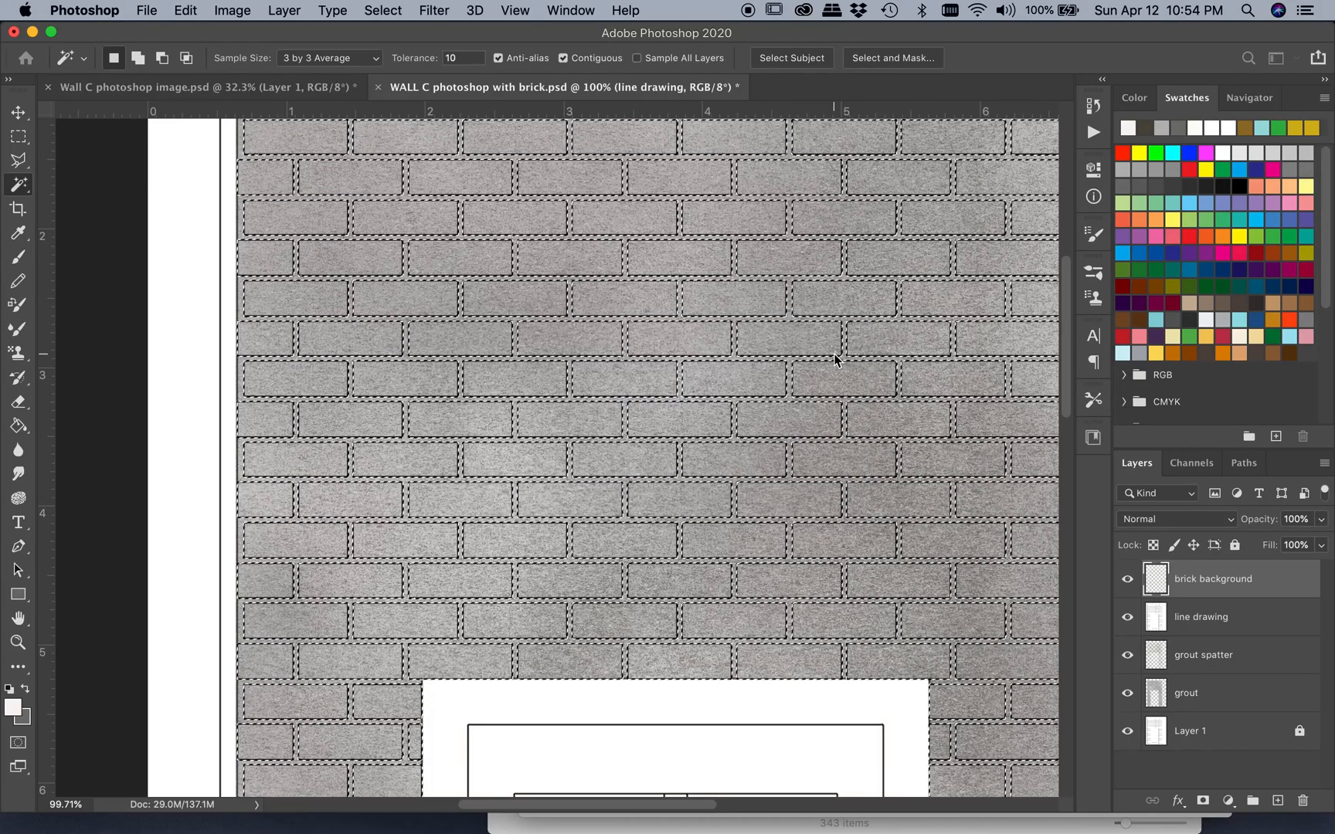
# Save the current brick selection as a new channel named "brick" in the wall document
pyautogui.hscroll(3, 540, 347)
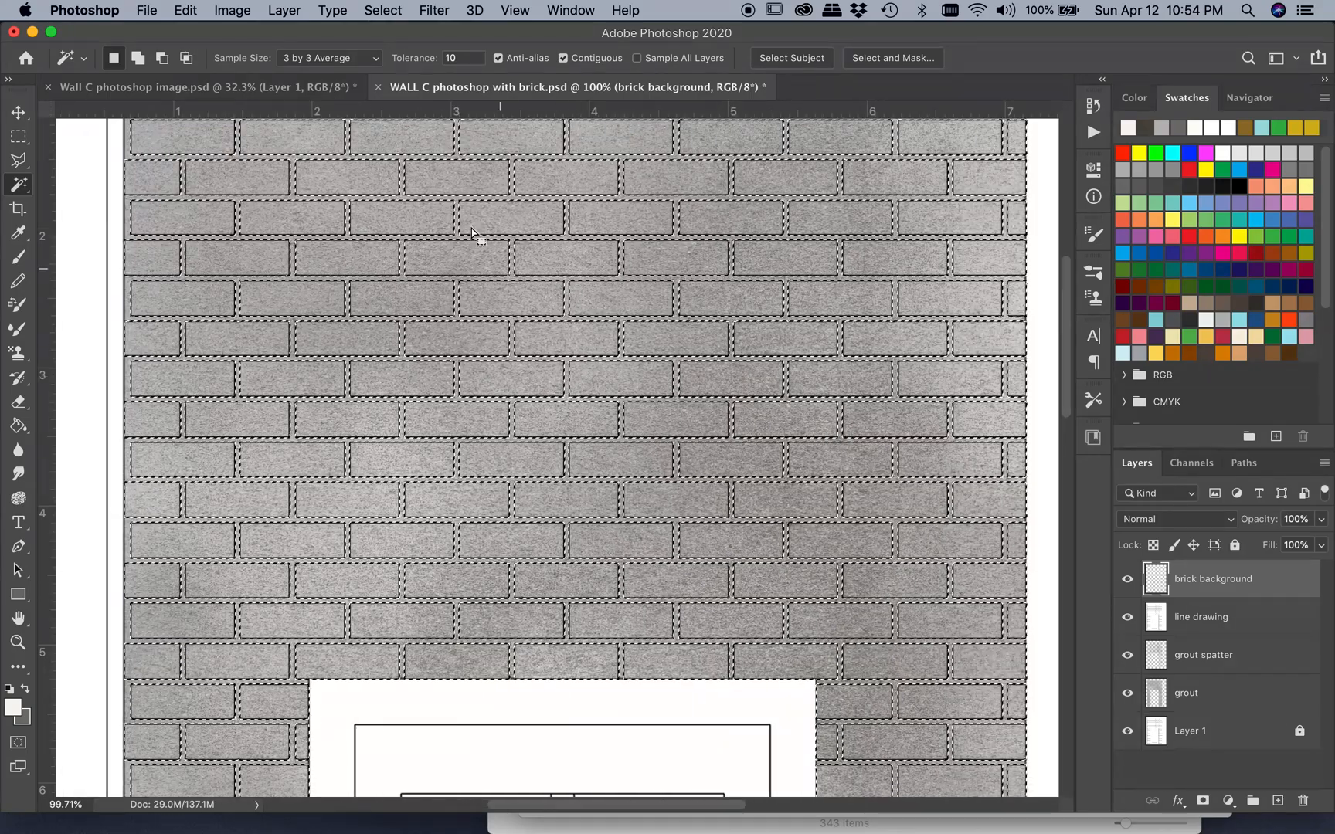
pyautogui.click(384, 10)
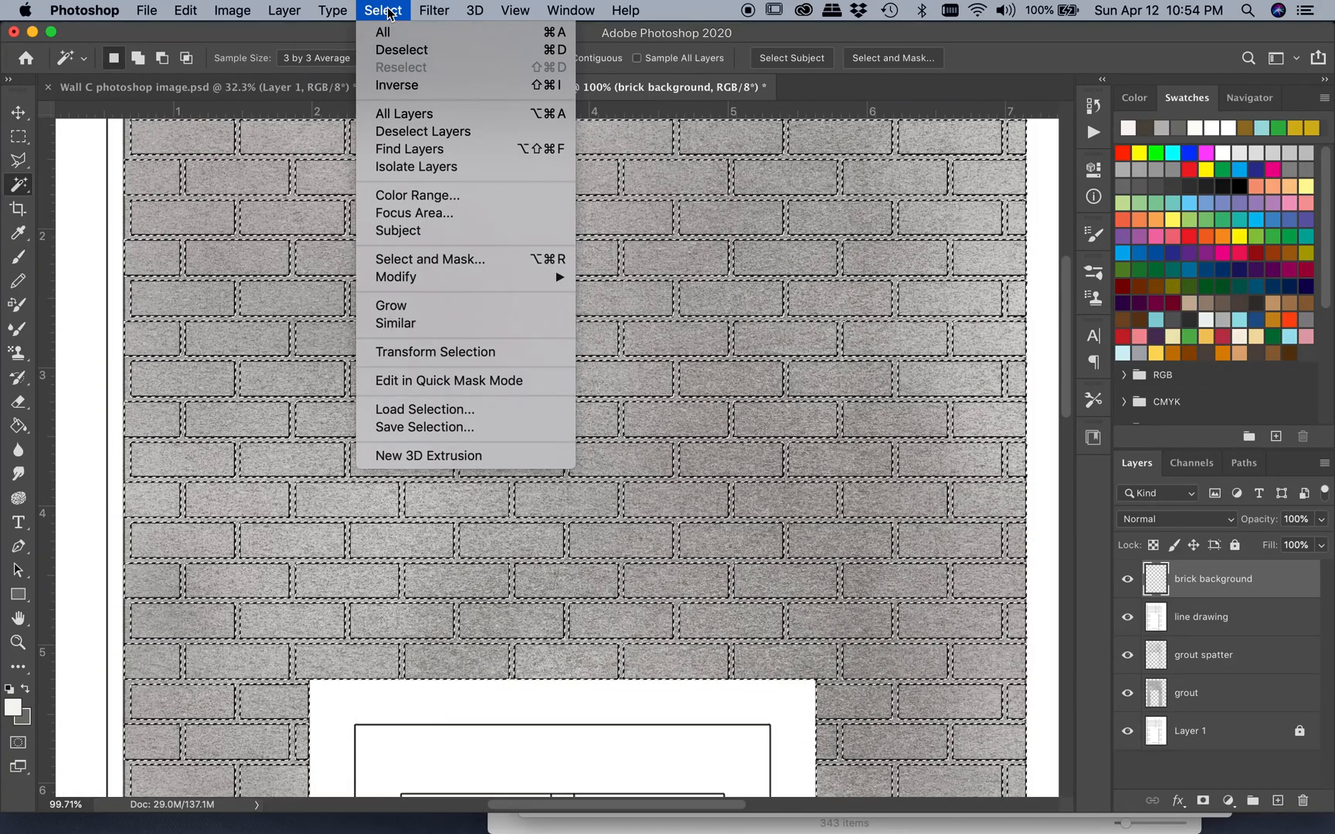
pyautogui.moveTo(429, 280)
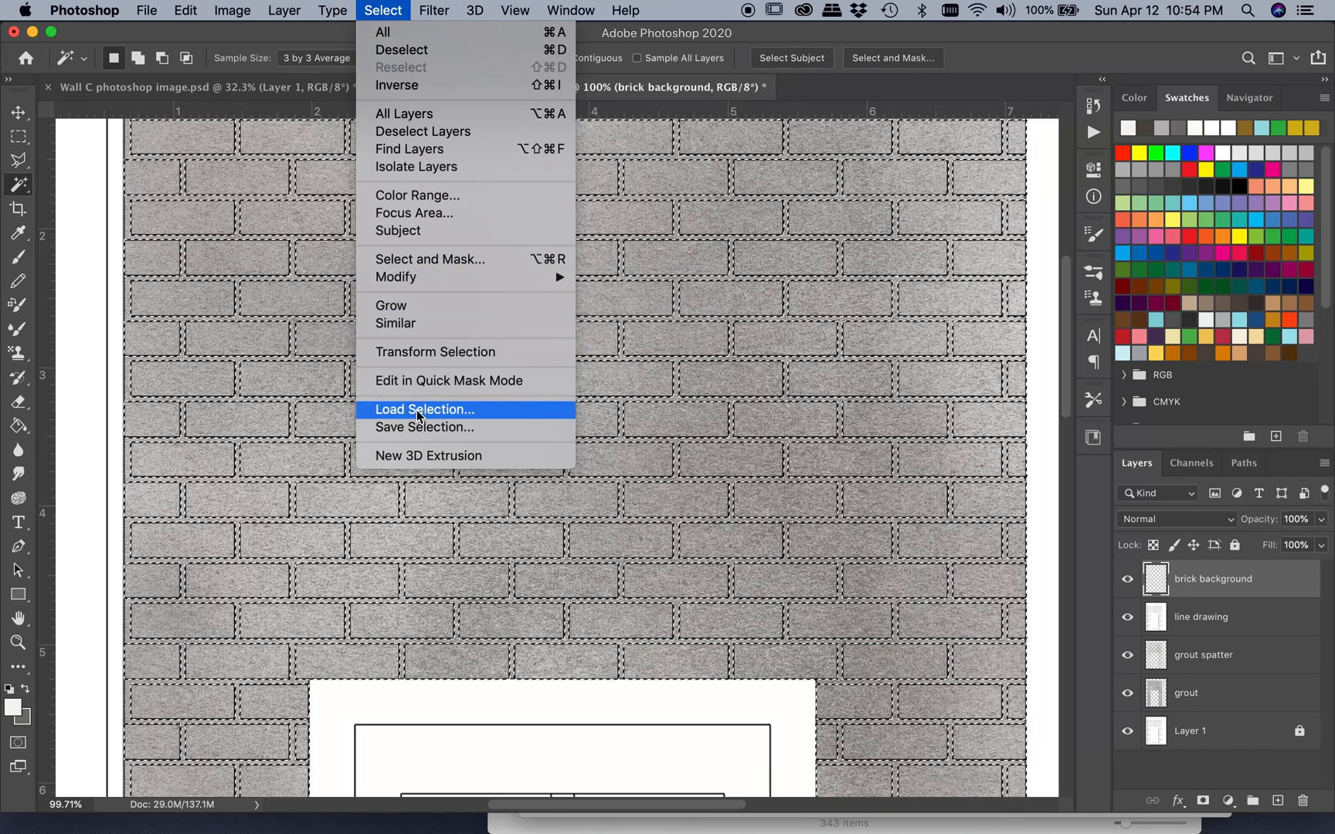
pyautogui.click(417, 431)
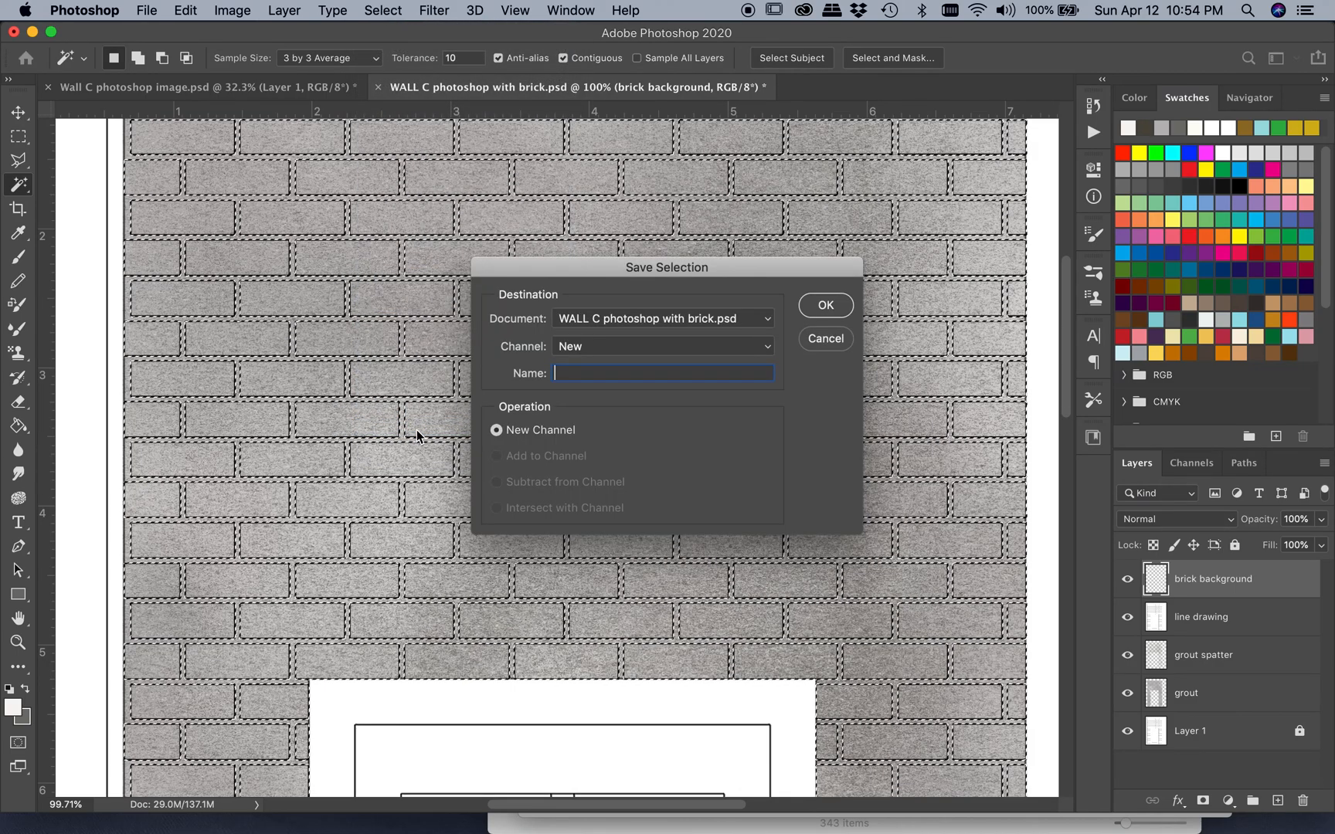
pyautogui.write('brick')
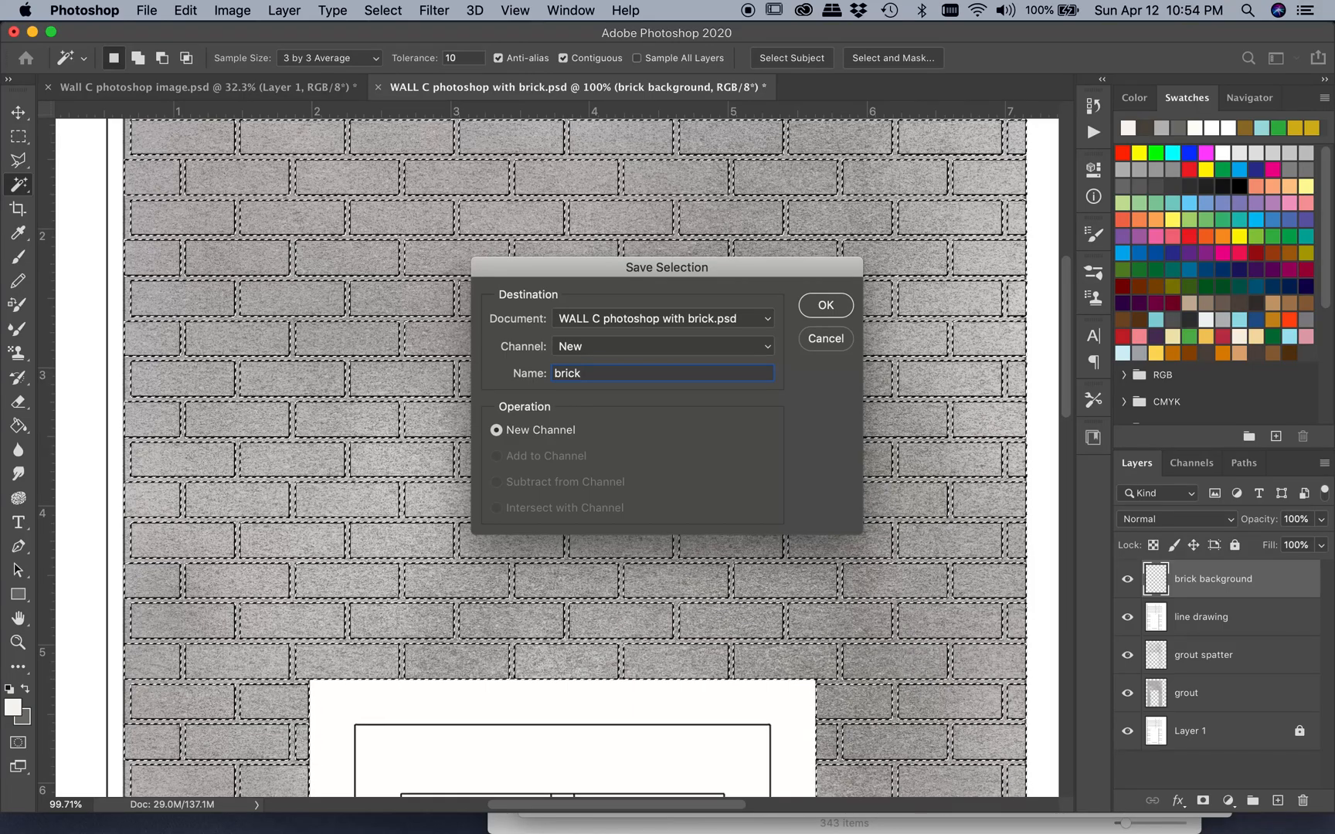
pyautogui.click(826, 308)
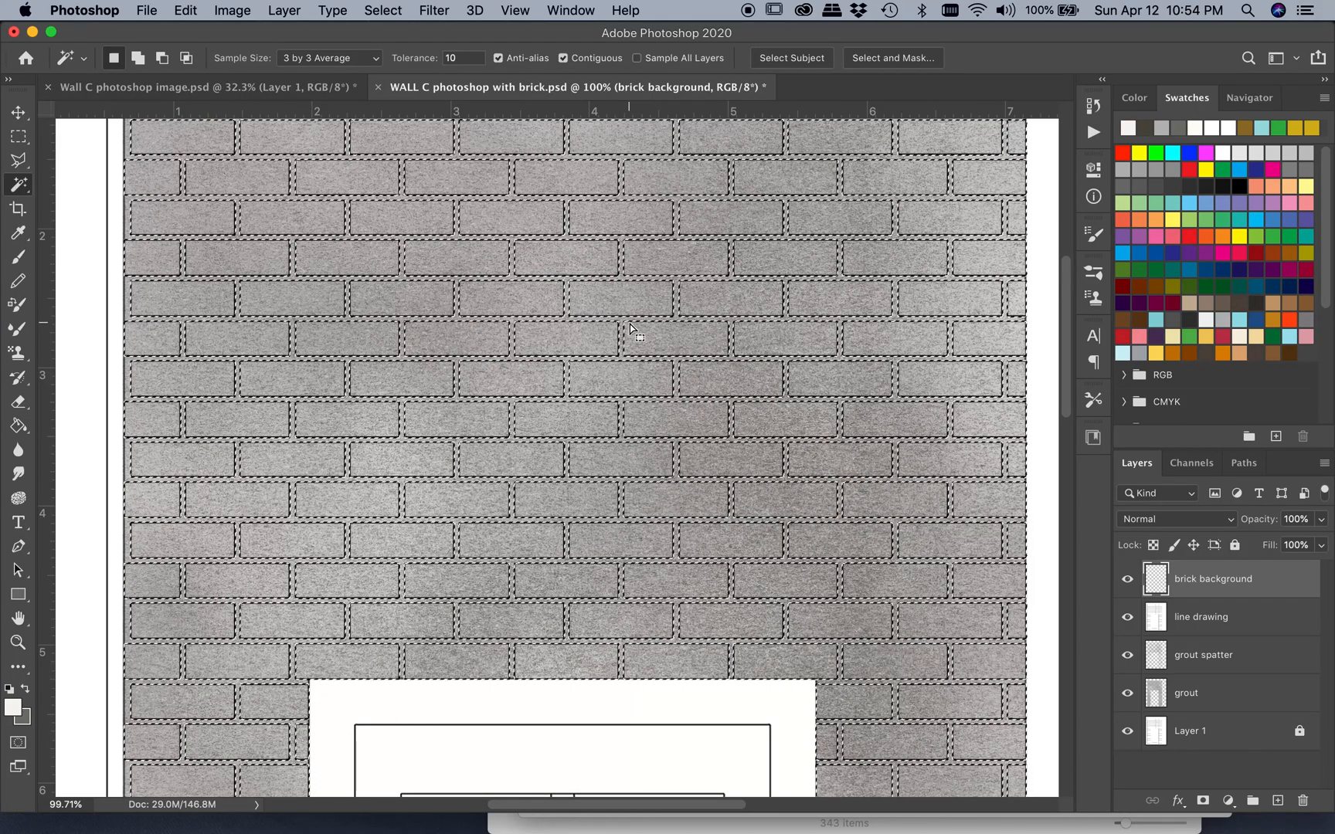
# Set the foreground color to a muted brick red, hex 83373f
pyautogui.scroll(-2, 632, 331)
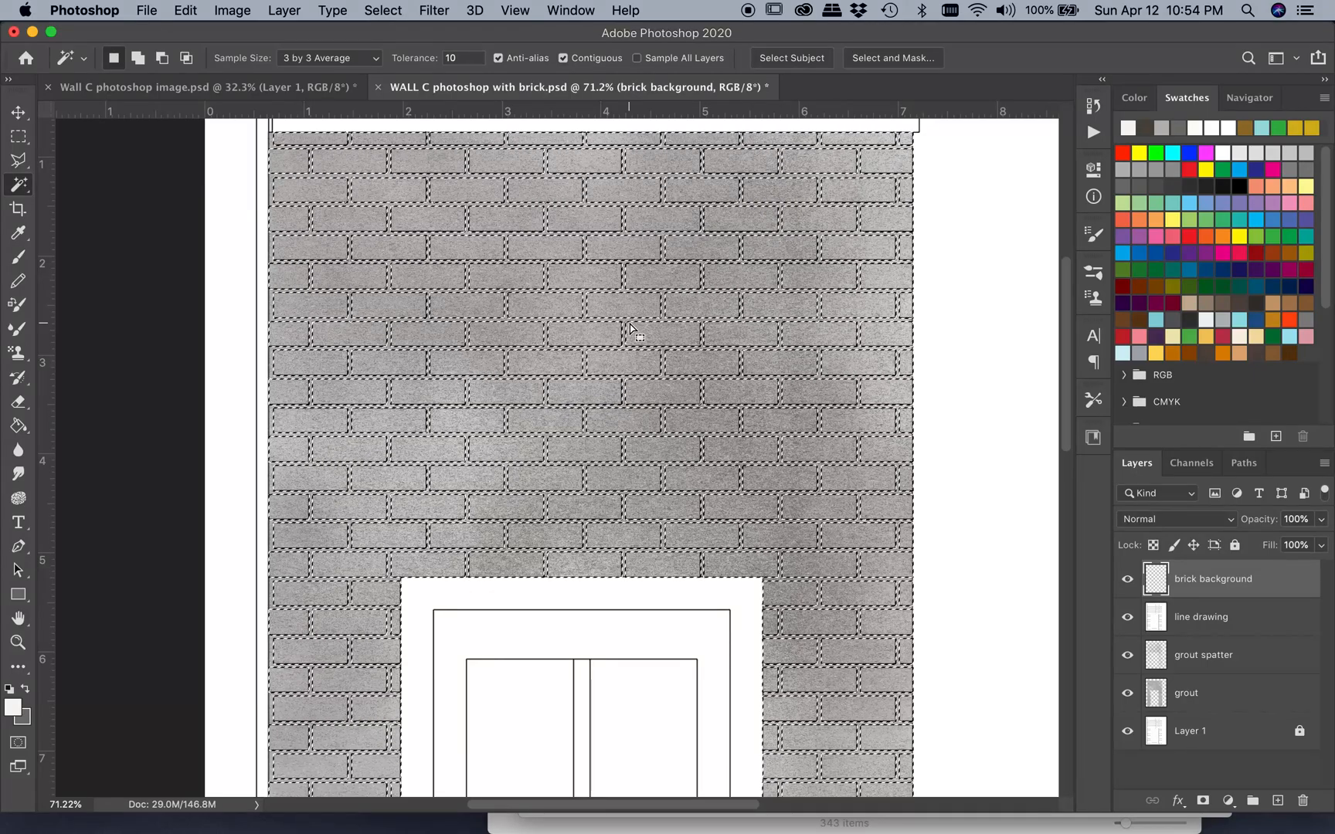
pyautogui.scroll(-1, 630, 328)
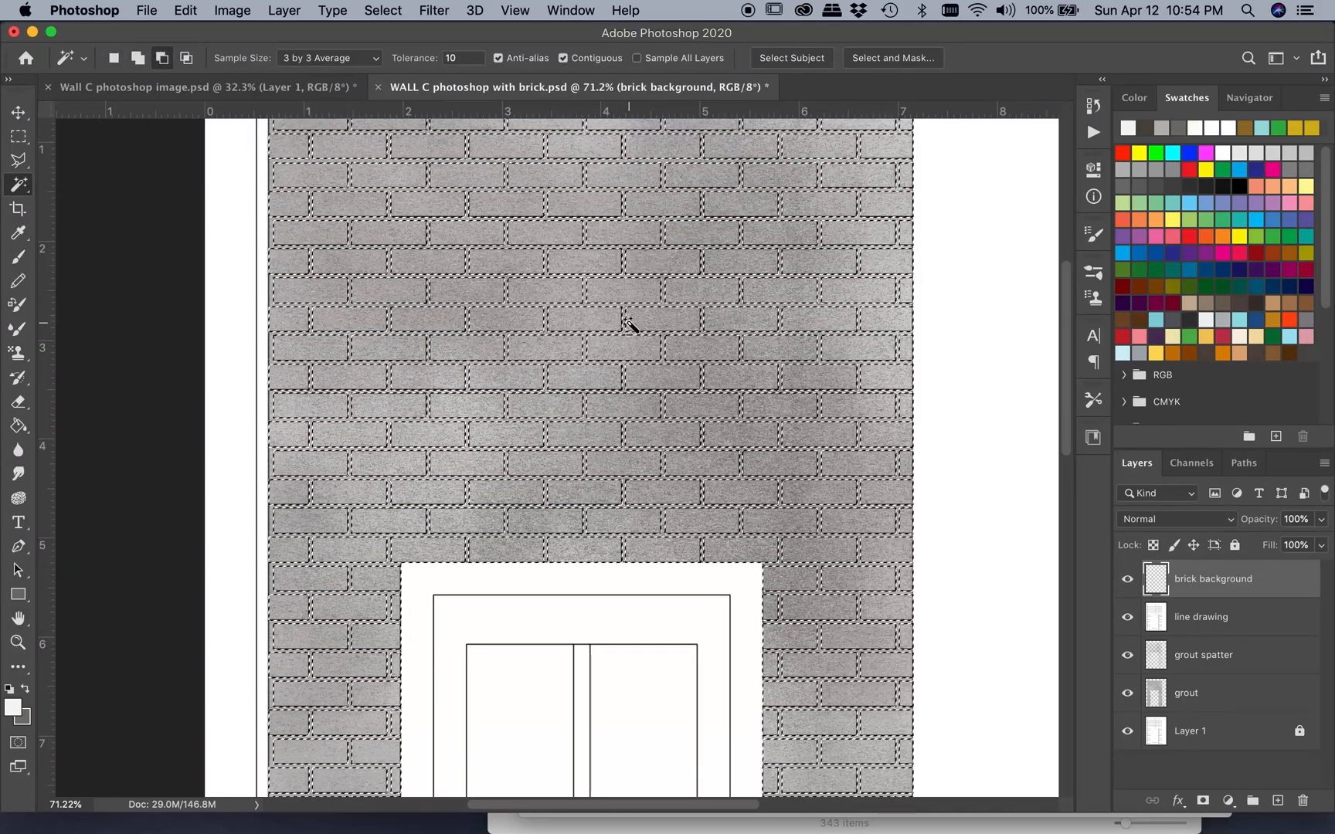
pyautogui.scroll(-1, 630, 327)
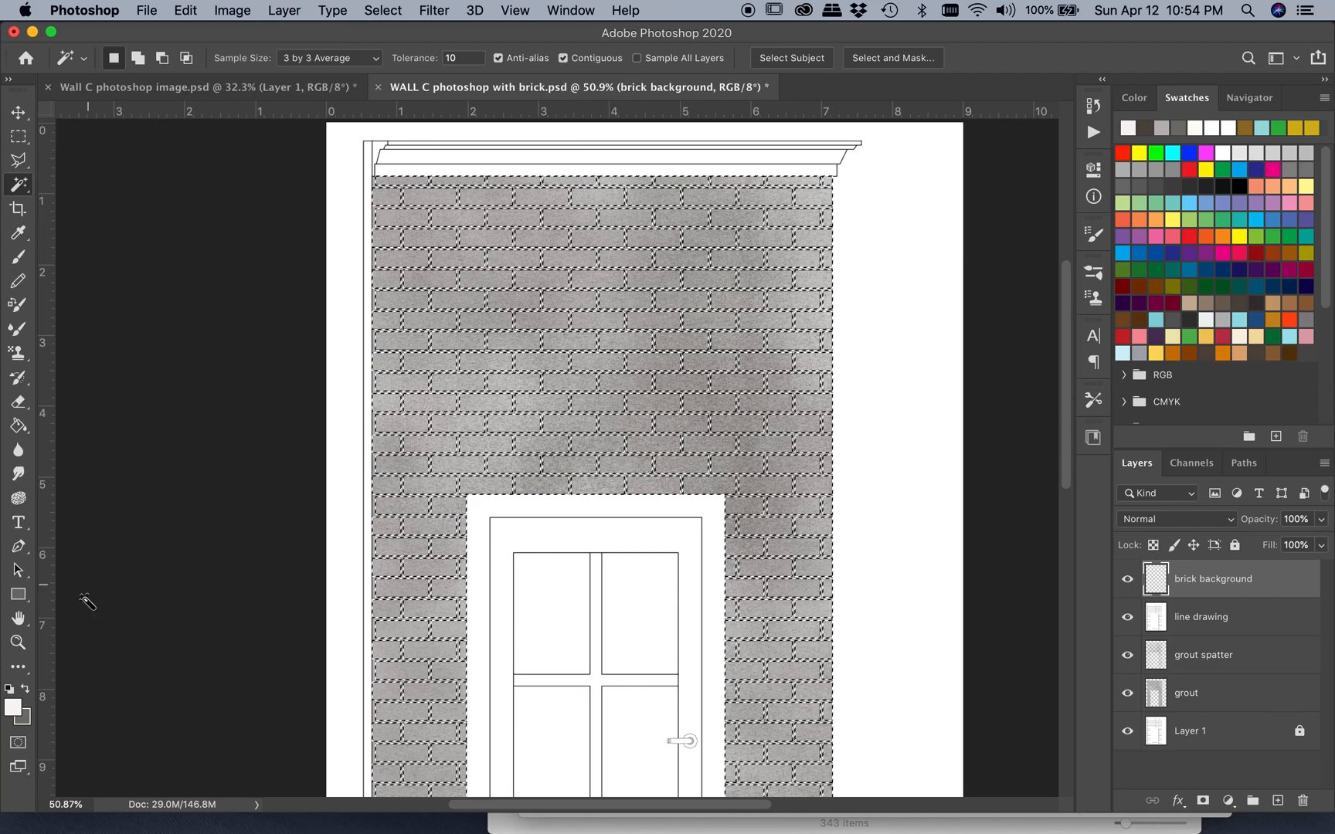
pyautogui.click(14, 705)
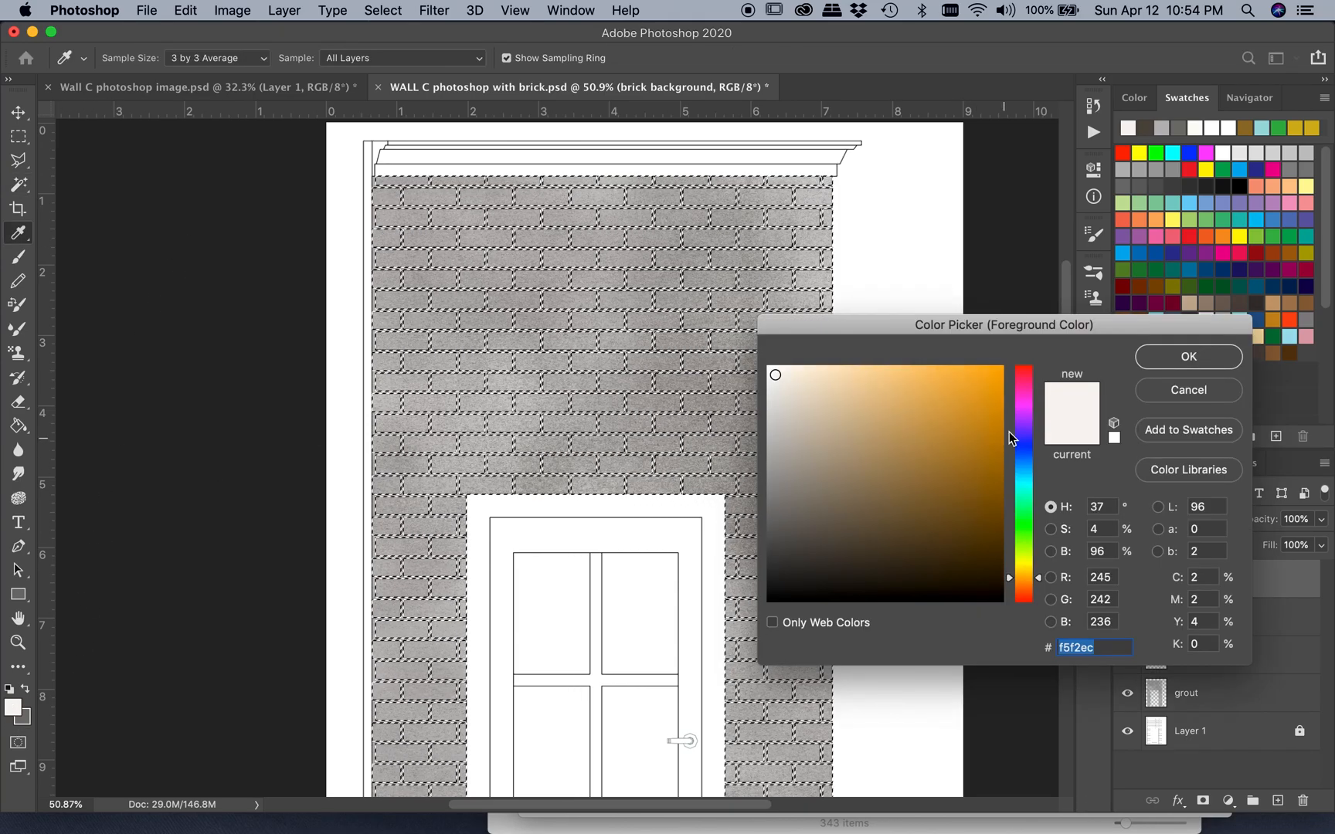
pyautogui.moveTo(1028, 417); pyautogui.dragTo(1028, 394)
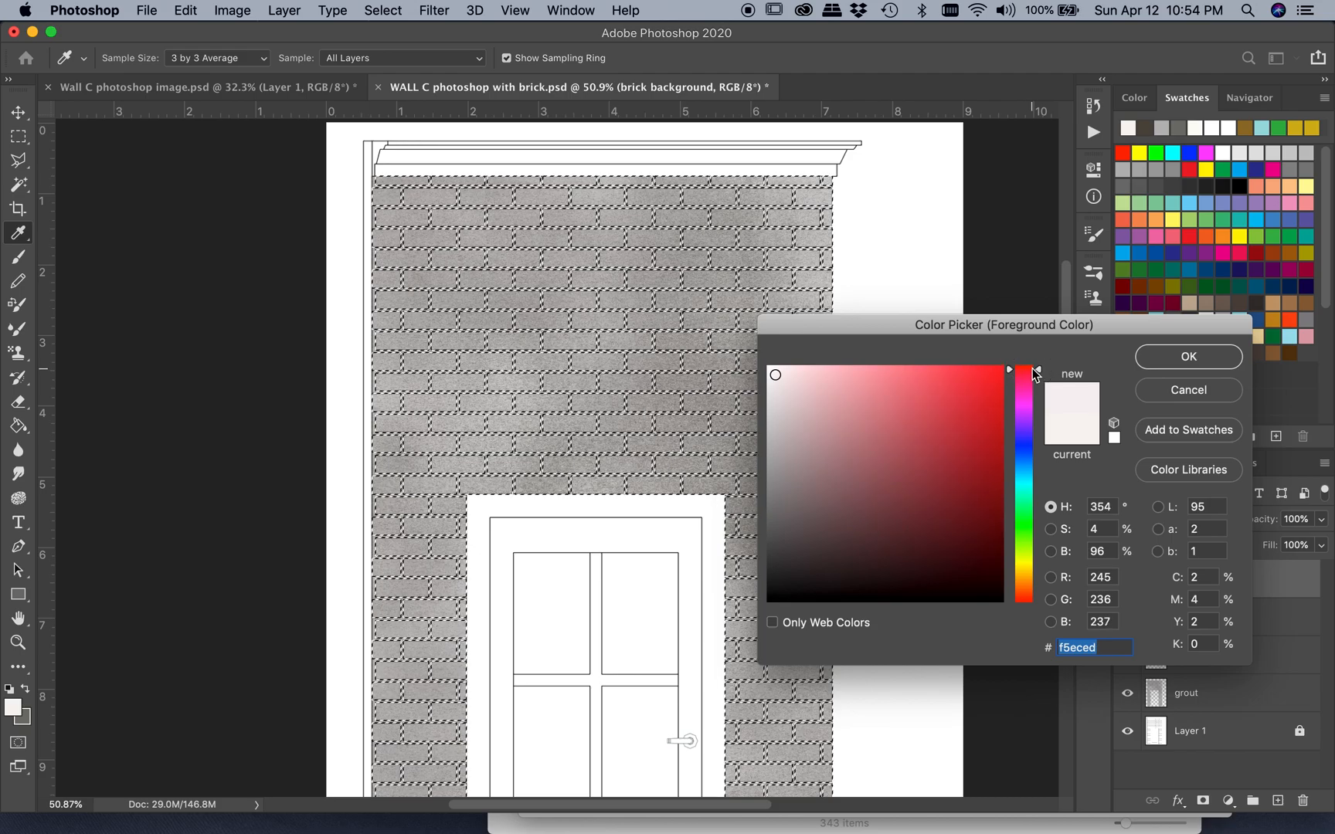
pyautogui.click(920, 479)
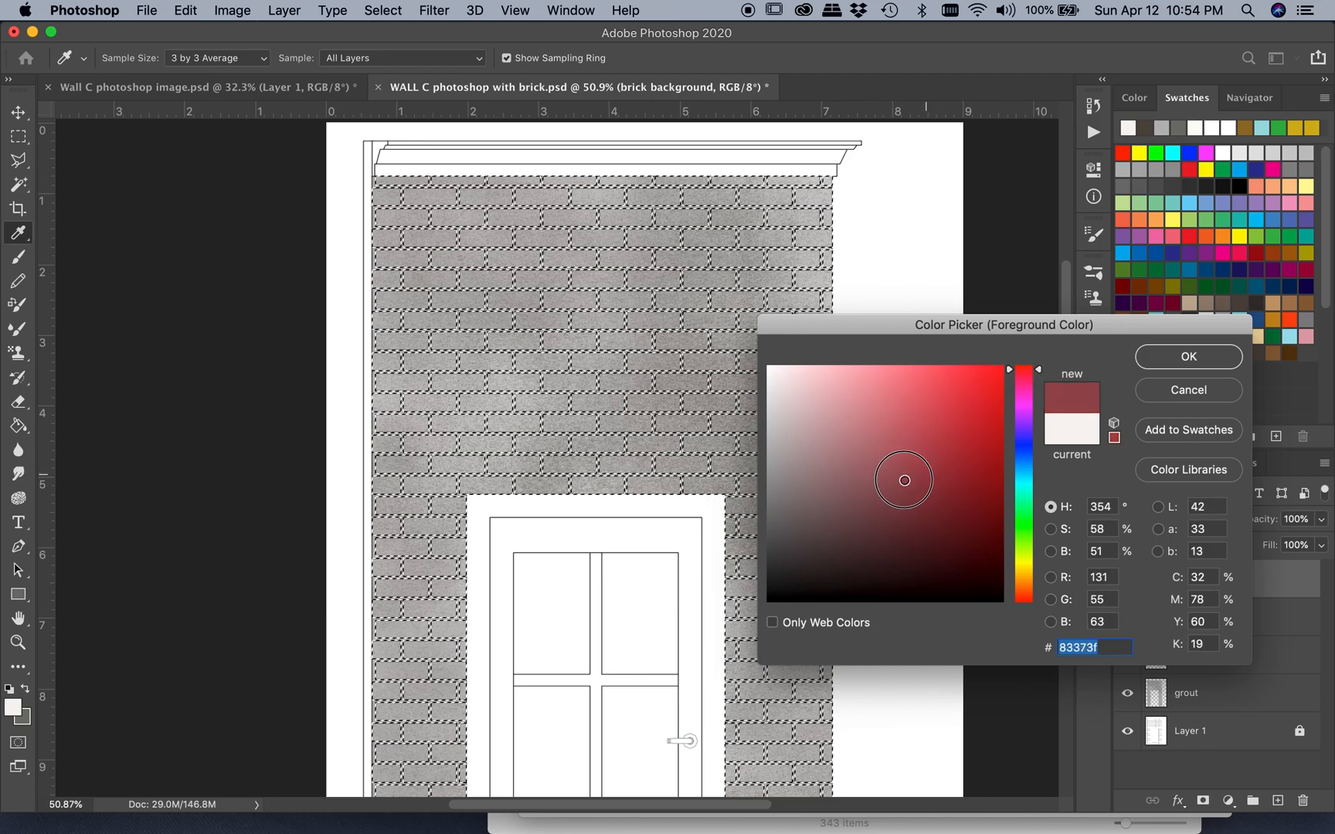
pyautogui.click(1188, 357)
# Fill the selected bricks on the brick background layer with the foreground color at 100% opacity in Normal mode
pyautogui.press('w')
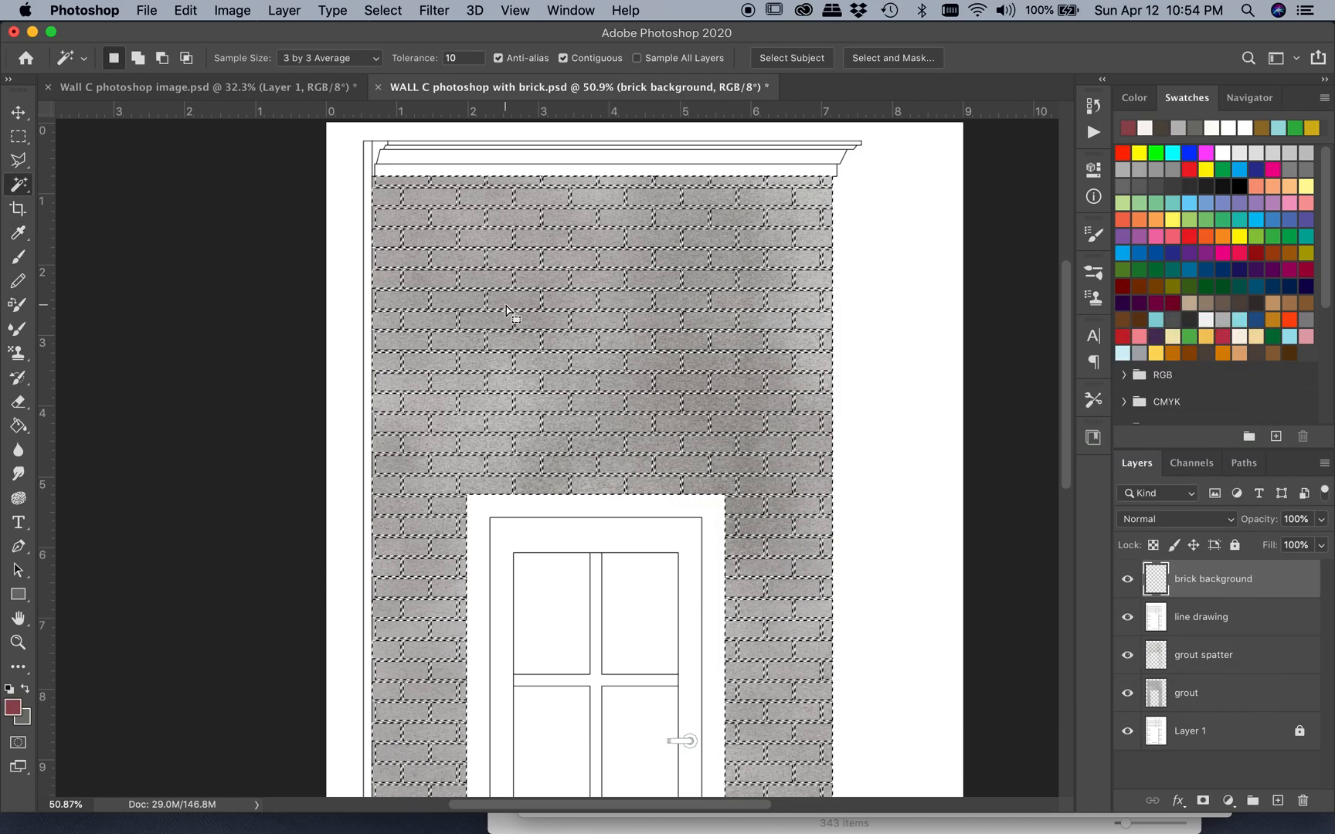
pyautogui.click(193, 11)
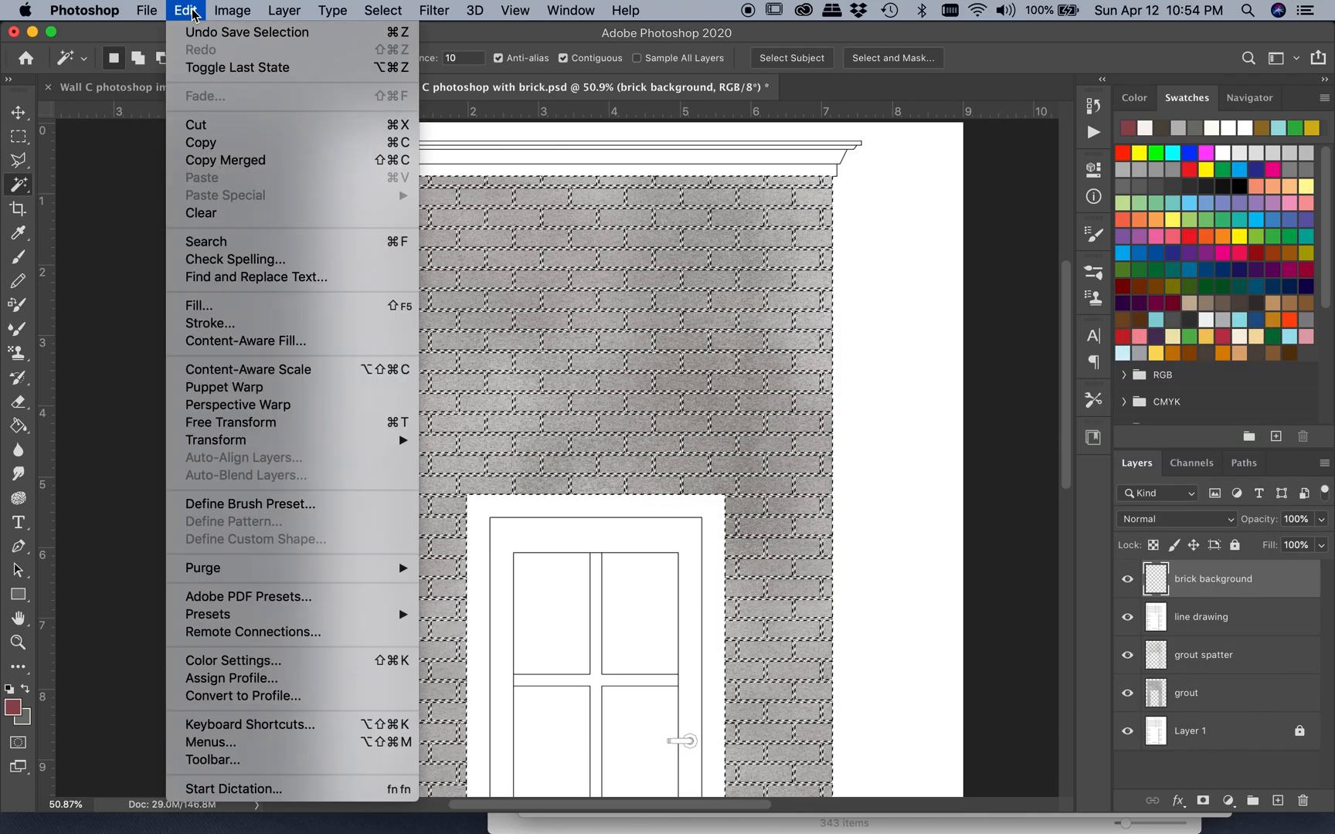
pyautogui.click(219, 307)
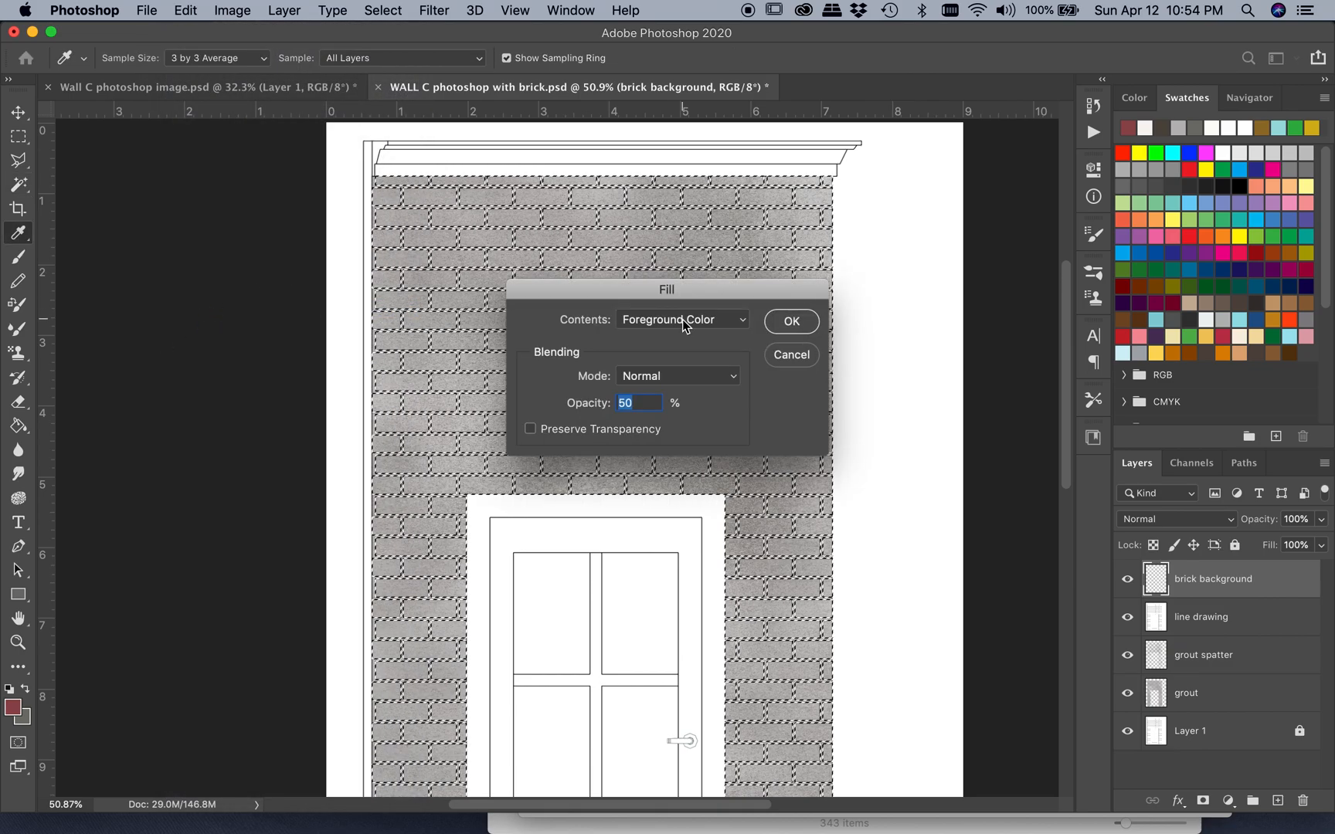
pyautogui.click(667, 375)
pyautogui.click(668, 375)
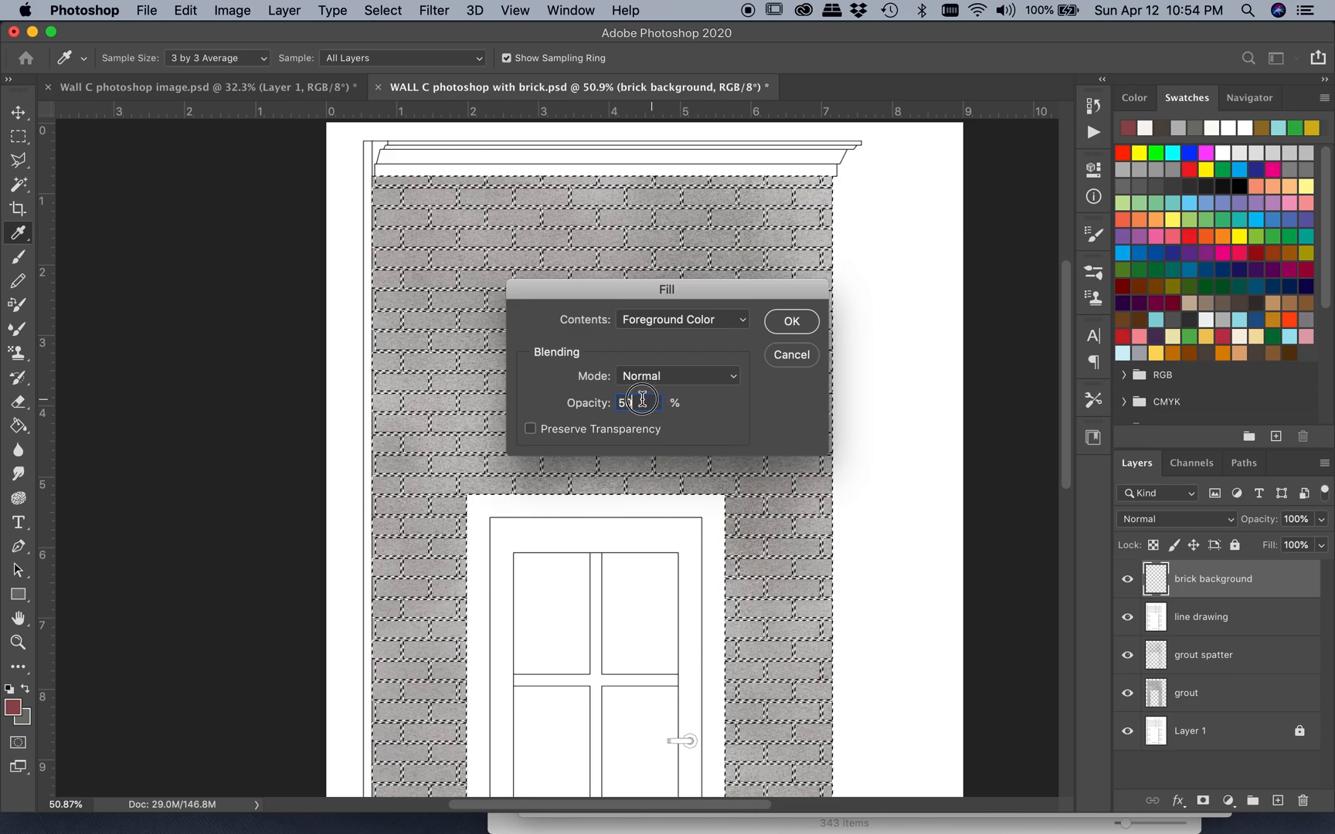
pyautogui.write('100')
pyautogui.click(791, 323)
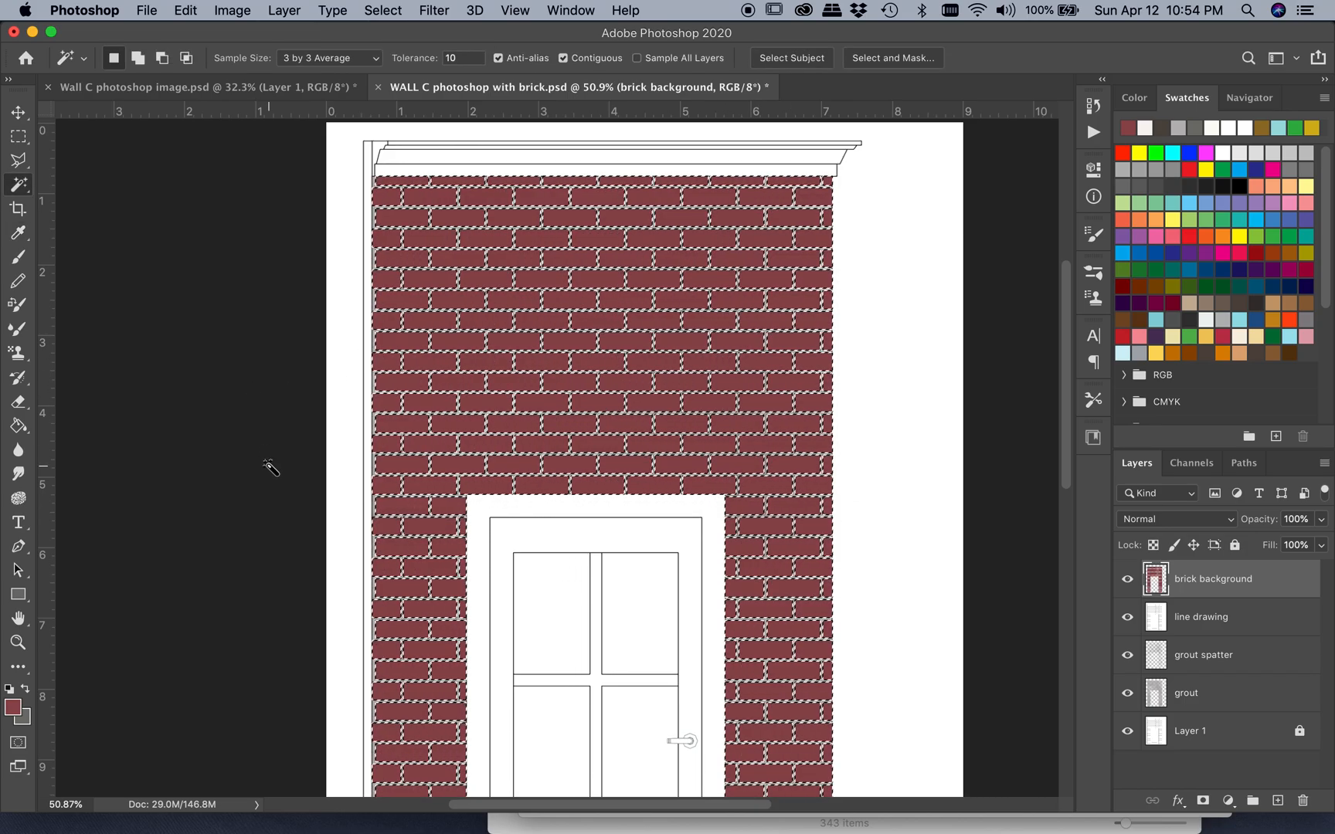
# Deselect the bricks to inspect the red fill across the wall, and revert to the Fill history state to restore the selection
pyautogui.scroll(-3, 271, 467)
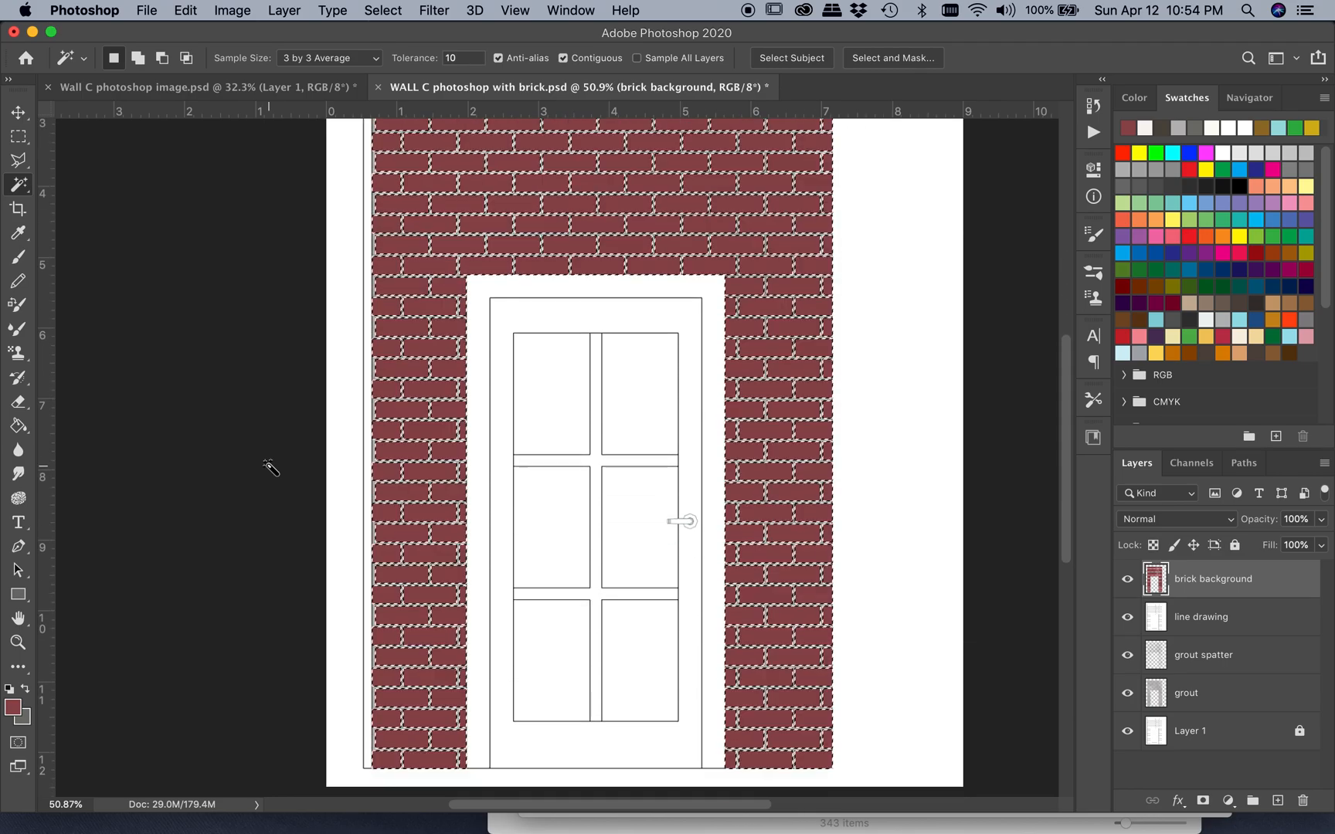
pyautogui.scroll(2, 271, 467)
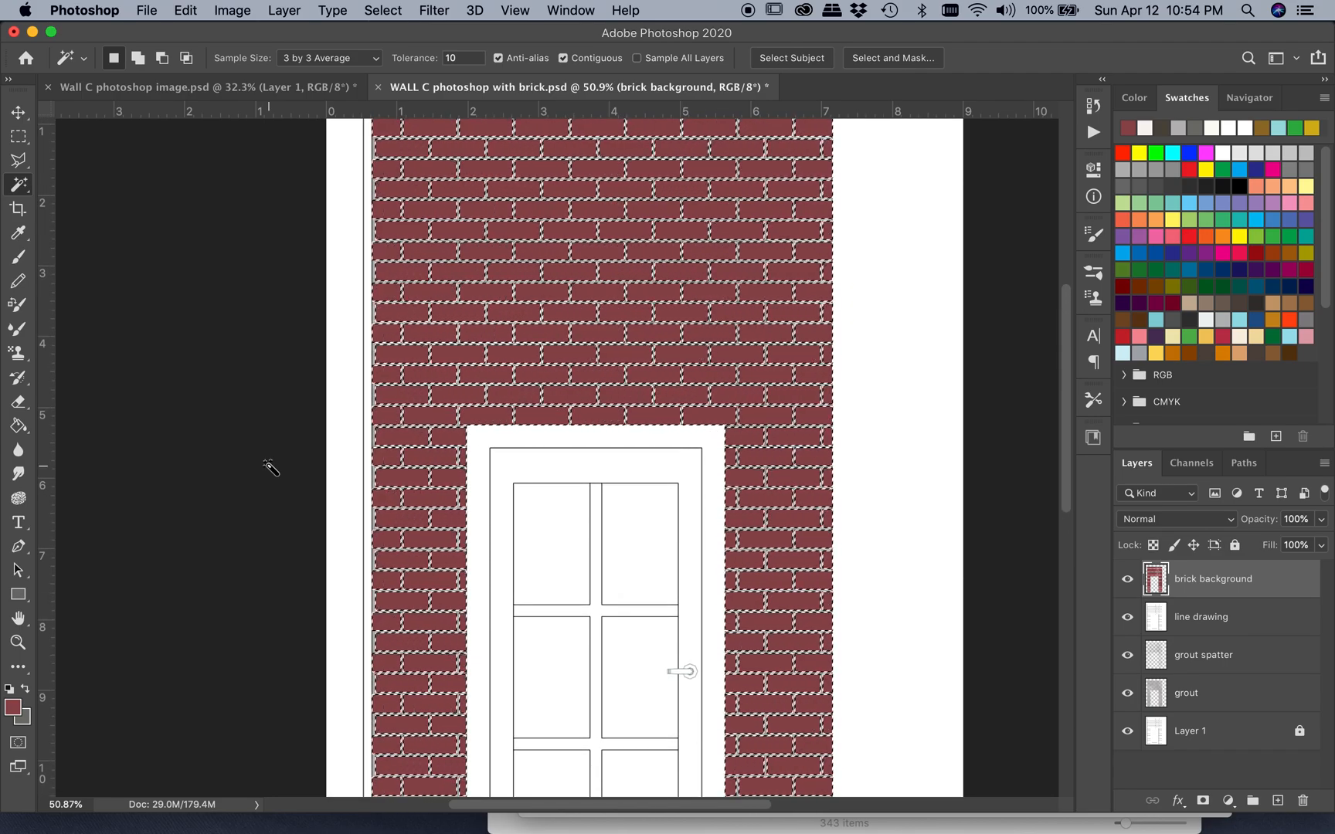
pyautogui.click(371, 10)
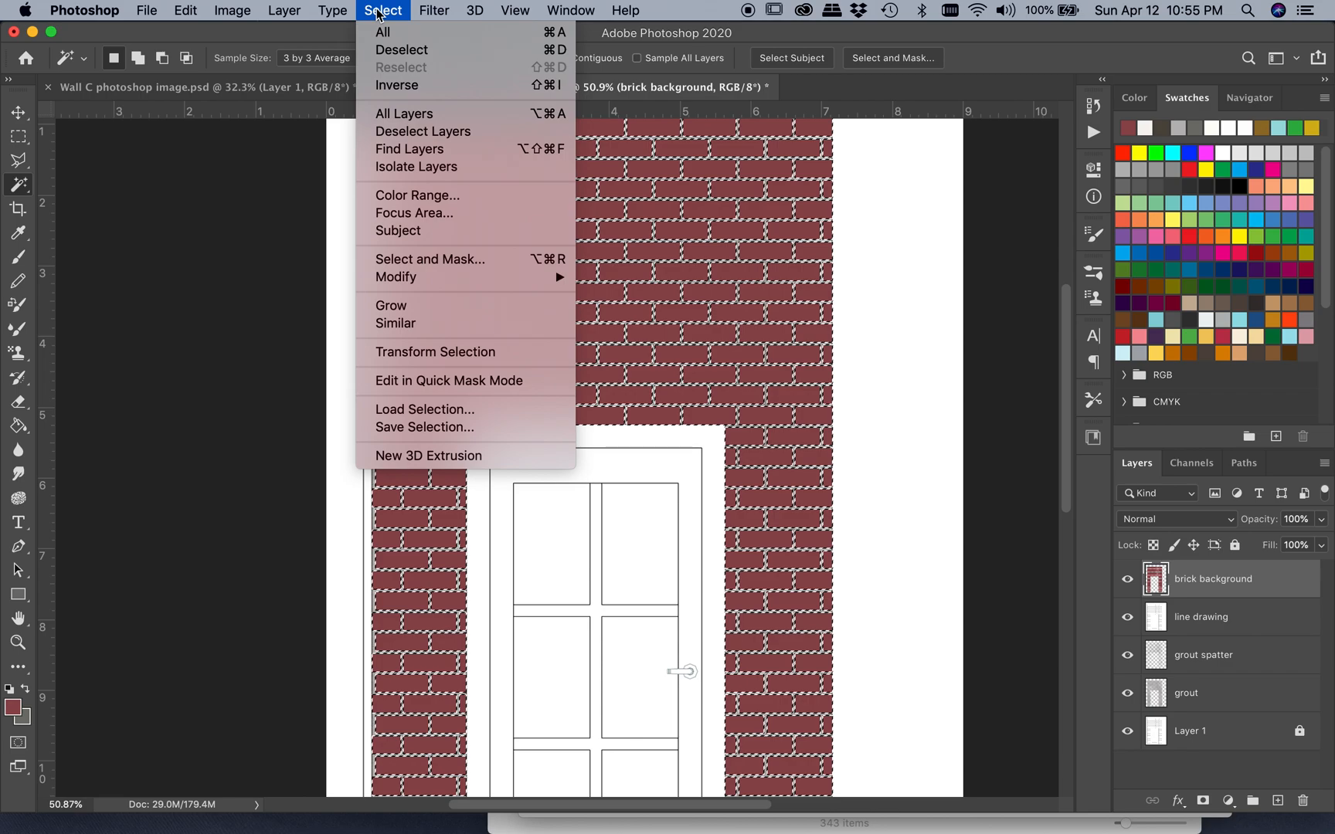
pyautogui.click(398, 53)
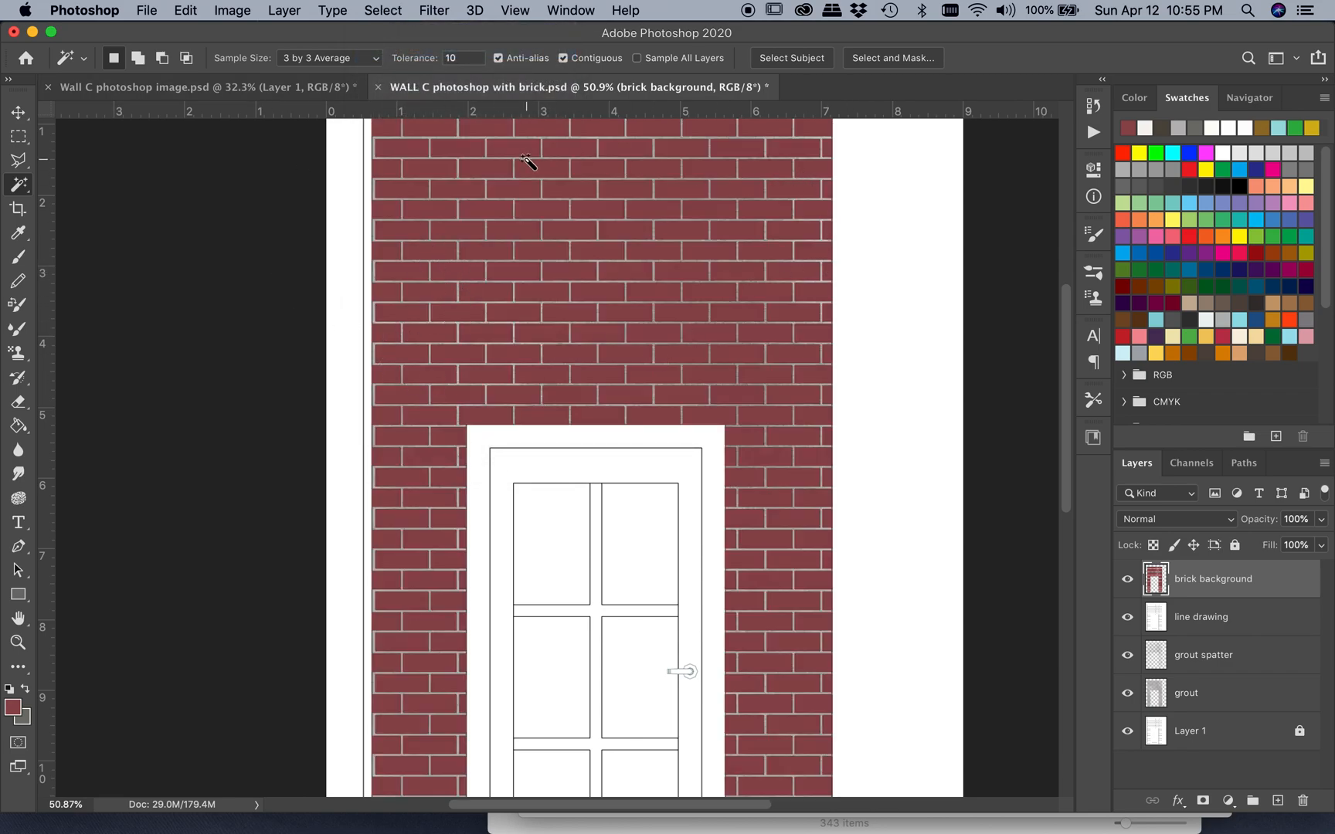
pyautogui.scroll(3, 469, 310)
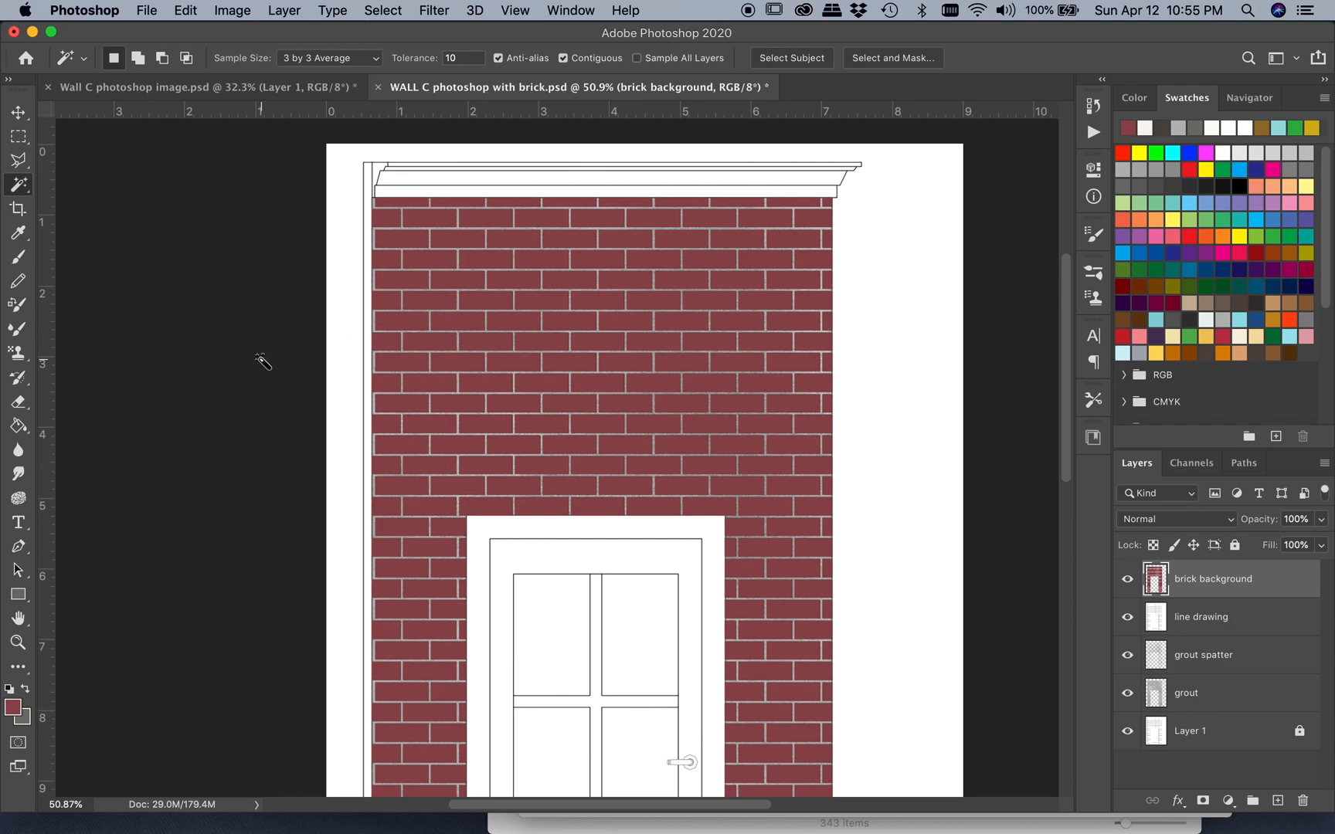
pyautogui.scroll(-7, 262, 361)
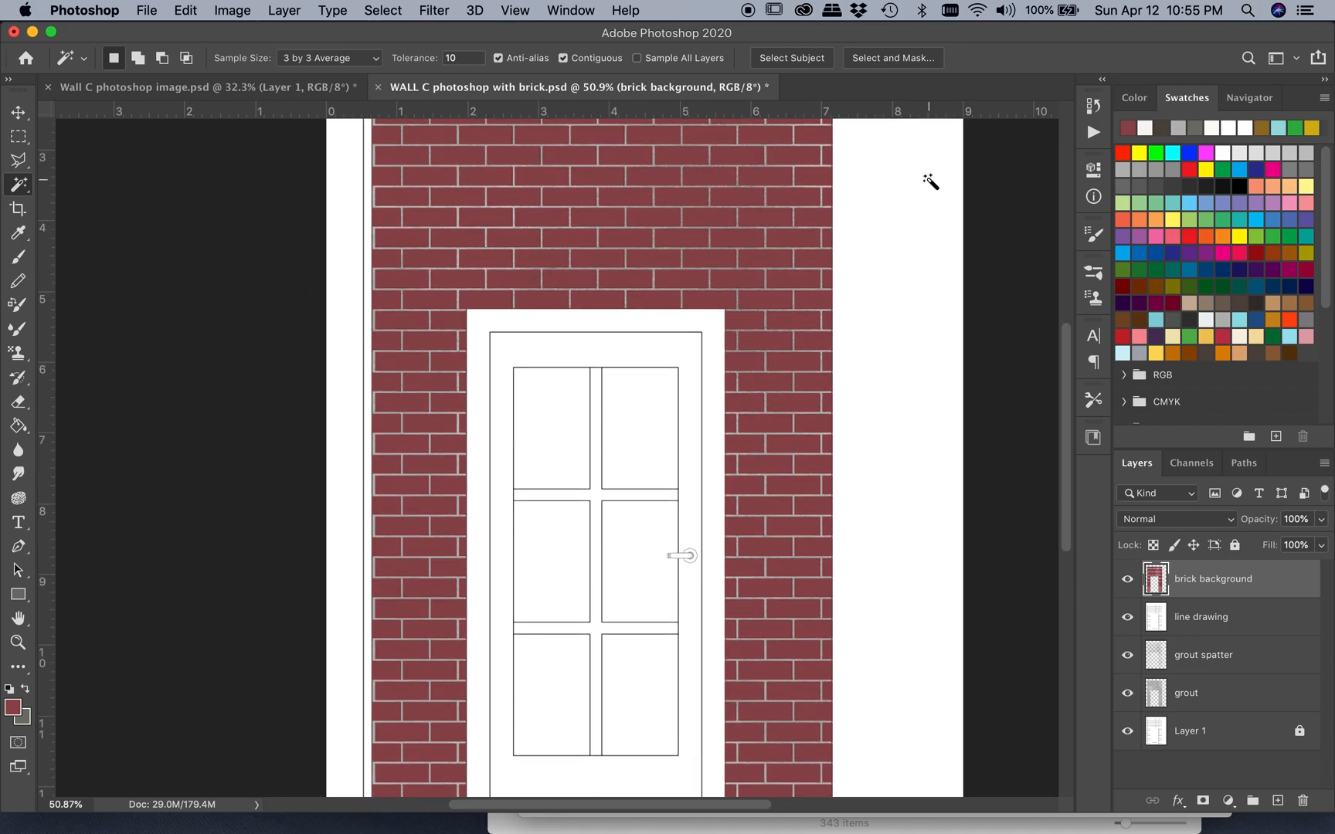
pyautogui.click(1091, 108)
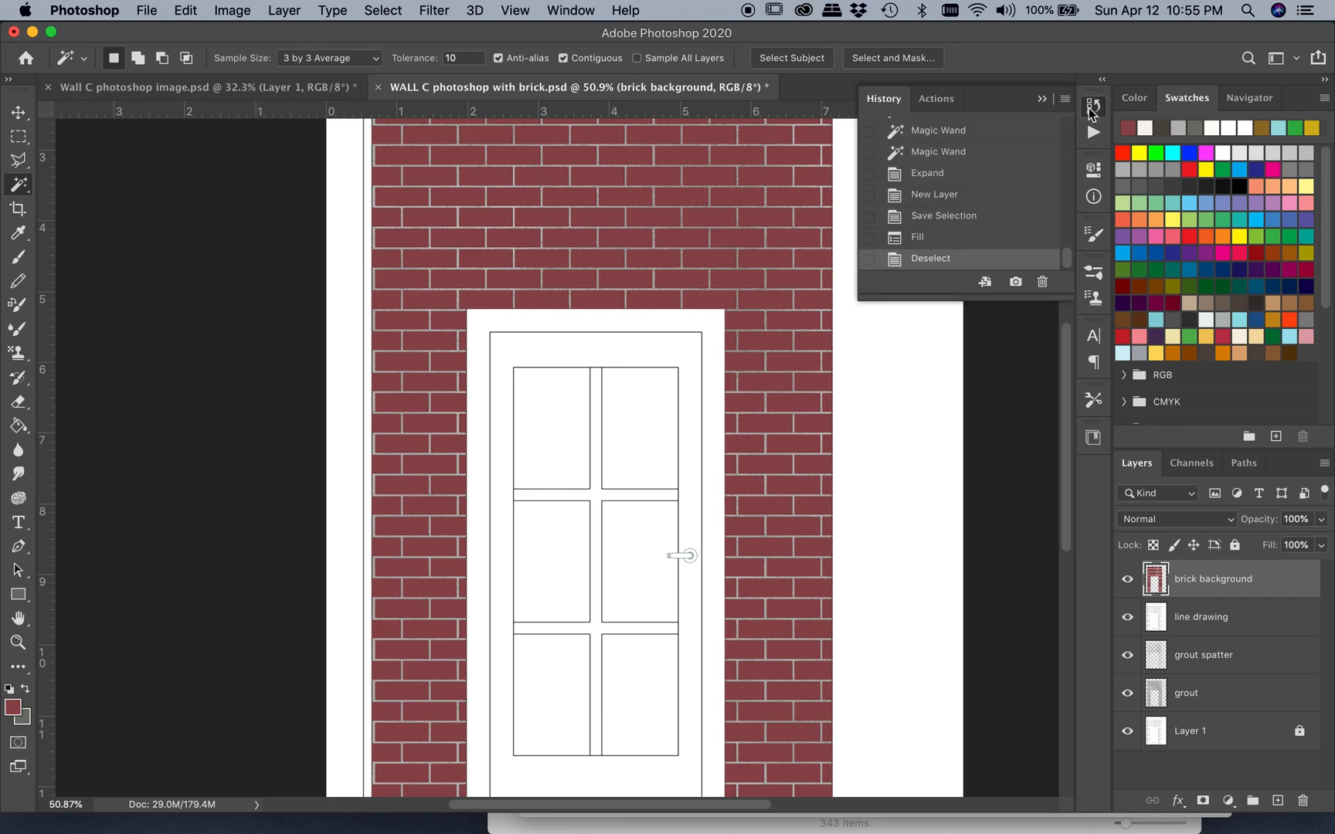
pyautogui.click(918, 238)
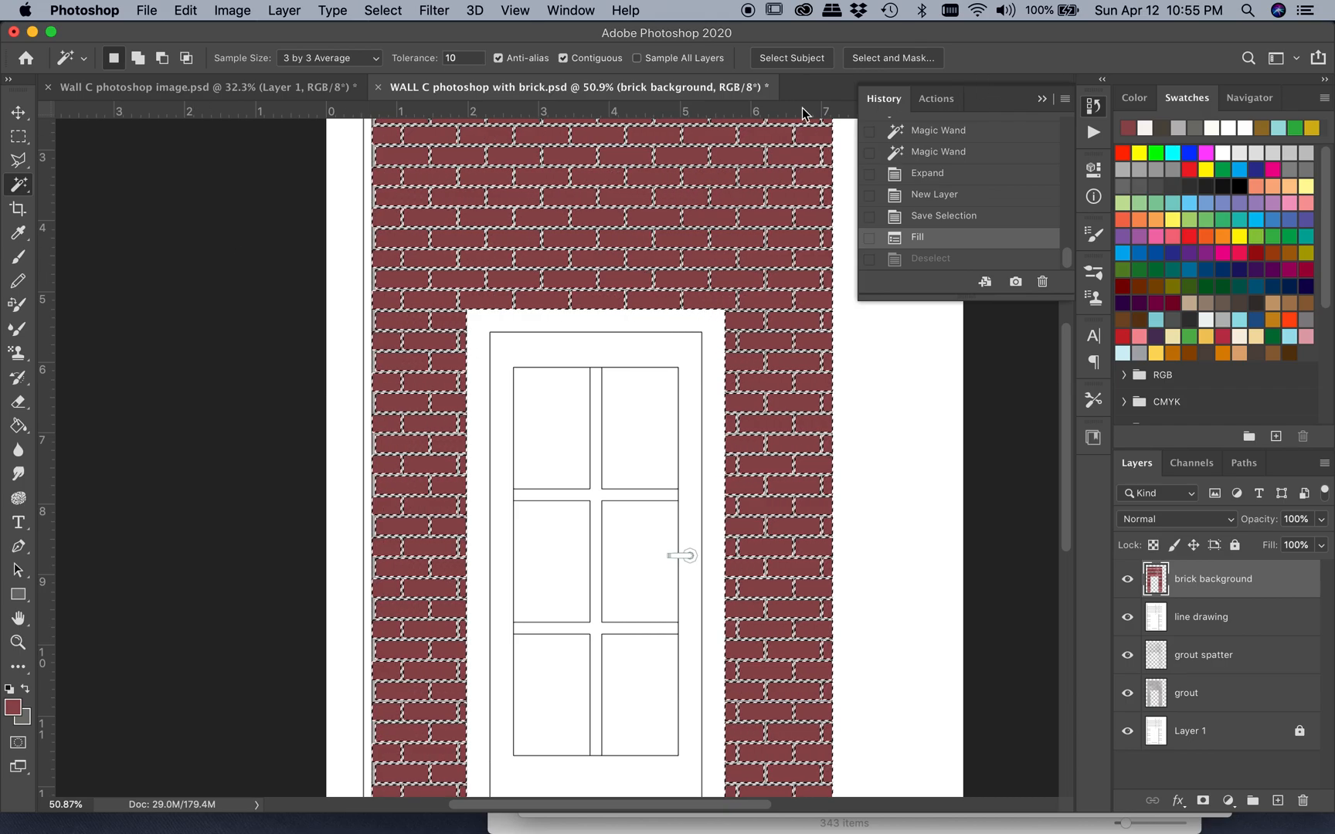
# Create a new layer named "brick texture" above the brick background layer
pyautogui.click(1042, 99)
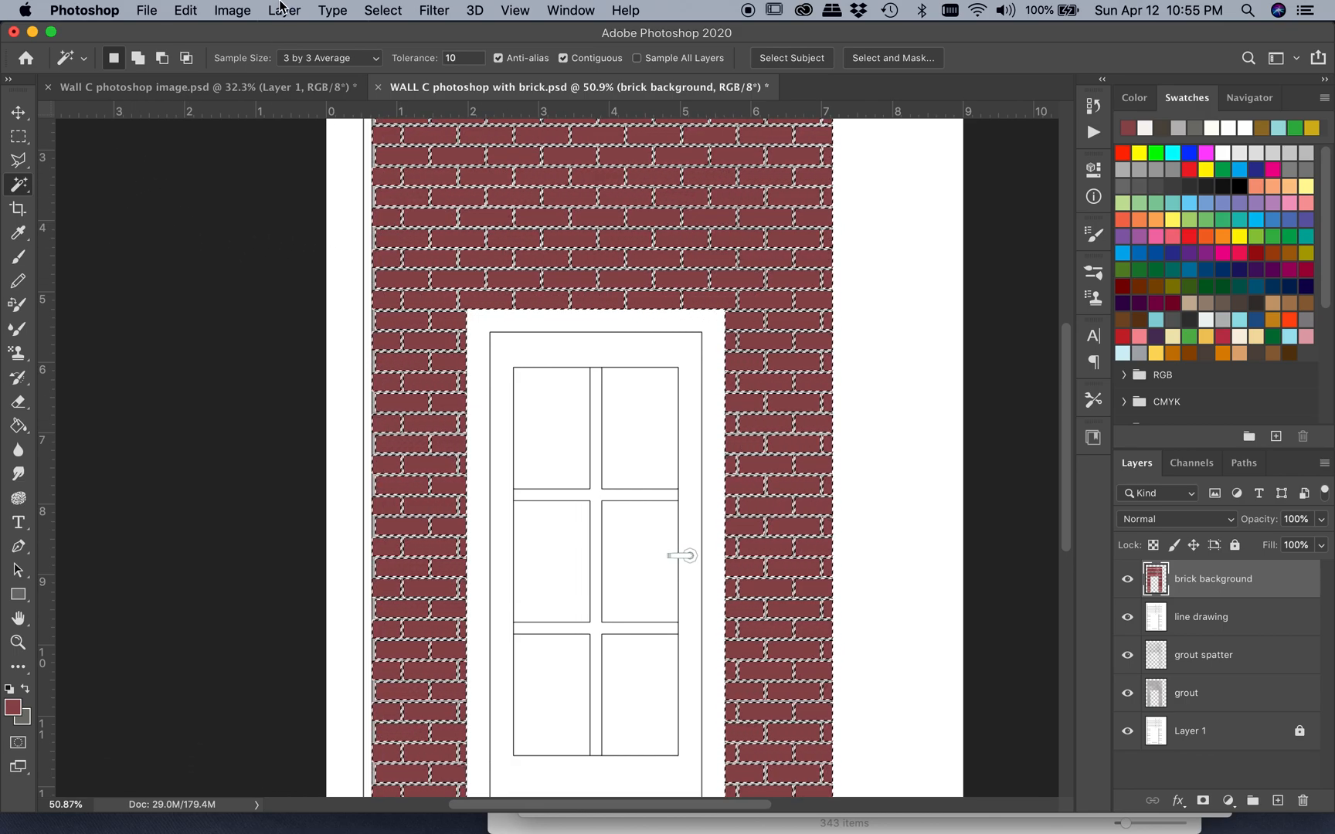
pyautogui.click(231, 10)
pyautogui.moveTo(291, 32)
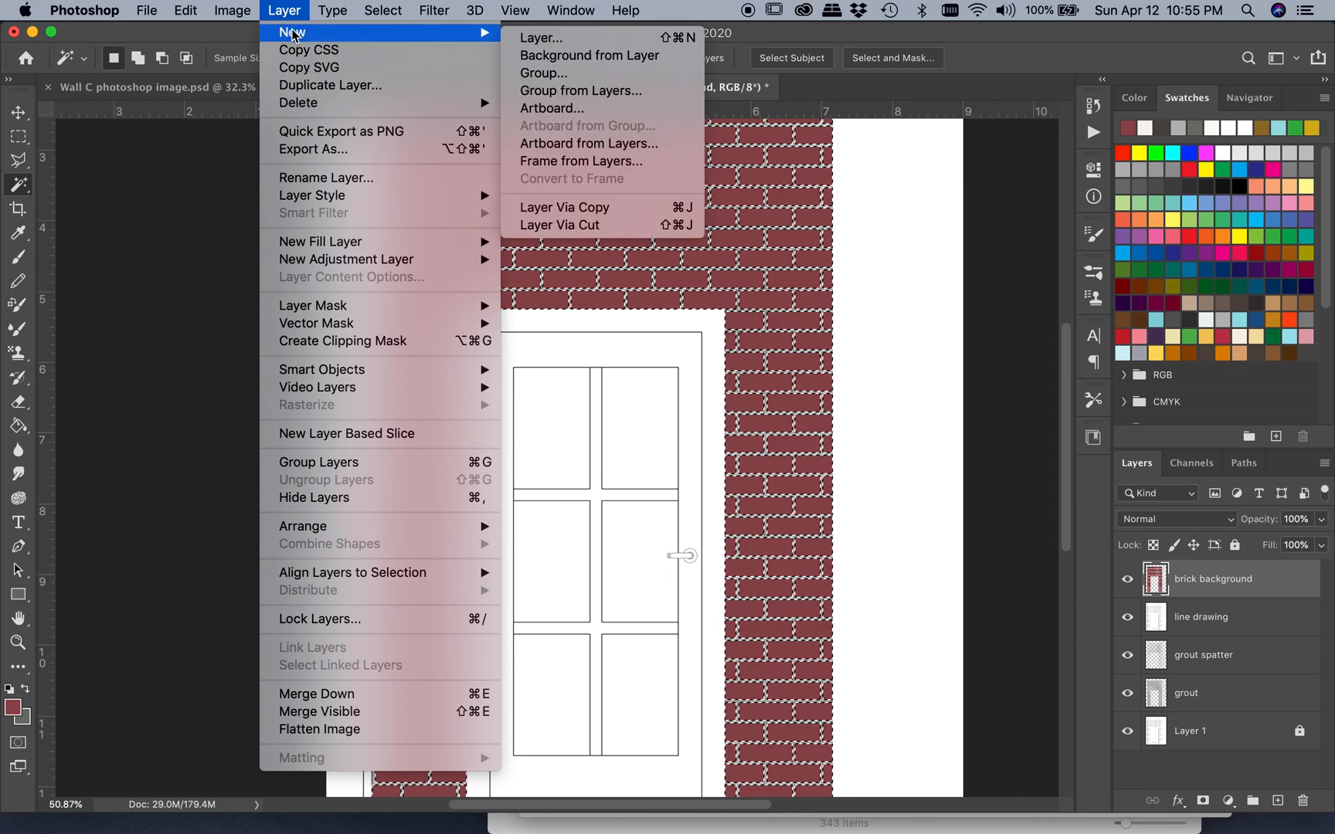
pyautogui.click(555, 40)
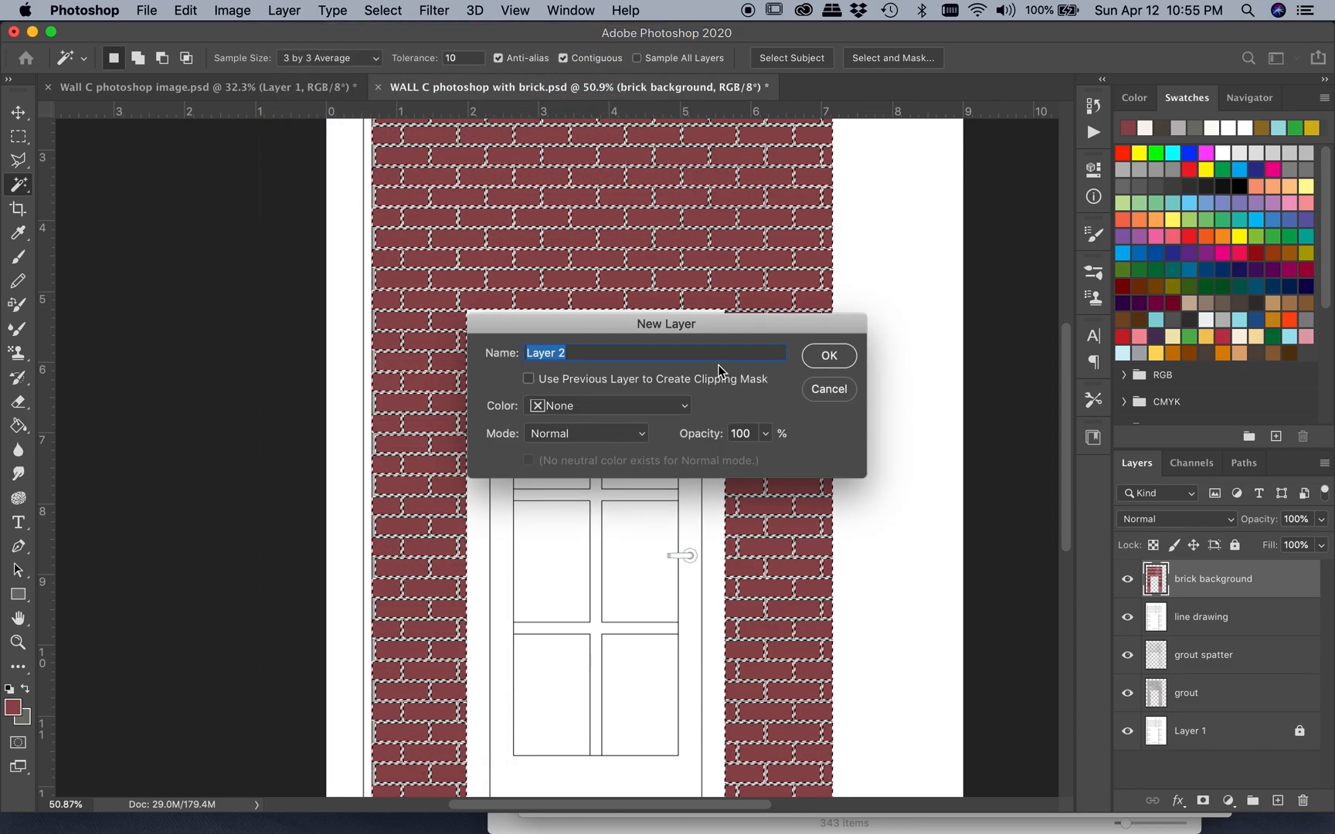
pyautogui.write('brick t')
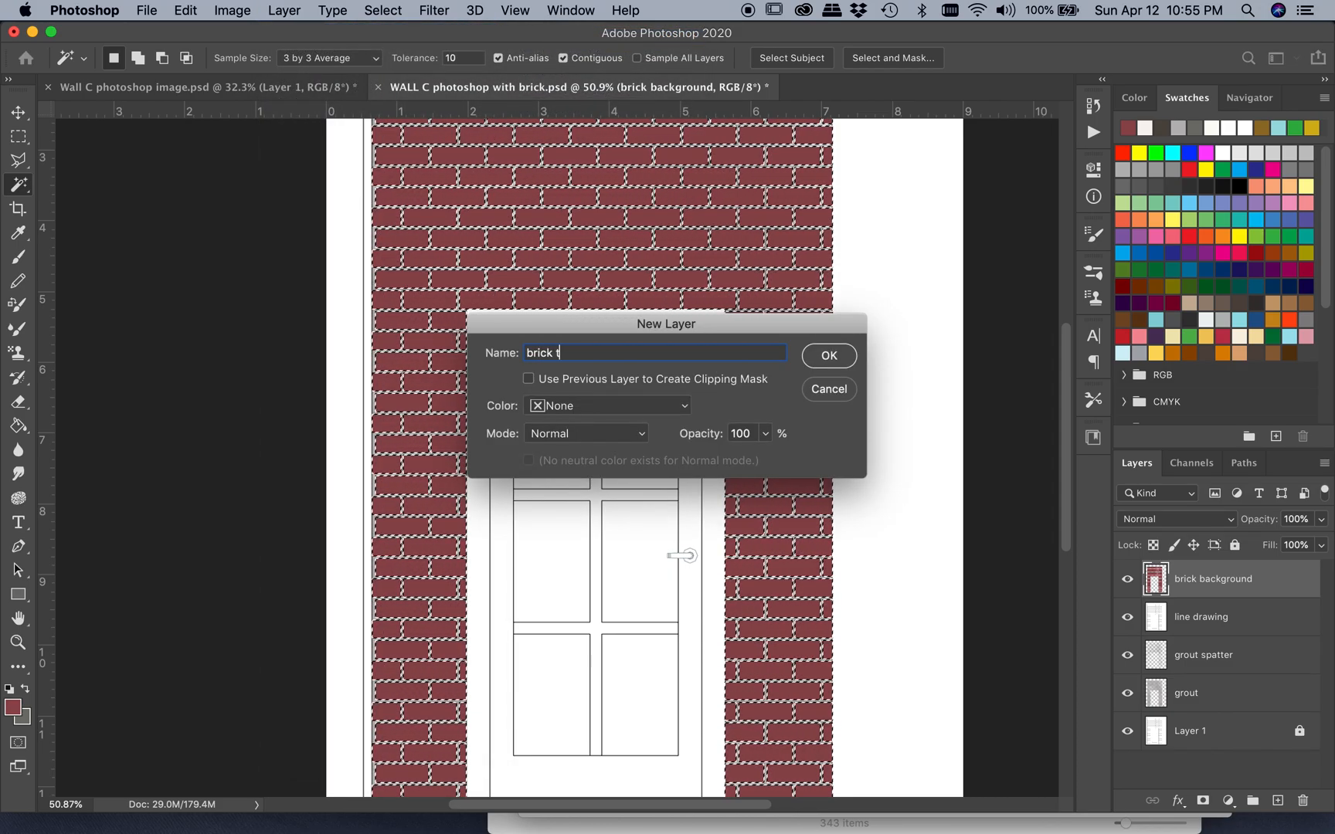
pyautogui.write('exture')
pyautogui.press('Return')
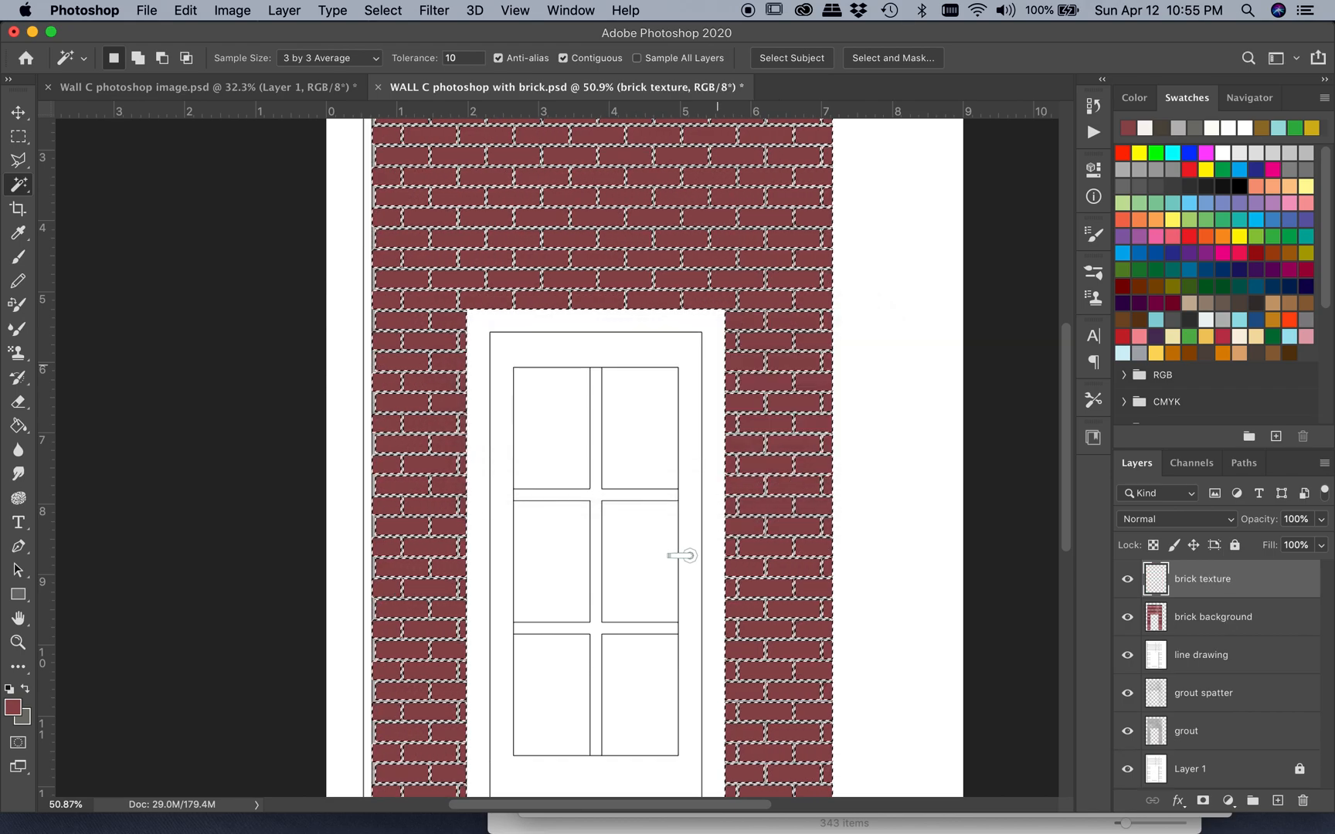
# Set the foreground color to a more saturated brick red, hex 8e313a
pyautogui.click(13, 707)
pyautogui.click(922, 469)
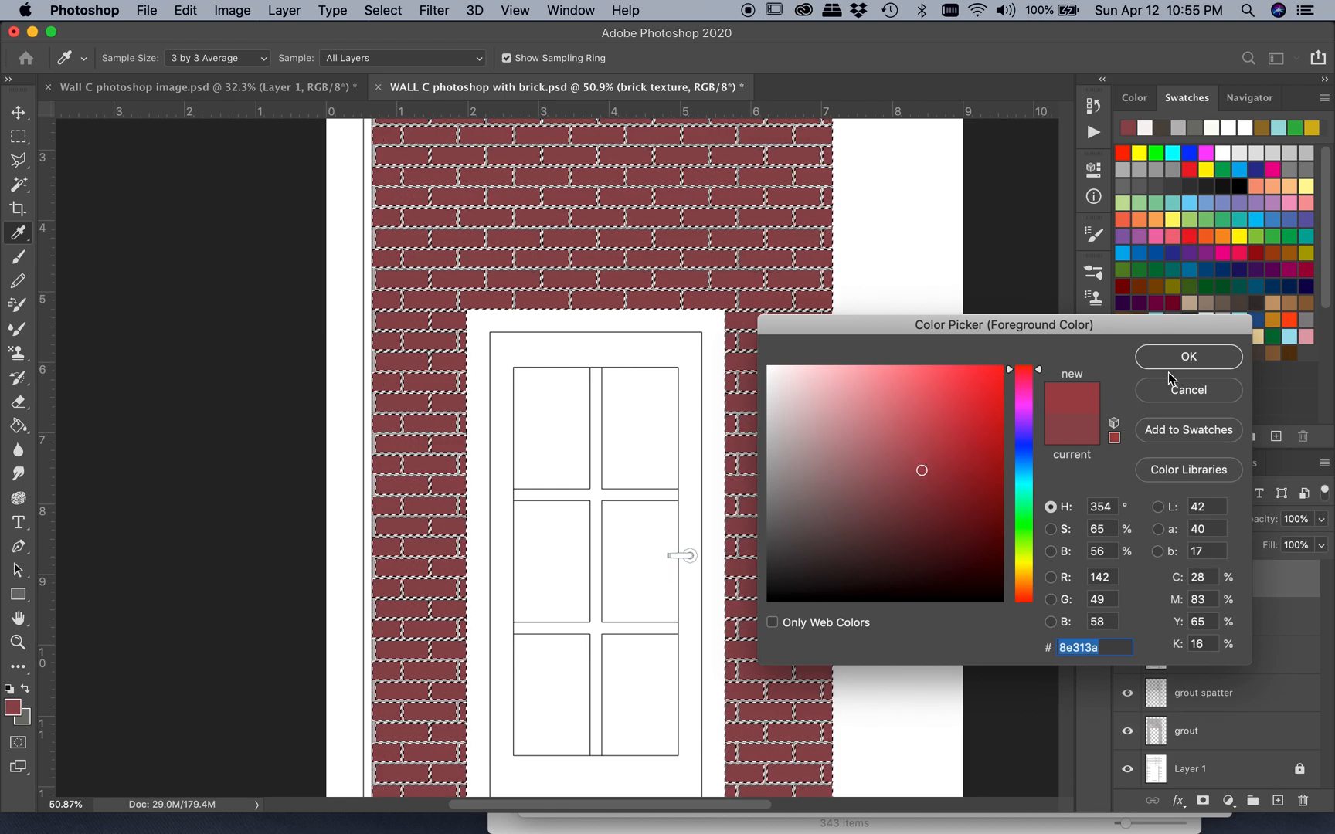
pyautogui.click(1188, 356)
# Set the background color to a dark brick red, hex 57282c, keeping the brighter red as the foreground color
pyautogui.click(25, 689)
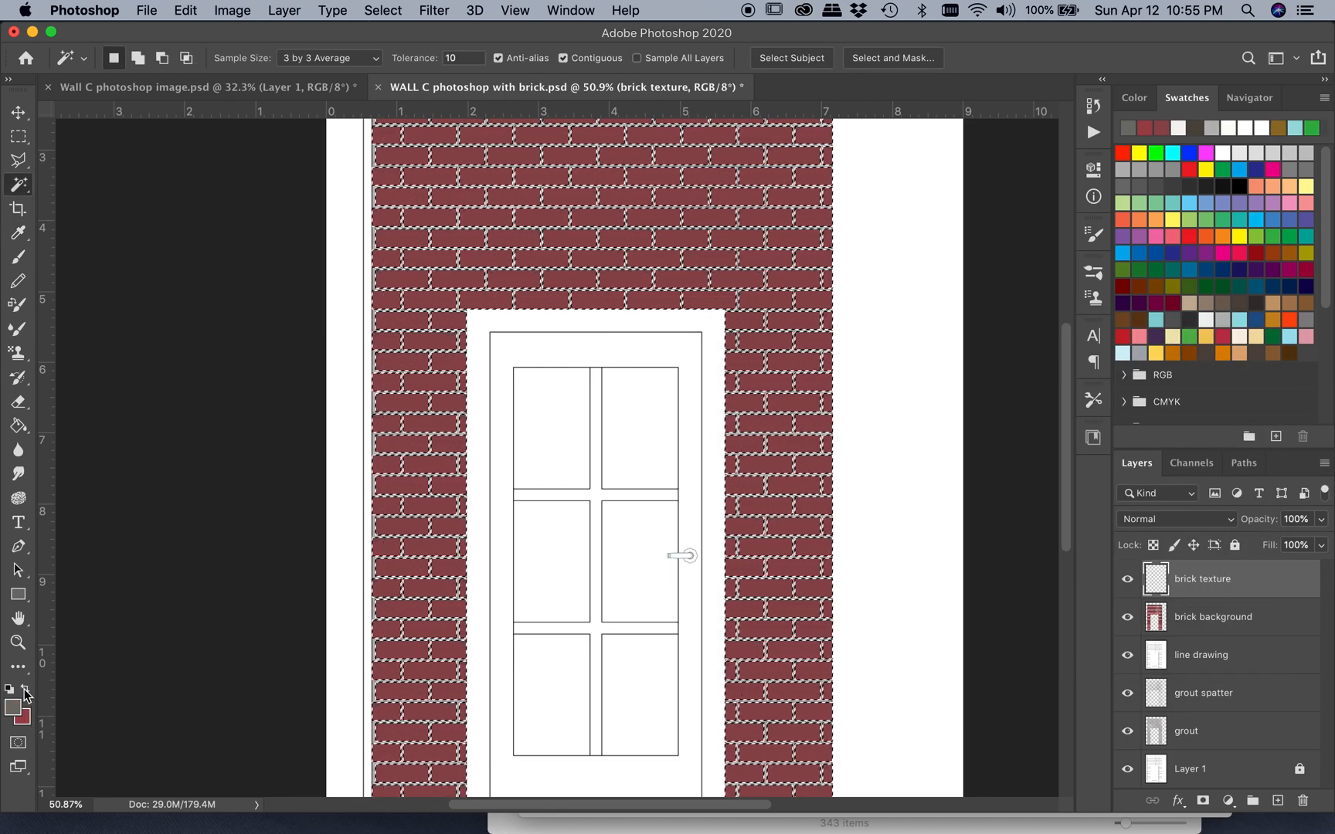
pyautogui.click(13, 707)
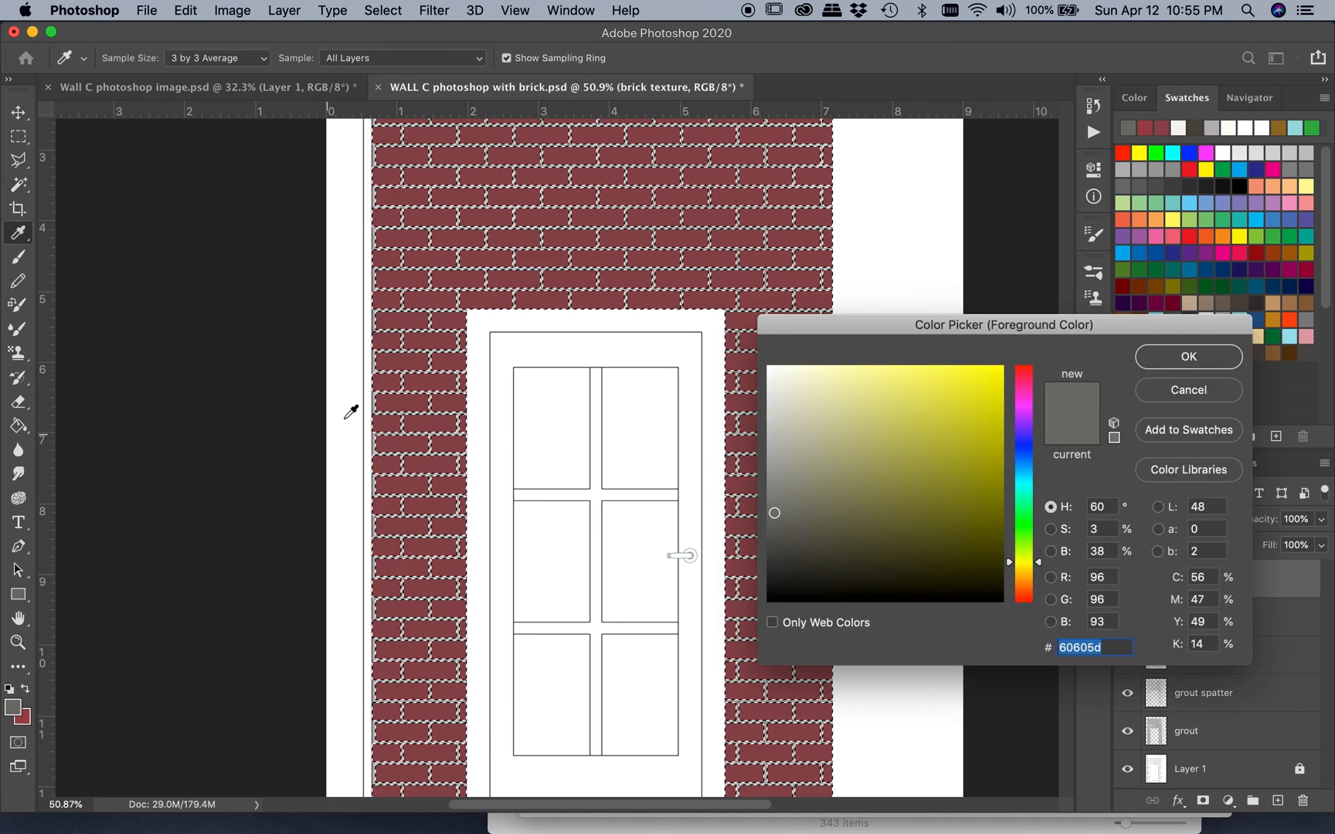
pyautogui.click(443, 339)
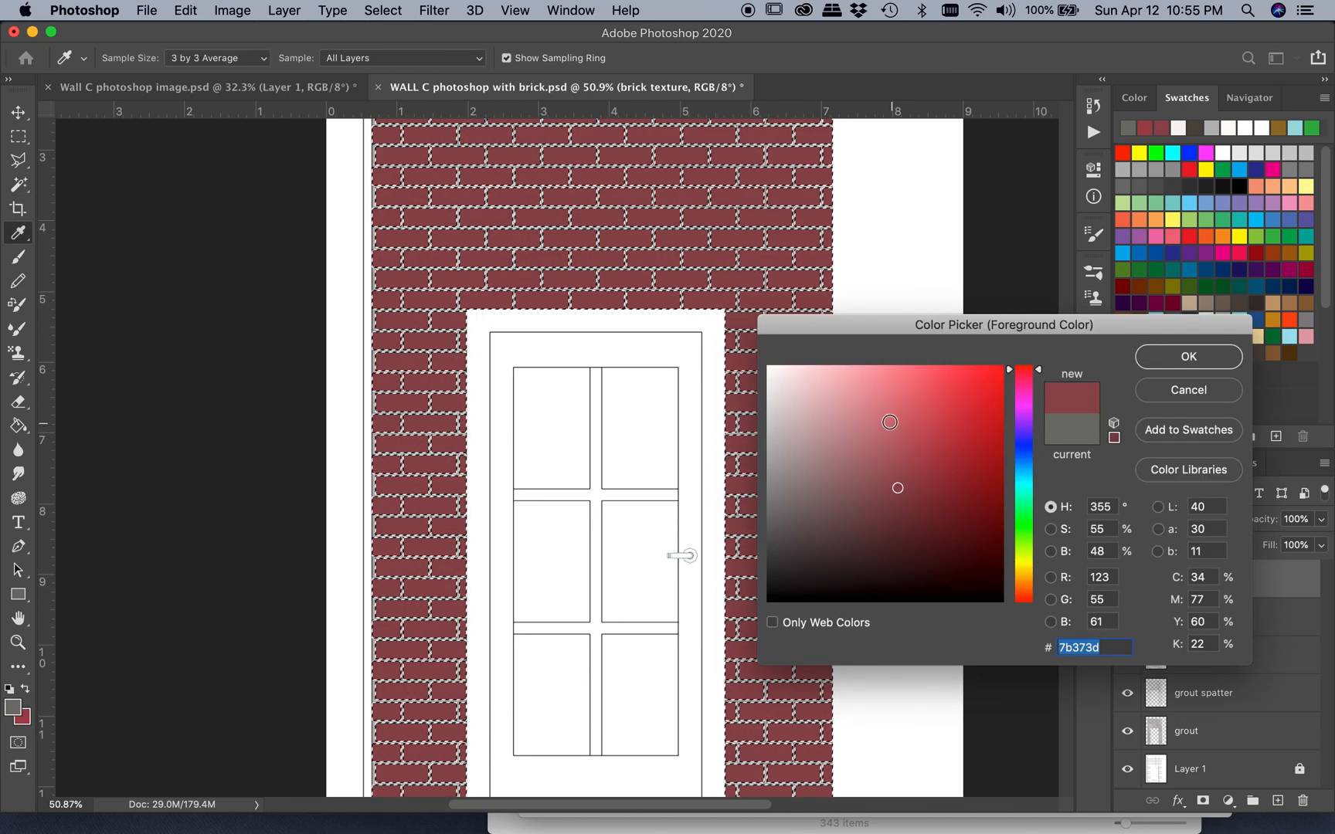
pyautogui.click(866, 496)
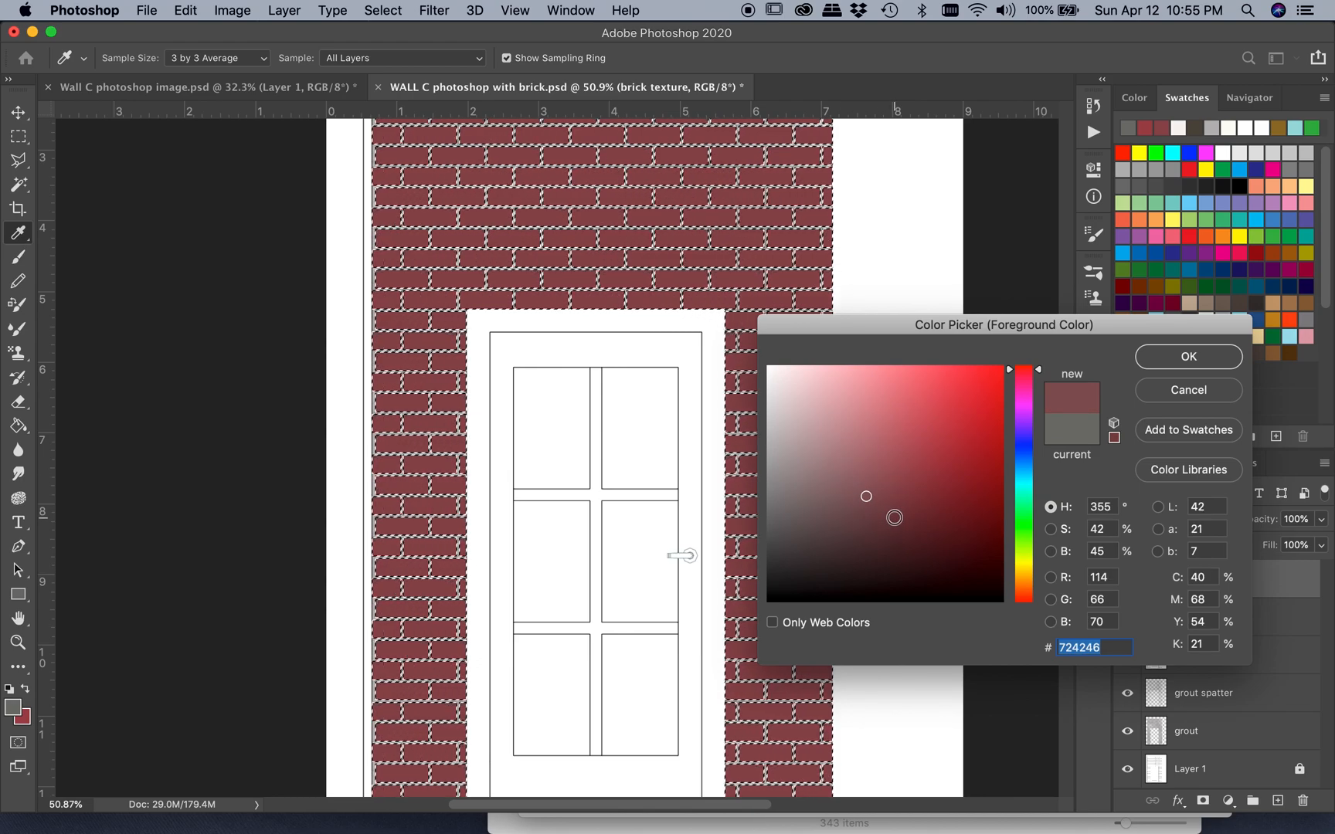
pyautogui.click(894, 520)
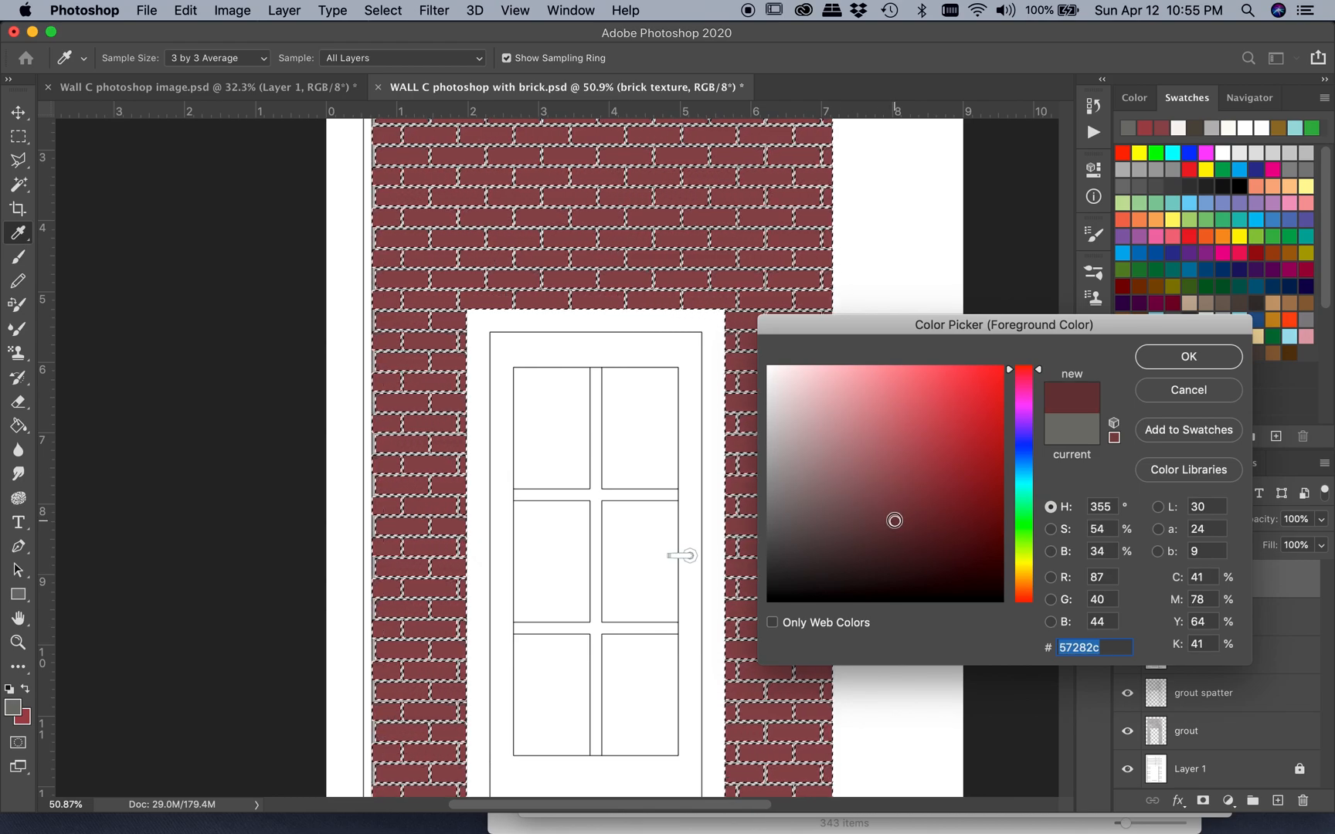
pyautogui.click(1187, 357)
pyautogui.press('w')
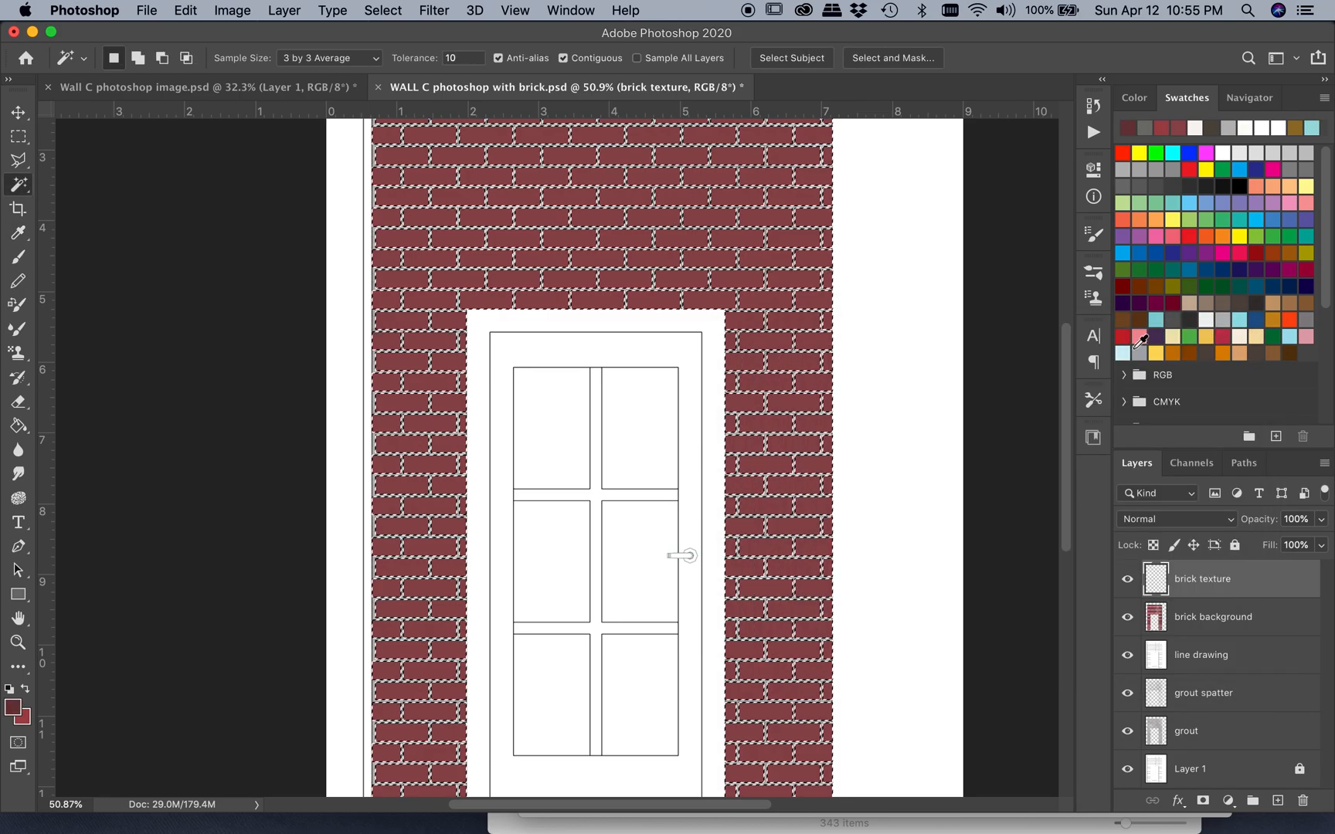
pyautogui.click(24, 689)
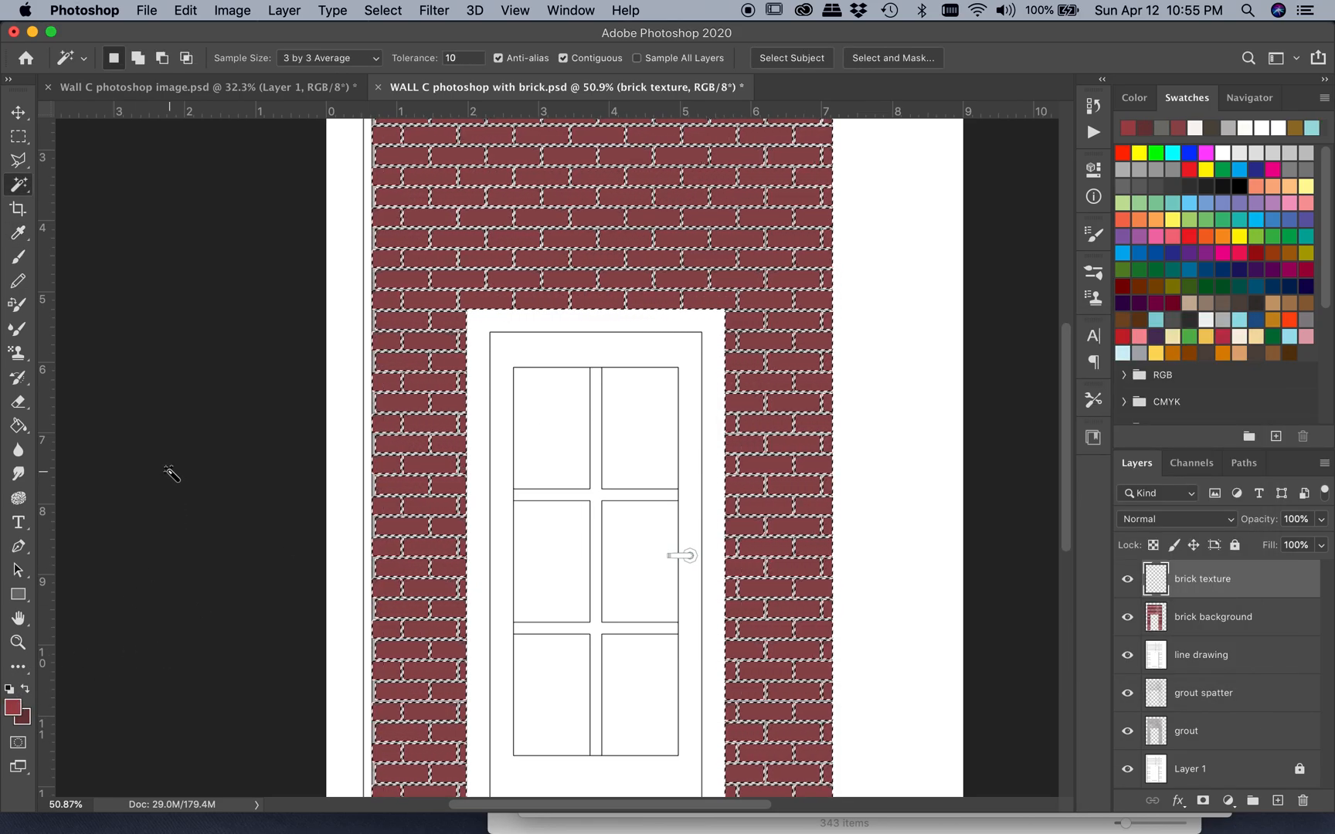
# Find the custom spatter brushes in the preset list and choose the "useful Spatter 2- less scatter" brush
pyautogui.click(1095, 272)
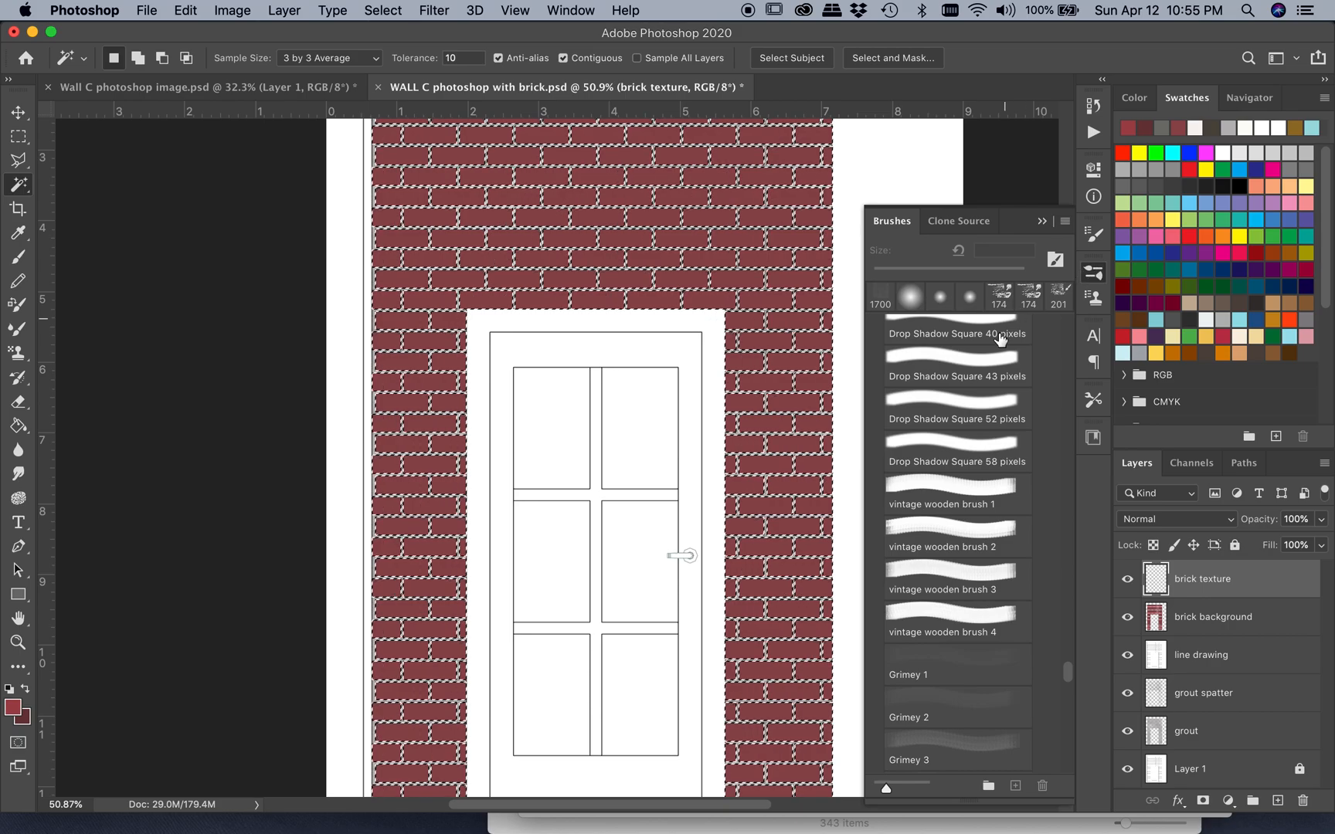
pyautogui.scroll(-10, 956, 440)
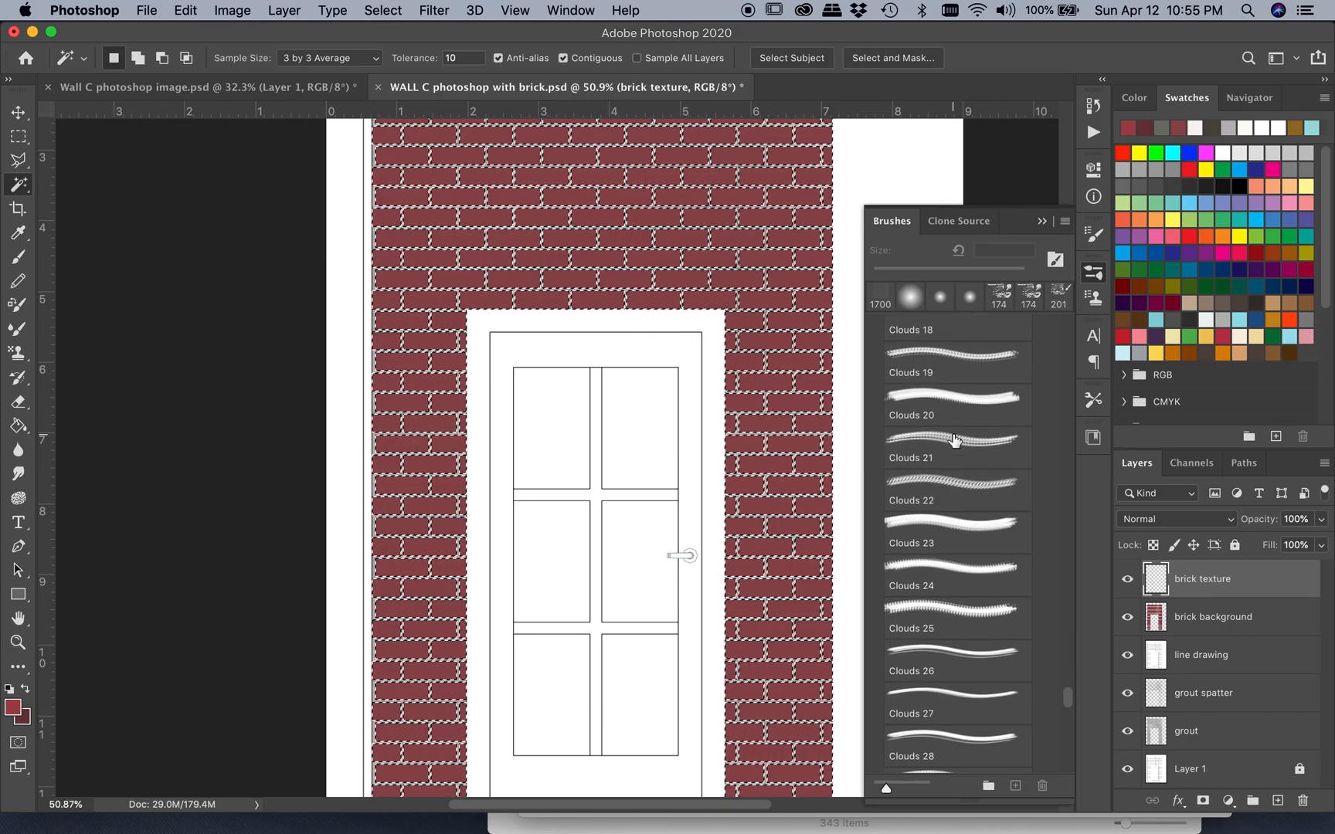
pyautogui.scroll(-15, 956, 440)
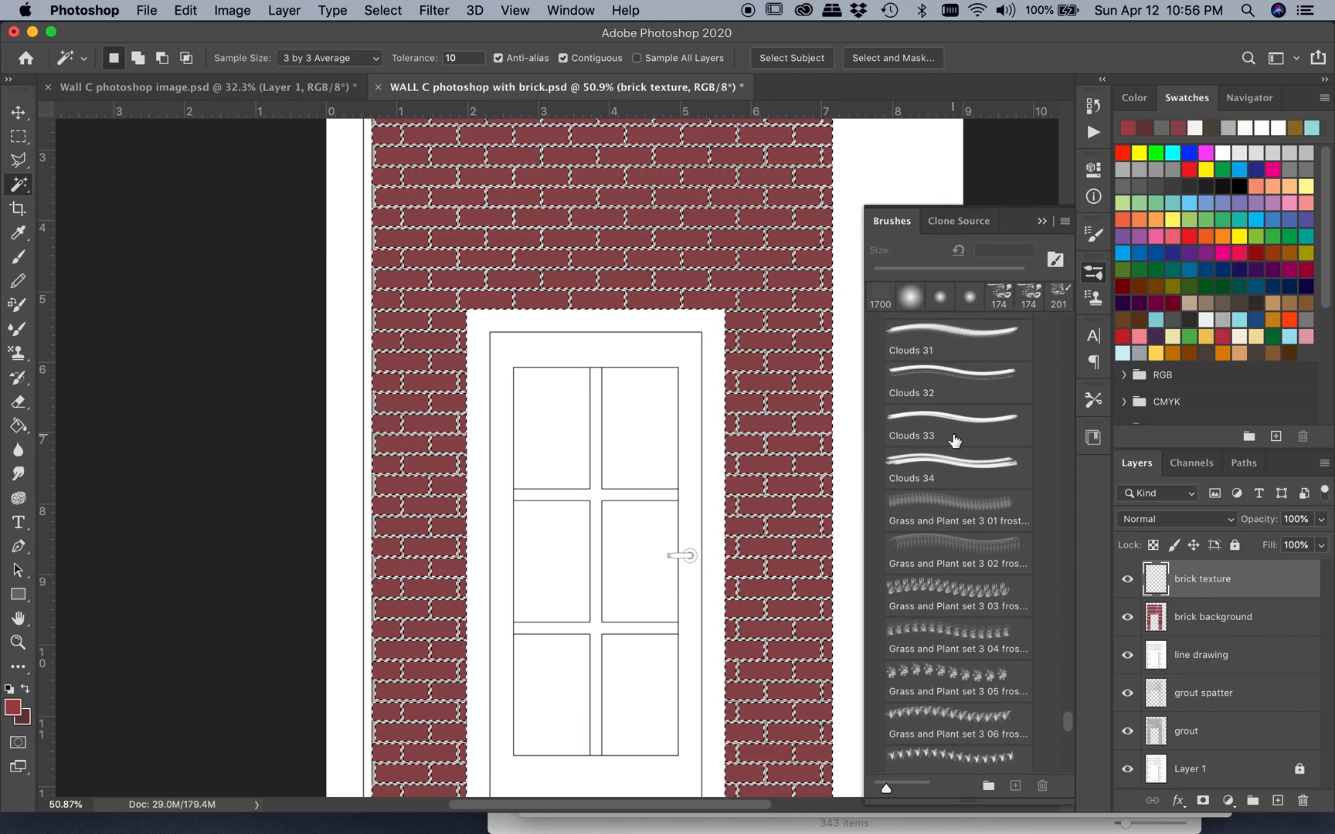
pyautogui.scroll(-12, 955, 440)
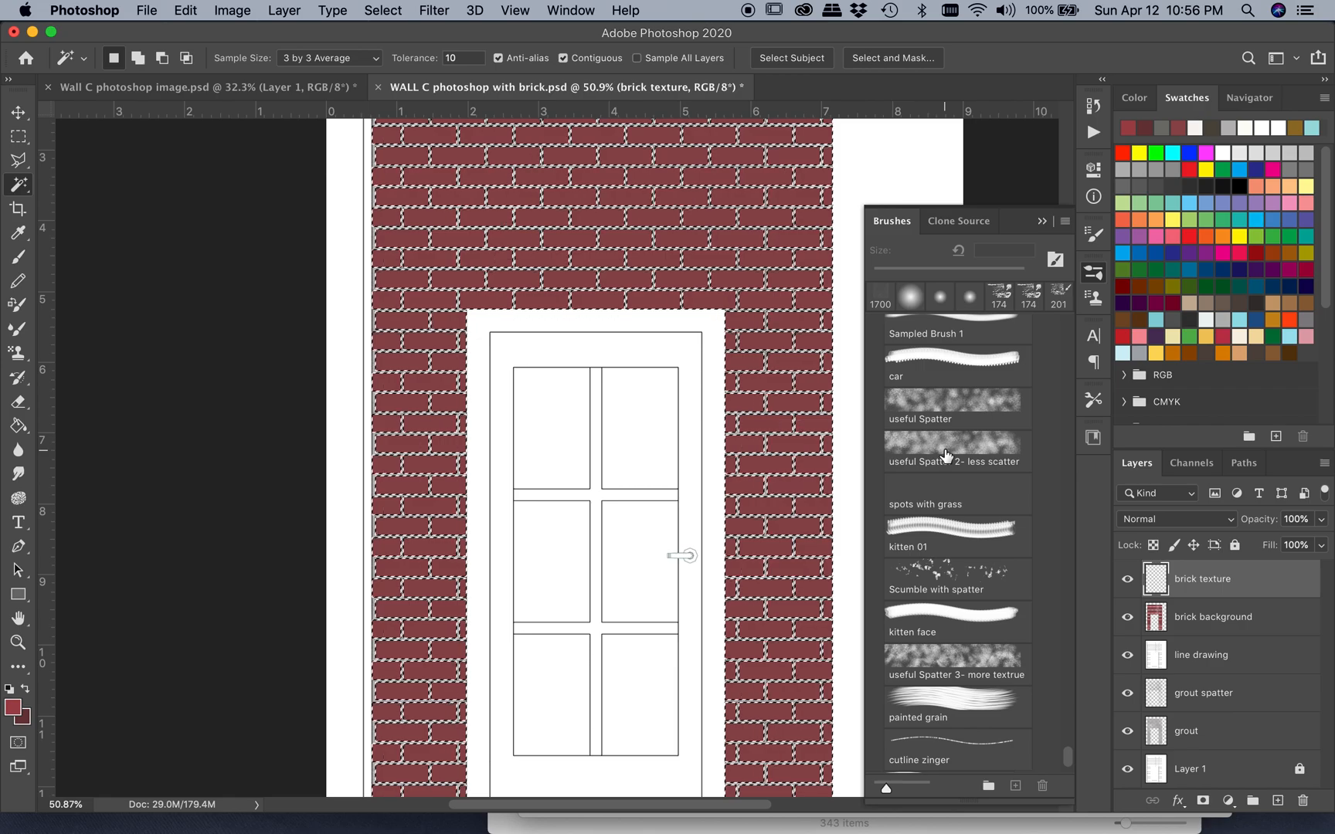
pyautogui.click(937, 400)
pyautogui.click(967, 585)
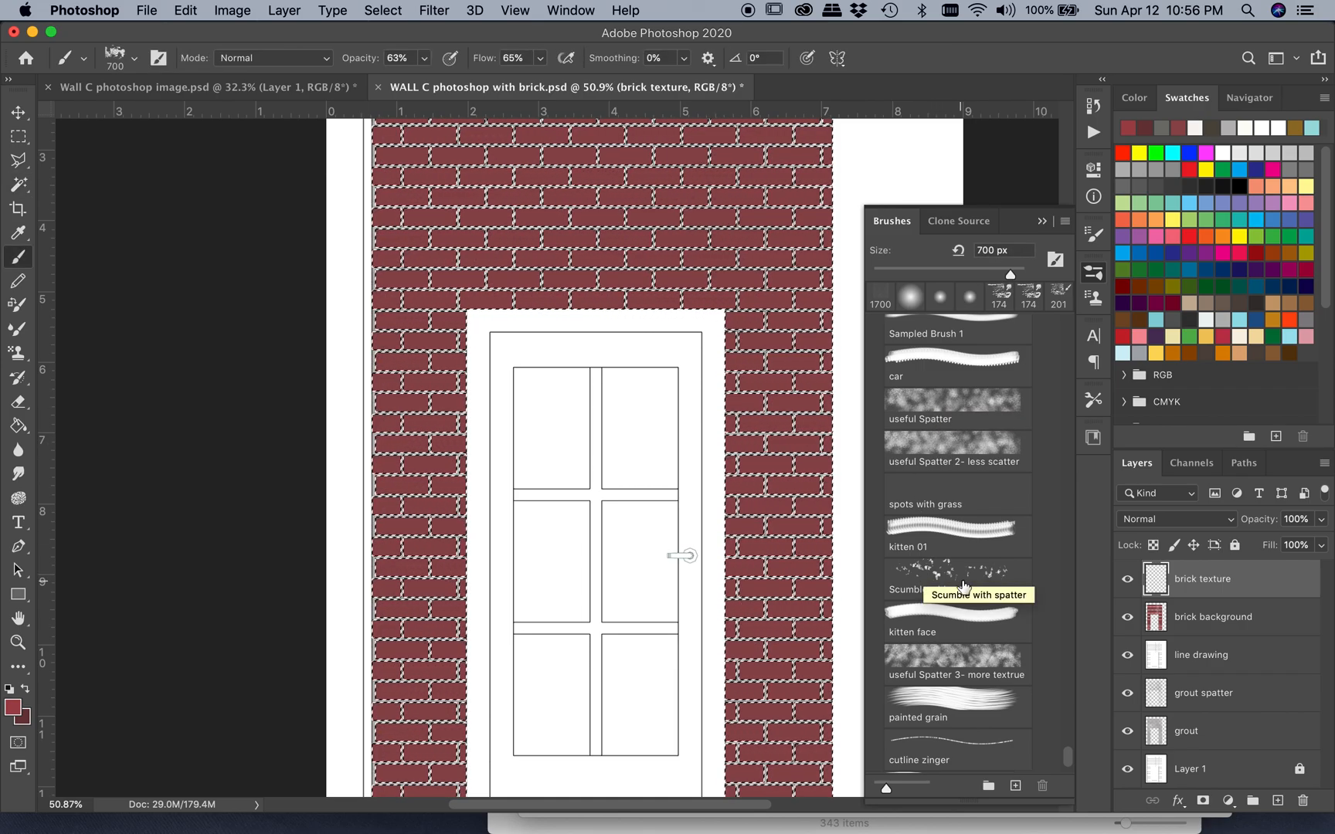
pyautogui.scroll(-2, 962, 591)
pyautogui.click(950, 603)
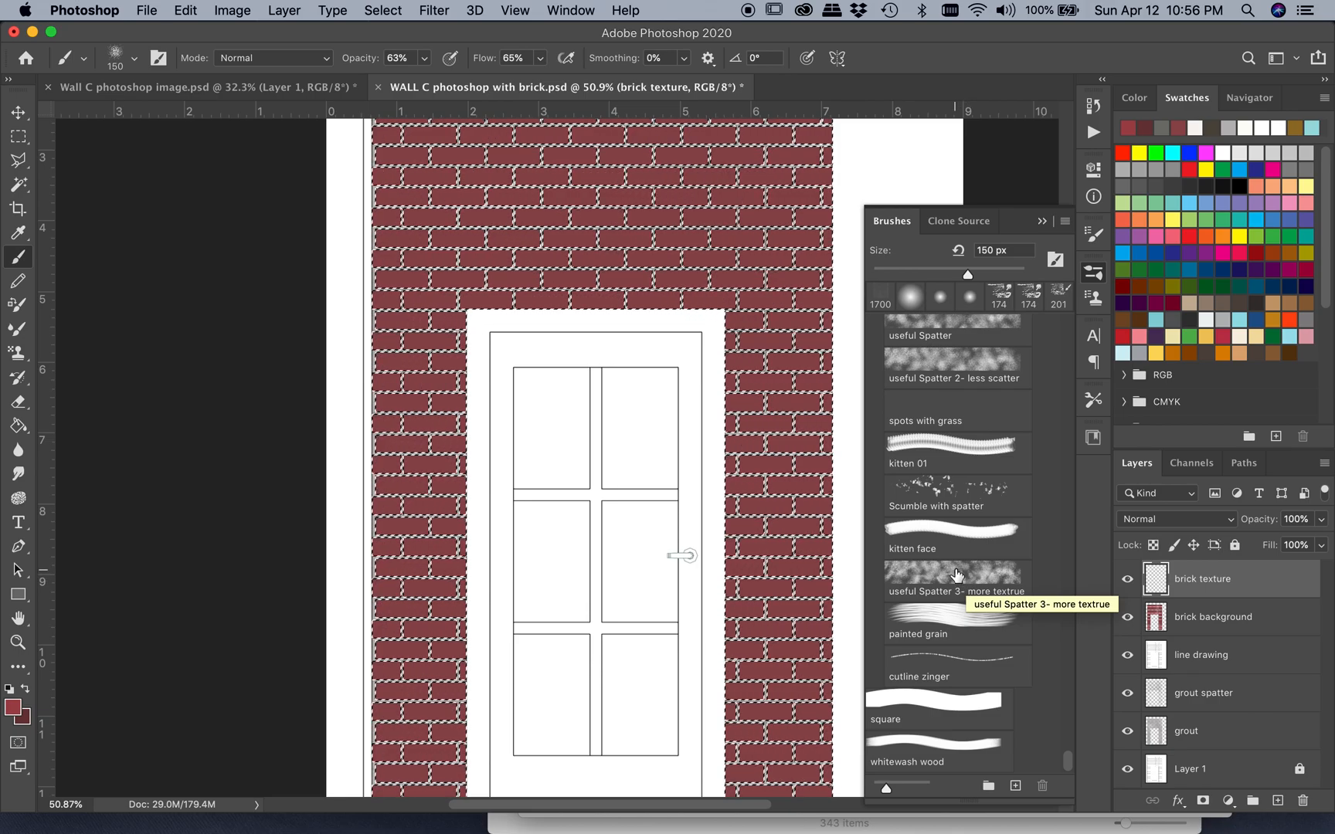
pyautogui.press('w')
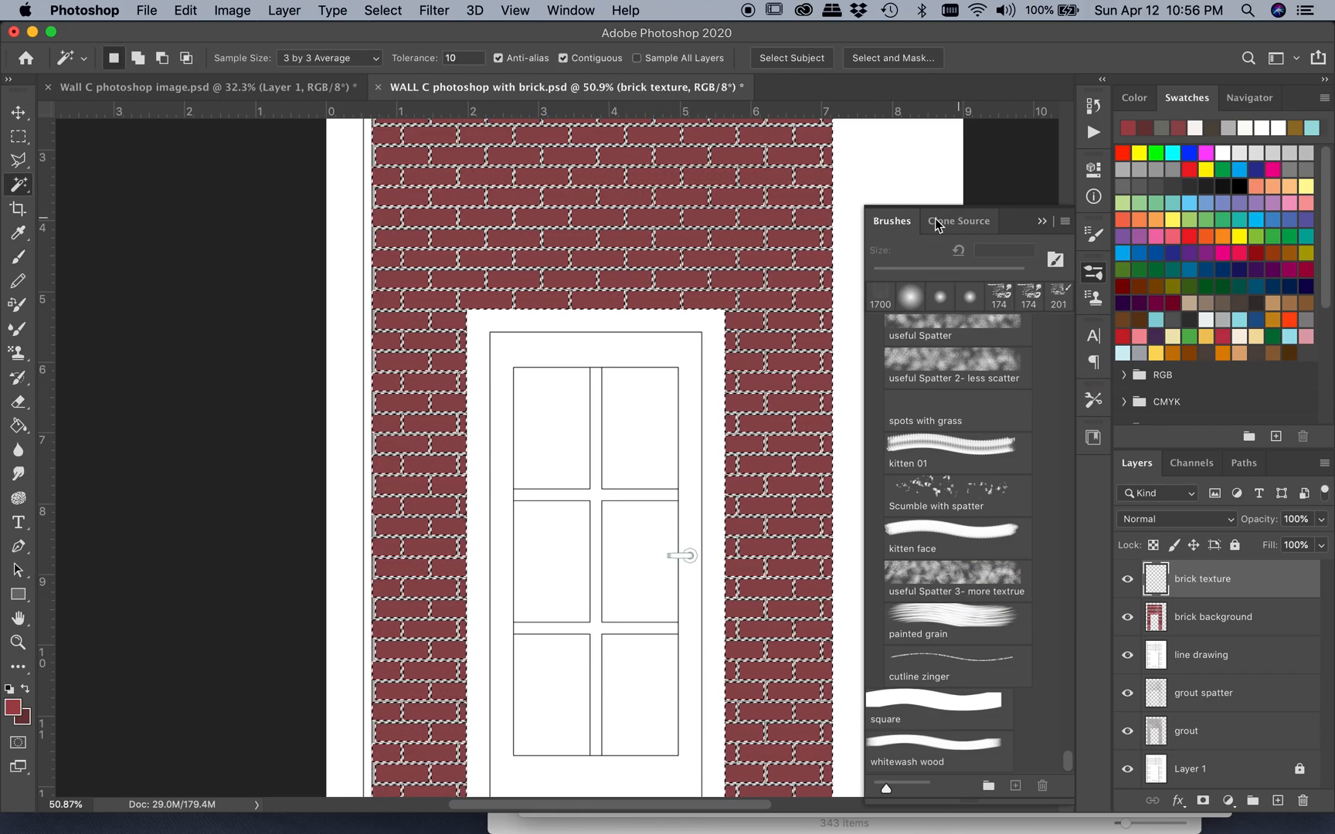
pyautogui.click(954, 363)
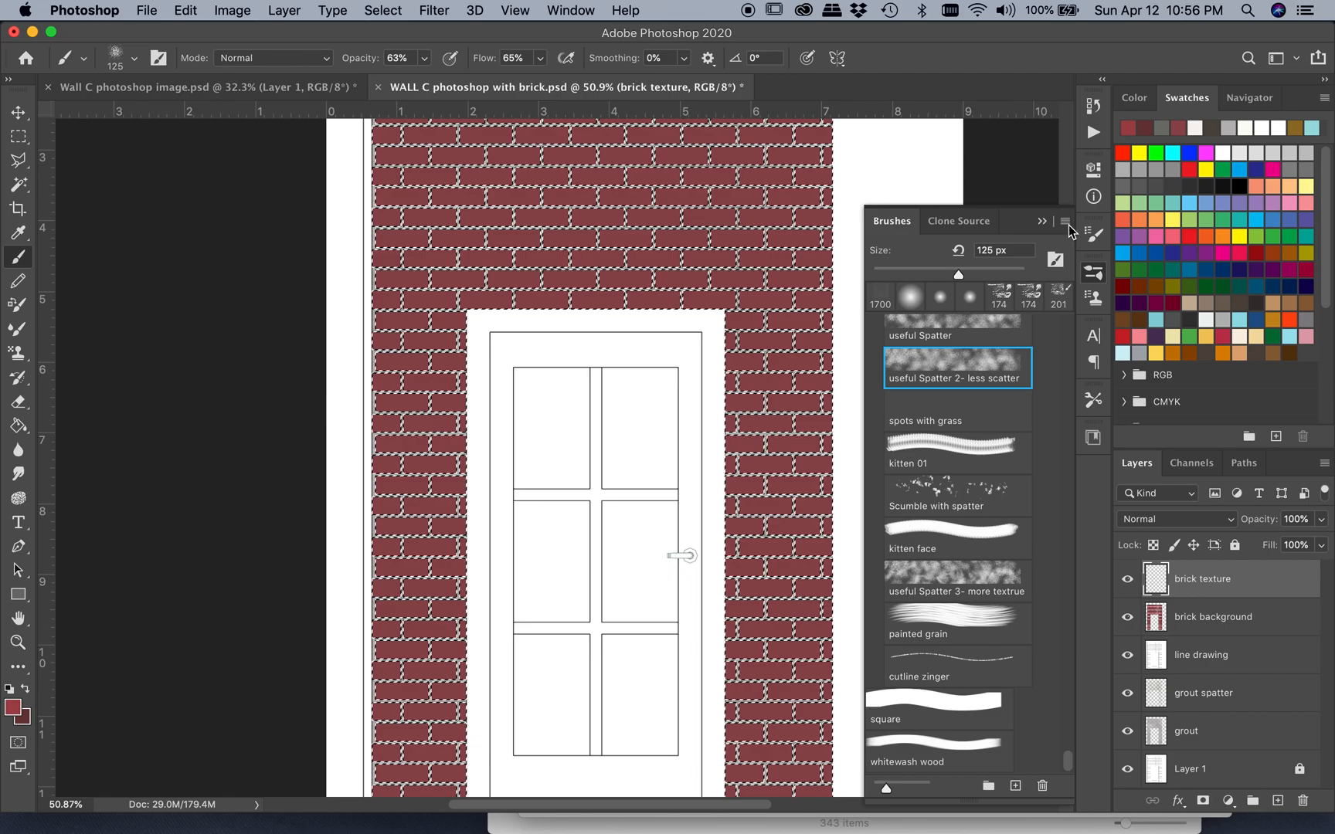
# Examine the spatter brush's Color Dynamics settings and the options for saving it as a new brush preset
pyautogui.click(1091, 234)
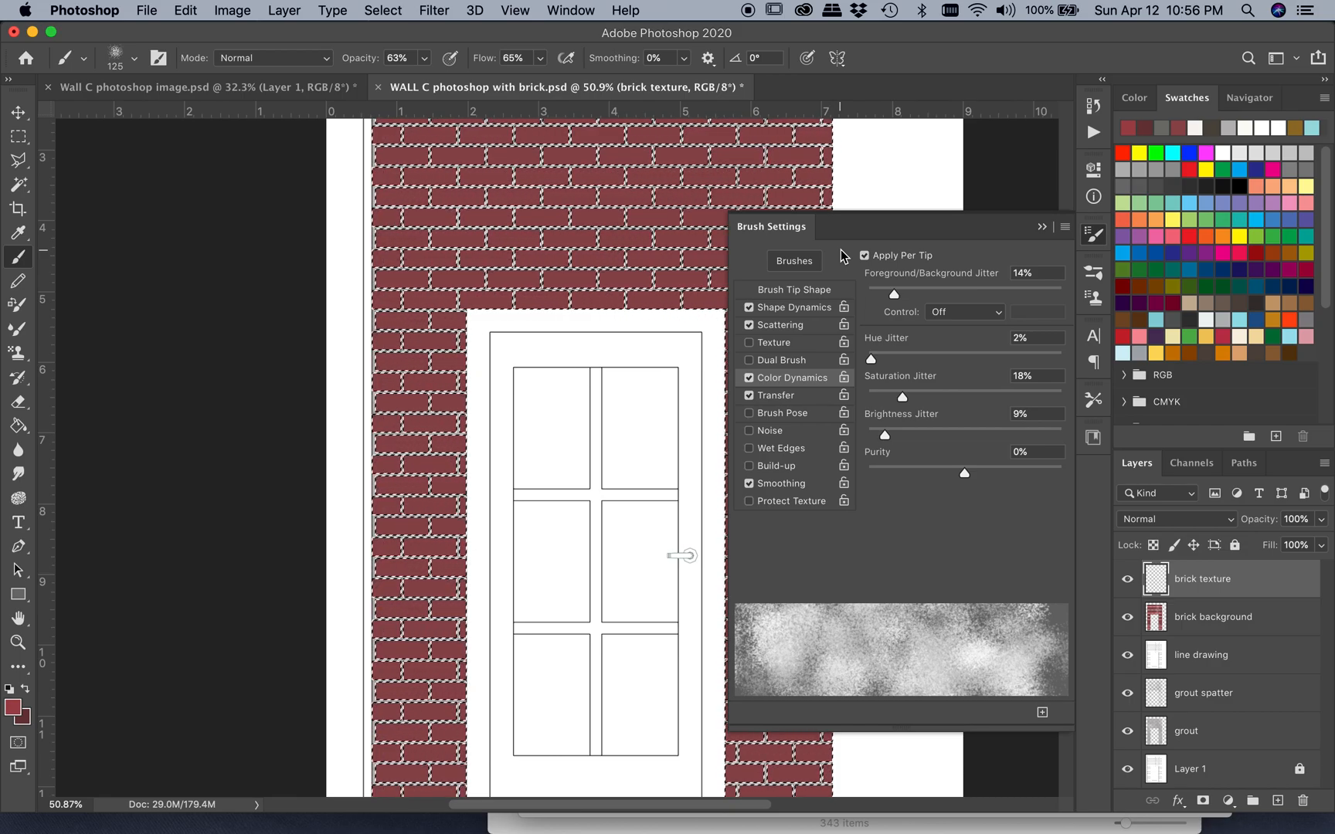
pyautogui.click(1066, 227)
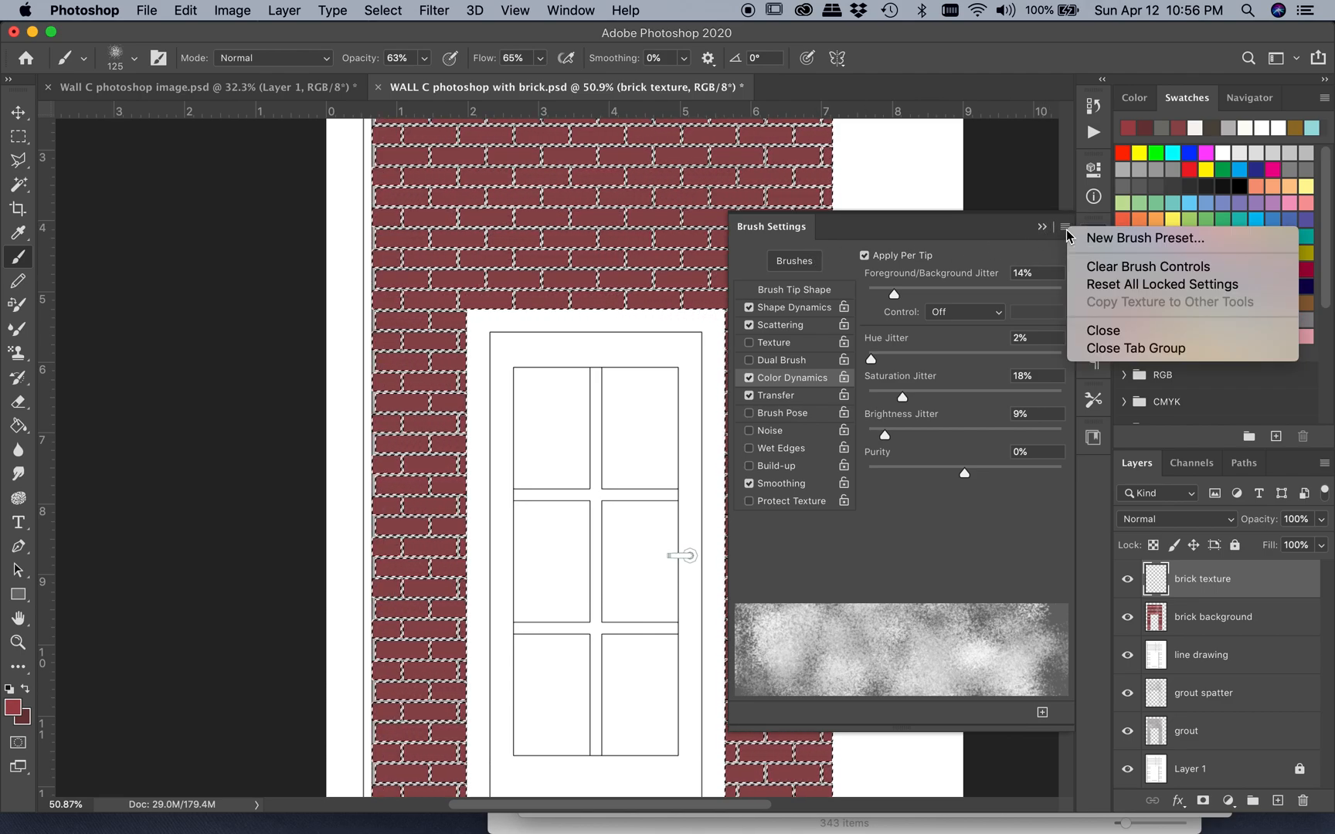
pyautogui.click(1133, 240)
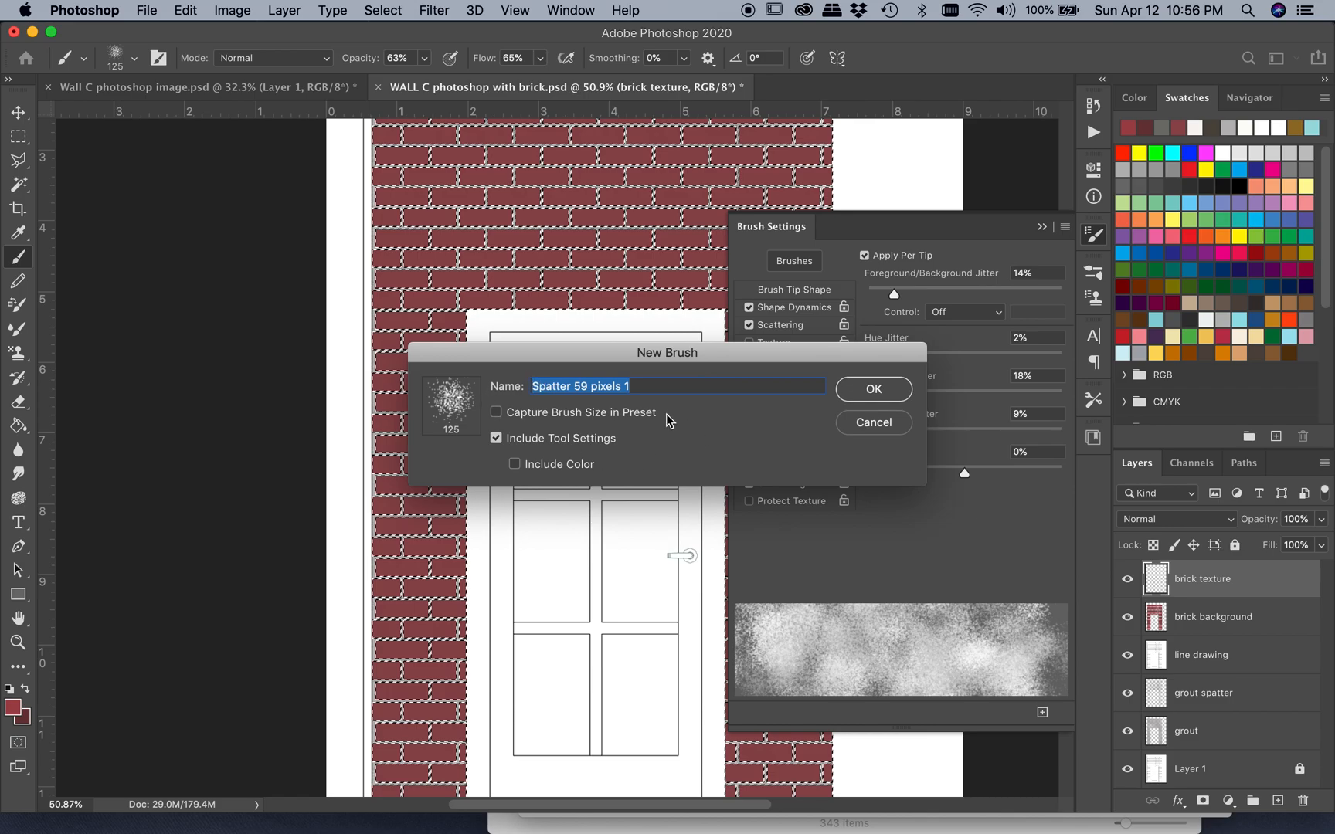
pyautogui.click(873, 422)
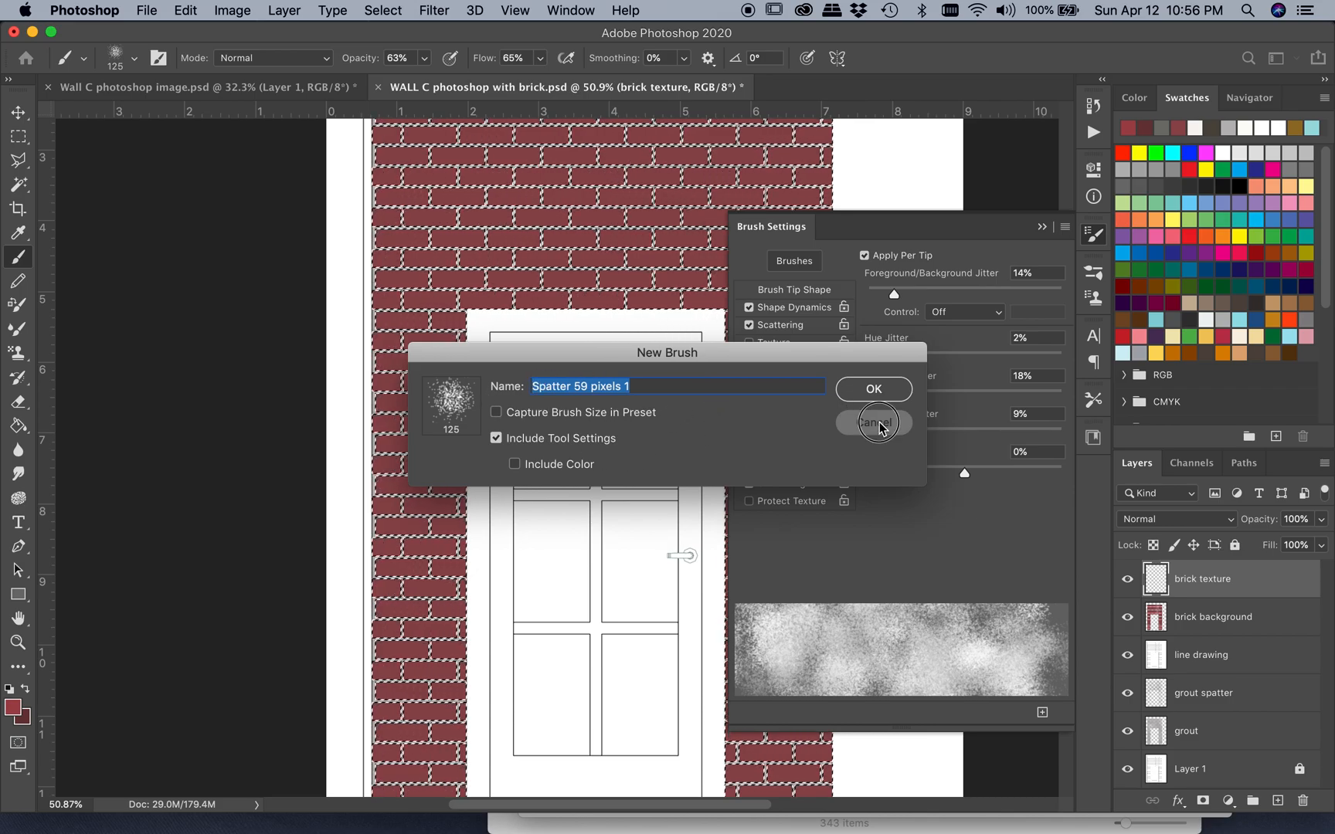
# Try the "spots with grass" brush and a 200 px spatter size, and return to the "useful Spatter 2- less scatter" preset
pyautogui.click(1093, 274)
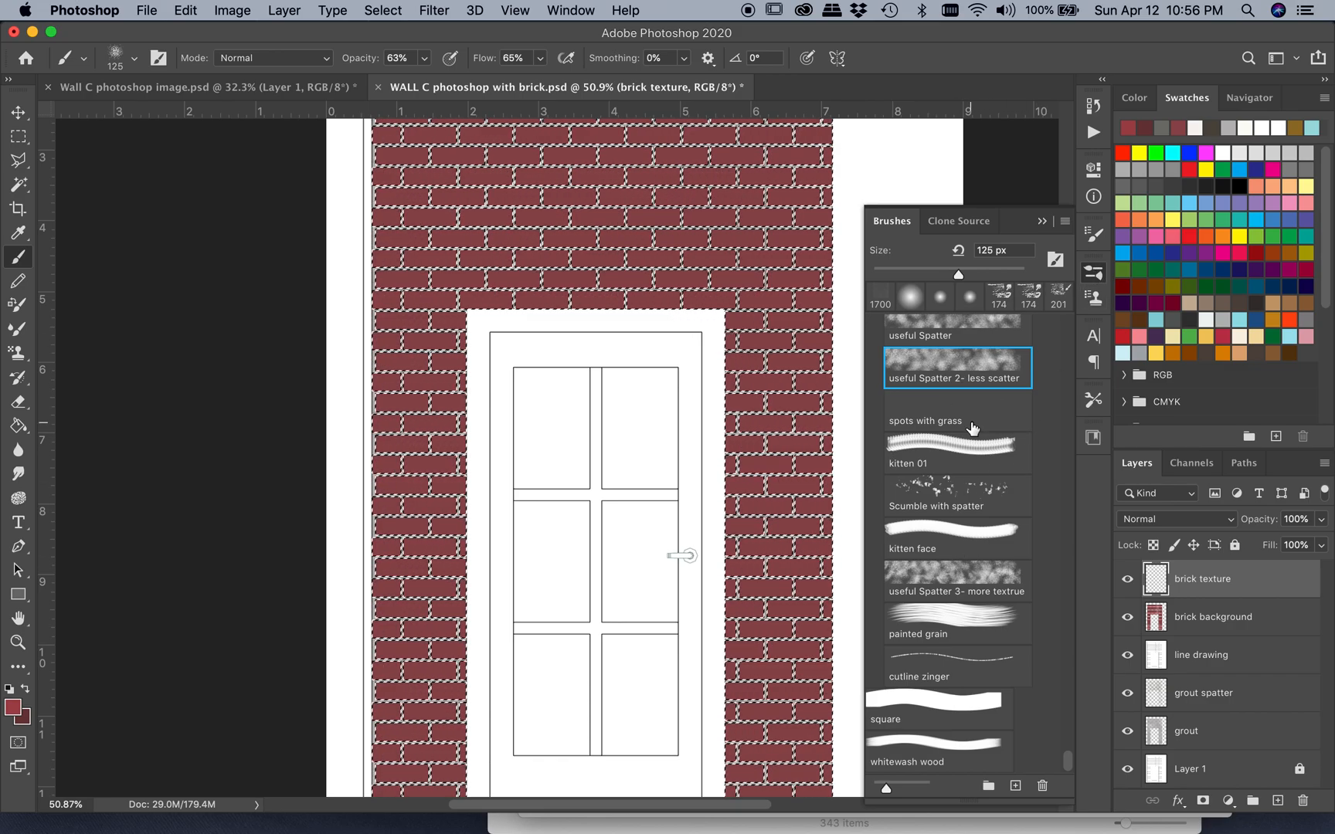
pyautogui.click(972, 428)
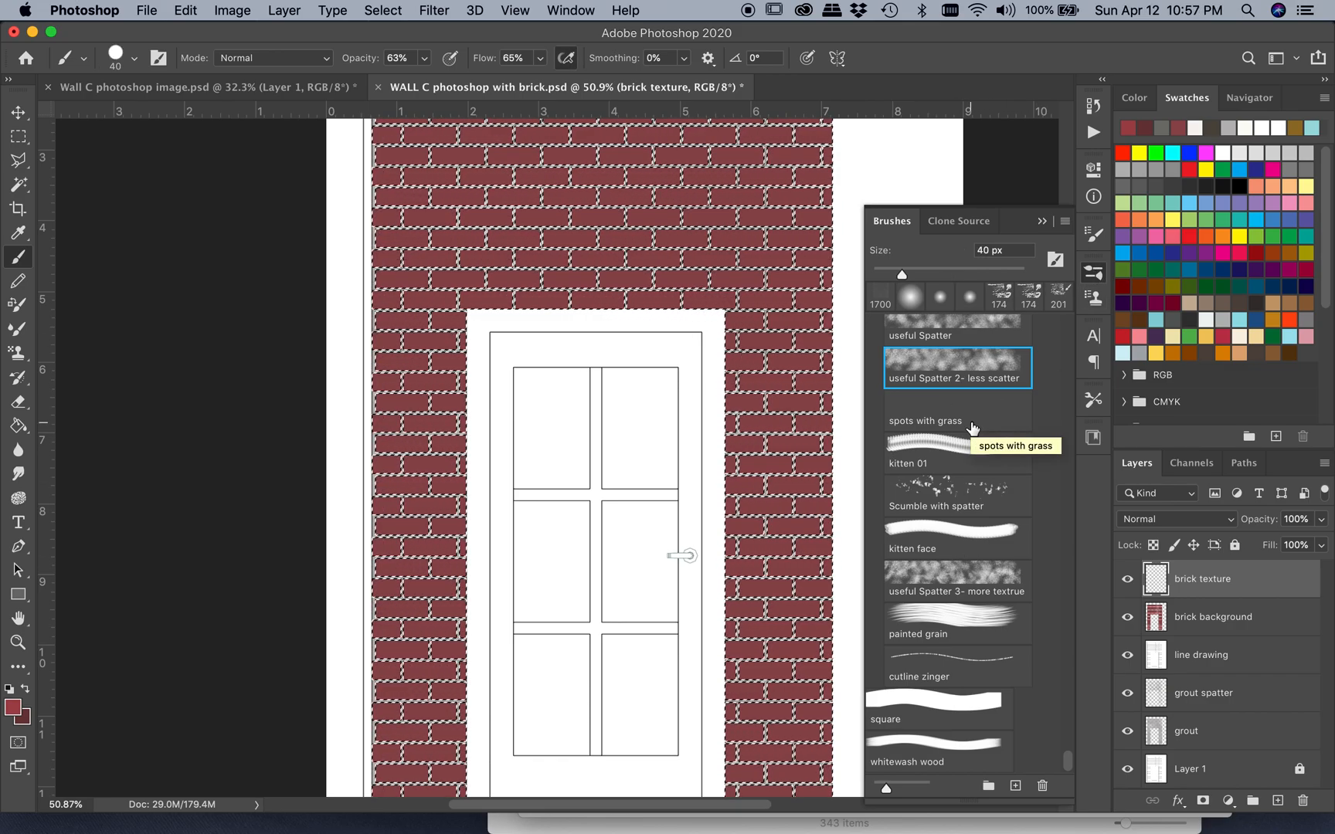
pyautogui.scroll(2, 971, 428)
pyautogui.click(971, 428)
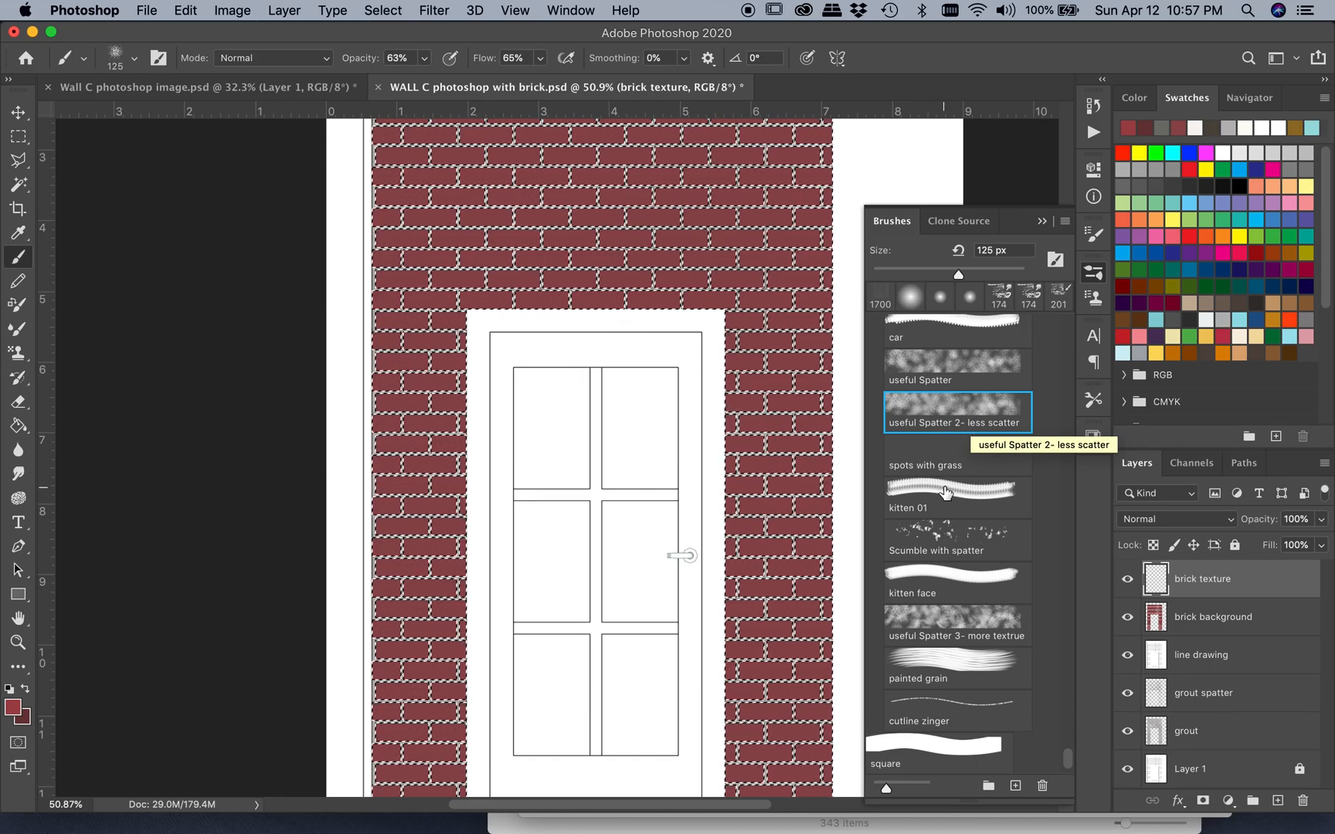
pyautogui.press(']')
pyautogui.press(']')
pyautogui.press(']')
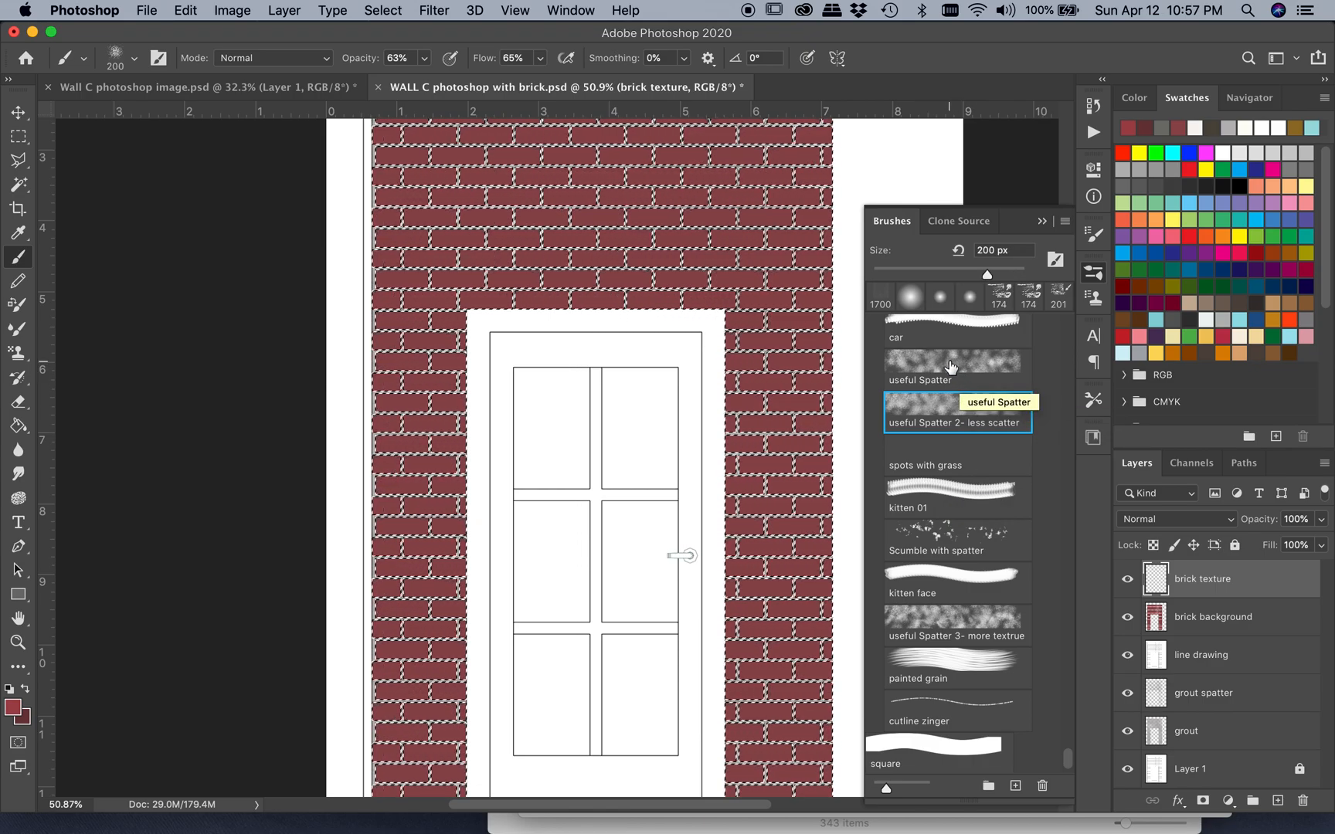
pyautogui.click(971, 417)
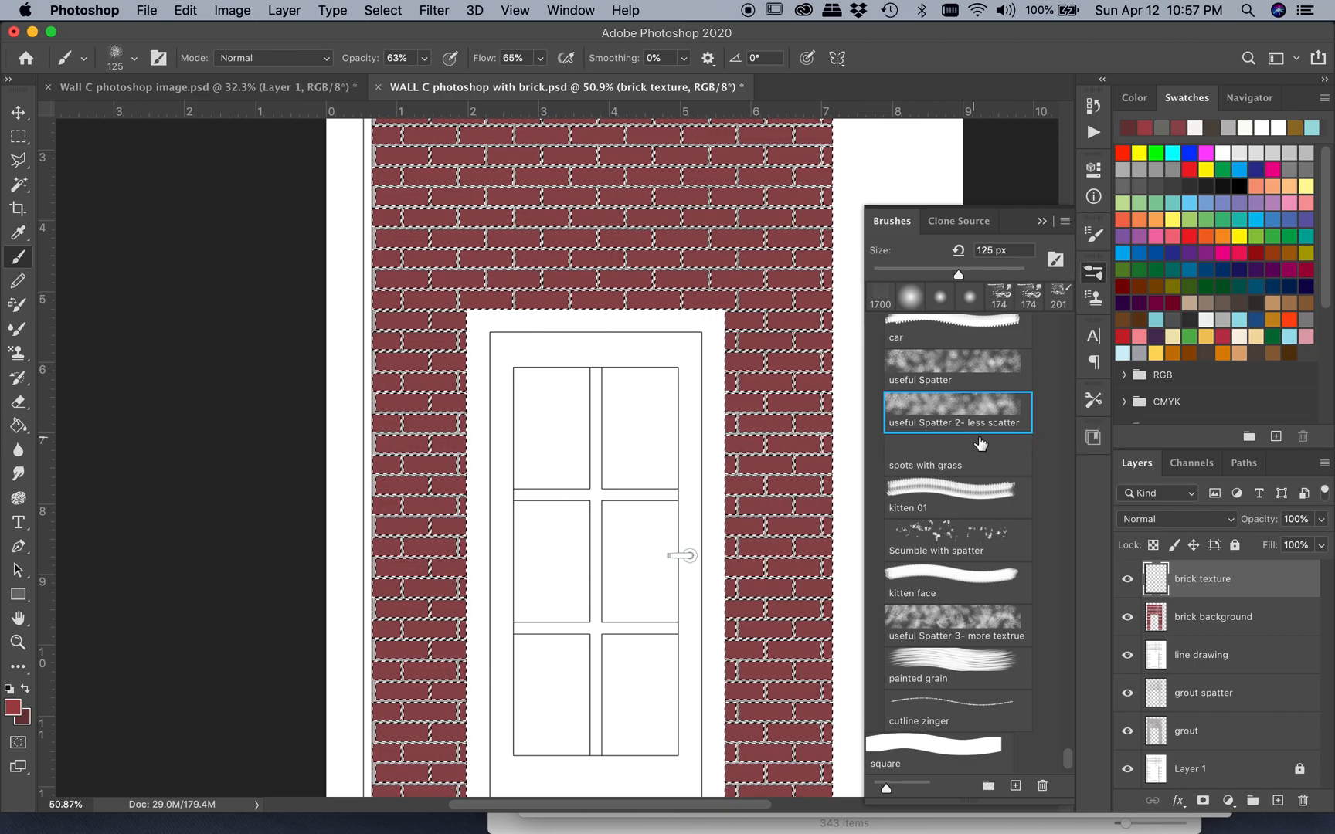
pyautogui.scroll(4, 964, 422)
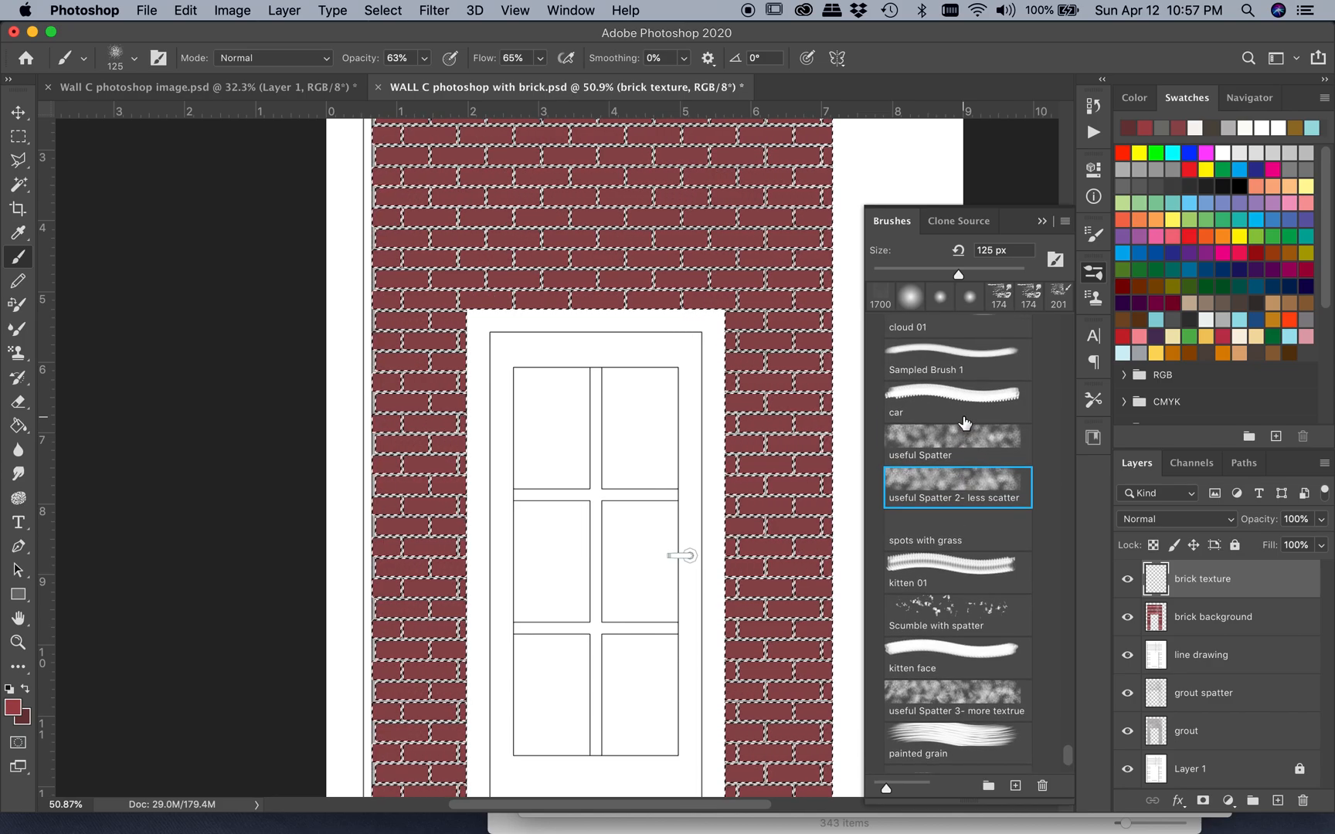
pyautogui.click(964, 421)
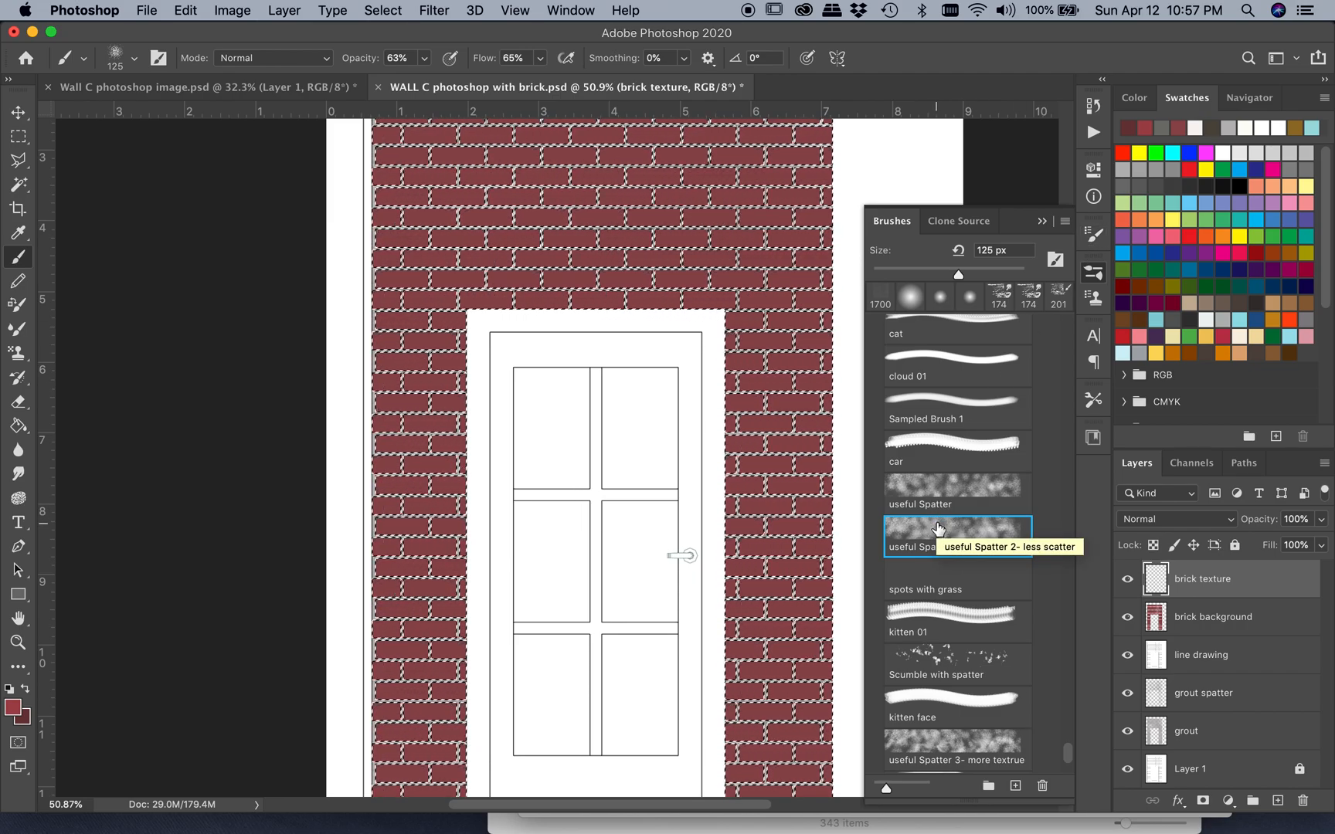
# Enlarge the spatter brush to 194 px and paint brick-red texture across the upper bricks
pyautogui.click(1093, 277)
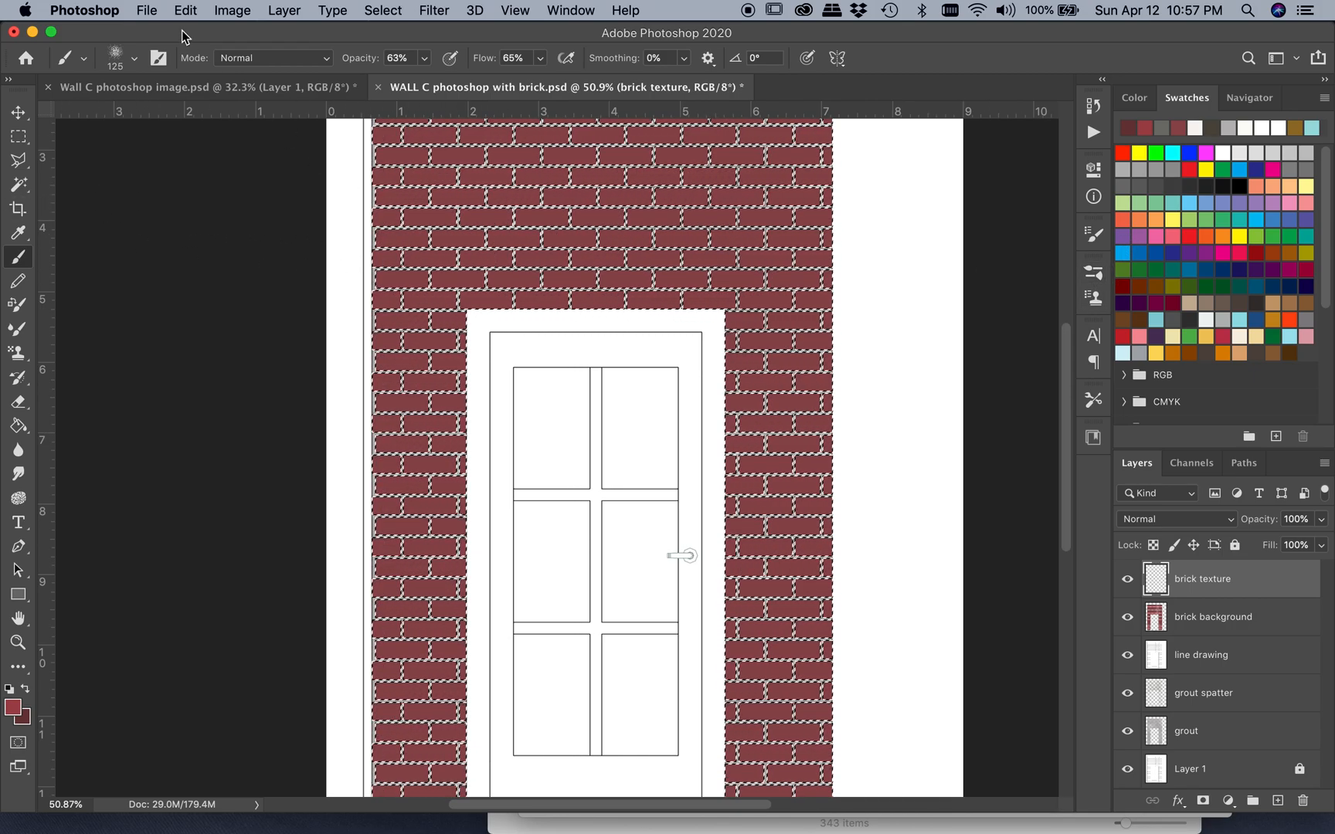
pyautogui.click(134, 58)
pyautogui.moveTo(172, 118); pyautogui.dragTo(190, 116)
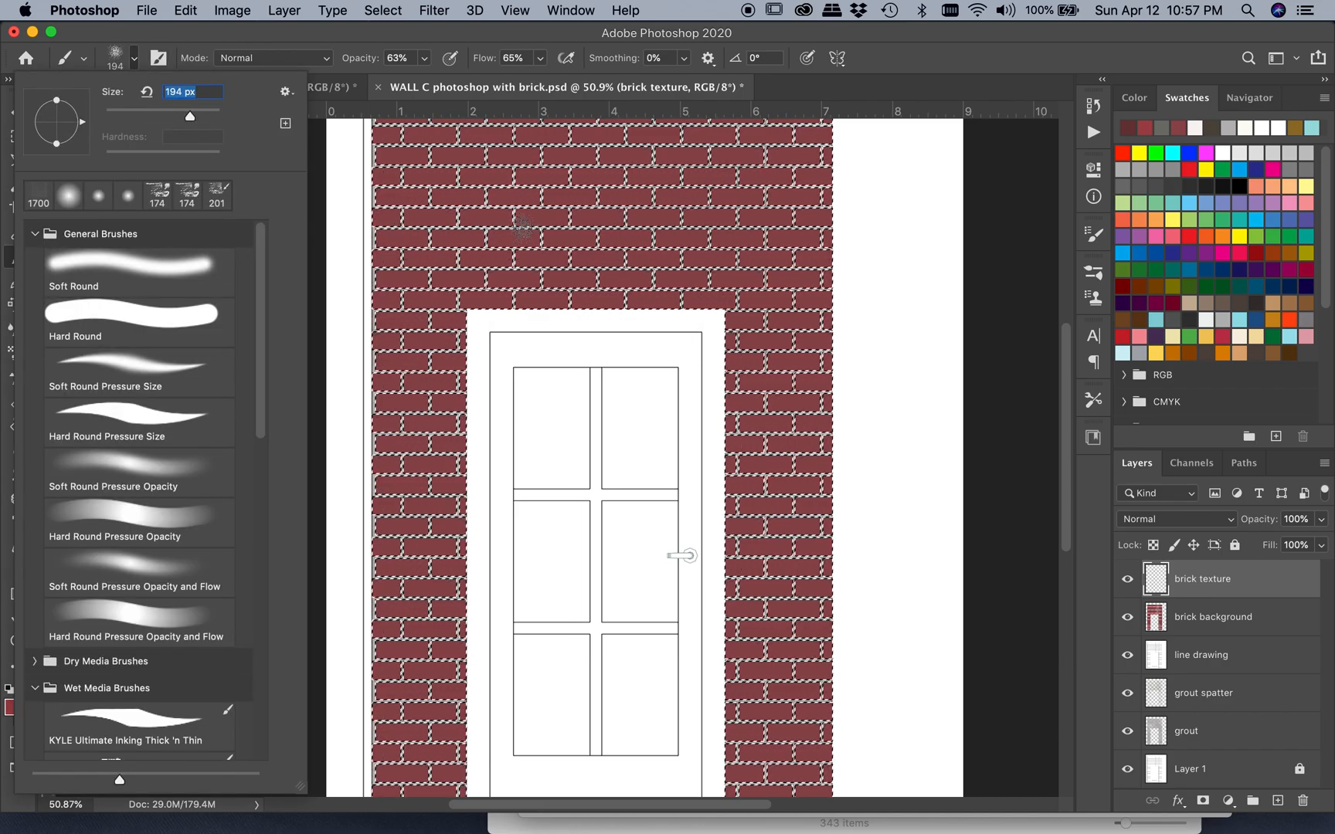
pyautogui.scroll(6, 522, 227)
pyautogui.press('Return')
pyautogui.moveTo(381, 280)
pyautogui.mouseDown()
pyautogui.moveTo(487, 285)
pyautogui.moveTo(485, 389)
pyautogui.moveTo(450, 415)
pyautogui.moveTo(599, 228)
pyautogui.moveTo(592, 322)
pyautogui.moveTo(512, 392)
pyautogui.moveTo(631, 345)
pyautogui.mouseUp()
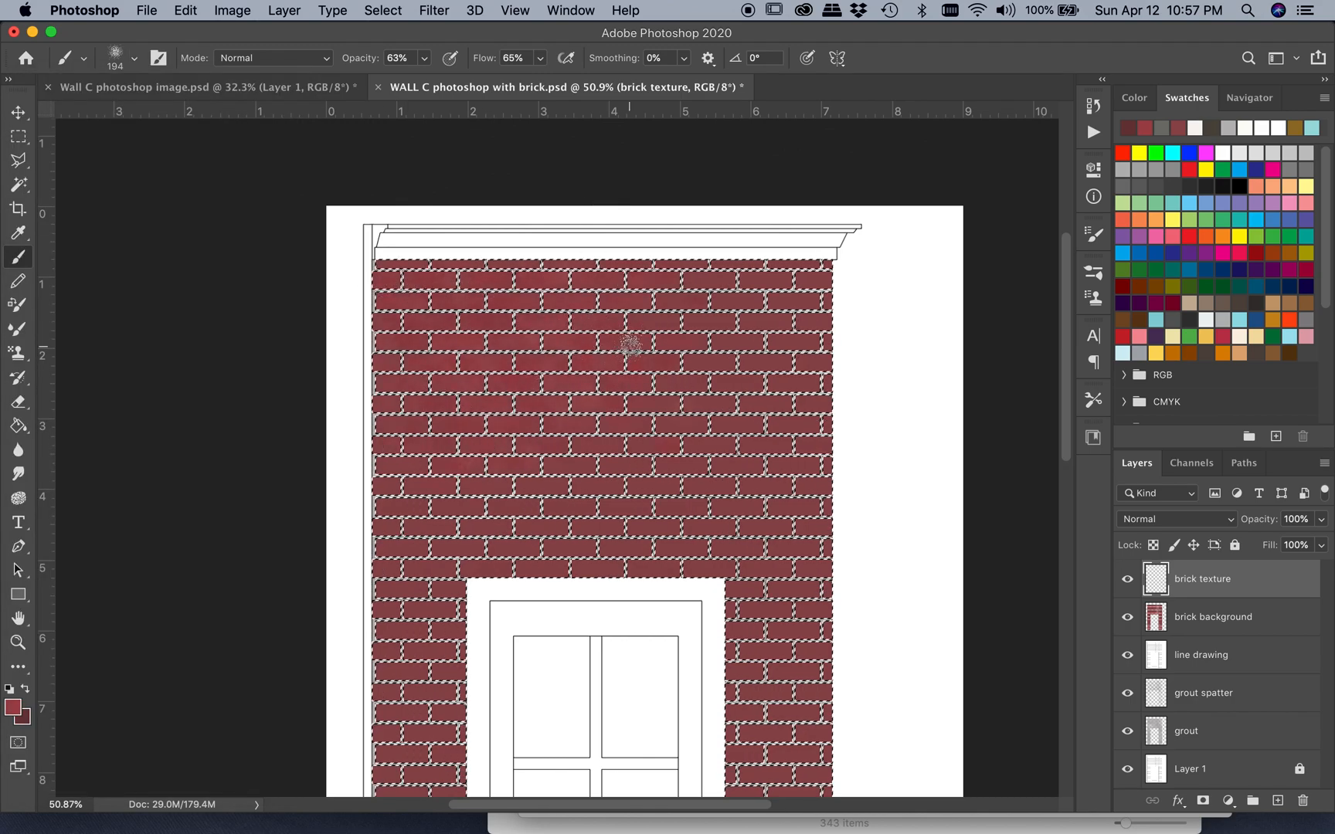
pyautogui.scroll(4, 622, 338)
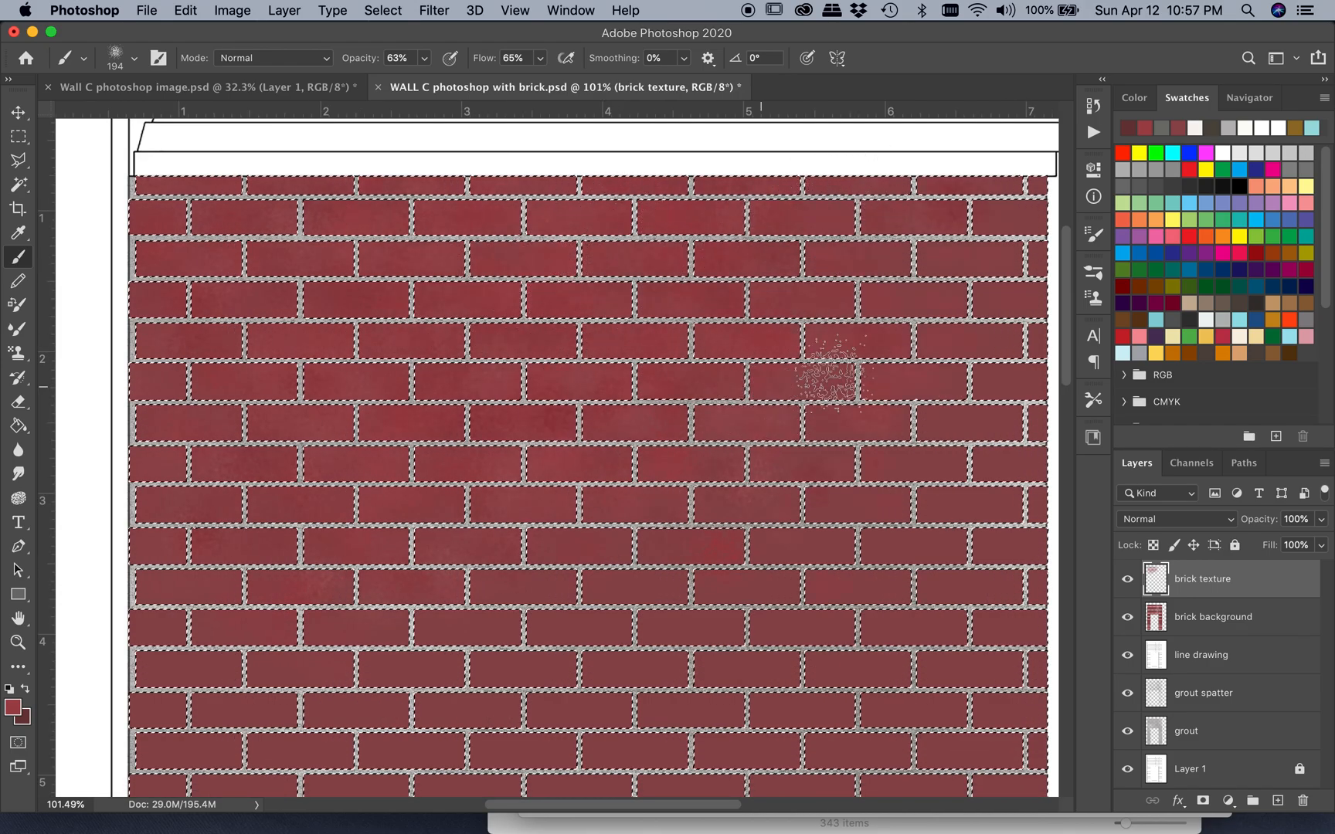
# Hide the brick background layer and build up the red spatter across the upper bricks on the brick texture layer
pyautogui.click(1127, 616)
pyautogui.moveTo(479, 340)
pyautogui.mouseDown()
pyautogui.moveTo(387, 220)
pyautogui.moveTo(166, 401)
pyautogui.moveTo(172, 259)
pyautogui.mouseUp()
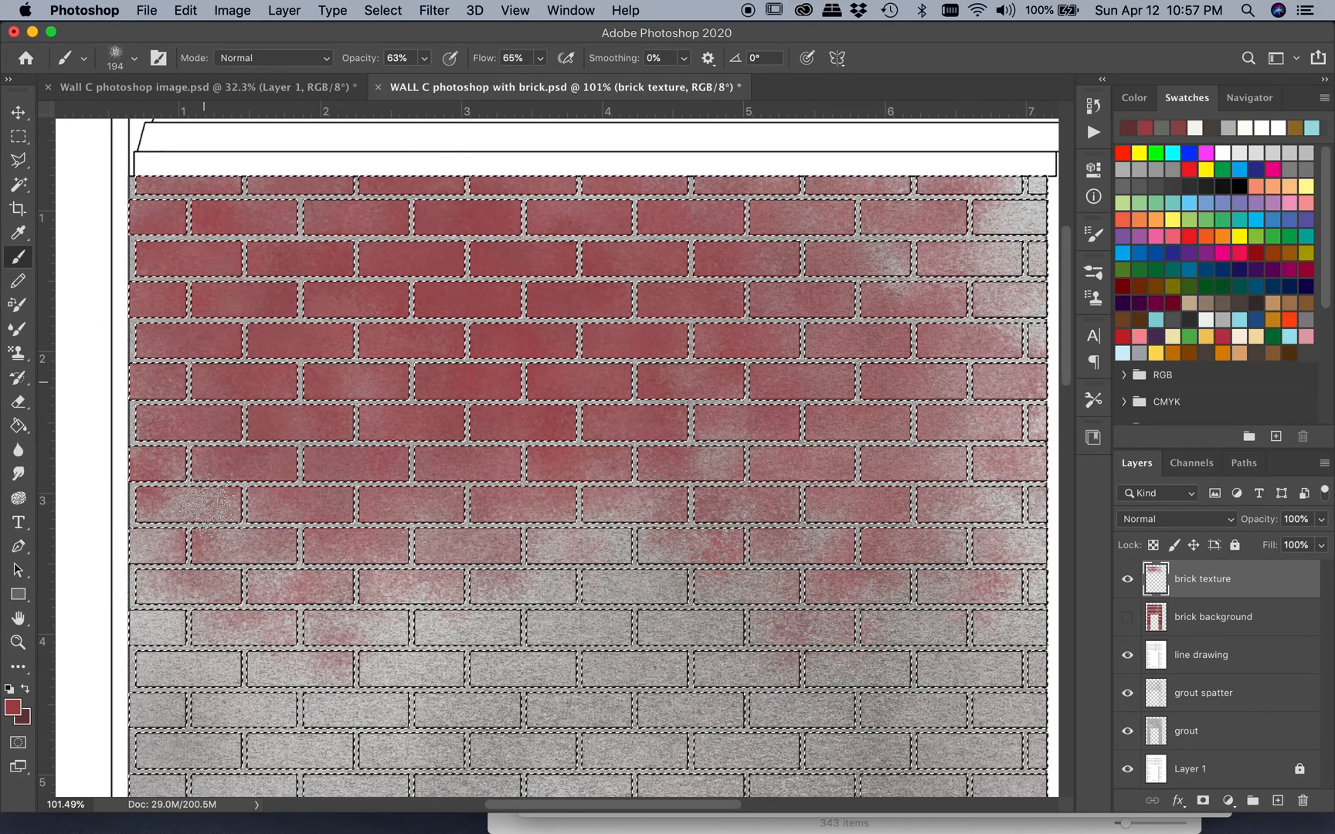
pyautogui.moveTo(113, 699)
pyautogui.mouseDown()
pyautogui.moveTo(224, 635)
pyautogui.moveTo(213, 662)
pyautogui.moveTo(151, 693)
pyautogui.moveTo(356, 535)
pyautogui.moveTo(204, 569)
pyautogui.moveTo(207, 450)
pyautogui.mouseUp()
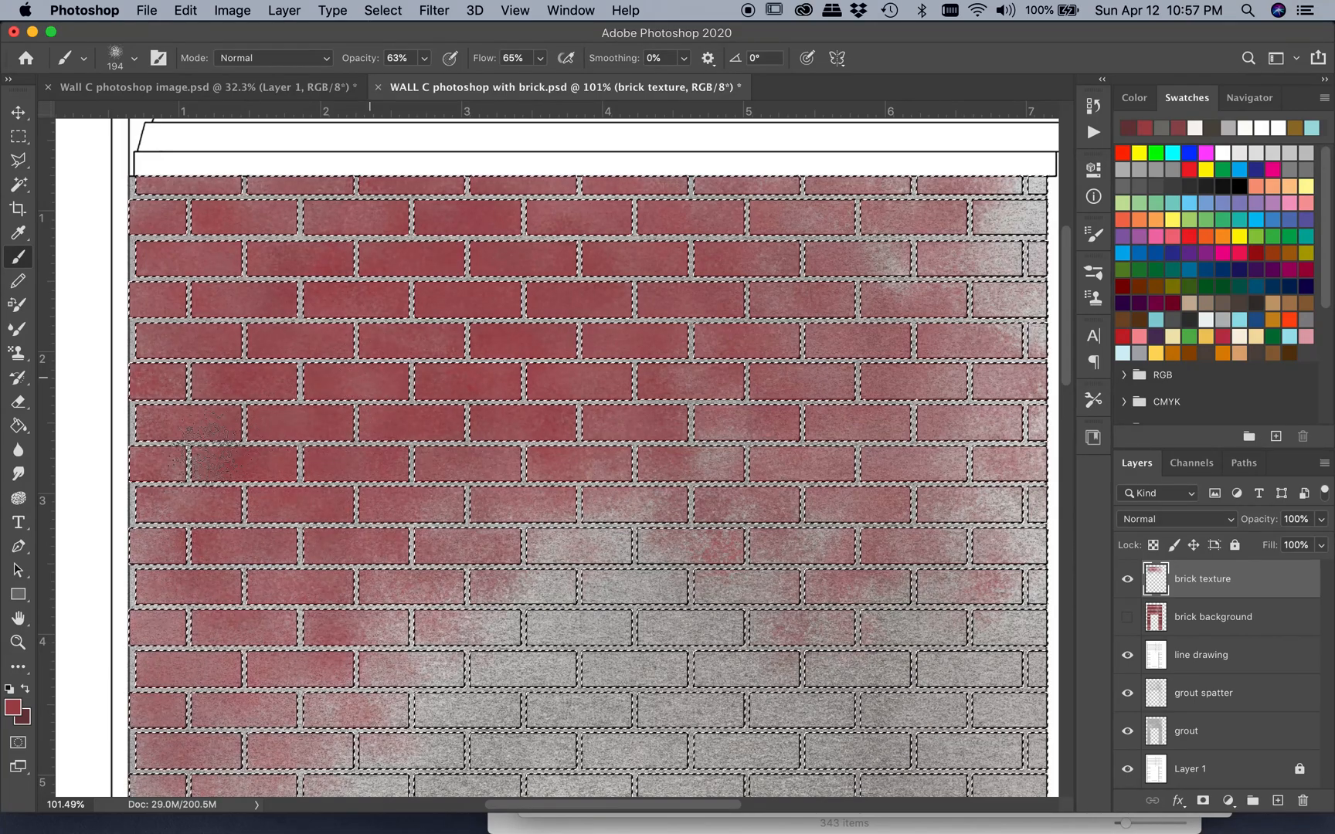
pyautogui.moveTo(581, 618)
pyautogui.mouseDown()
pyautogui.moveTo(707, 492)
pyautogui.moveTo(509, 503)
pyautogui.moveTo(540, 581)
pyautogui.moveTo(719, 481)
pyautogui.moveTo(664, 189)
pyautogui.mouseUp()
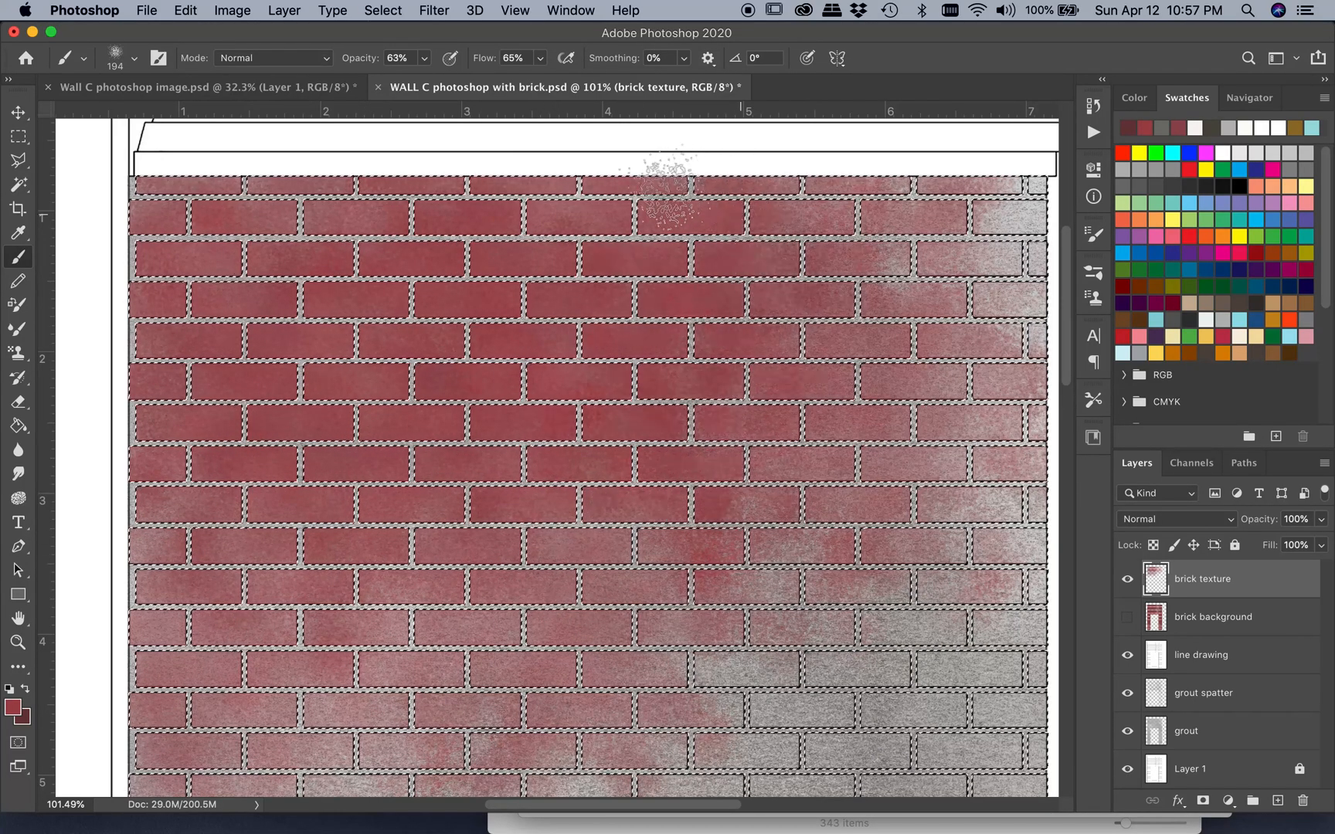
pyautogui.moveTo(1059, 247)
pyautogui.mouseDown()
pyautogui.moveTo(1003, 251)
pyautogui.moveTo(962, 309)
pyautogui.moveTo(1041, 228)
pyautogui.moveTo(1008, 166)
pyautogui.moveTo(873, 580)
pyautogui.moveTo(939, 618)
pyautogui.mouseUp()
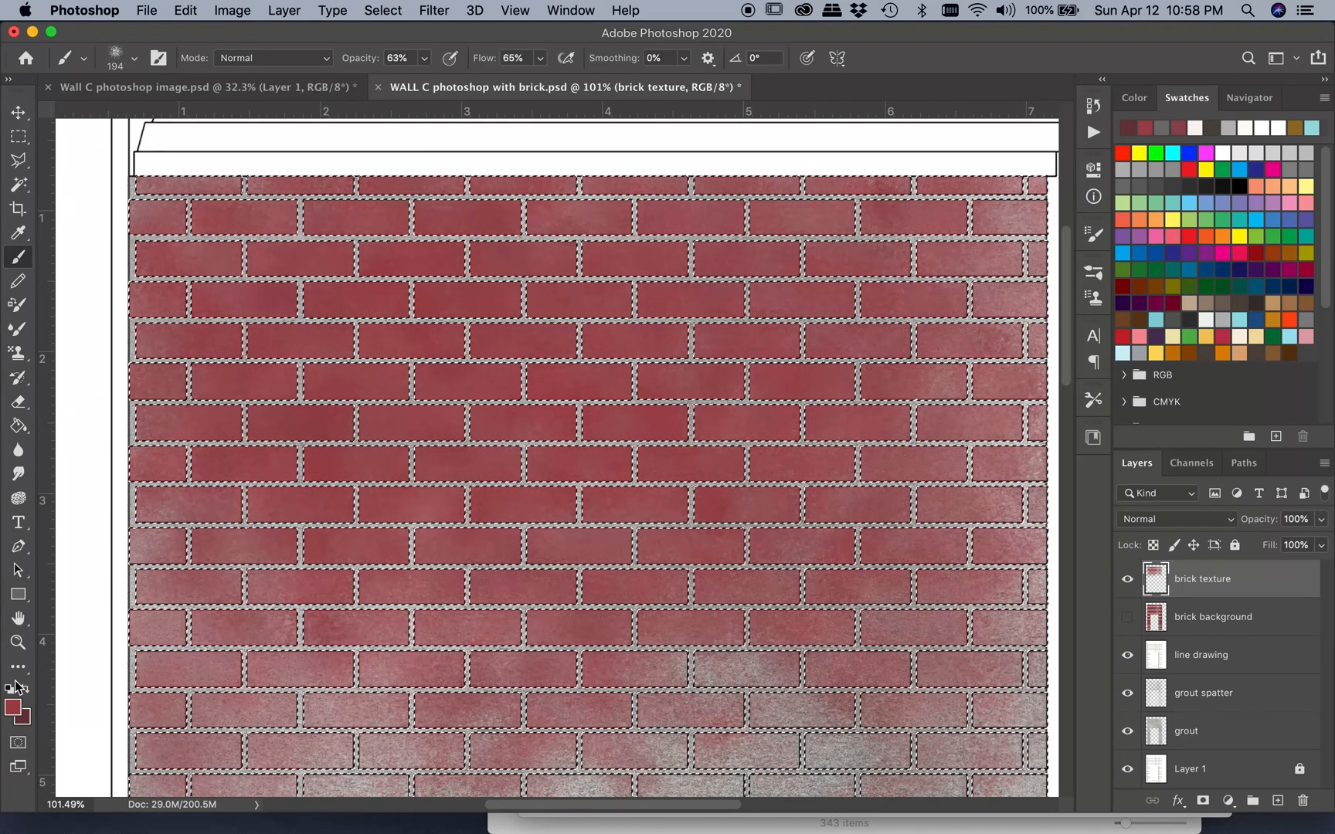
# Set the foreground color to a brighter red, hex bd1f2e, and replace the earlier spatter on the upper bricks with it
pyautogui.click(13, 707)
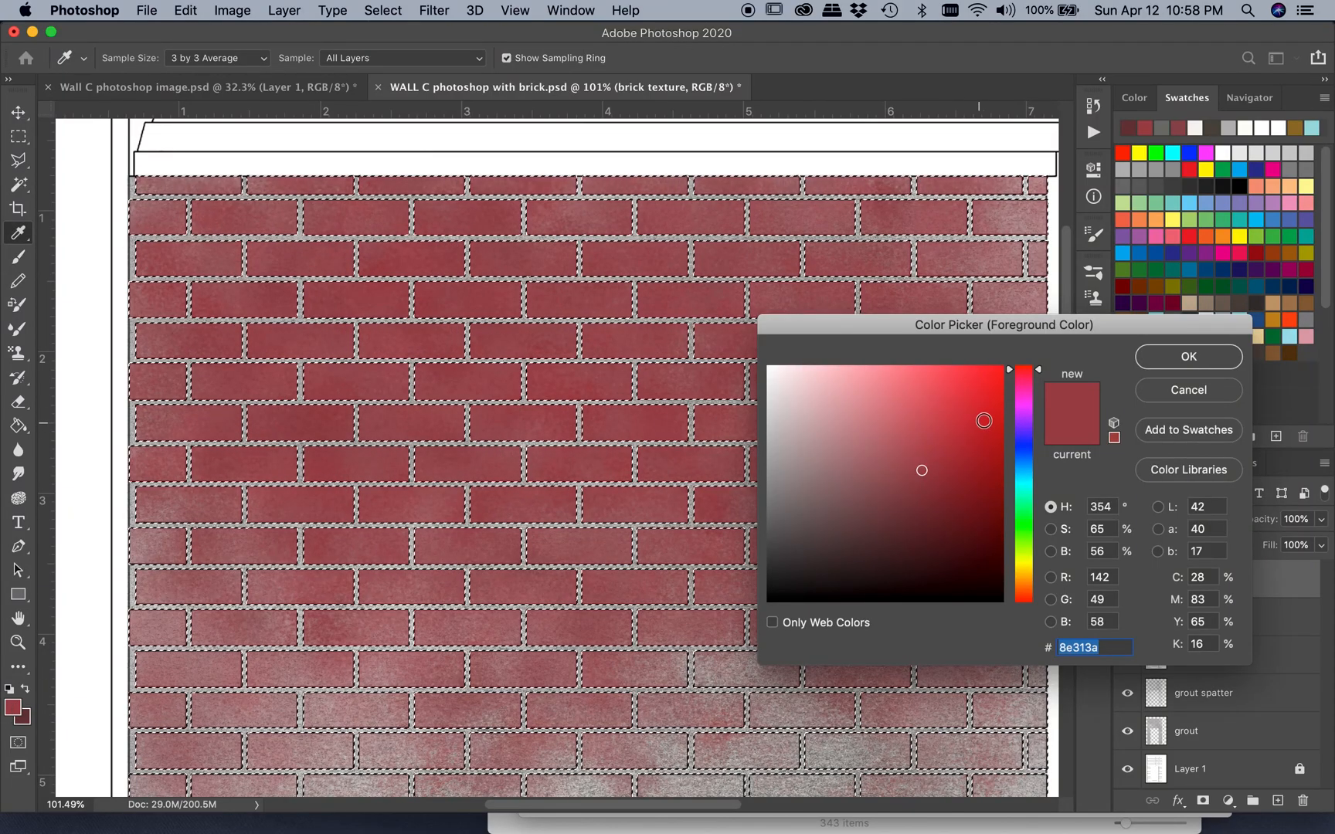
pyautogui.click(964, 426)
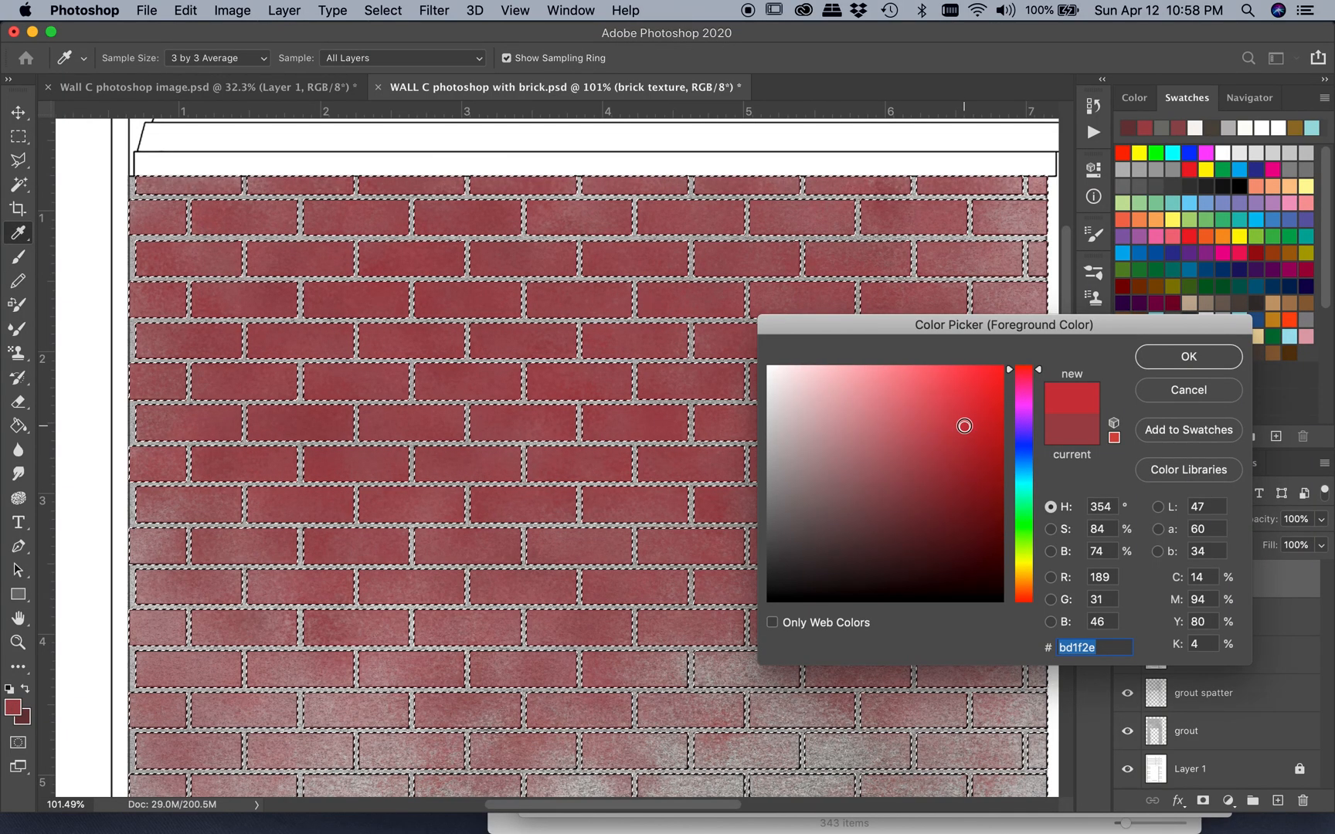
pyautogui.click(1178, 358)
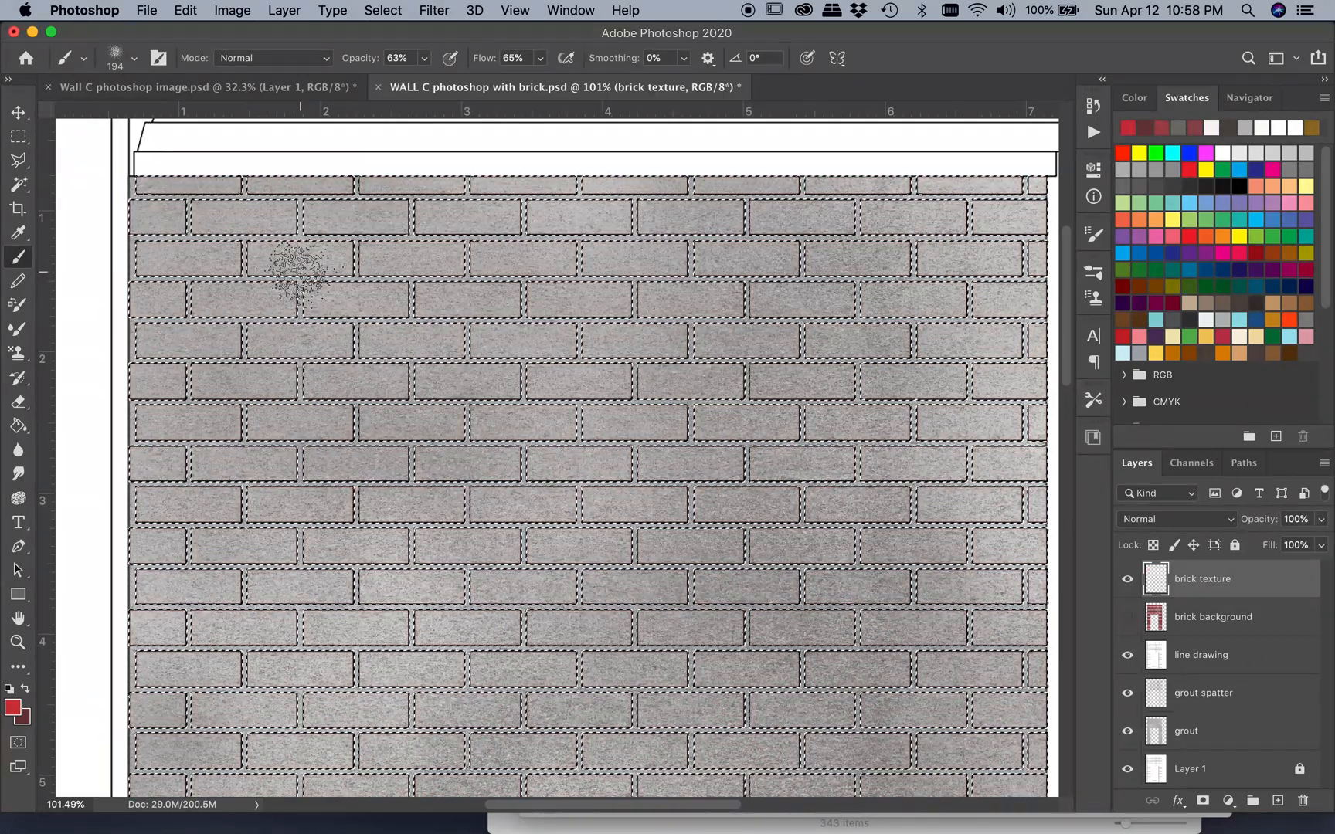
pyautogui.moveTo(197, 296)
pyautogui.mouseDown()
pyautogui.moveTo(163, 299)
pyautogui.moveTo(113, 211)
pyautogui.moveTo(207, 273)
pyautogui.moveTo(192, 300)
pyautogui.moveTo(448, 259)
pyautogui.moveTo(554, 261)
pyautogui.moveTo(529, 425)
pyautogui.moveTo(548, 358)
pyautogui.moveTo(634, 349)
pyautogui.moveTo(726, 218)
pyautogui.moveTo(778, 177)
pyautogui.moveTo(939, 215)
pyautogui.moveTo(873, 291)
pyautogui.moveTo(987, 326)
pyautogui.moveTo(994, 167)
pyautogui.moveTo(1008, 311)
pyautogui.moveTo(997, 564)
pyautogui.moveTo(947, 506)
pyautogui.moveTo(865, 456)
pyautogui.moveTo(830, 470)
pyautogui.moveTo(697, 387)
pyautogui.moveTo(715, 477)
pyautogui.moveTo(406, 495)
pyautogui.moveTo(410, 480)
pyautogui.moveTo(219, 473)
pyautogui.moveTo(180, 458)
pyautogui.moveTo(186, 314)
pyautogui.moveTo(261, 529)
pyautogui.moveTo(404, 570)
pyautogui.mouseUp()
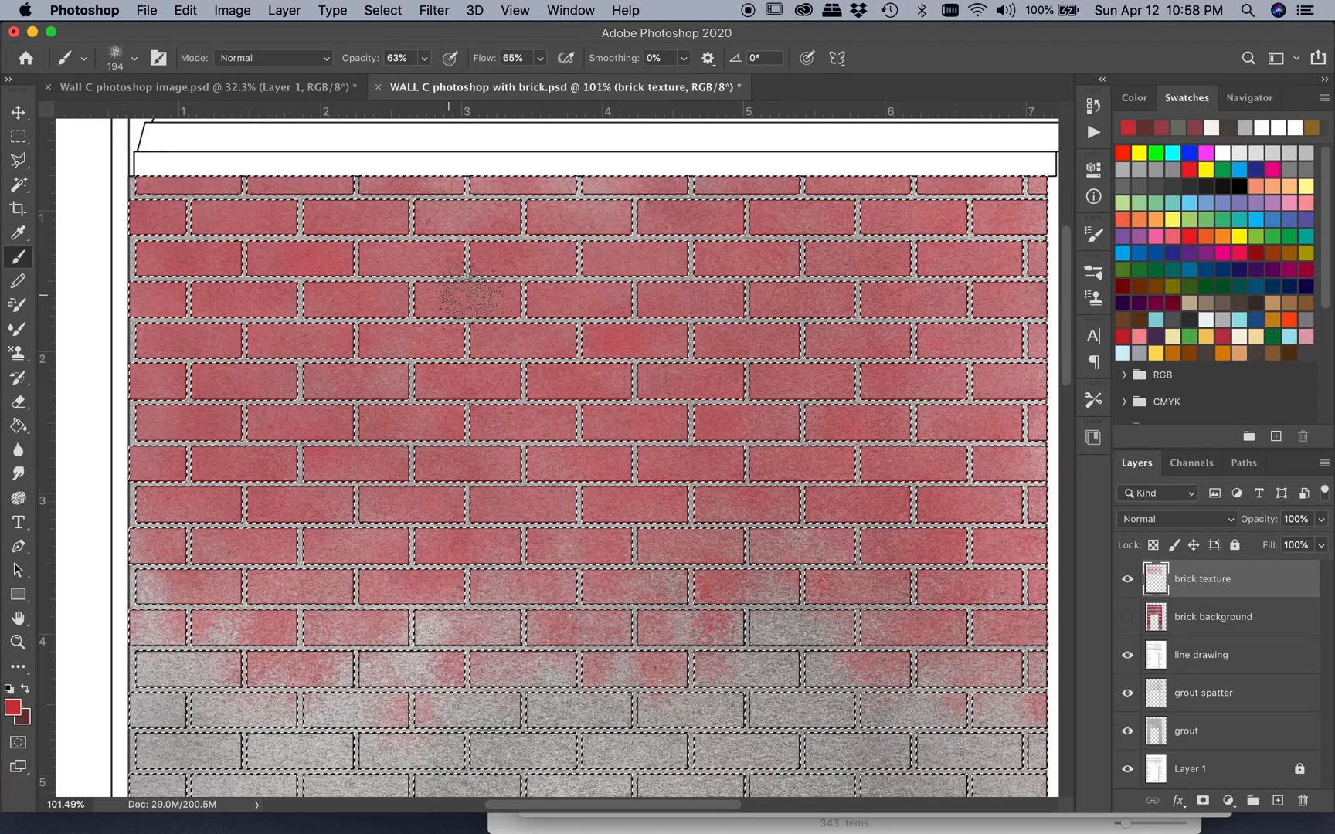
# Raise the brush opacity to 100% and paint dense bright red spatter over all the bricks above the door
pyautogui.click(425, 60)
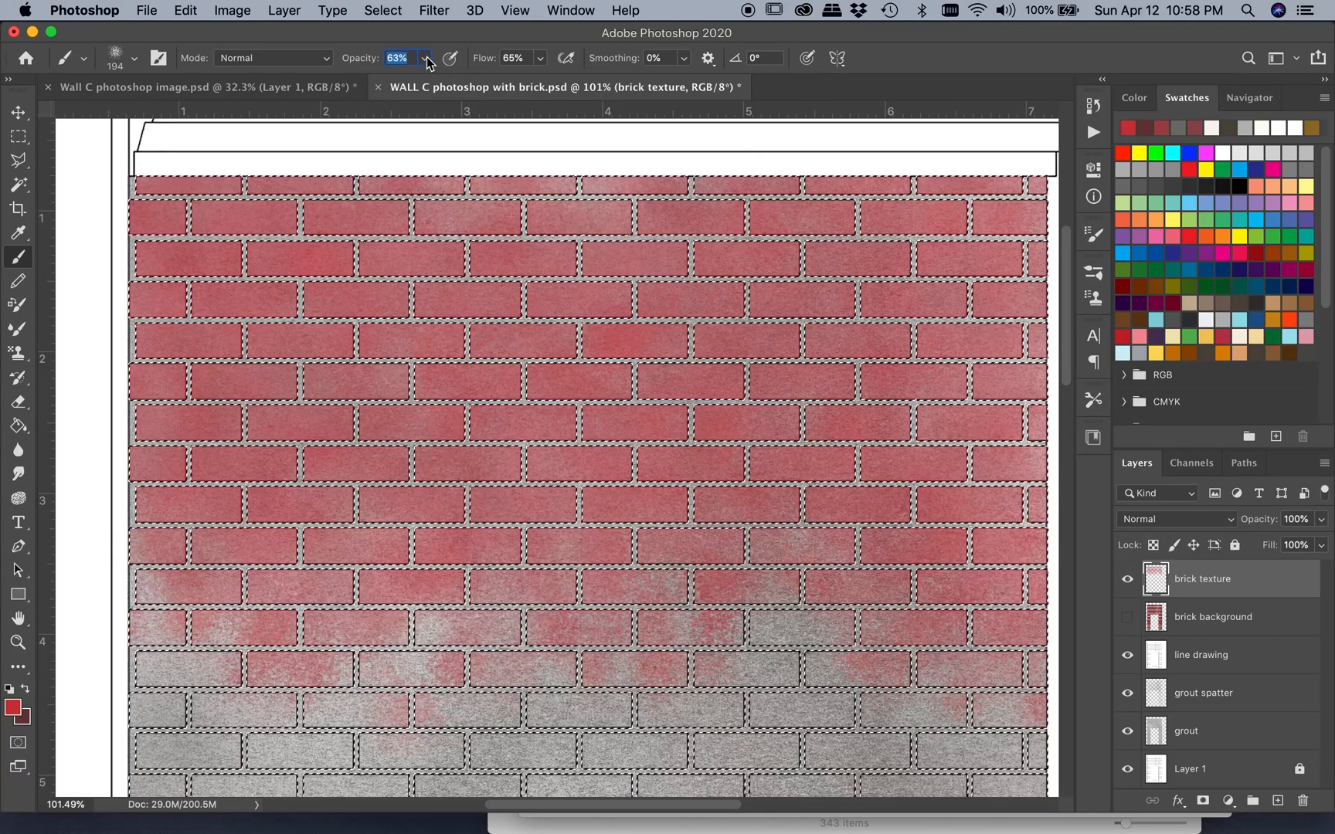
pyautogui.click(426, 59)
pyautogui.moveTo(427, 77); pyautogui.dragTo(465, 81)
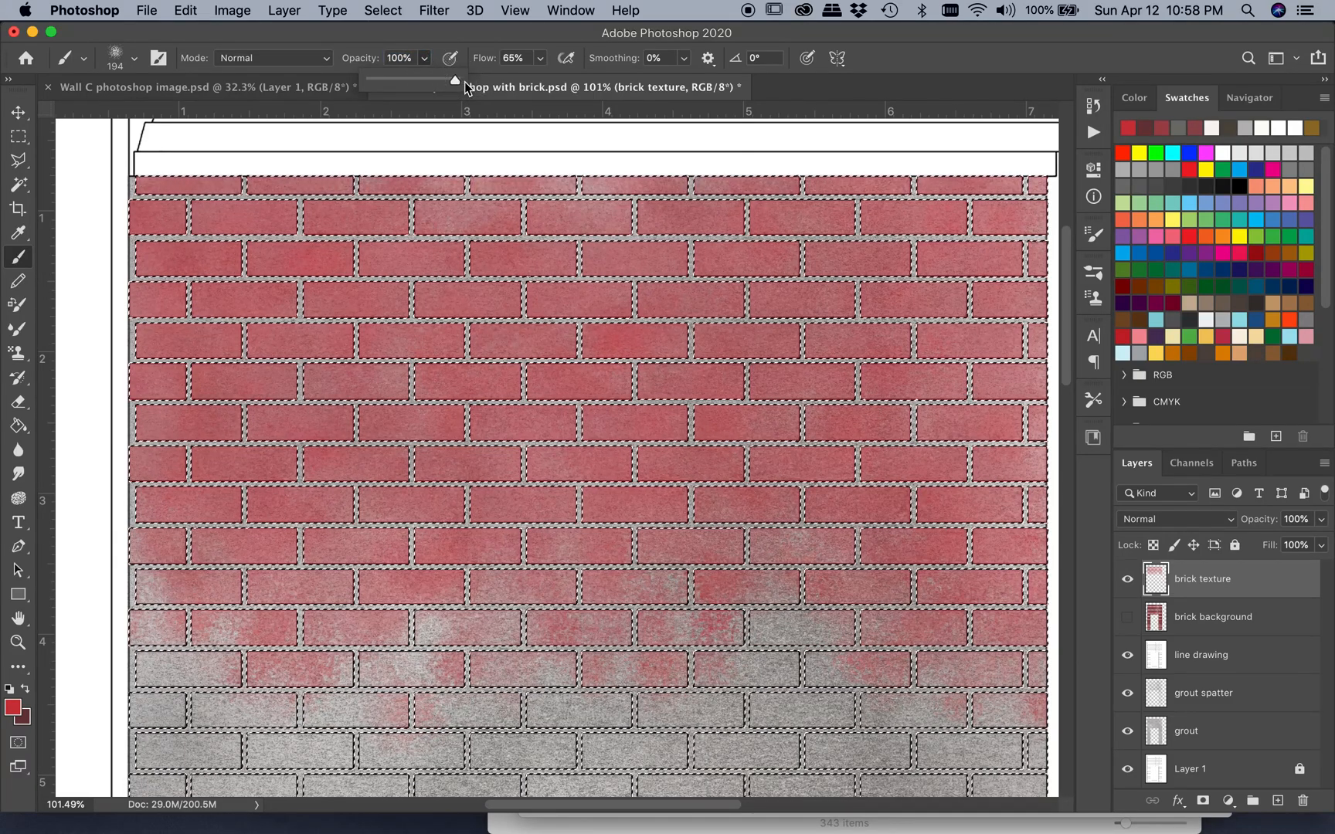
pyautogui.moveTo(363, 371)
pyautogui.mouseDown()
pyautogui.moveTo(232, 247)
pyautogui.moveTo(204, 200)
pyautogui.moveTo(966, 355)
pyautogui.moveTo(977, 282)
pyautogui.moveTo(835, 664)
pyautogui.moveTo(278, 533)
pyautogui.mouseUp()
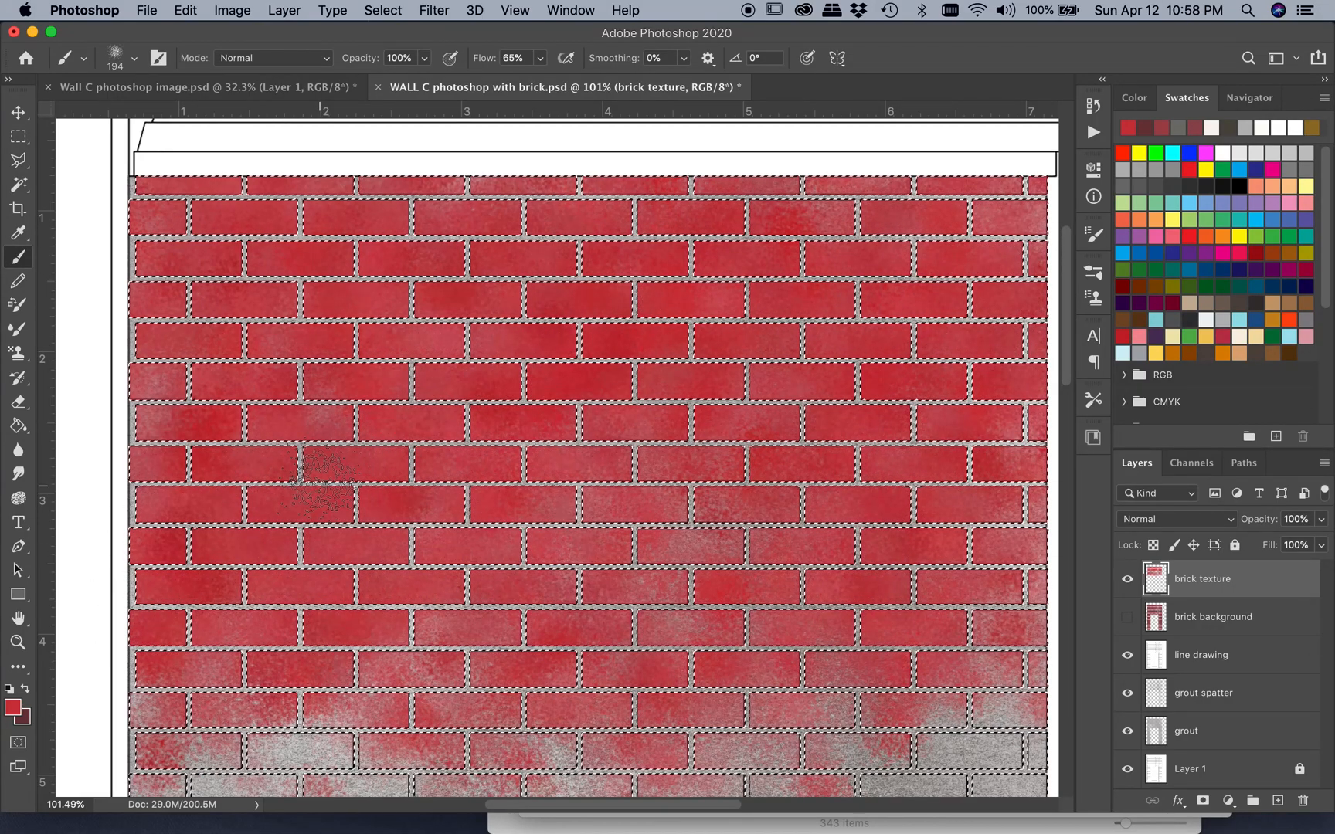
pyautogui.scroll(-5, 150, 649)
pyautogui.moveTo(224, 533)
pyautogui.mouseDown()
pyautogui.moveTo(486, 467)
pyautogui.moveTo(650, 468)
pyautogui.moveTo(672, 512)
pyautogui.moveTo(751, 485)
pyautogui.moveTo(750, 405)
pyautogui.moveTo(948, 625)
pyautogui.moveTo(982, 625)
pyautogui.moveTo(1027, 527)
pyautogui.moveTo(832, 707)
pyautogui.moveTo(534, 555)
pyautogui.moveTo(220, 614)
pyautogui.mouseUp()
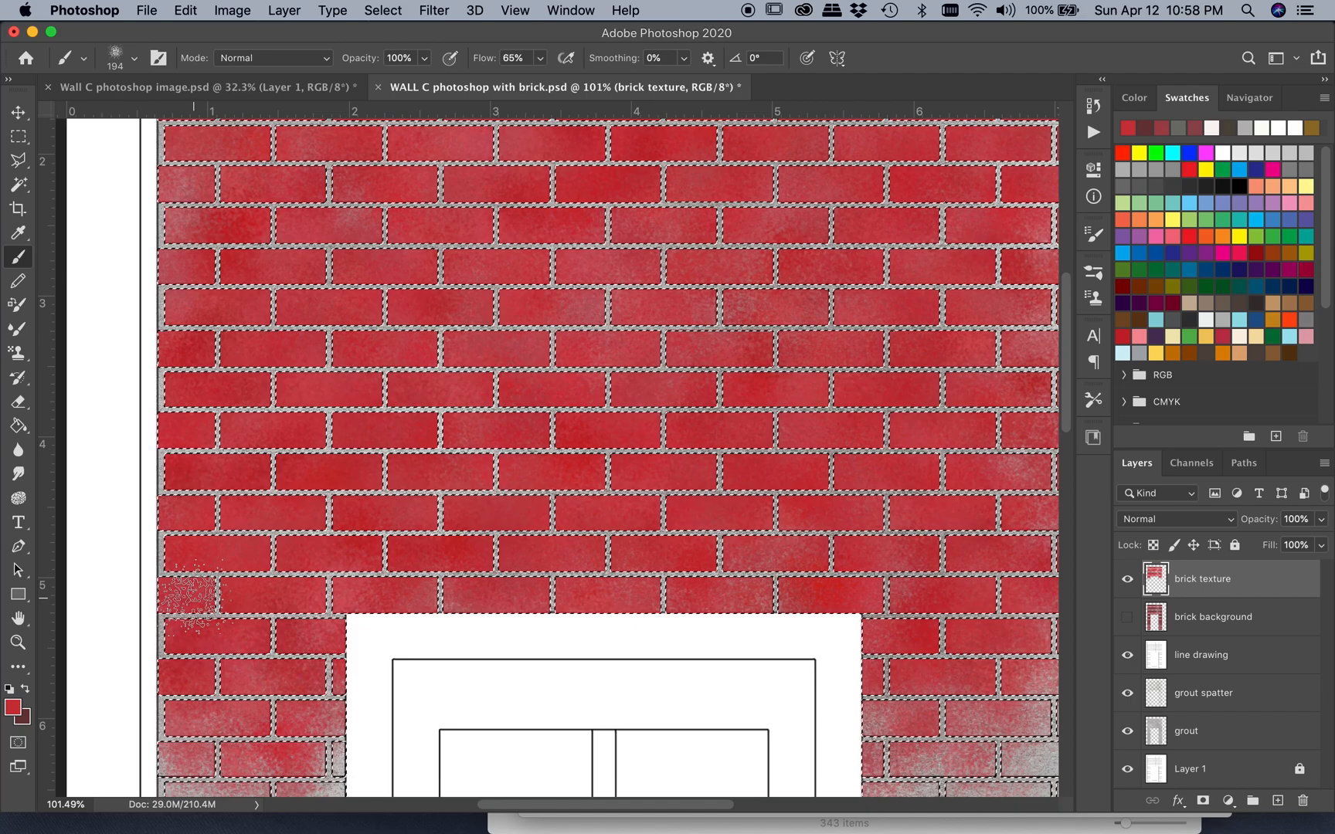
# Paint the bright red spatter down the brick column left of the door to the wall's base
pyautogui.scroll(-9, 254, 483)
pyautogui.moveTo(259, 473)
pyautogui.mouseDown()
pyautogui.moveTo(157, 560)
pyautogui.moveTo(248, 742)
pyautogui.mouseUp()
pyautogui.scroll(-9, 262, 618)
pyautogui.moveTo(302, 479)
pyautogui.mouseDown()
pyautogui.moveTo(349, 498)
pyautogui.moveTo(247, 730)
pyautogui.moveTo(278, 765)
pyautogui.mouseUp()
pyautogui.scroll(-9, 270, 656)
pyautogui.moveTo(293, 448); pyautogui.dragTo(149, 476)
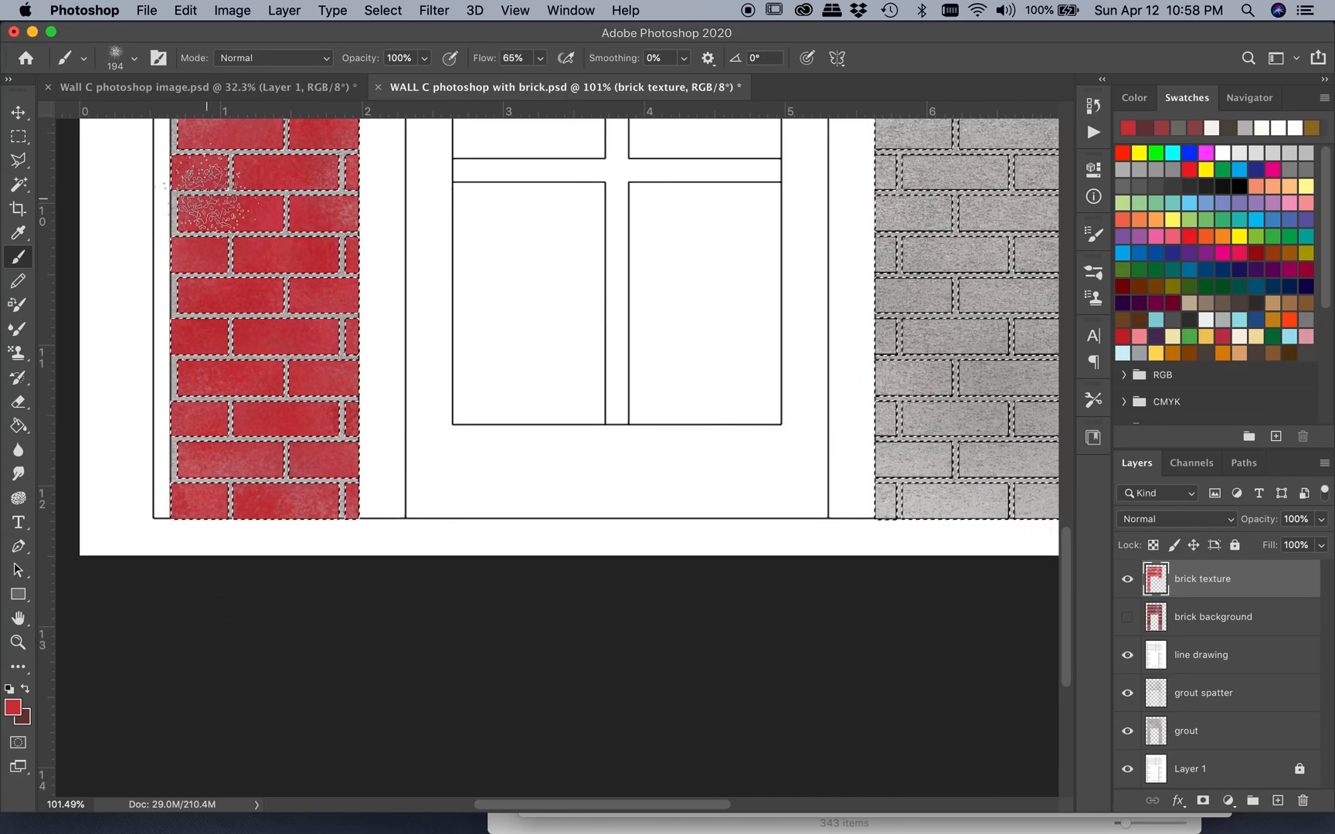
# Paint the bright red spatter down the brick column right of the door to the wall's base
pyautogui.scroll(14, 672, 317)
pyautogui.moveTo(968, 298)
pyautogui.mouseDown()
pyautogui.moveTo(950, 216)
pyautogui.moveTo(1004, 232)
pyautogui.moveTo(903, 440)
pyautogui.mouseUp()
pyautogui.moveTo(959, 519); pyautogui.dragTo(965, 664)
pyautogui.scroll(-5, 985, 548)
pyautogui.moveTo(985, 548)
pyautogui.mouseDown()
pyautogui.moveTo(912, 499)
pyautogui.moveTo(903, 405)
pyautogui.moveTo(980, 580)
pyautogui.moveTo(968, 534)
pyautogui.moveTo(996, 386)
pyautogui.moveTo(930, 426)
pyautogui.moveTo(977, 646)
pyautogui.moveTo(1042, 382)
pyautogui.moveTo(1017, 370)
pyautogui.moveTo(941, 251)
pyautogui.moveTo(895, 205)
pyautogui.mouseUp()
pyautogui.scroll(-6, 975, 560)
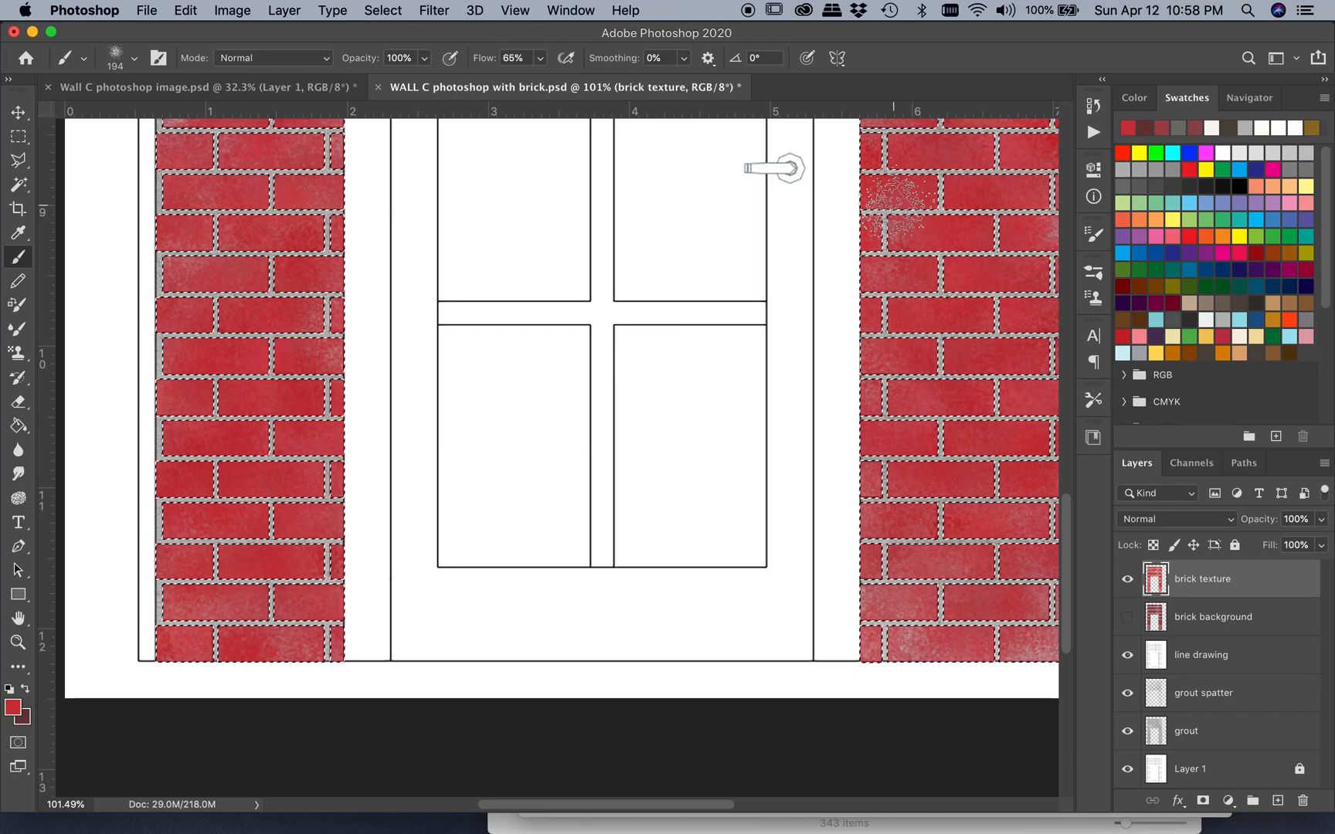
pyautogui.scroll(-5, 895, 205)
# Make the dark brick red the foreground color and try spattering it at full opacity over the upper-left bricks
pyautogui.scroll(10, 894, 204)
pyautogui.hscroll(4, 895, 205)
pyautogui.scroll(3, 895, 205)
pyautogui.hscroll(-1, 895, 205)
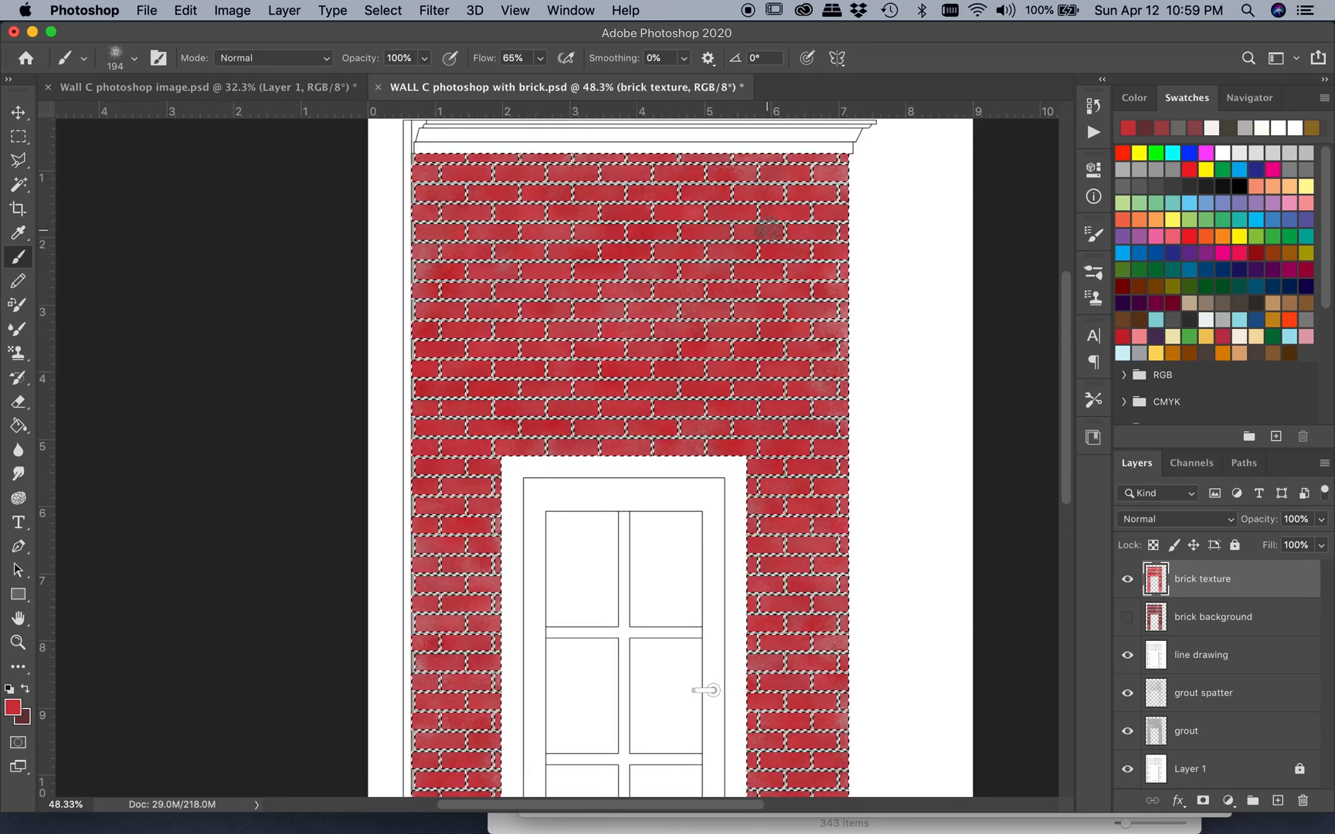
pyautogui.click(27, 688)
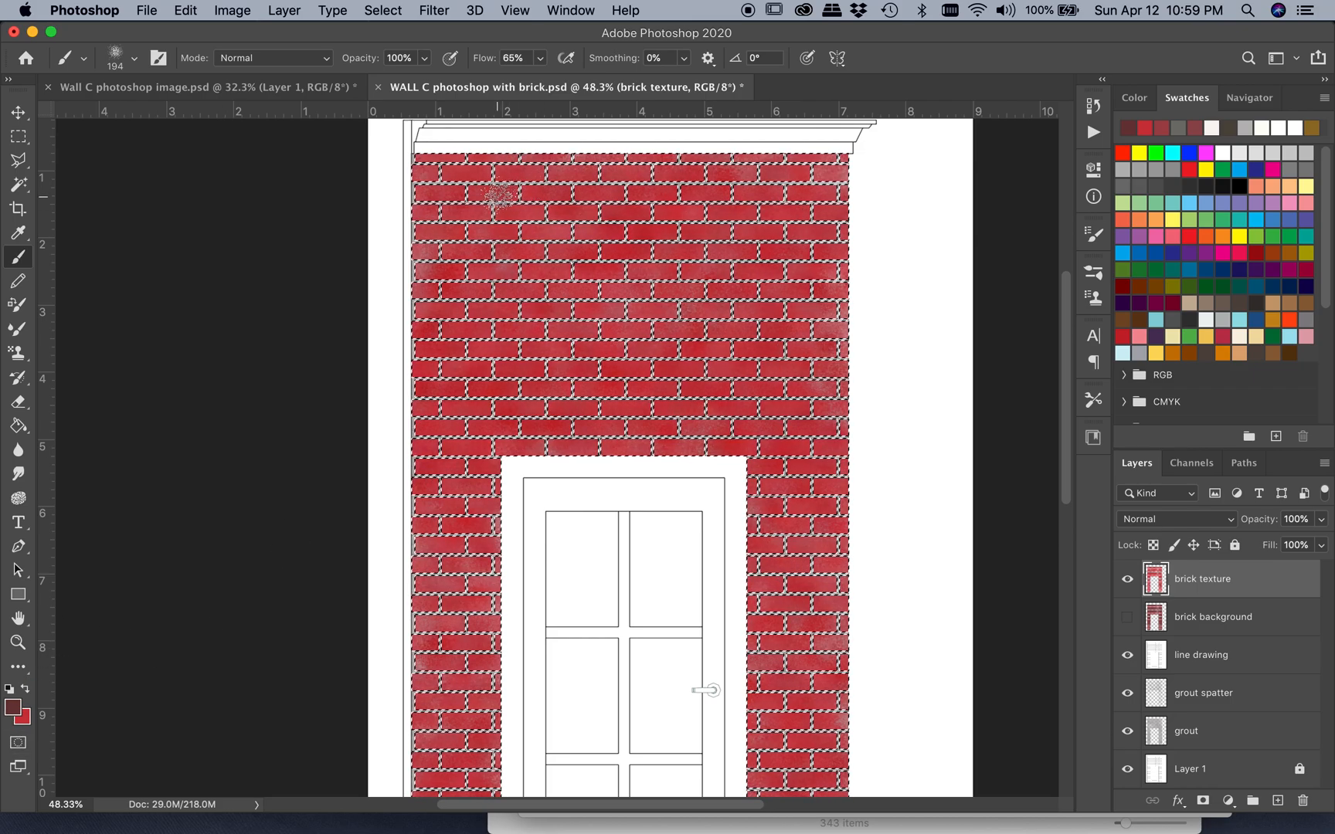
pyautogui.moveTo(494, 185)
pyautogui.mouseDown()
pyautogui.moveTo(455, 224)
pyautogui.moveTo(532, 174)
pyautogui.mouseUp()
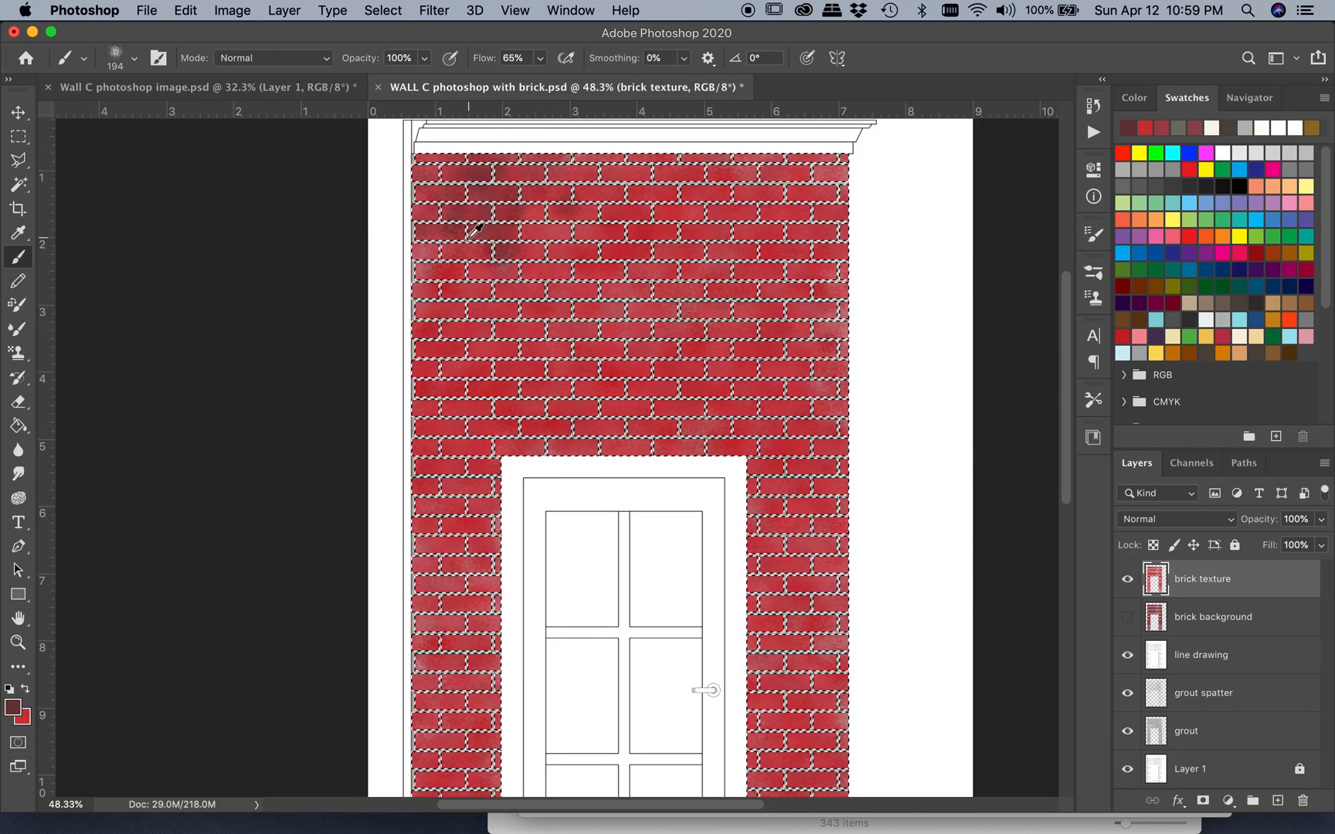
pyautogui.scroll(5, 477, 228)
pyautogui.scroll(5, 467, 230)
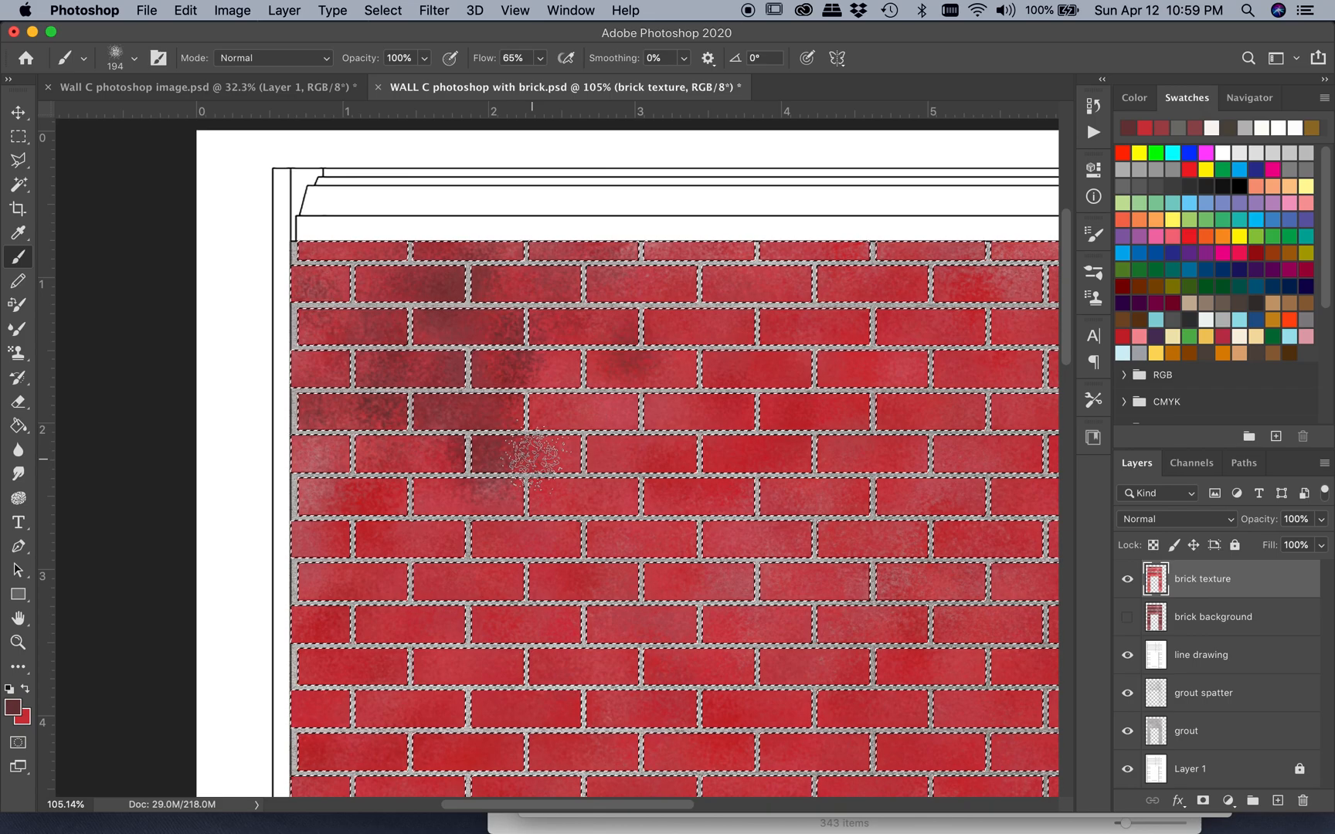
# Undo the dark spatter on the upper-left bricks and lower the brush opacity to 42%
pyautogui.press('super+z')
pyautogui.click(424, 62)
pyautogui.moveTo(424, 81); pyautogui.dragTo(421, 83)
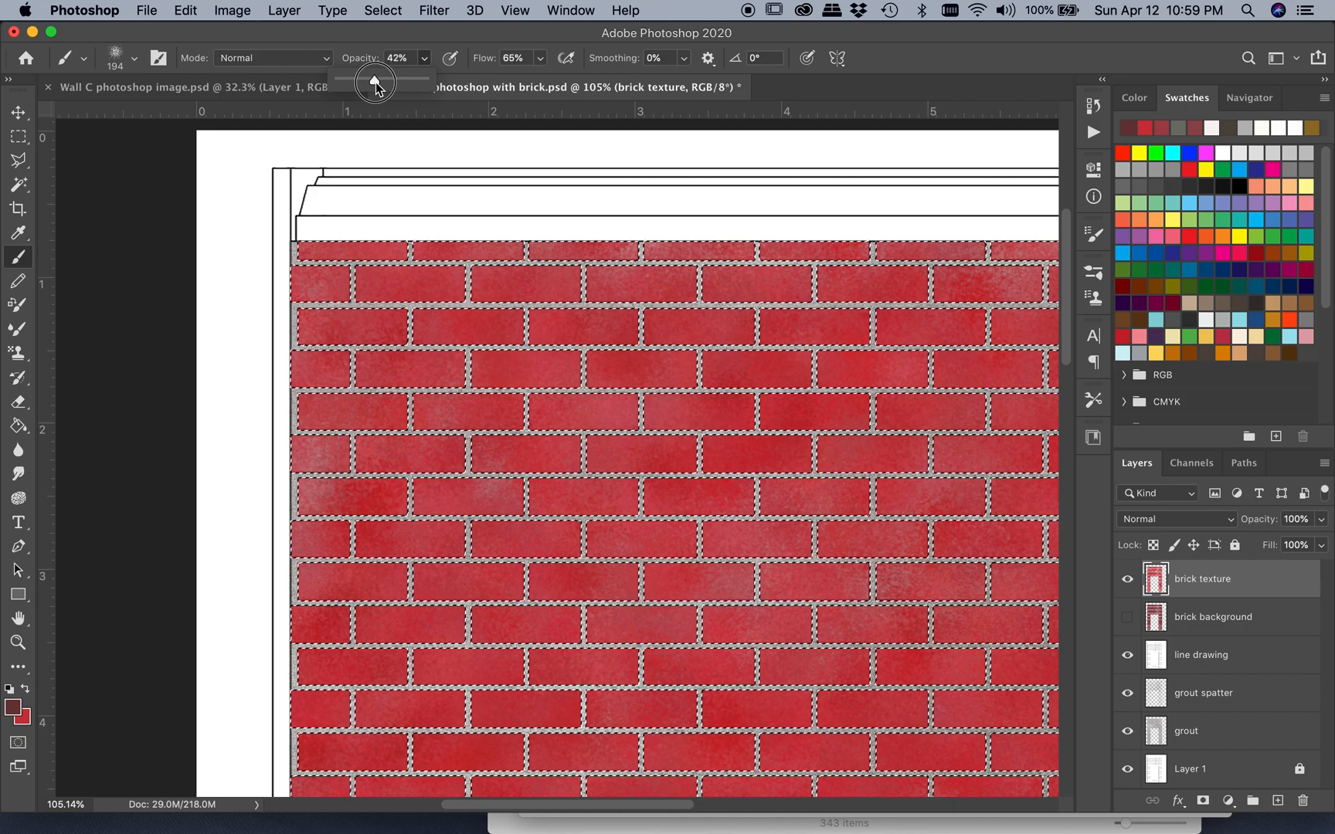
# Spatter the dark brick red in soft, uneven patches over the bricks above the door
pyautogui.click(469, 287)
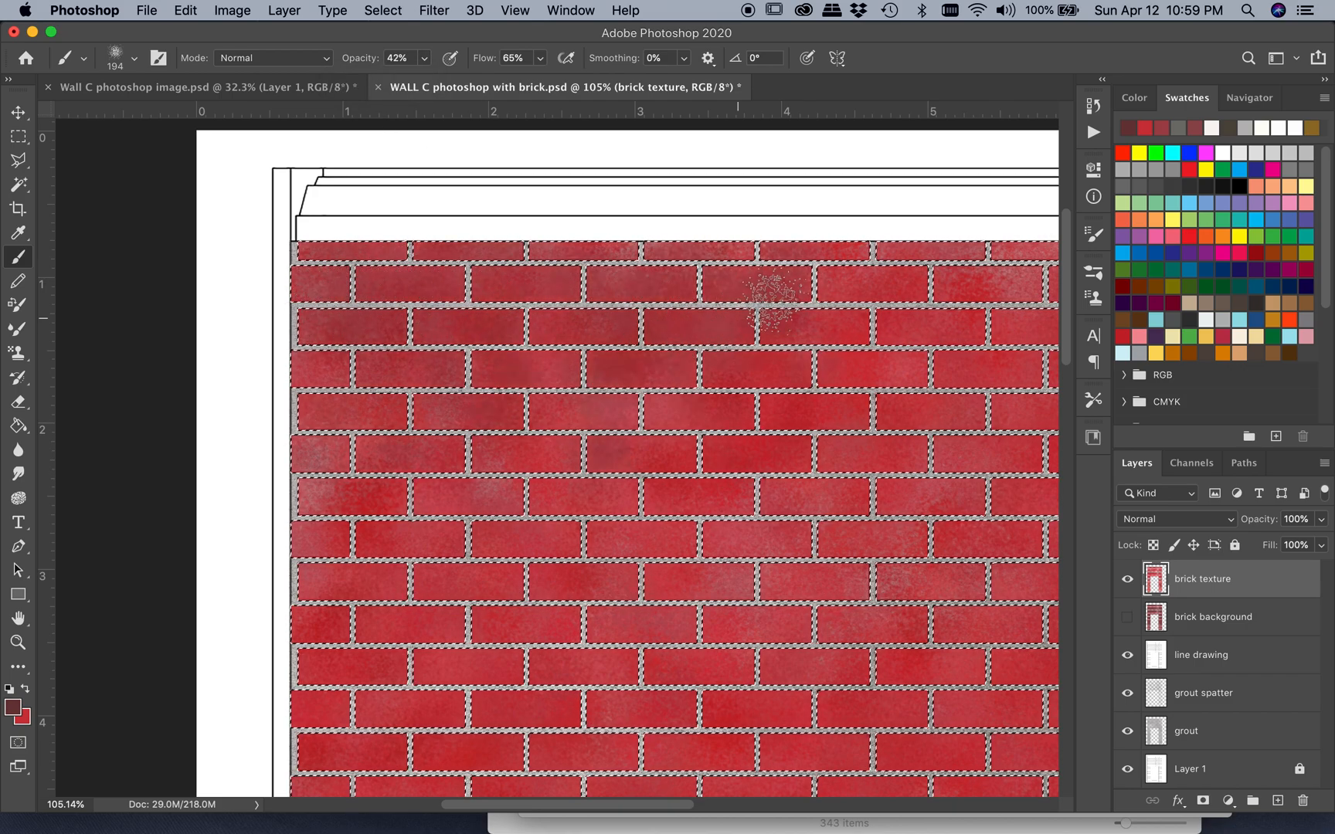
pyautogui.hscroll(6, 842, 460)
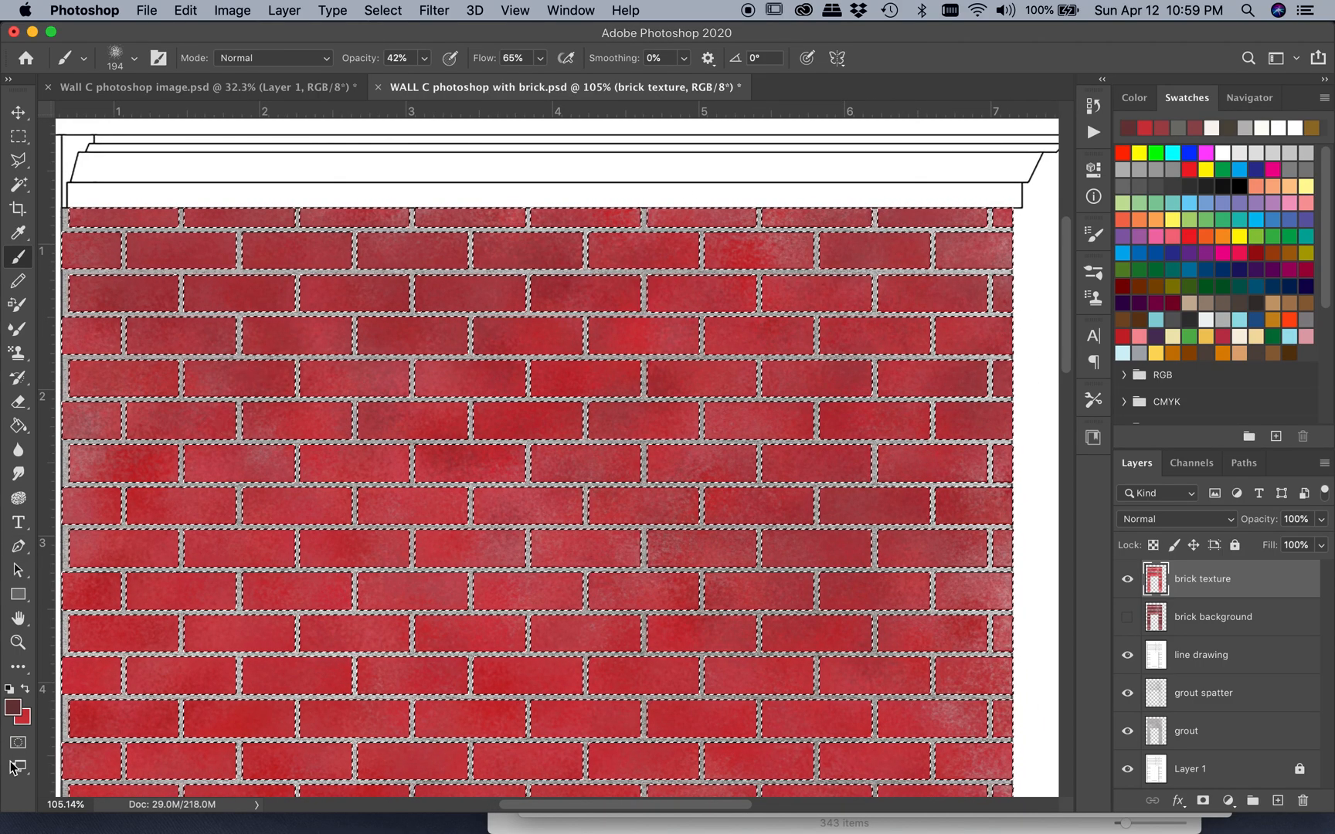
pyautogui.click(304, 547)
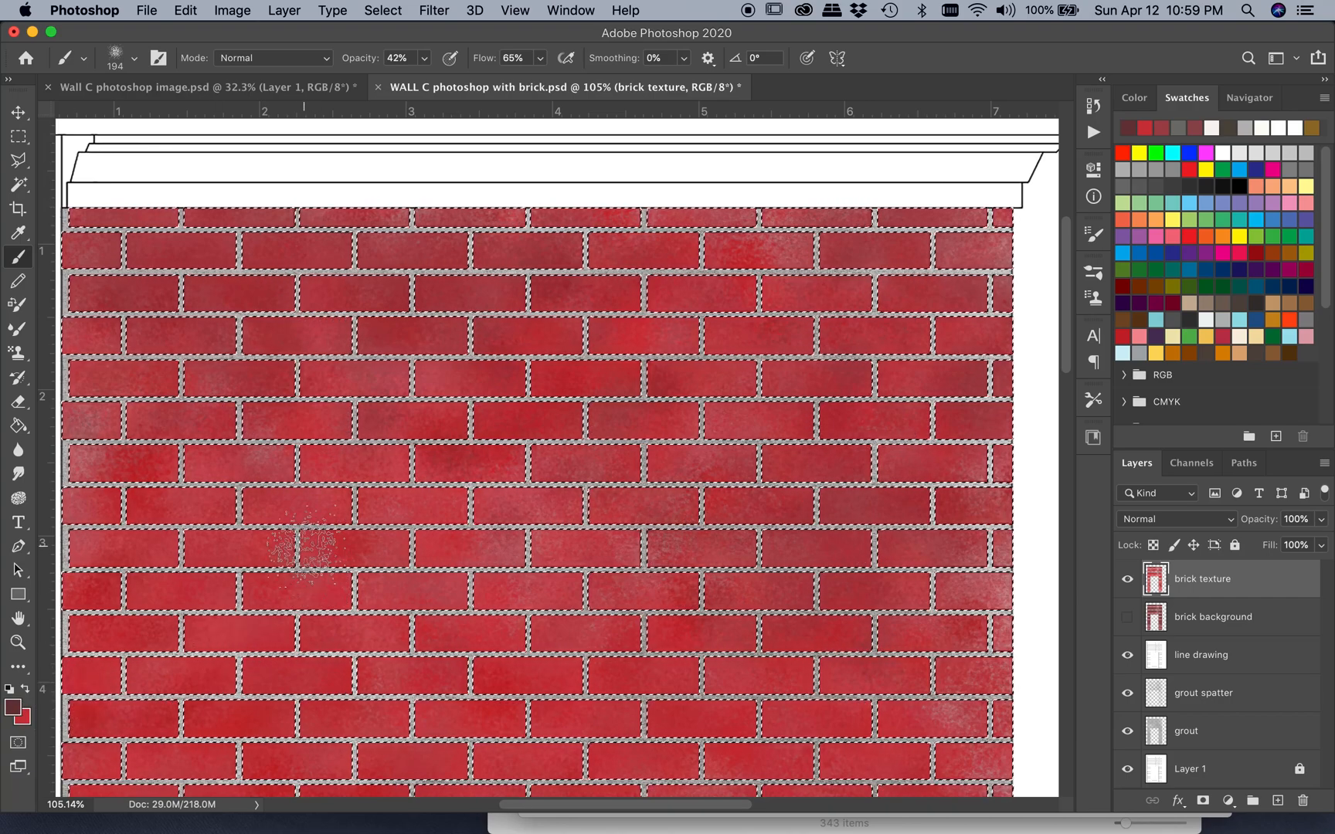
pyautogui.scroll(-7, 301, 547)
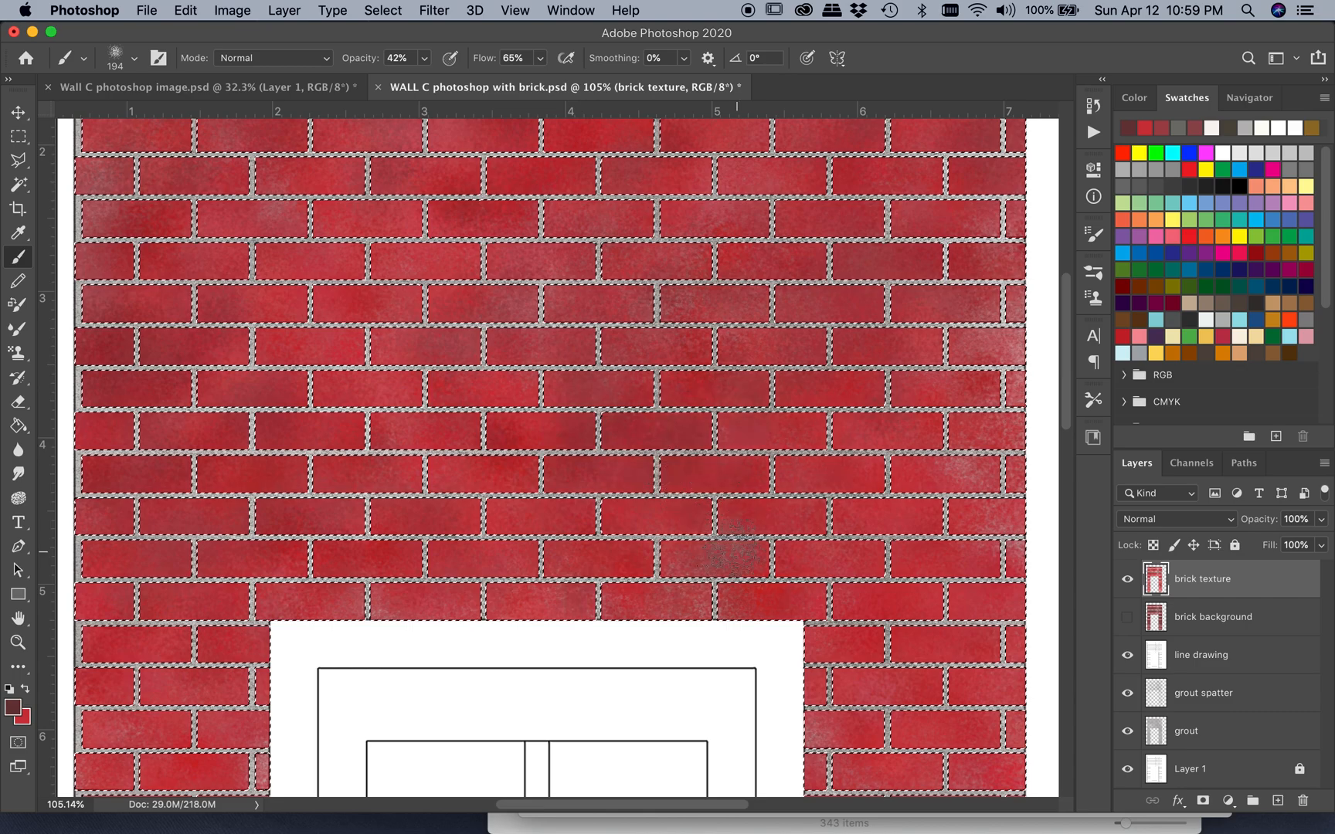
pyautogui.scroll(-10, 950, 522)
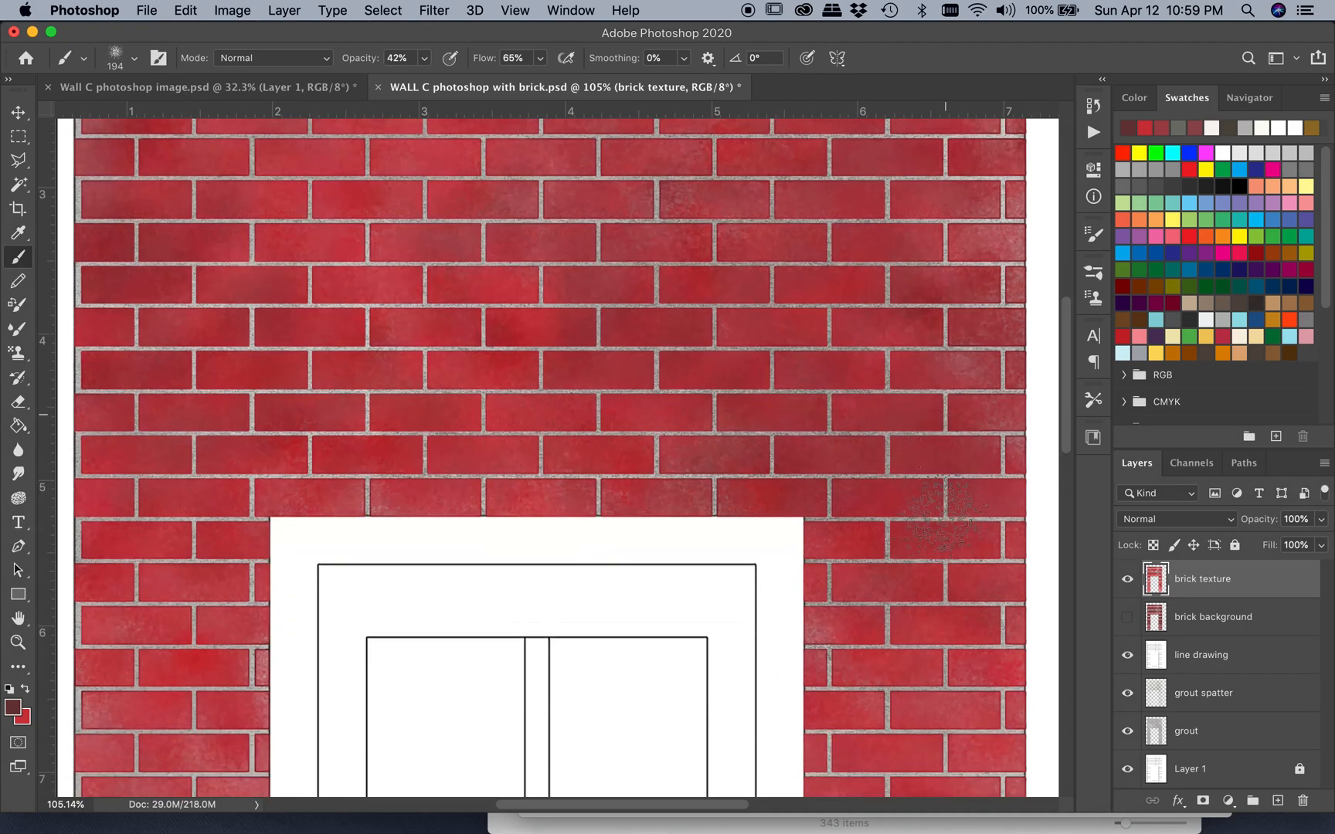
# Spatter dark red patches down the brick column right of the door, keeping the brick selection active
pyautogui.press('super+d')
pyautogui.scroll(-8, 834, 595)
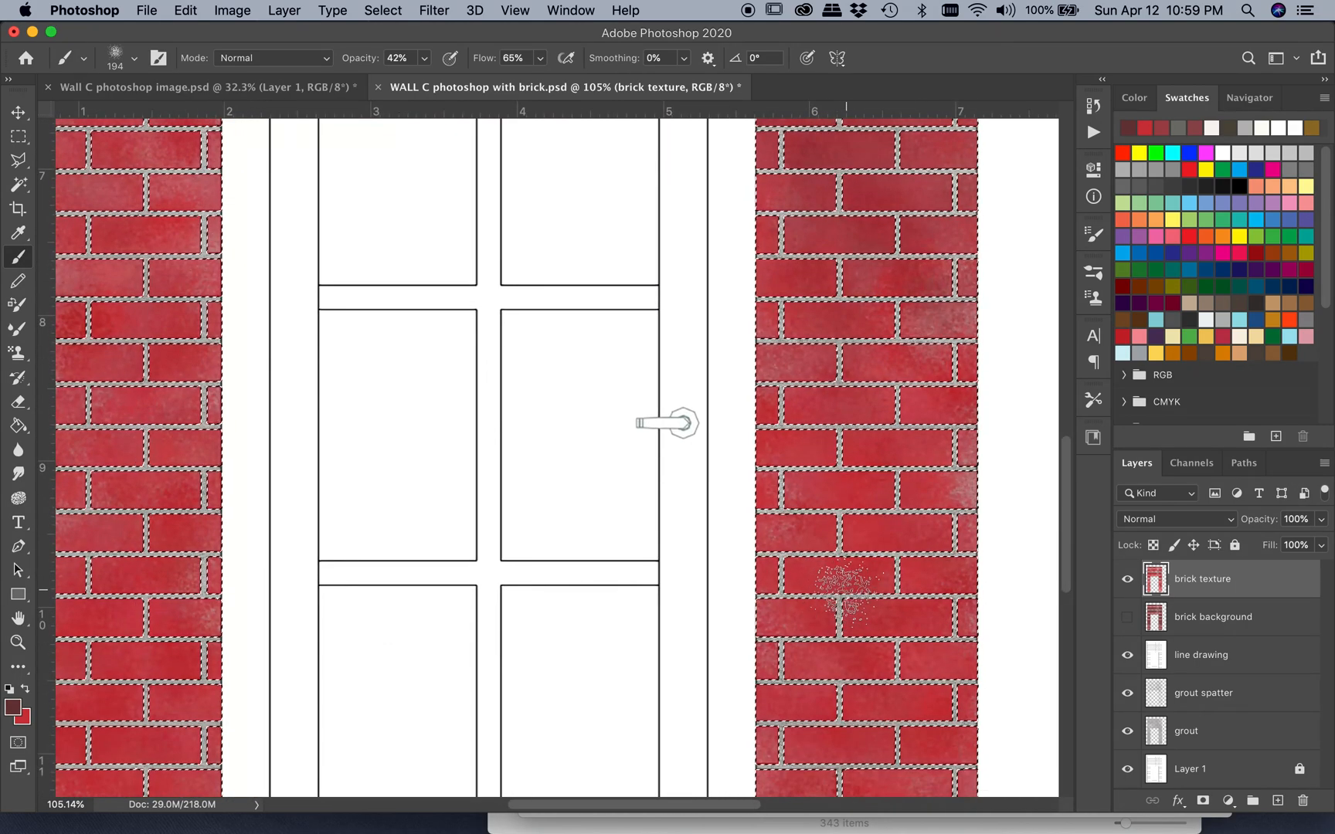
pyautogui.scroll(-1, 734, 656)
pyautogui.scroll(-8, 718, 663)
pyautogui.press('super+shift+d')
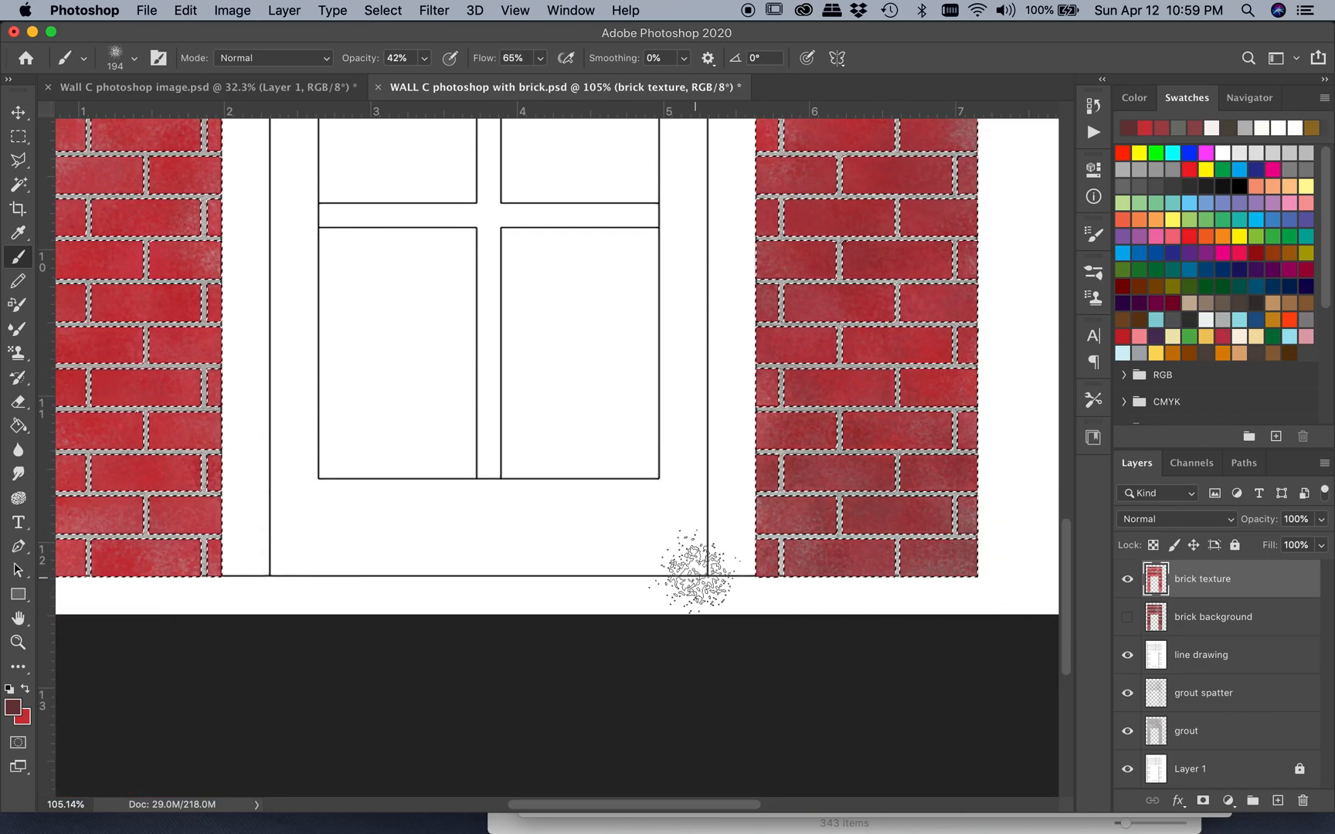
# Spatter dark red patches up the brick column left of the door and check the whole wall
pyautogui.hscroll(-10, 510, 548)
pyautogui.hscroll(2, 494, 537)
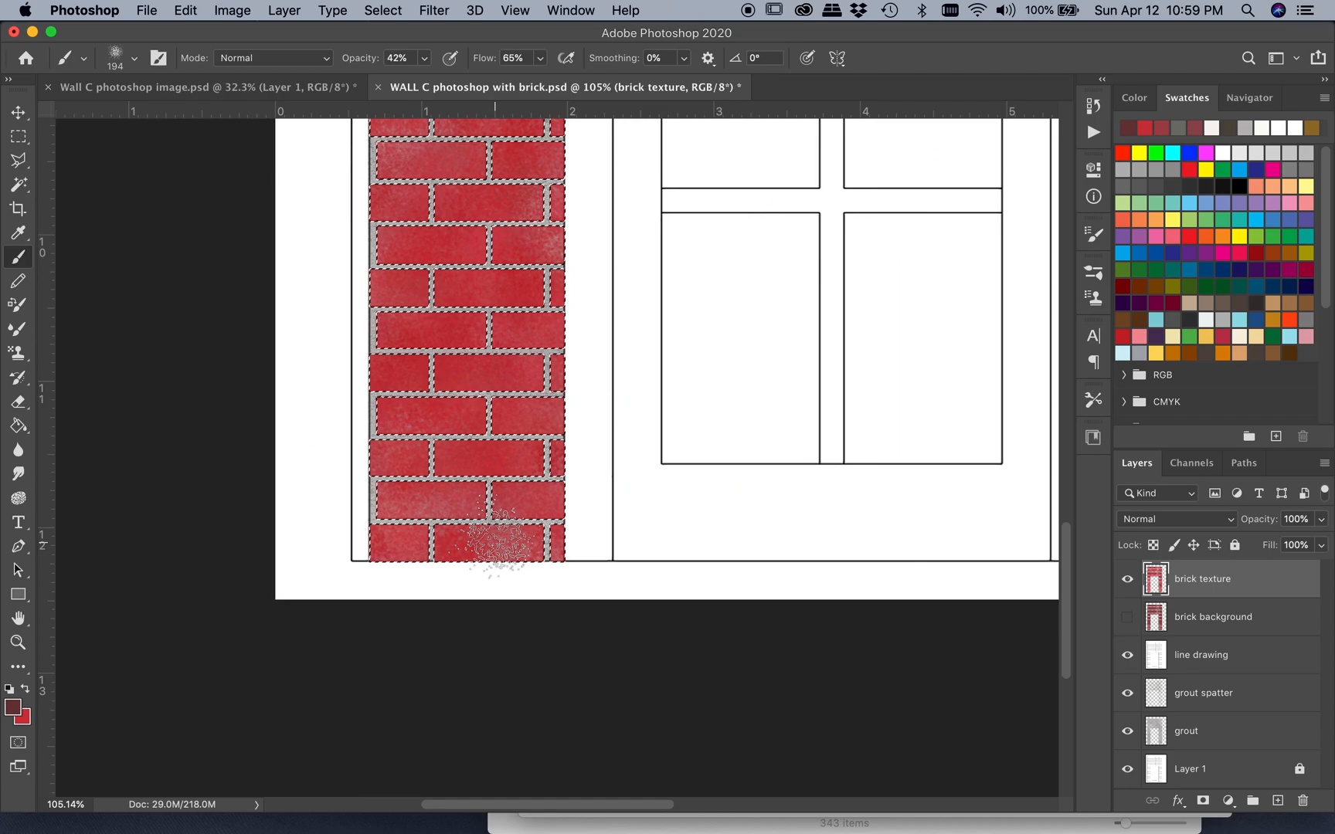
pyautogui.scroll(10, 340, 359)
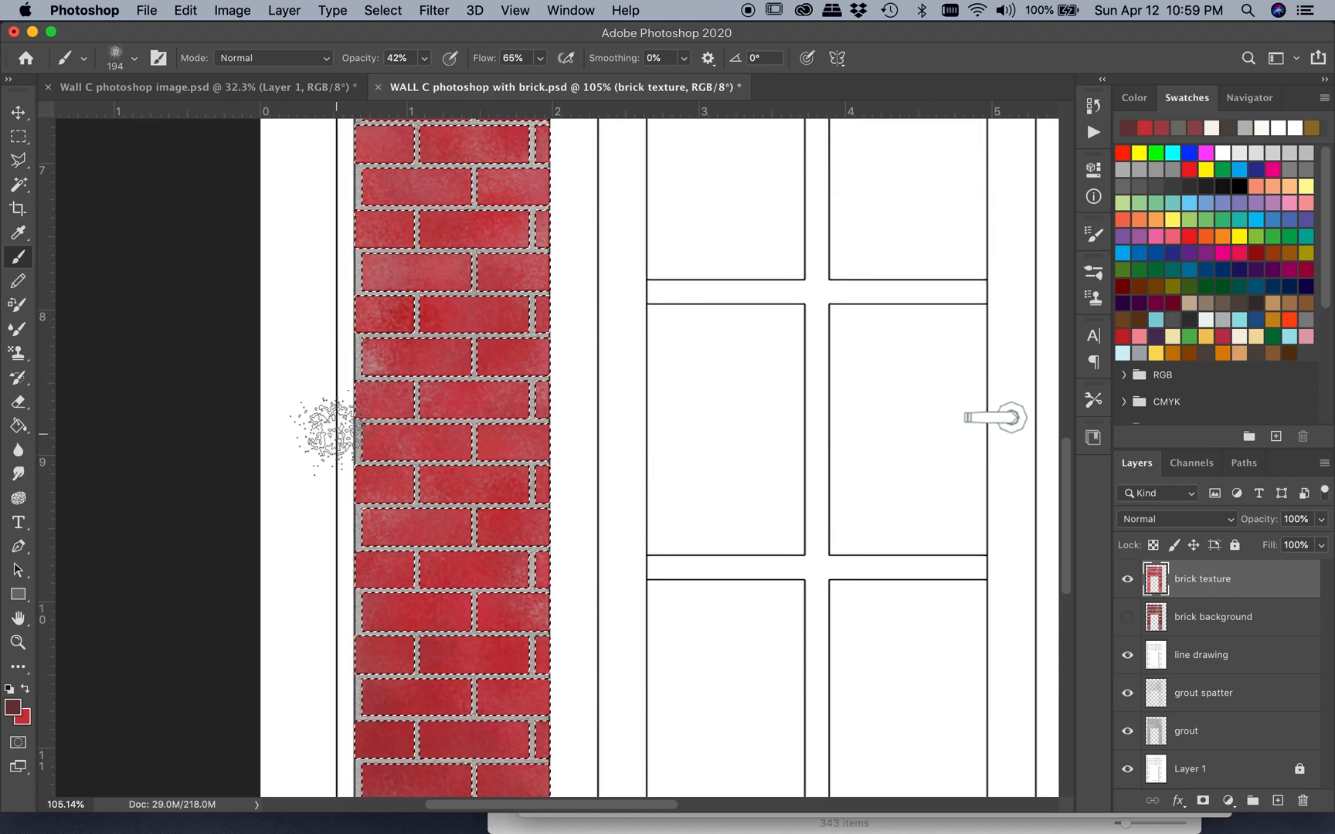
pyautogui.scroll(10, 436, 321)
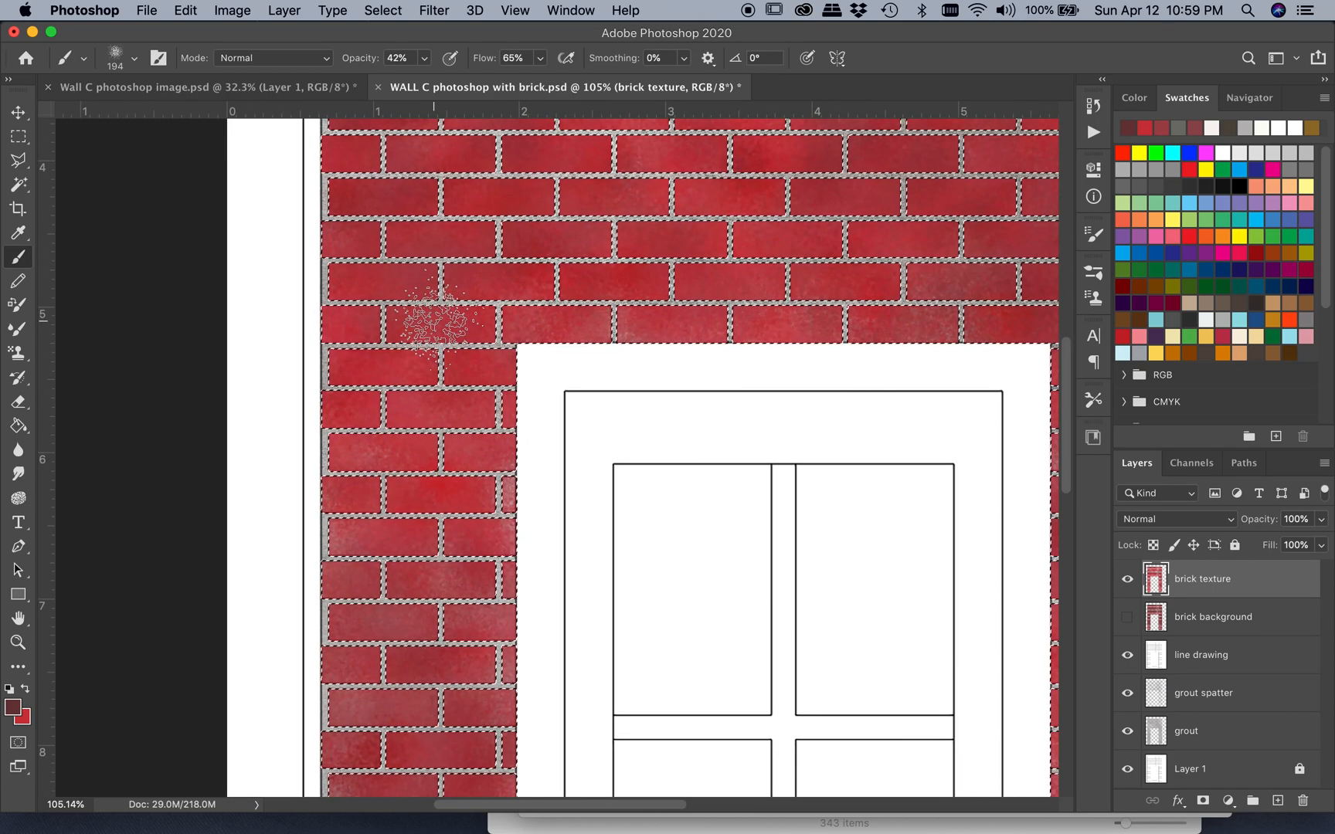
pyautogui.scroll(-5, 518, 334)
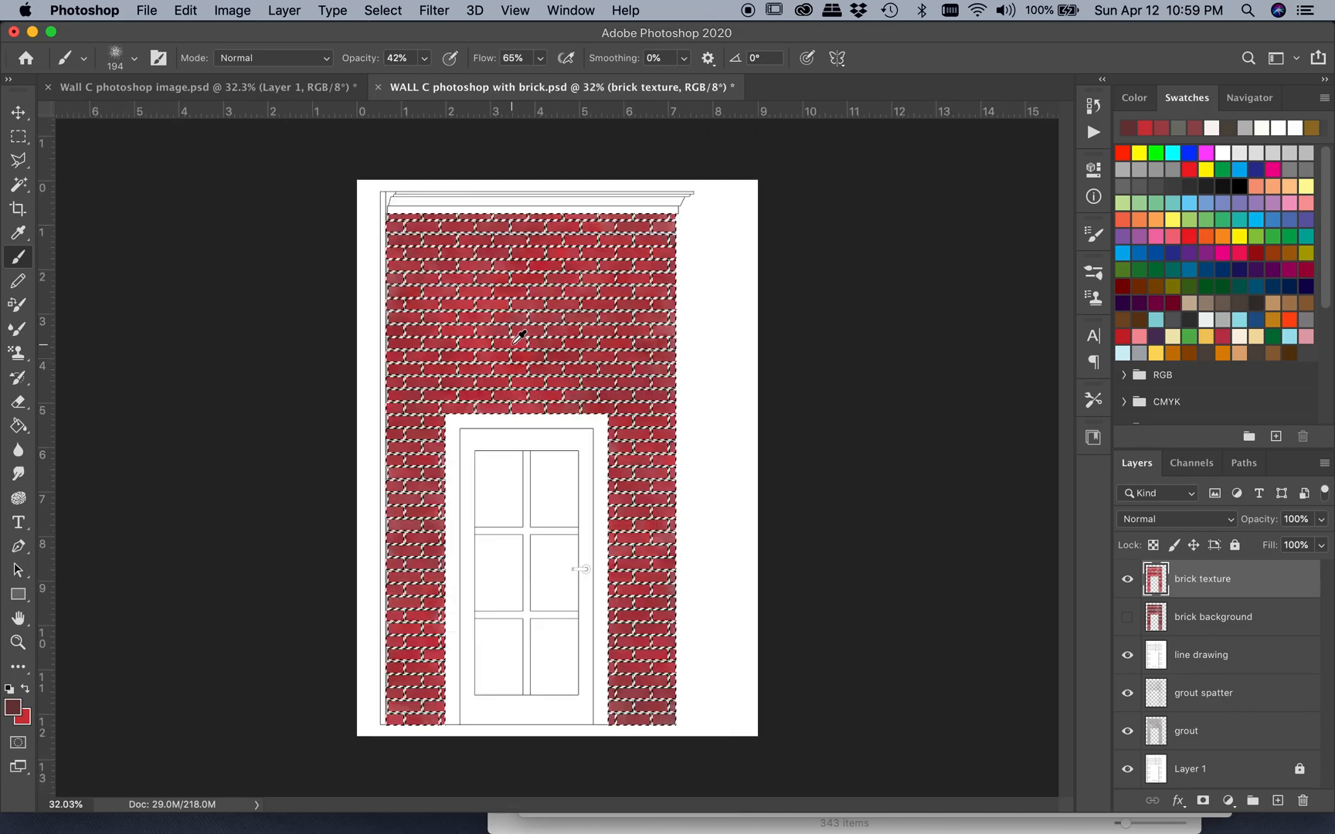
pyautogui.scroll(3, 539, 414)
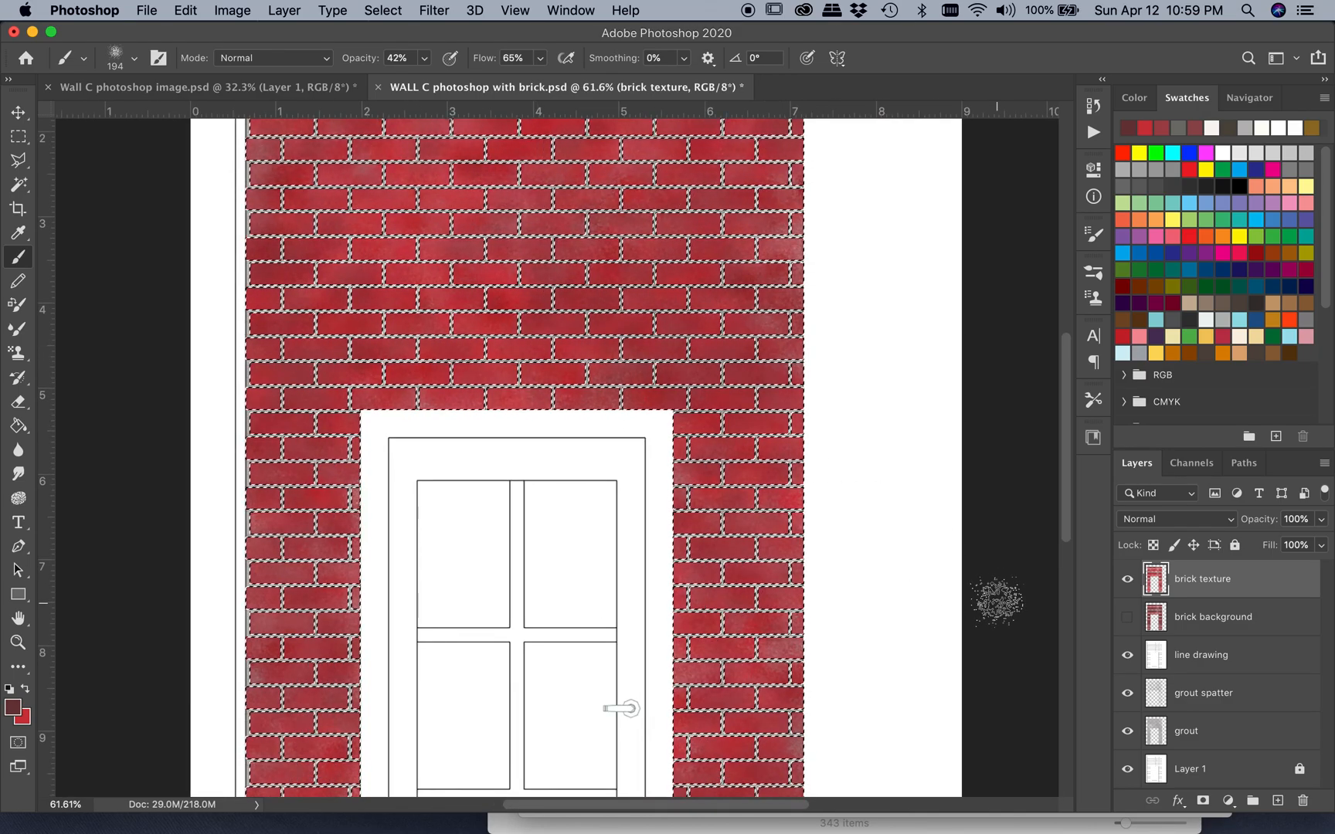
# Make the brick background layer visible again beneath the brick texture
pyautogui.click(1127, 618)
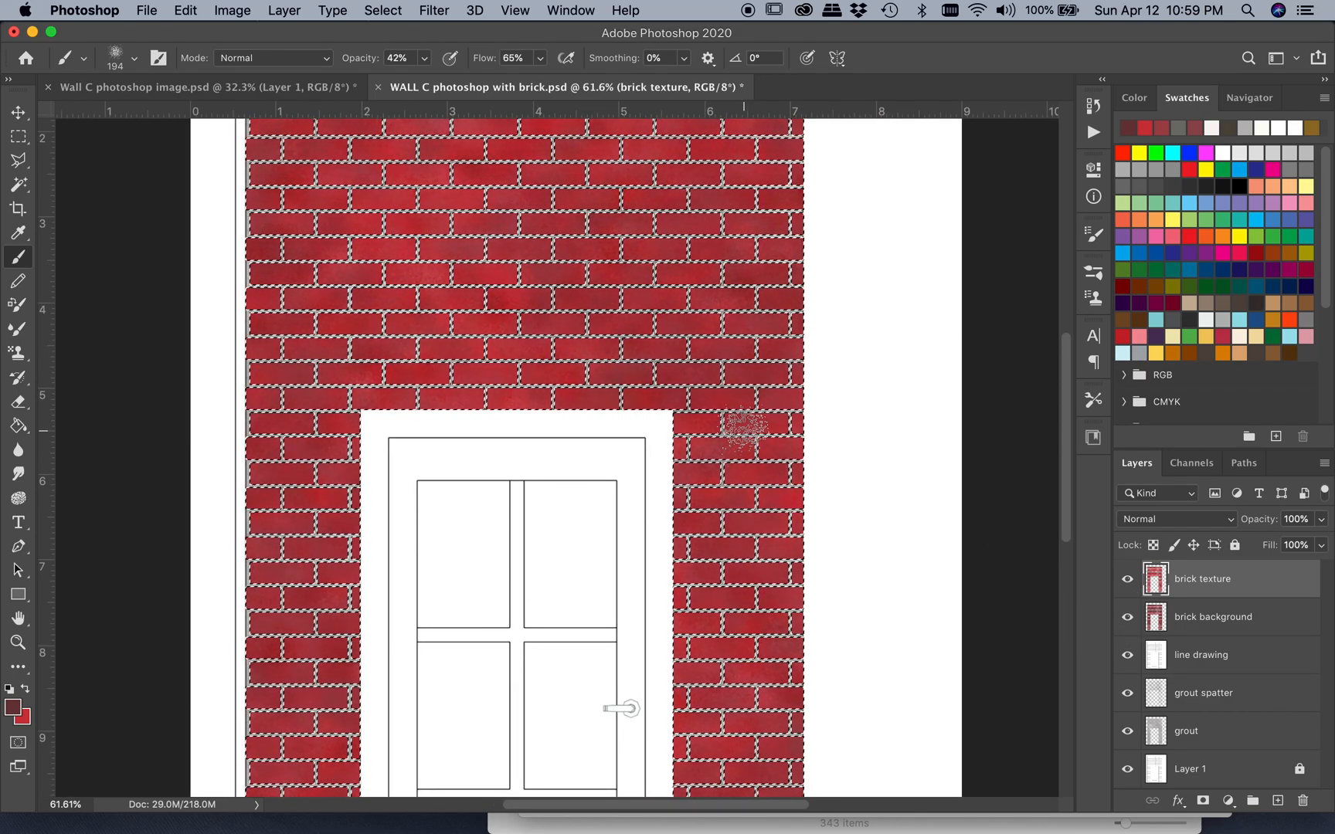
pyautogui.scroll(4, 444, 304)
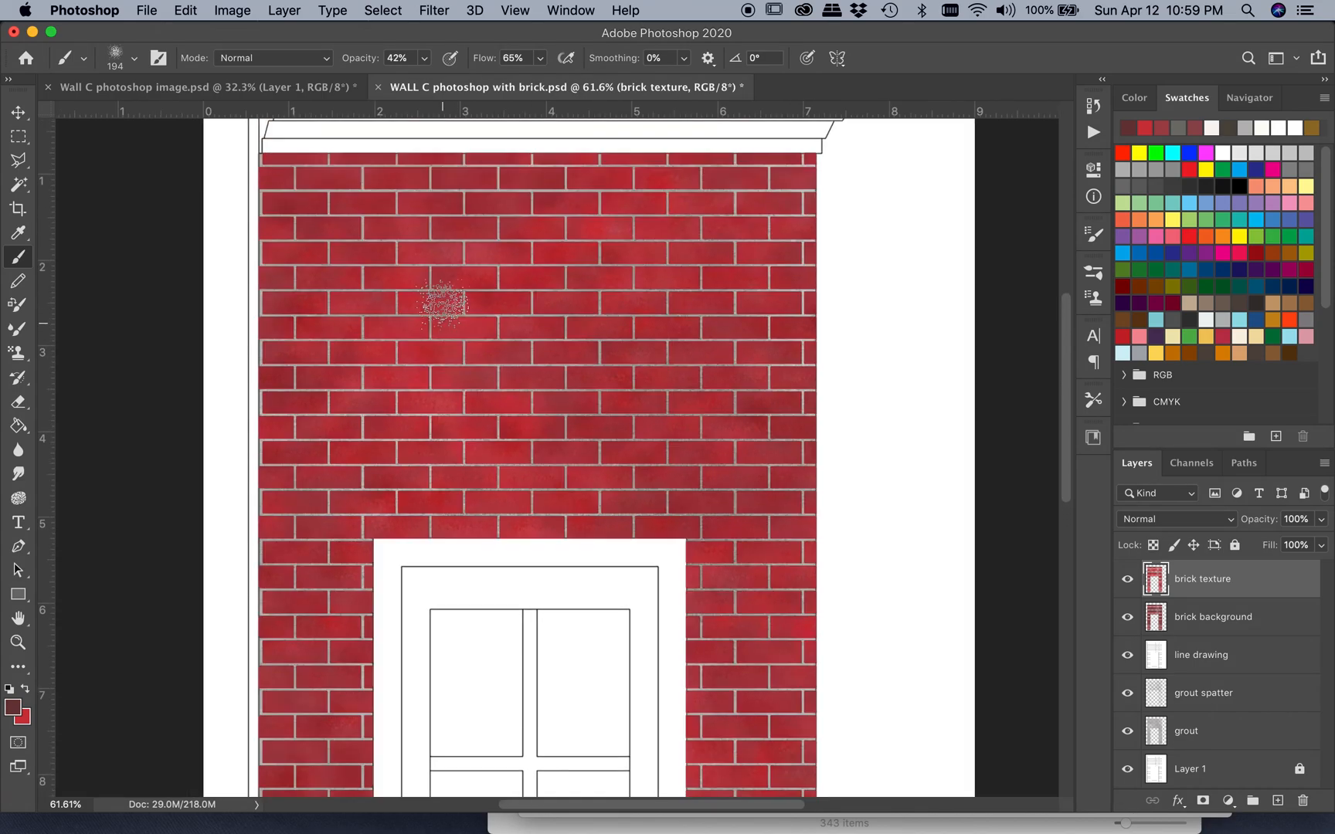
pyautogui.scroll(-4, 444, 305)
# Examine the layered red spatter up close and across the upper wall for even colour variation
pyautogui.scroll(5, 449, 299)
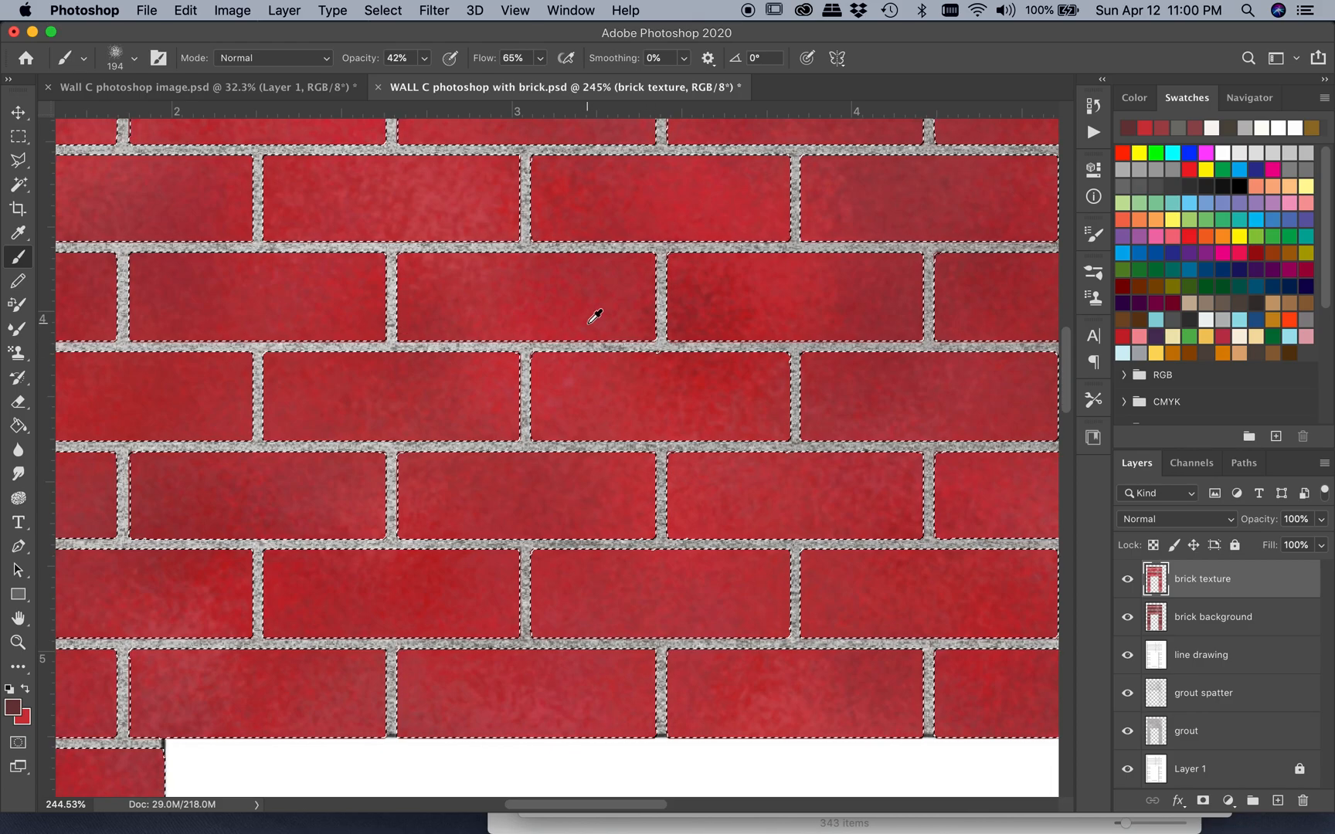
pyautogui.scroll(3, 594, 314)
pyautogui.scroll(-3, 521, 348)
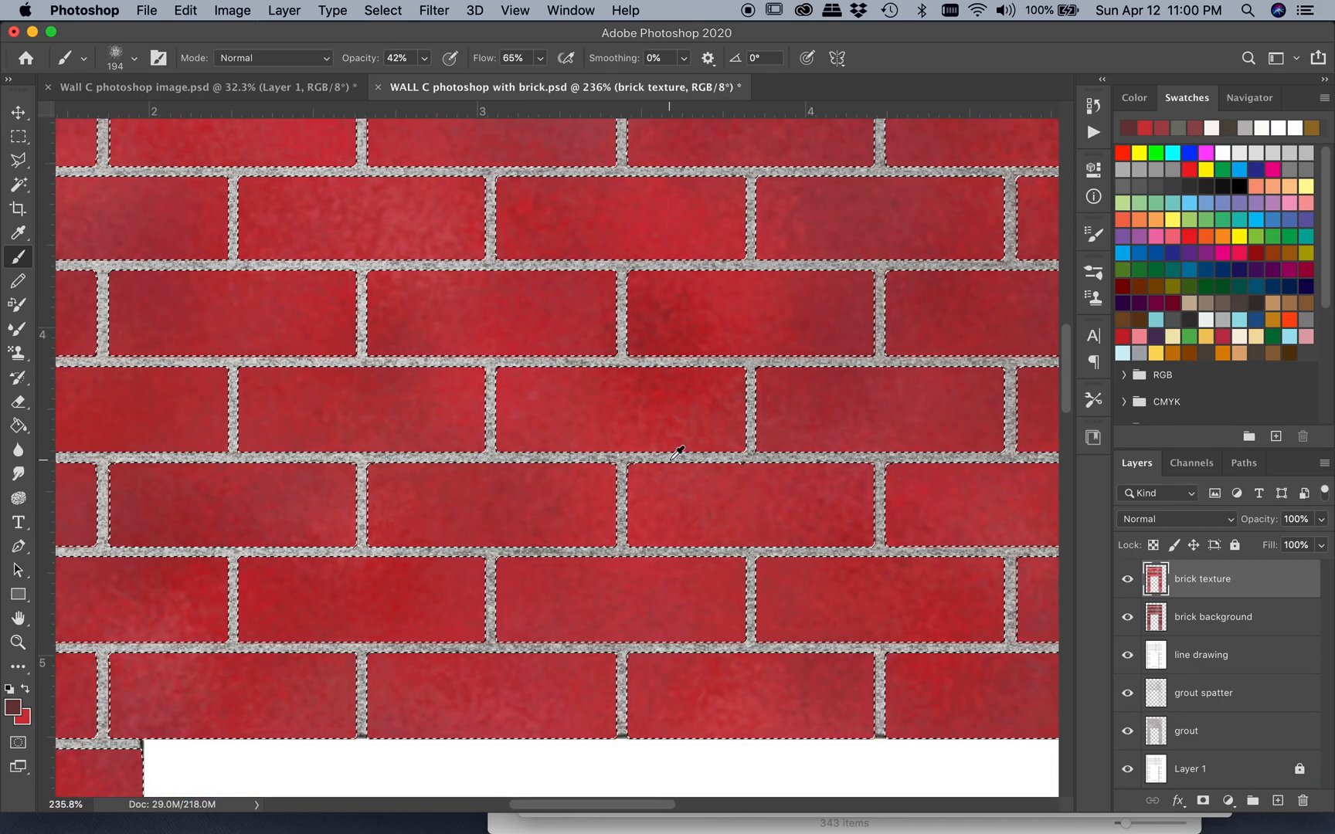
pyautogui.scroll(-2, 677, 453)
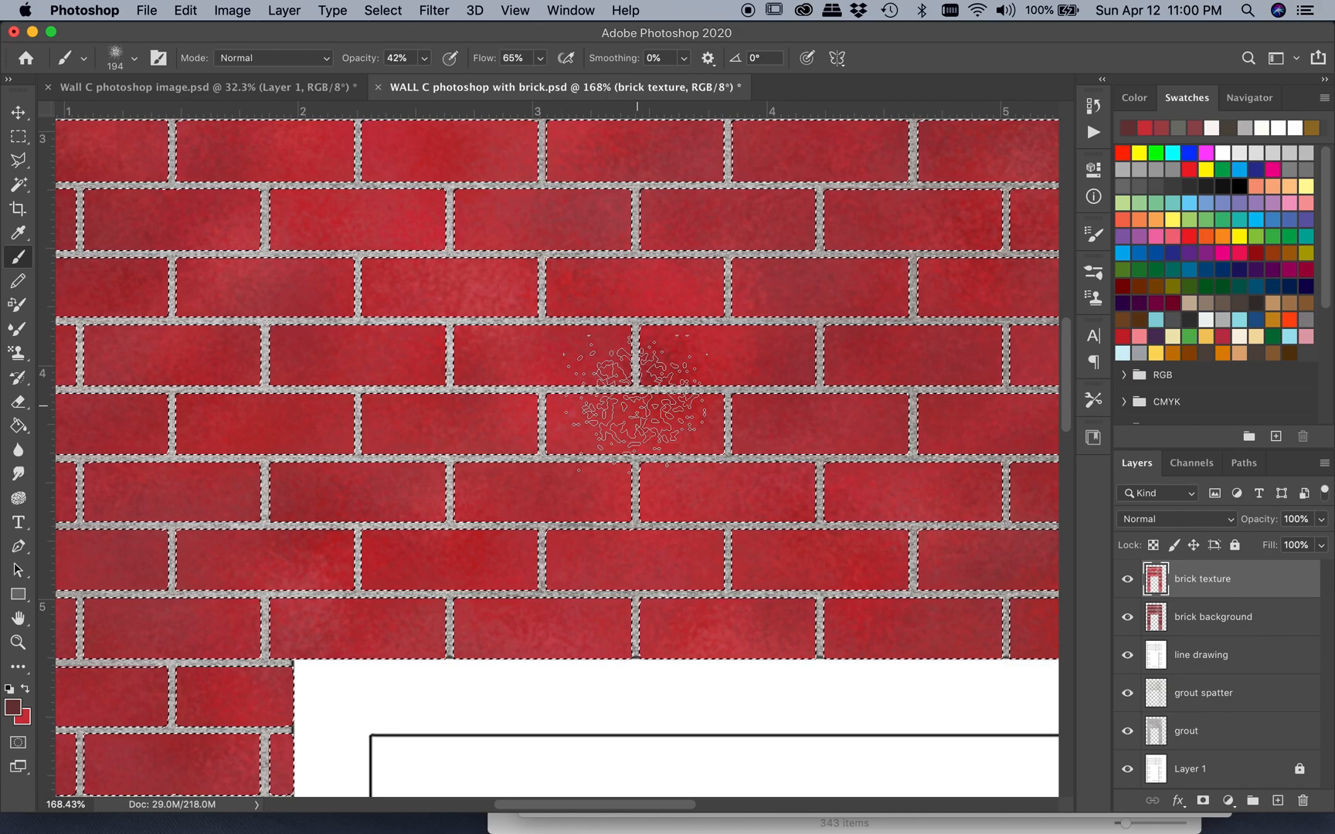
pyautogui.scroll(5, 635, 400)
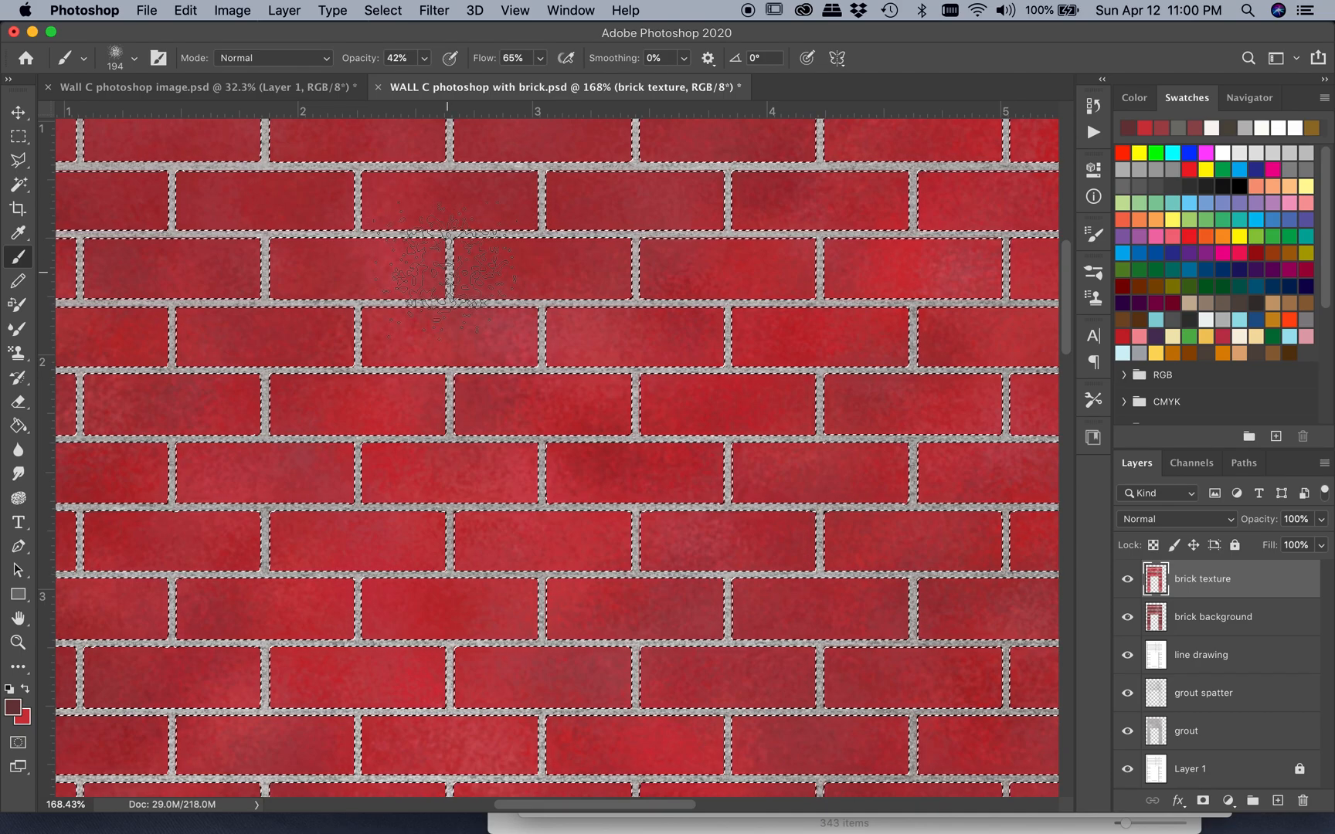
pyautogui.scroll(6, 556, 456)
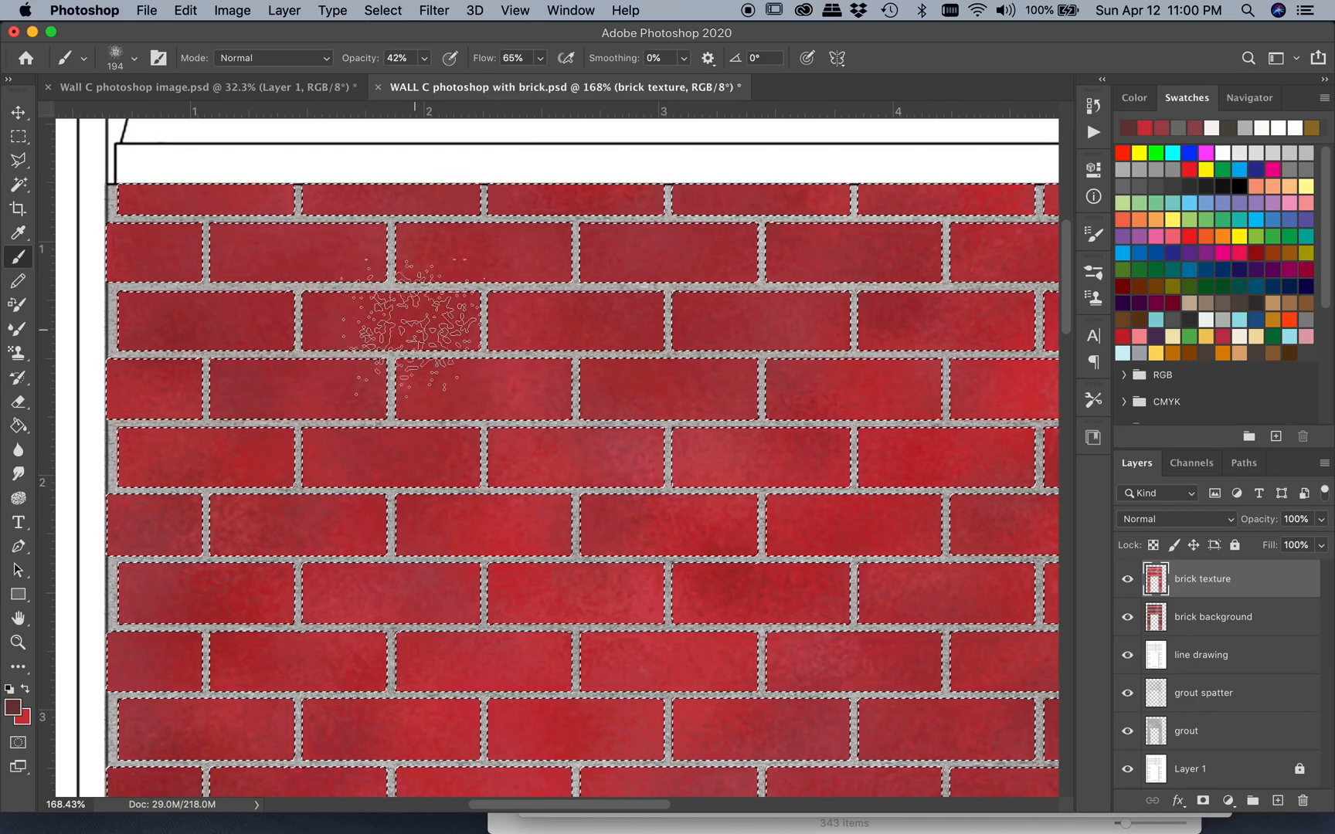
pyautogui.hscroll(3, 424, 485)
pyautogui.scroll(-2, 423, 485)
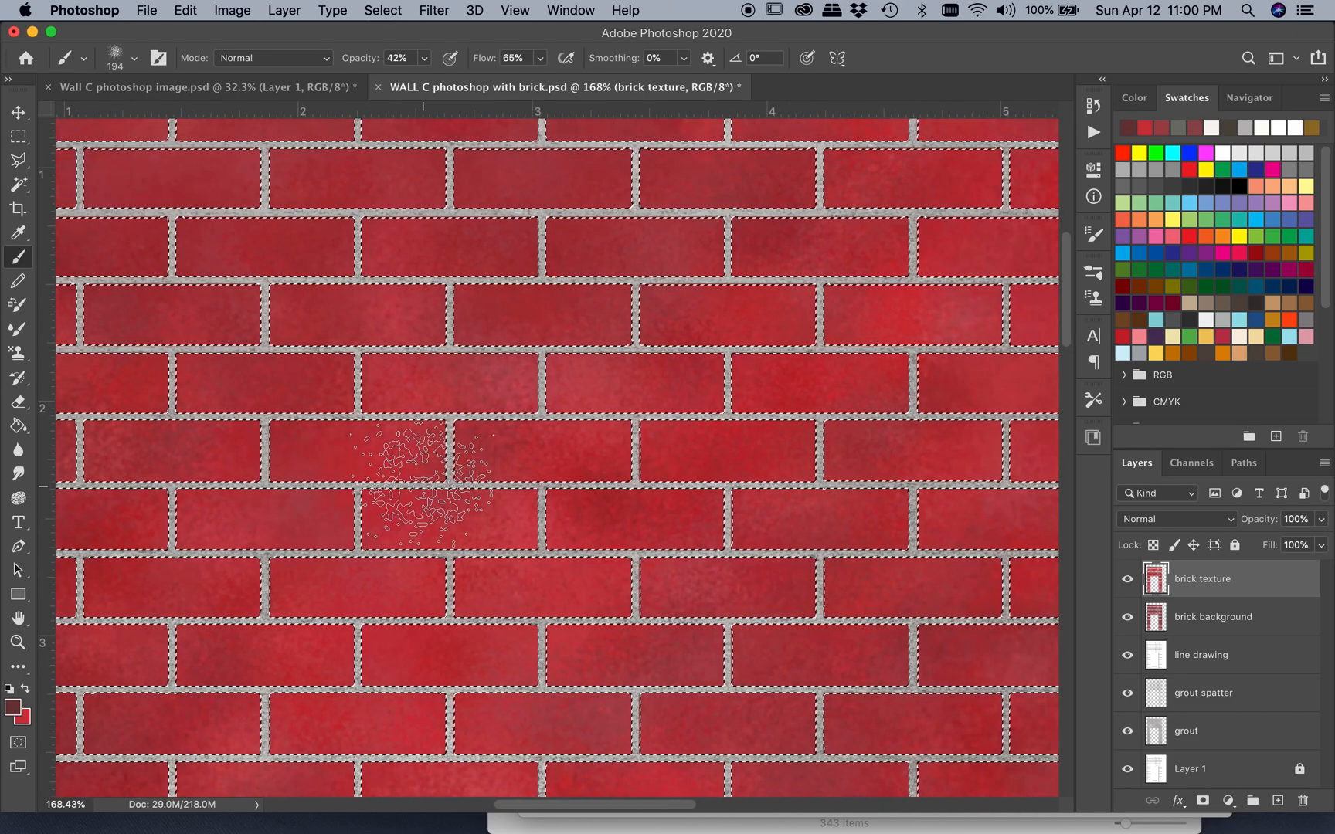
pyautogui.scroll(-6, 424, 486)
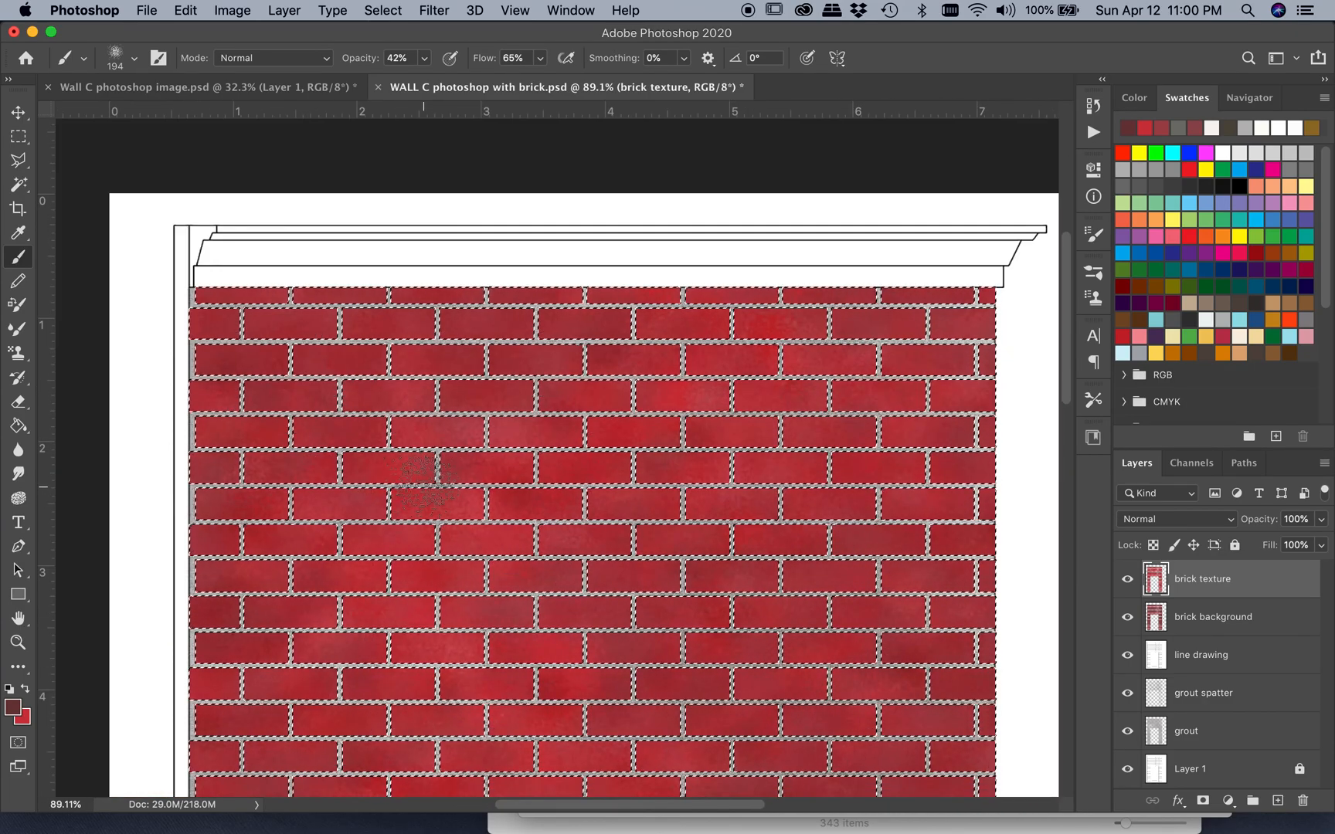
pyautogui.scroll(-6, 424, 480)
pyautogui.hscroll(1, 424, 481)
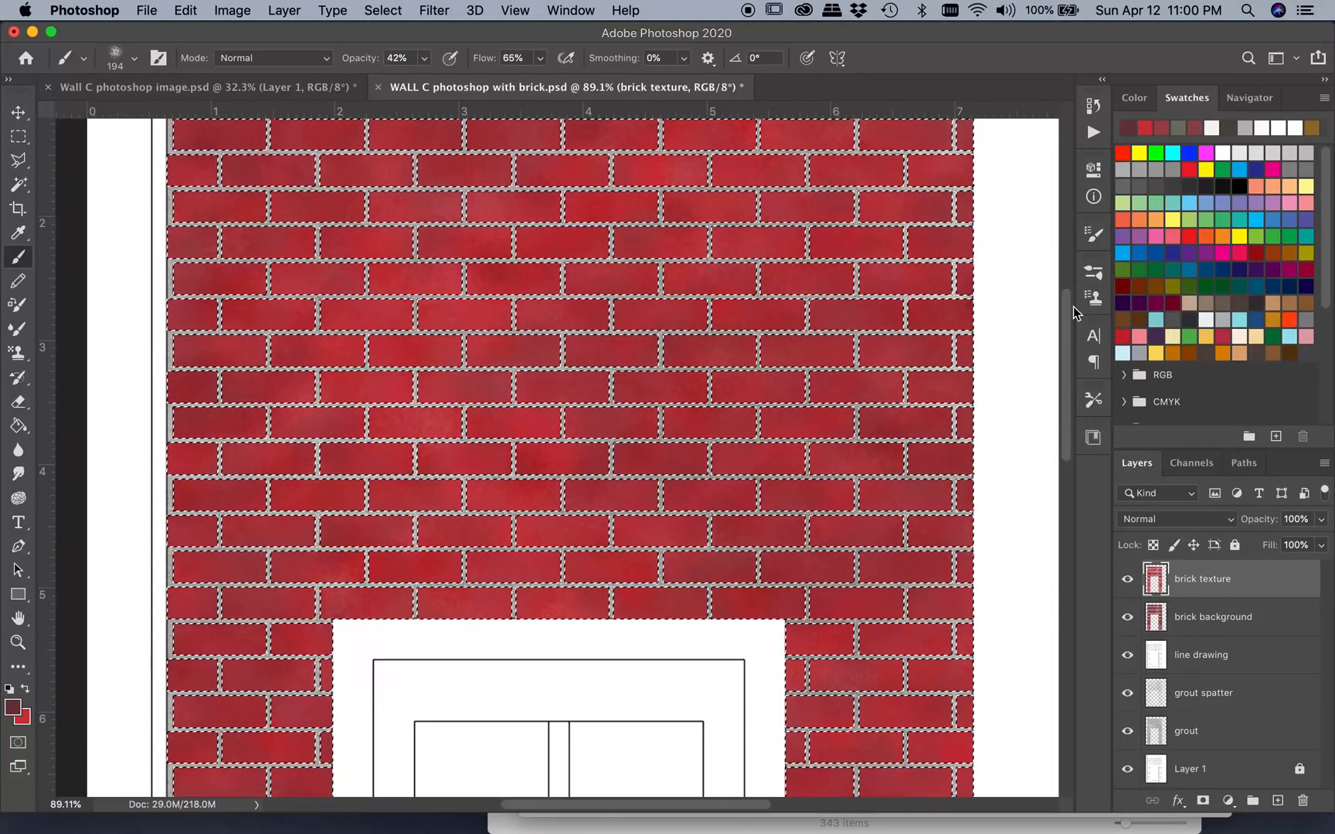
pyautogui.scroll(2, 543, 347)
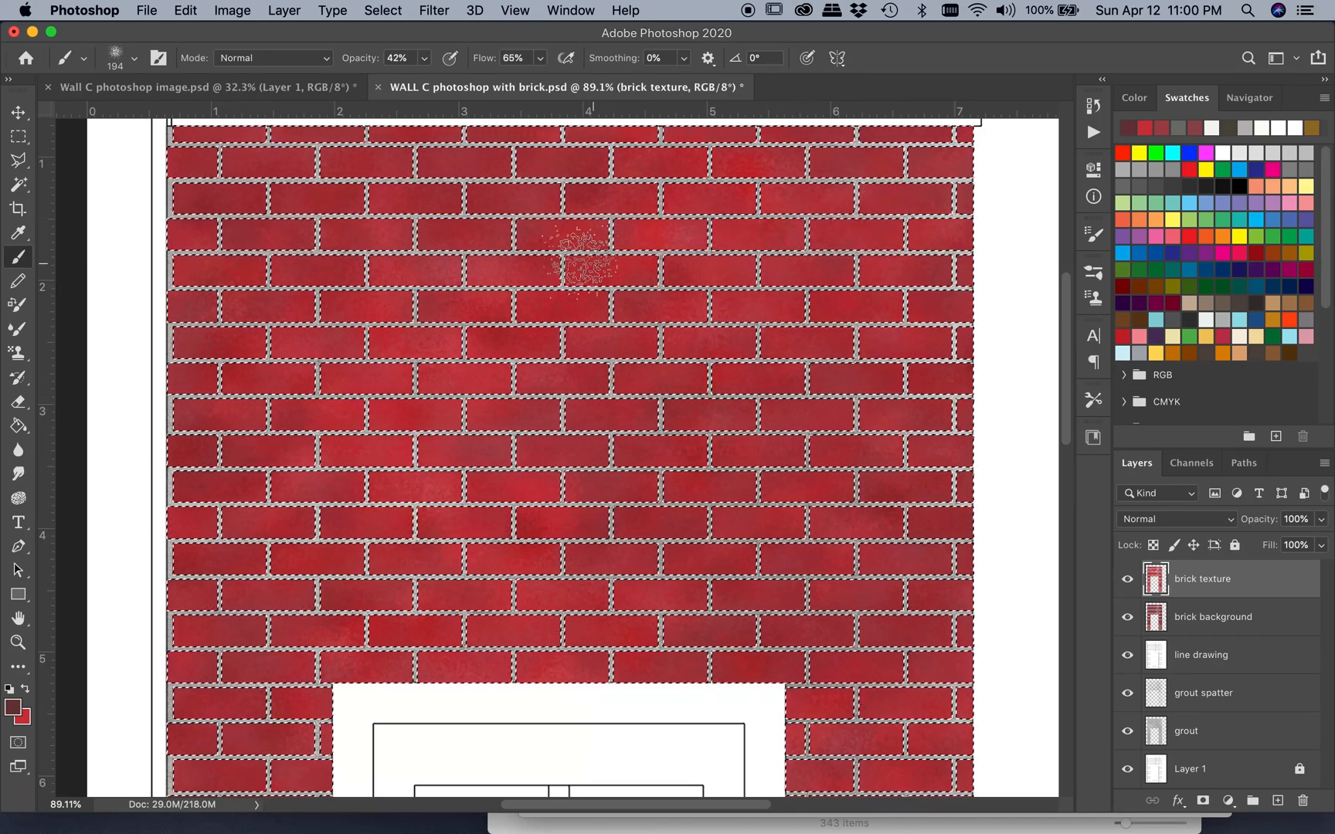
pyautogui.scroll(-2, 583, 454)
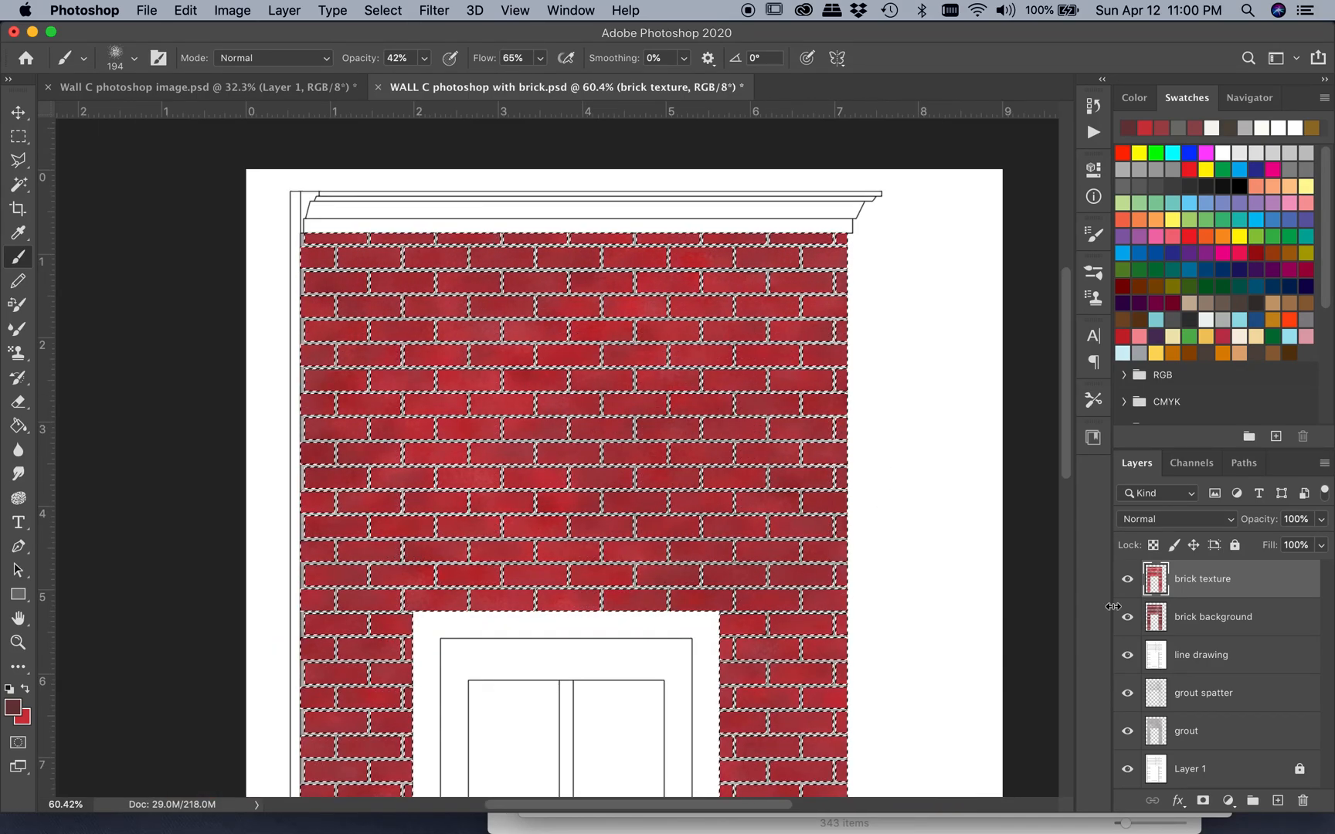
# Deselect the brick selection and check the whole wall elevation
pyautogui.click(383, 10)
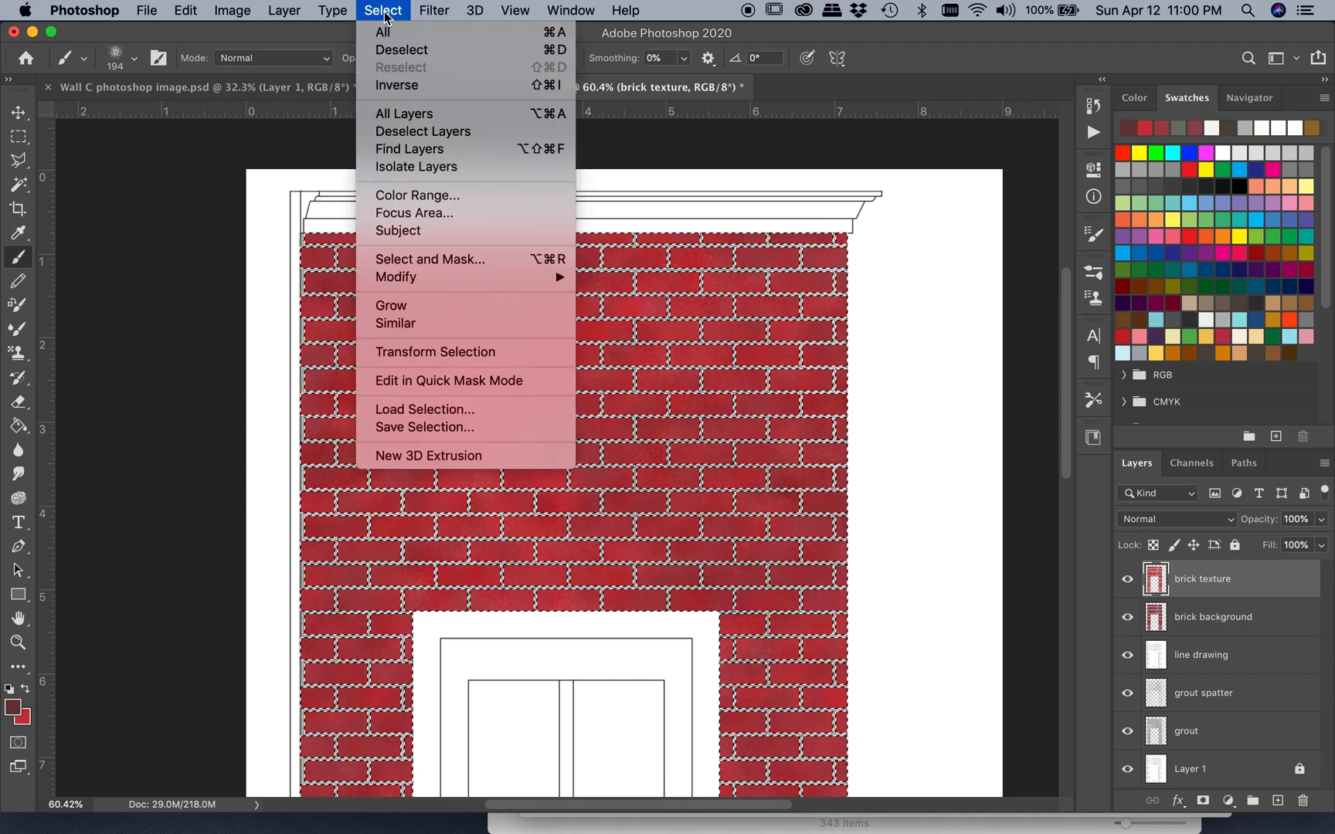
pyautogui.click(399, 52)
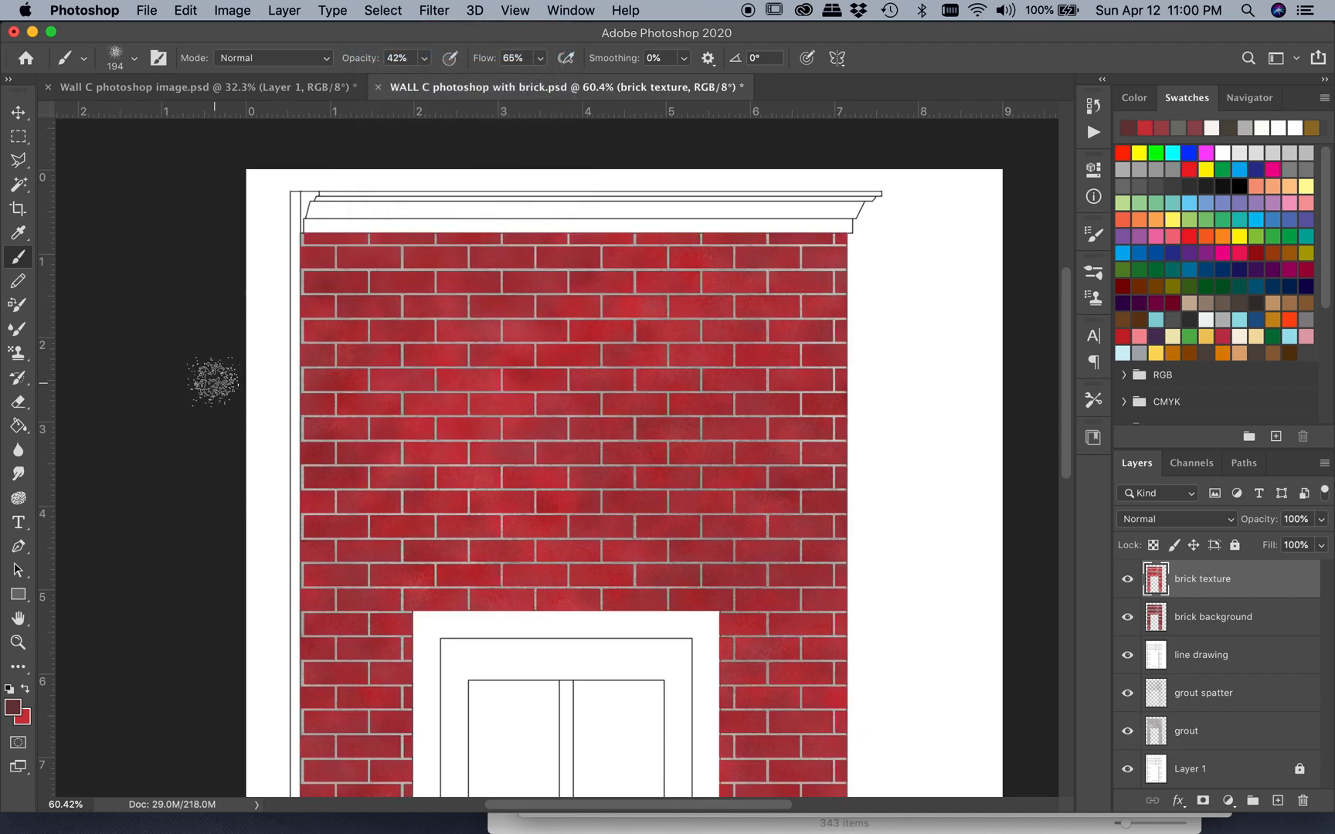
pyautogui.scroll(-2, 212, 380)
pyautogui.scroll(-2, 212, 380)
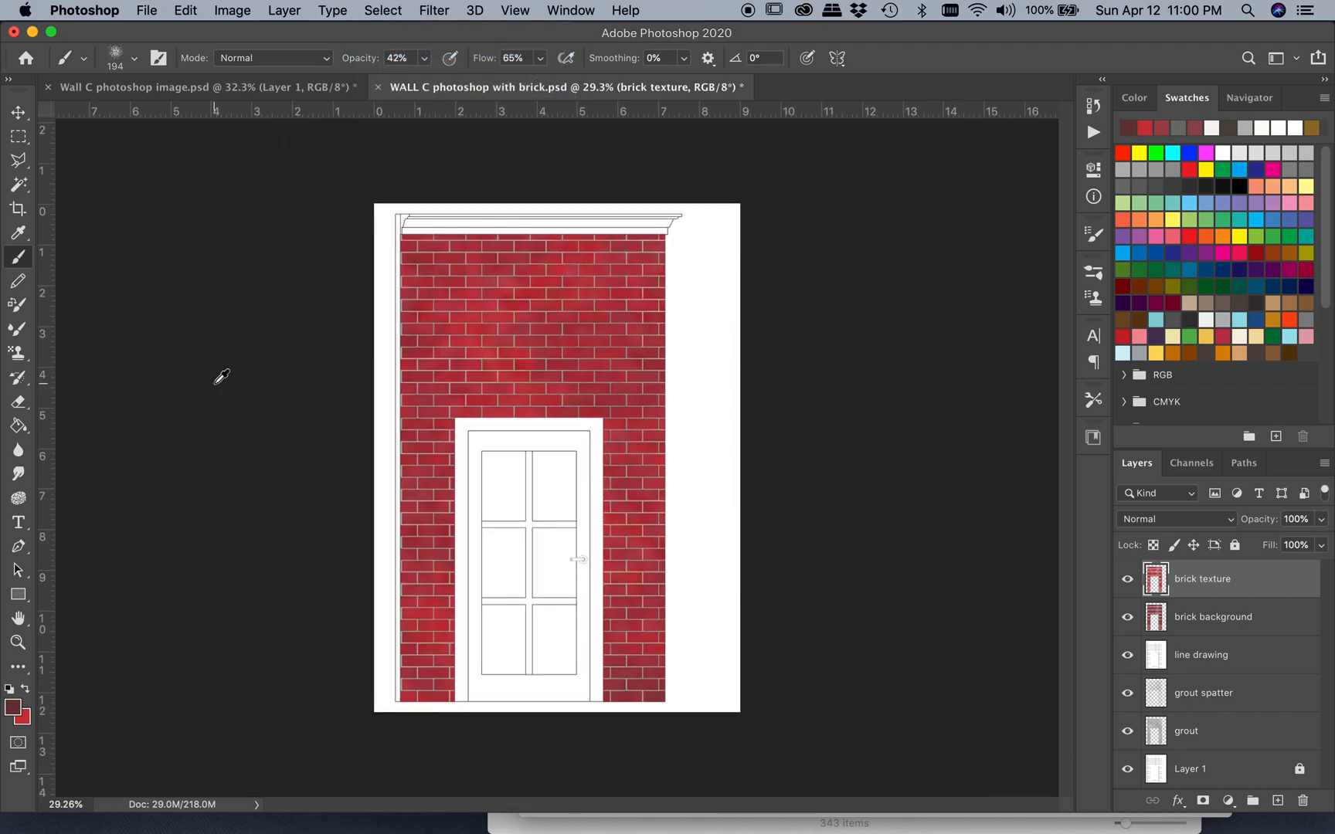
pyautogui.scroll(2, 310, 515)
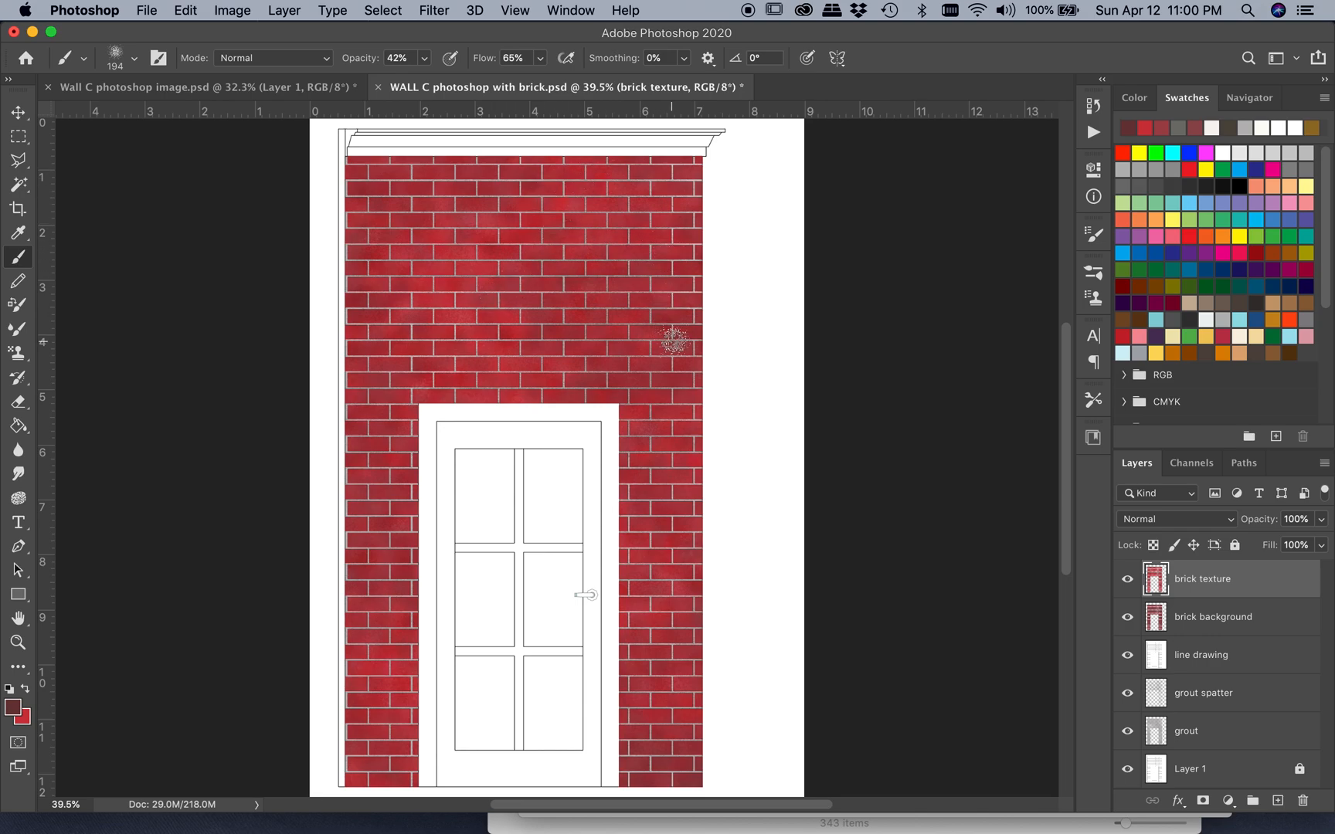
pyautogui.scroll(-1, 743, 380)
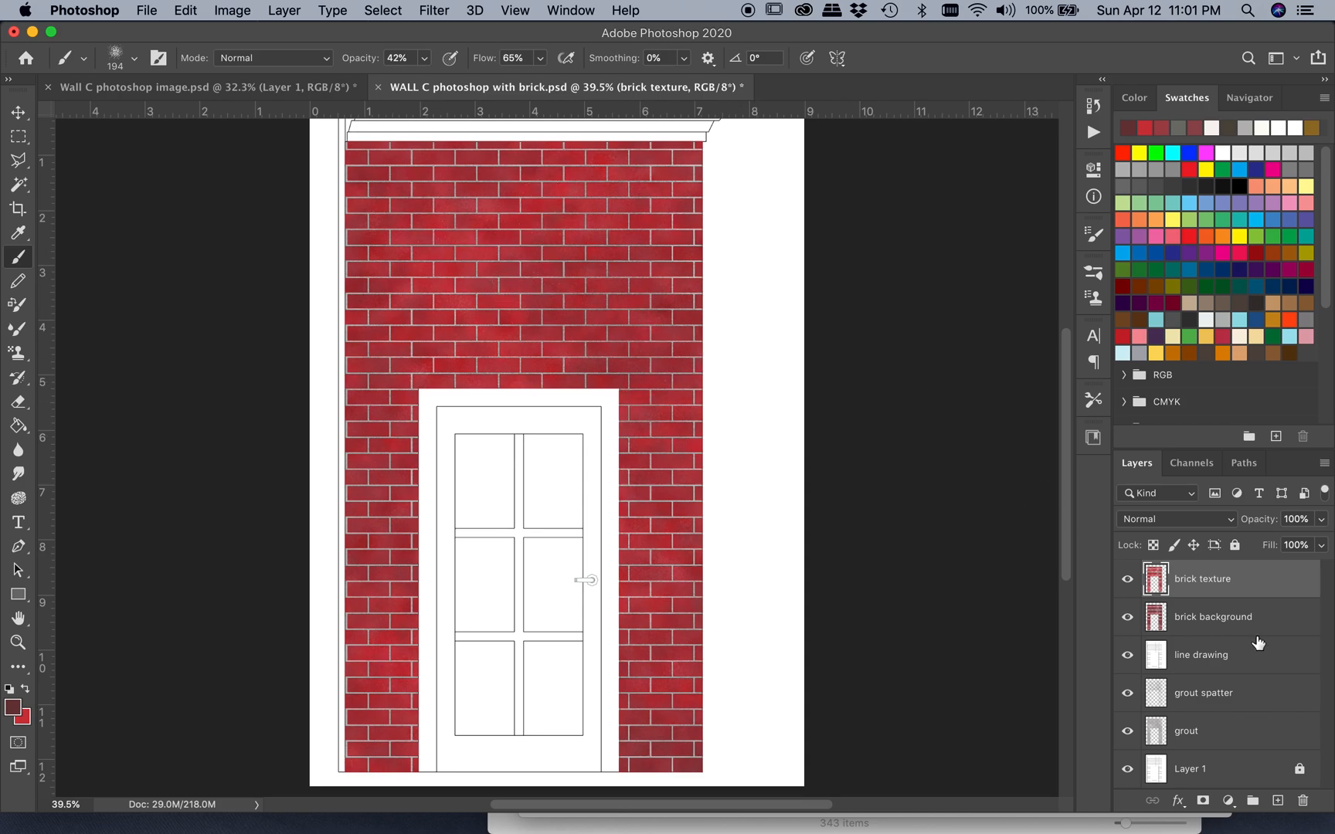
pyautogui.click(1273, 619)
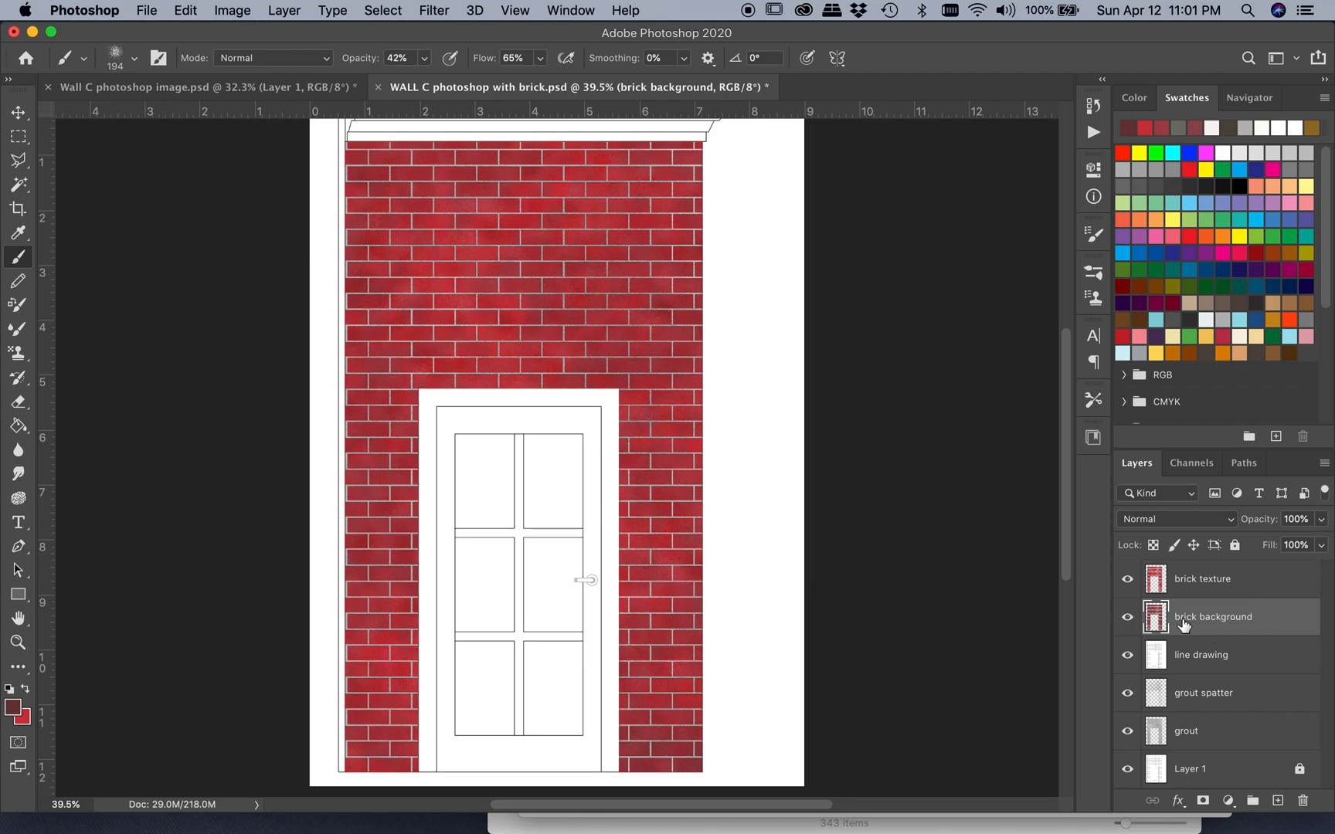
pyautogui.doubleClick(1287, 620)
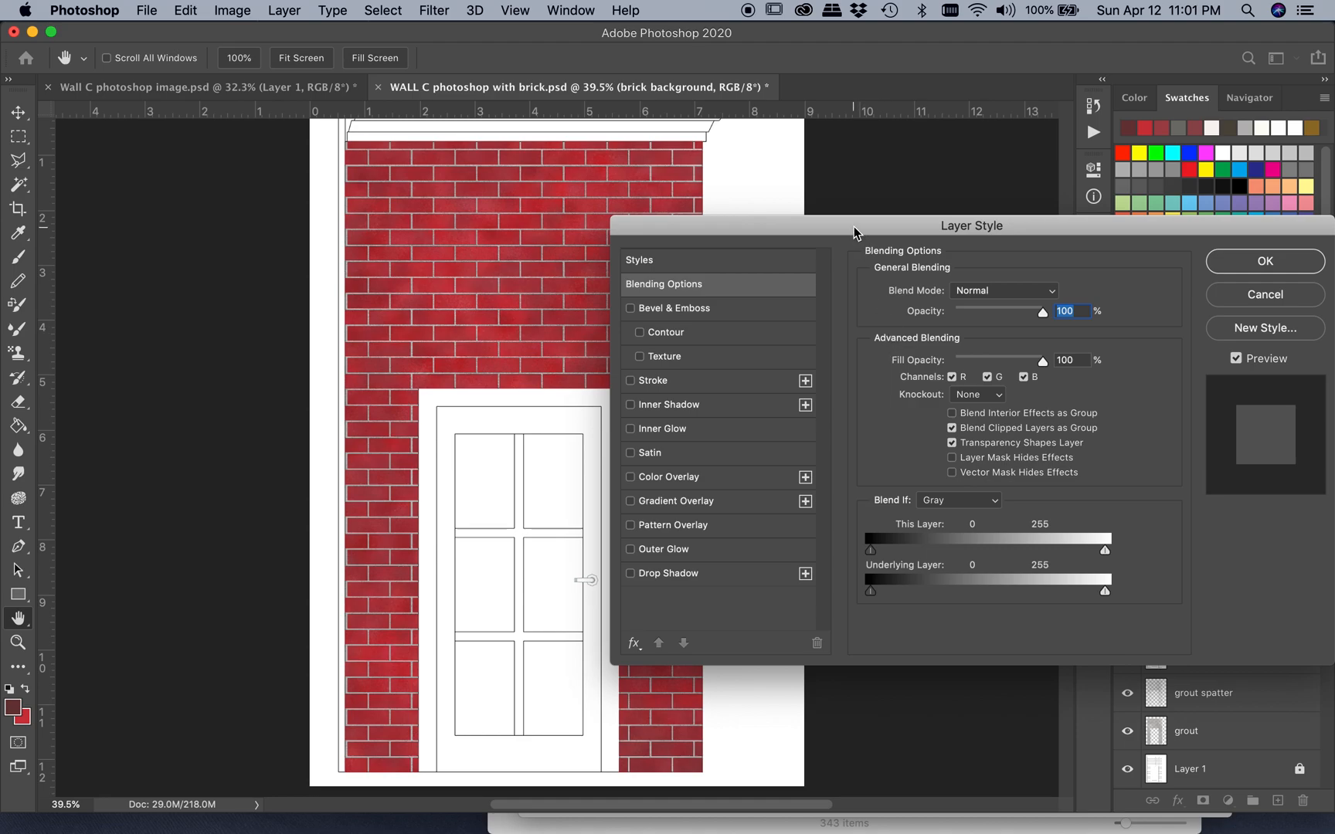
pyautogui.moveTo(859, 231); pyautogui.dragTo(638, 207)
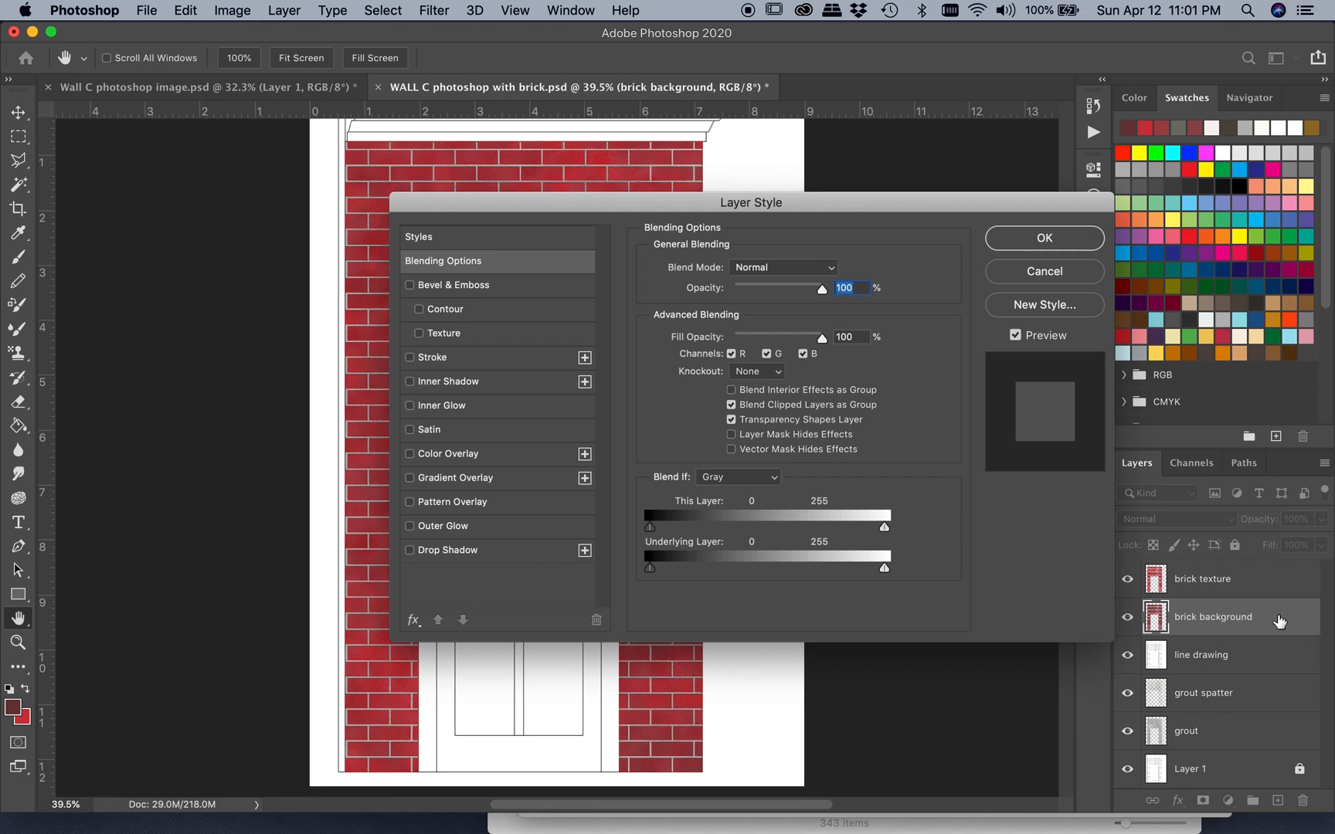
pyautogui.moveTo(668, 209); pyautogui.dragTo(890, 211)
pyautogui.moveTo(871, 189); pyautogui.dragTo(896, 164)
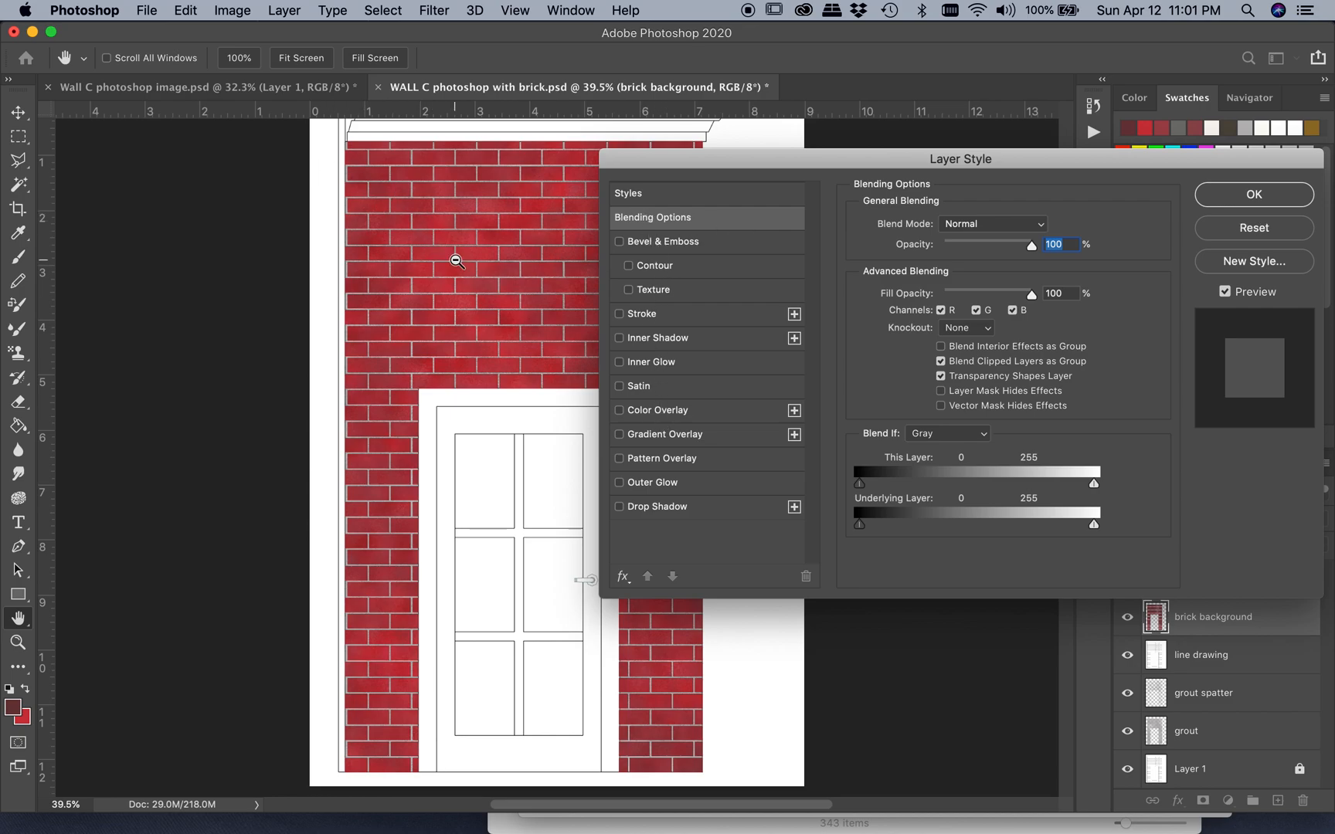
pyautogui.scroll(3, 431, 242)
pyautogui.scroll(5, 455, 258)
pyautogui.hscroll(4, 455, 258)
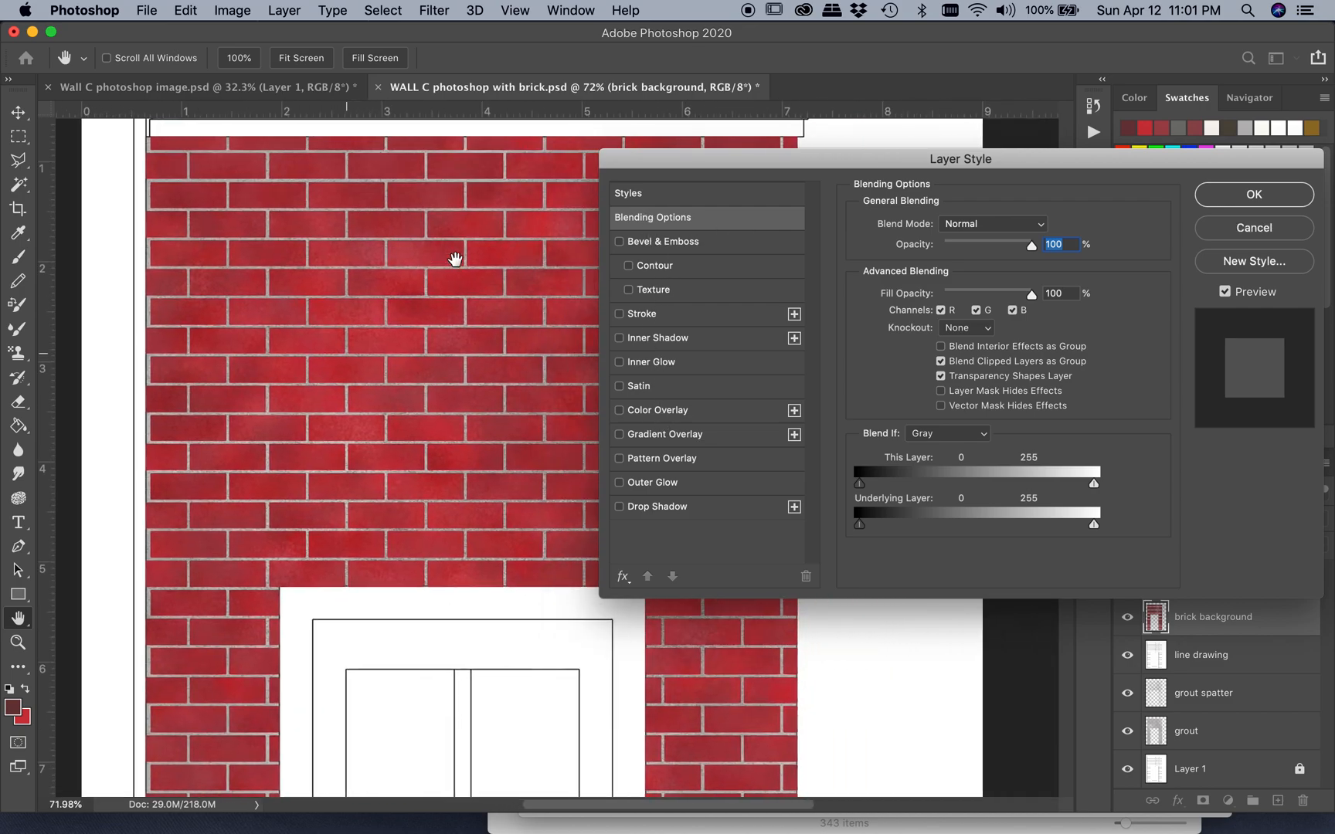
pyautogui.press('alt')
pyautogui.scroll(2, 375, 349)
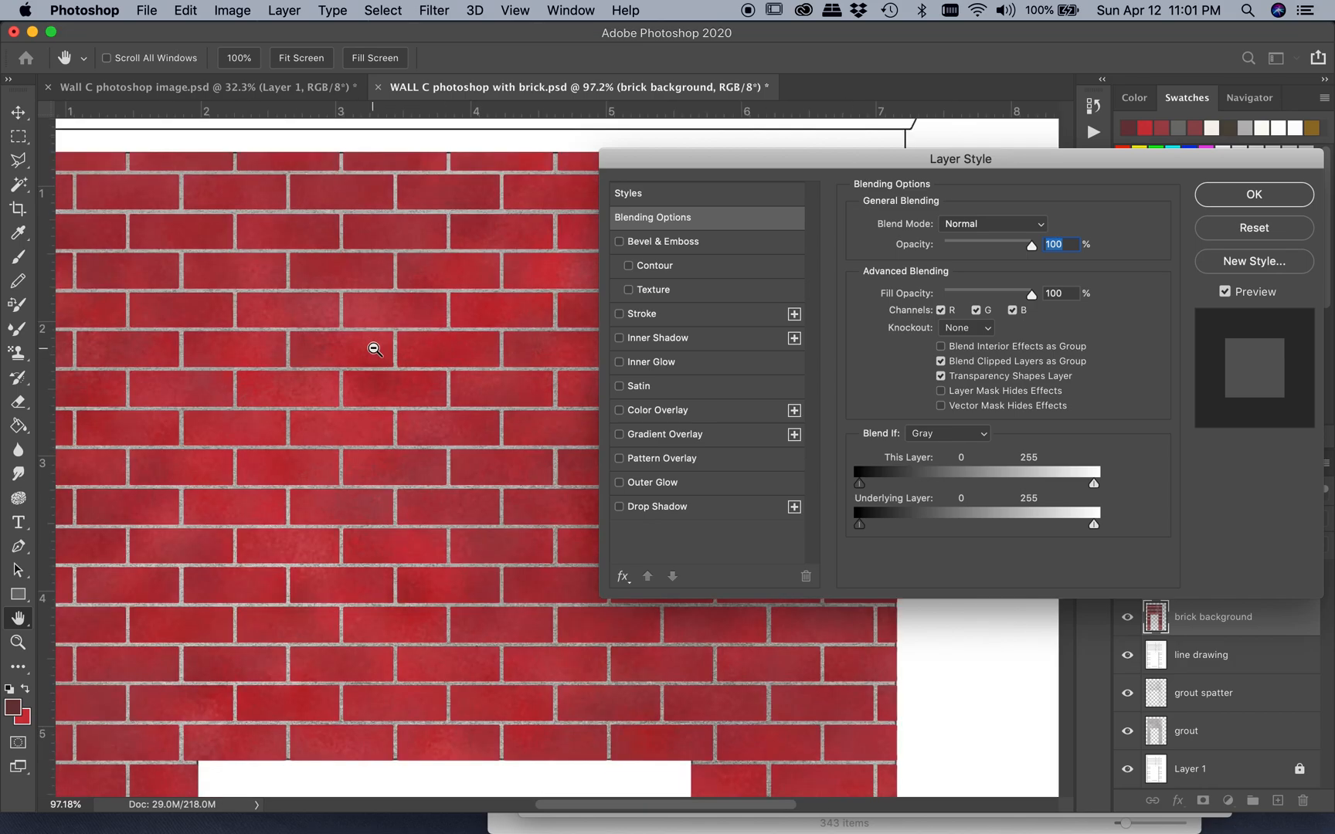
pyautogui.scroll(2, 374, 349)
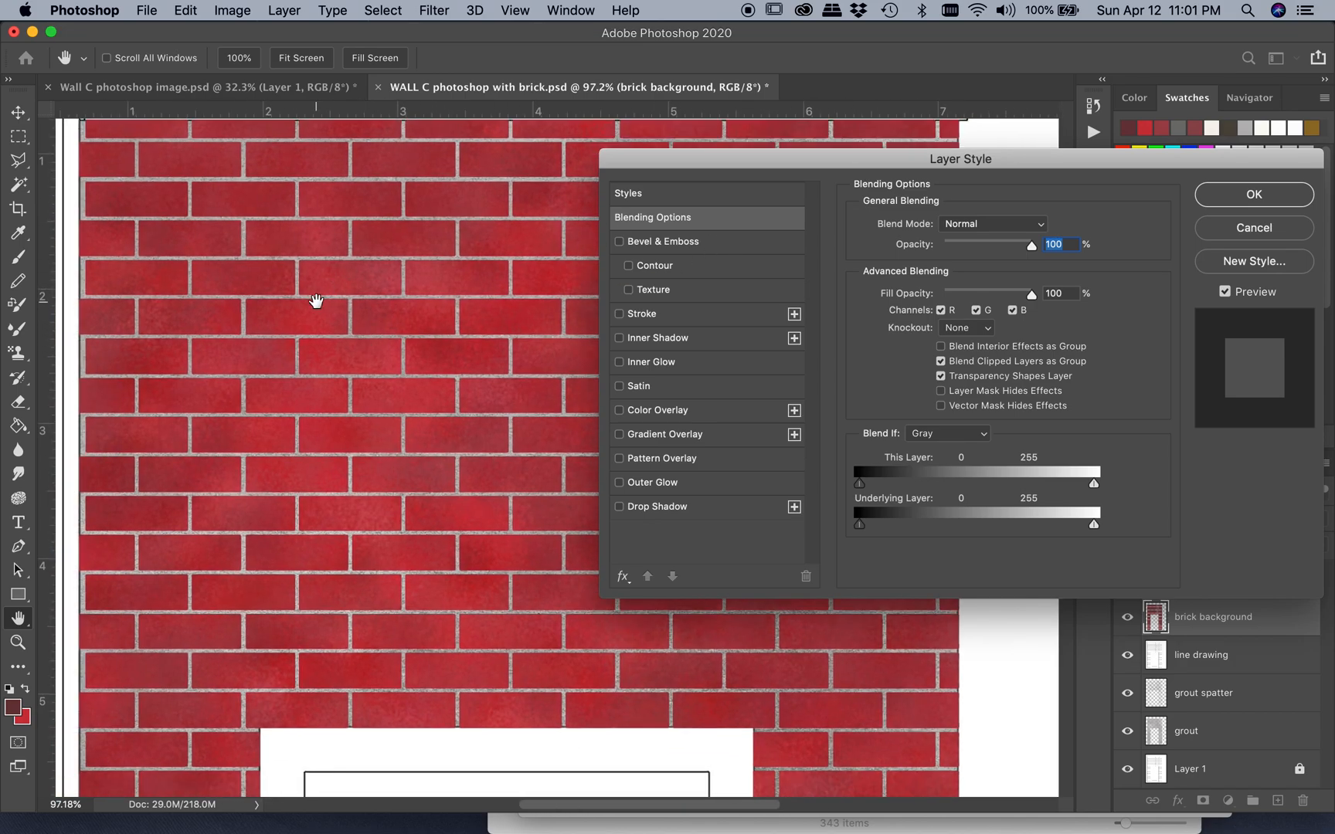
pyautogui.scroll(1, 316, 302)
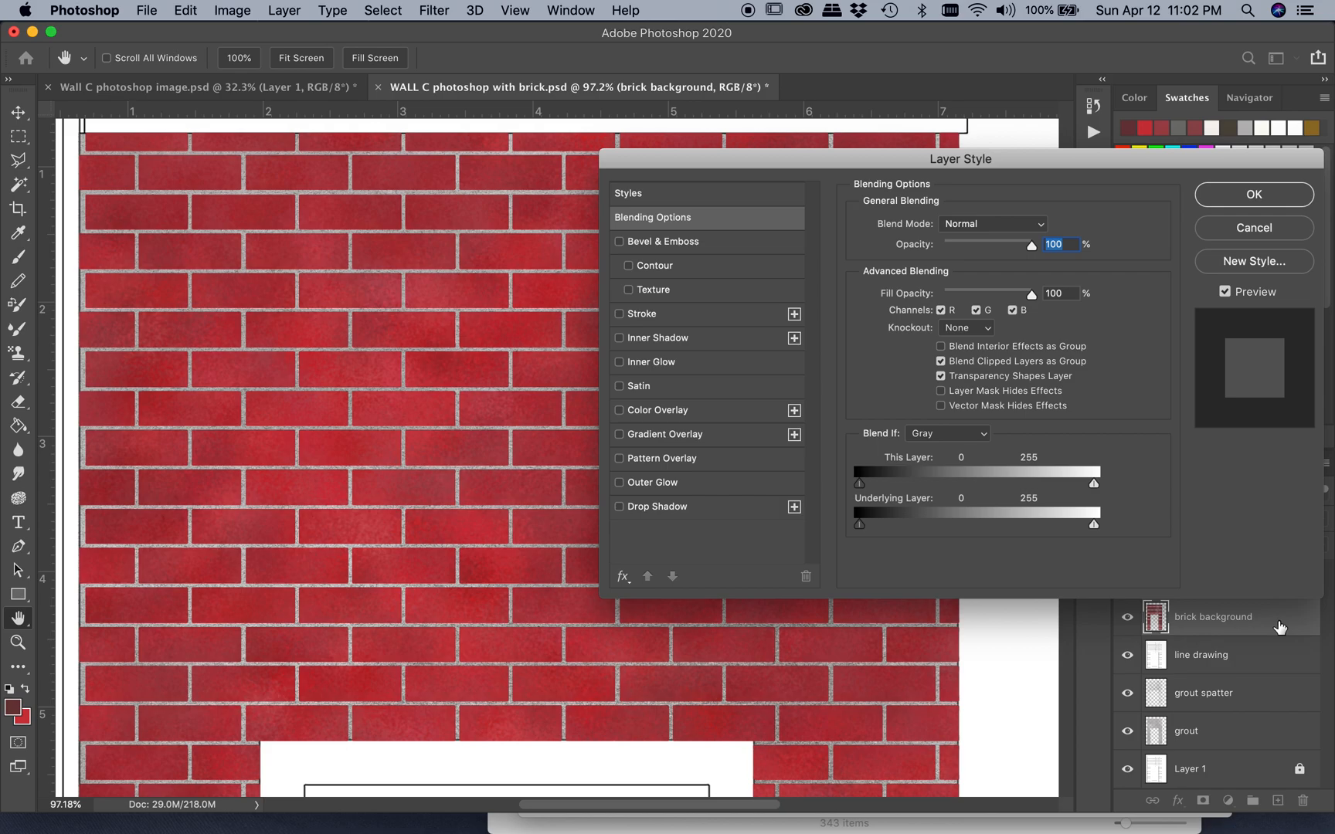
pyautogui.click(649, 243)
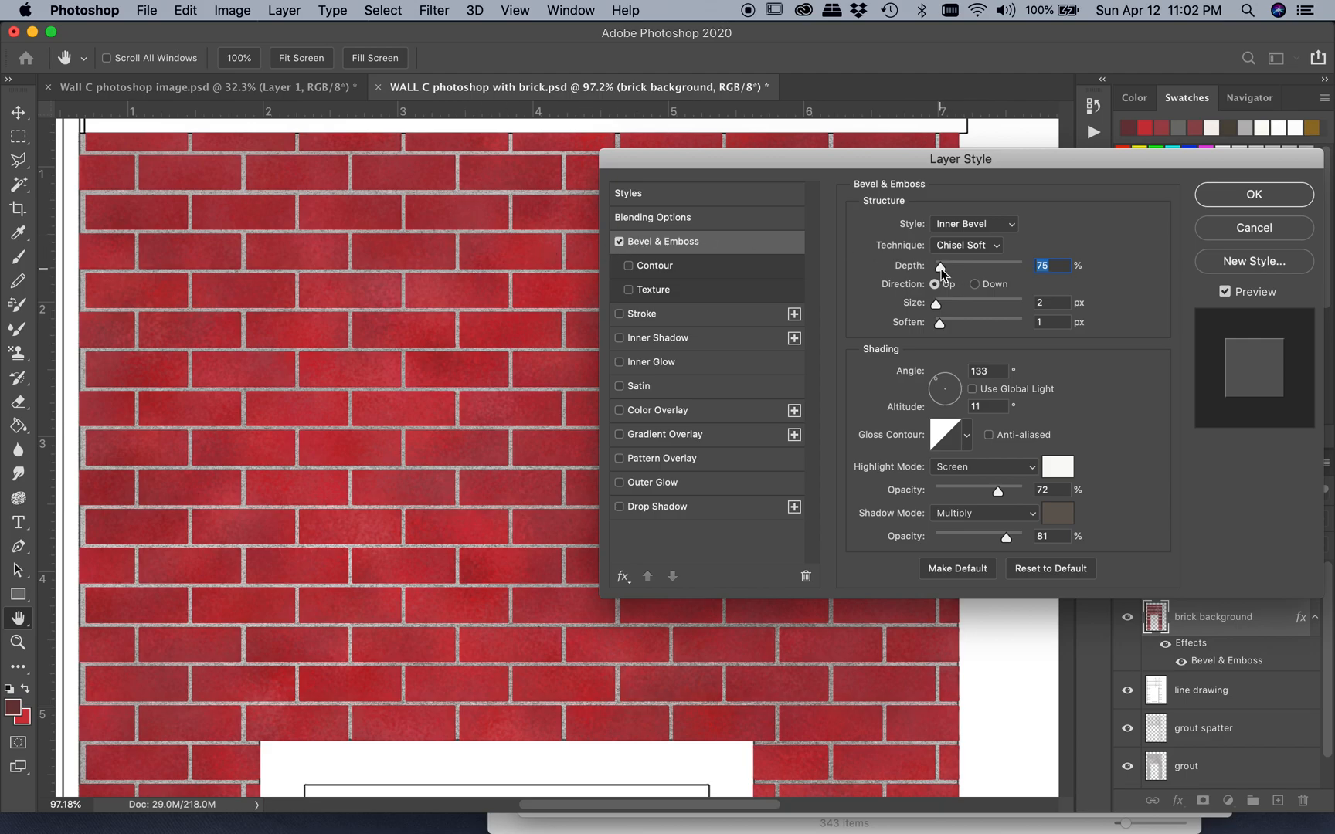
pyautogui.click(941, 307)
pyautogui.moveTo(941, 306); pyautogui.dragTo(943, 328)
pyautogui.click(1243, 232)
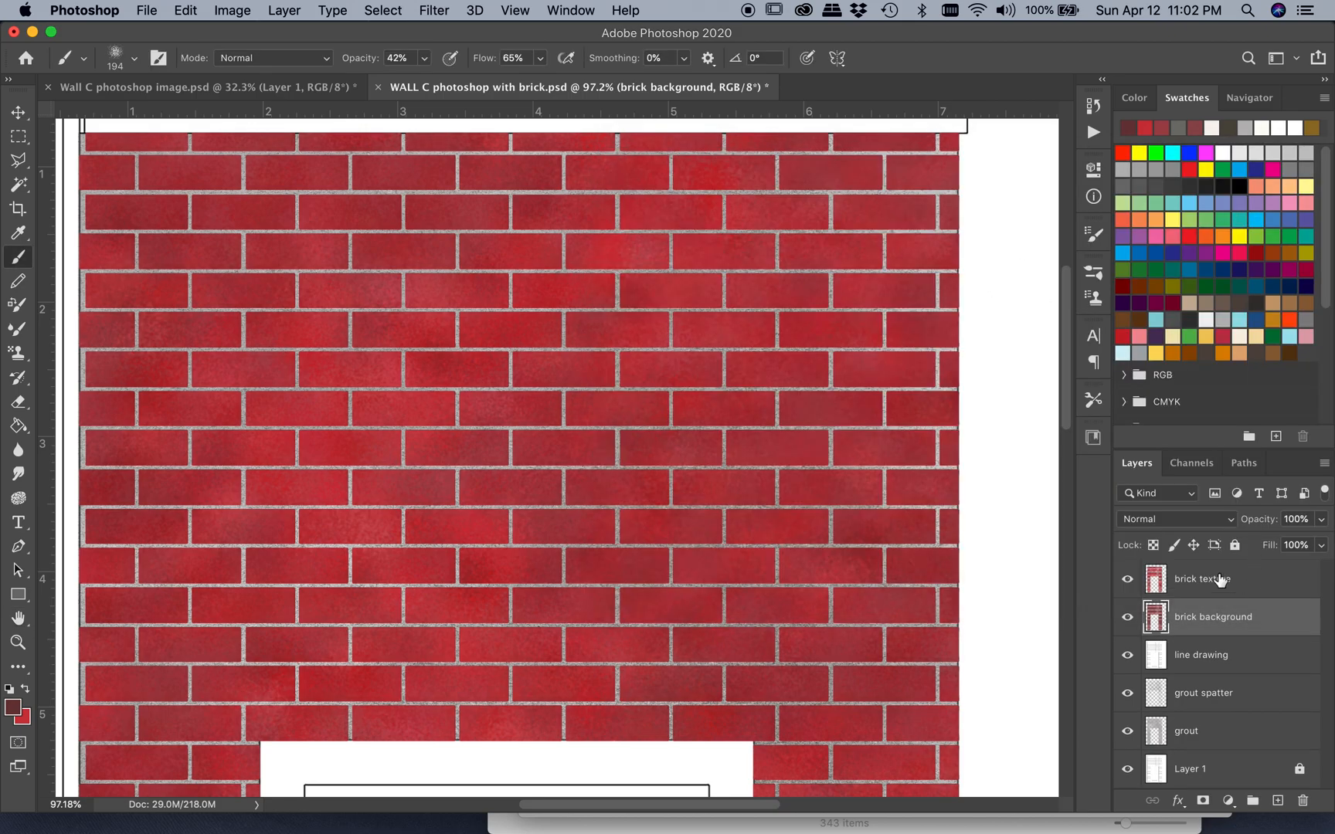
pyautogui.click(1128, 581)
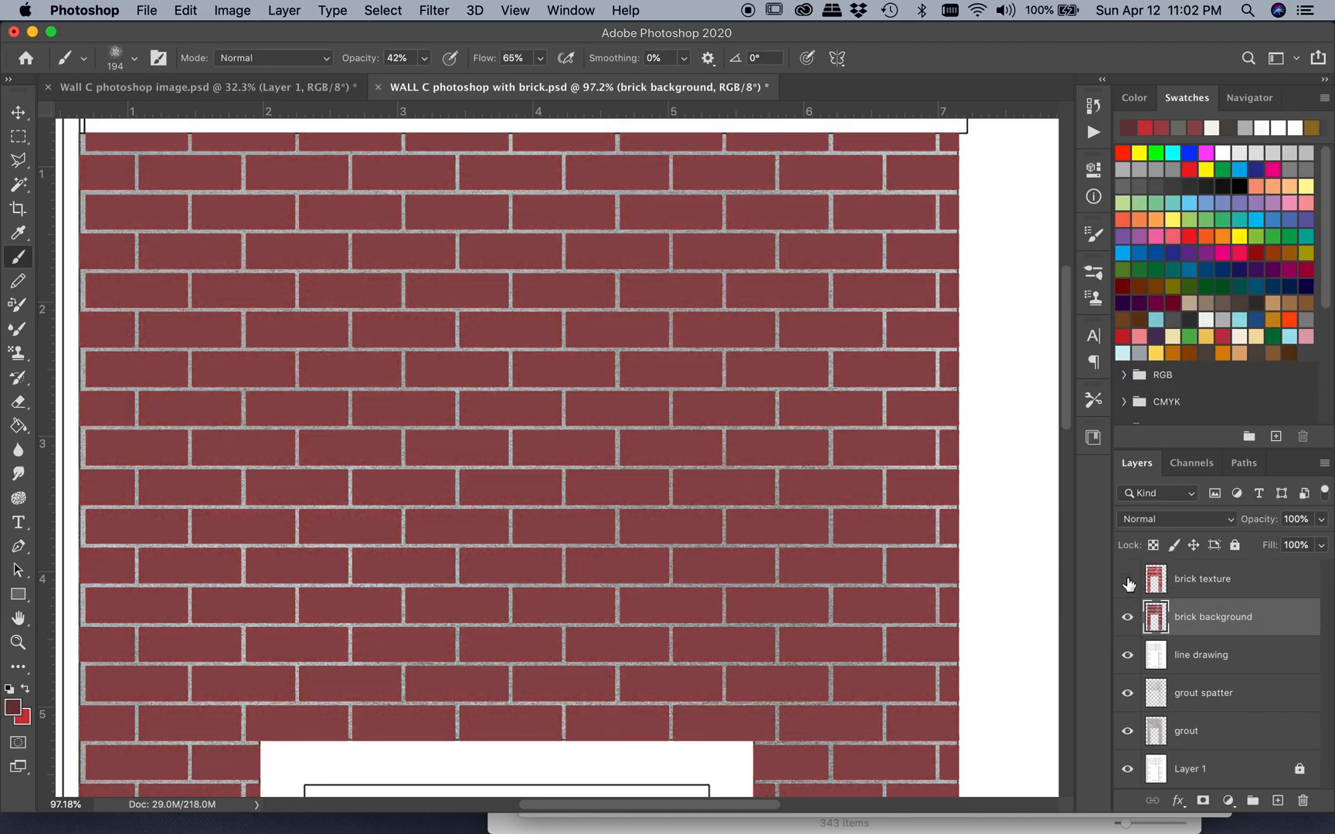
pyautogui.click(1129, 581)
# Enable a Bevel & Emboss layer style on the brick texture layer and inspect the relief on the bricks up close
pyautogui.click(1261, 591)
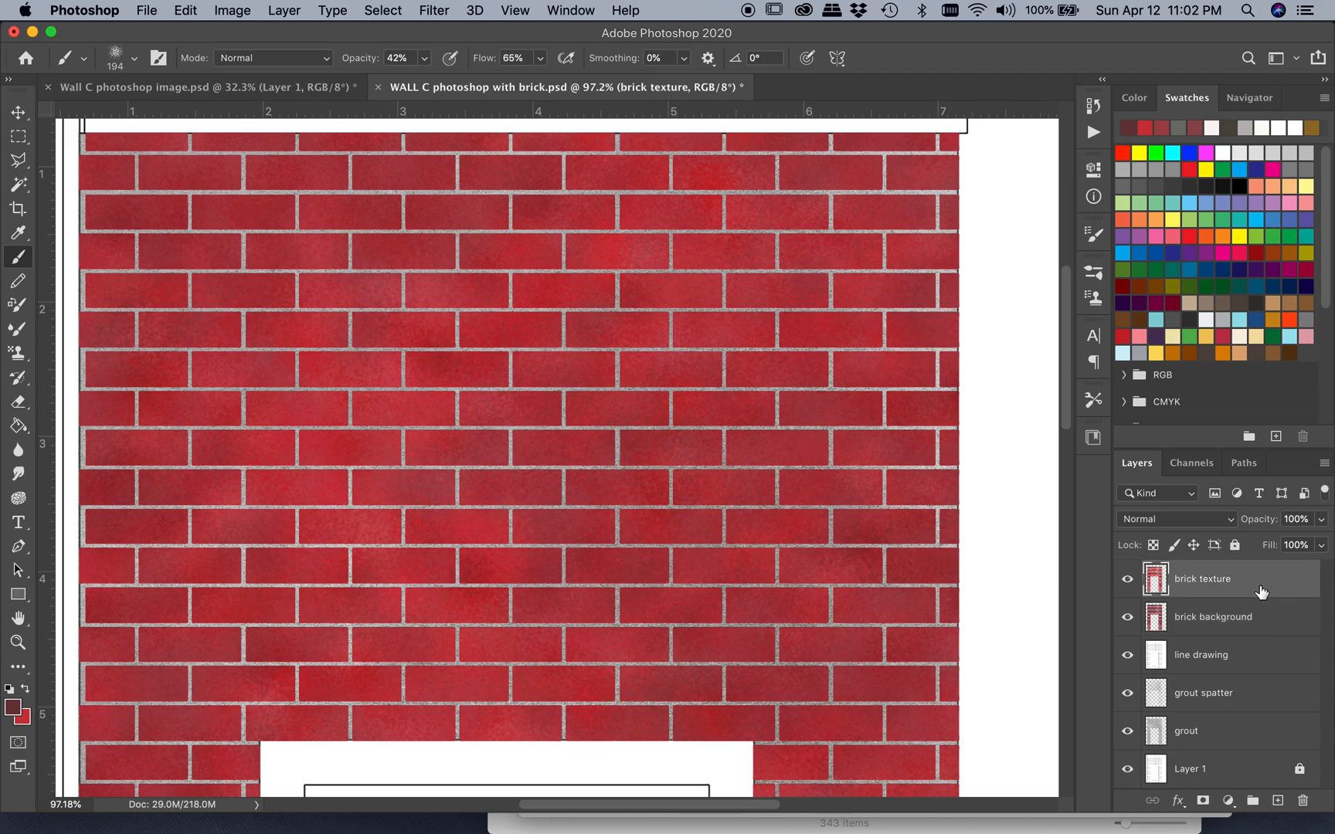
pyautogui.doubleClick(1264, 591)
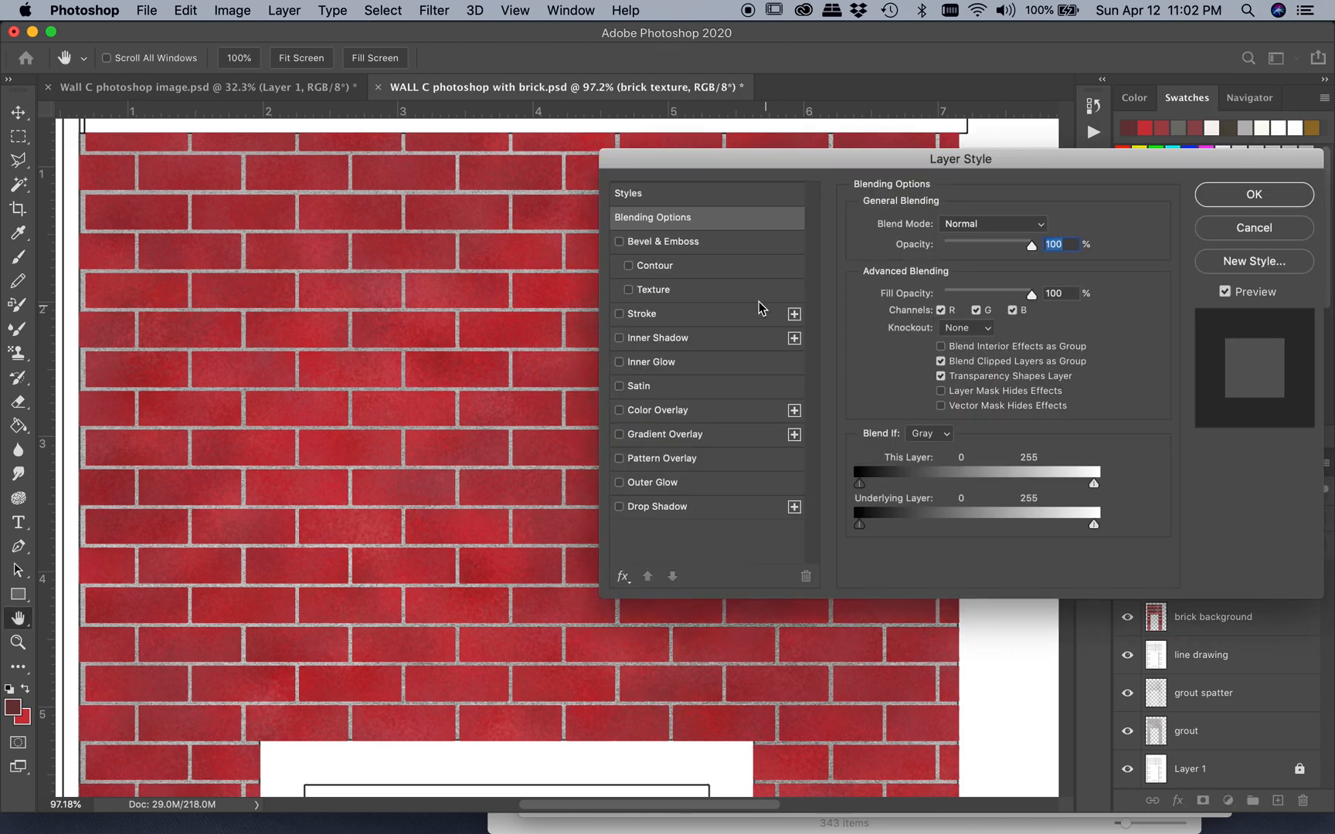
pyautogui.click(712, 246)
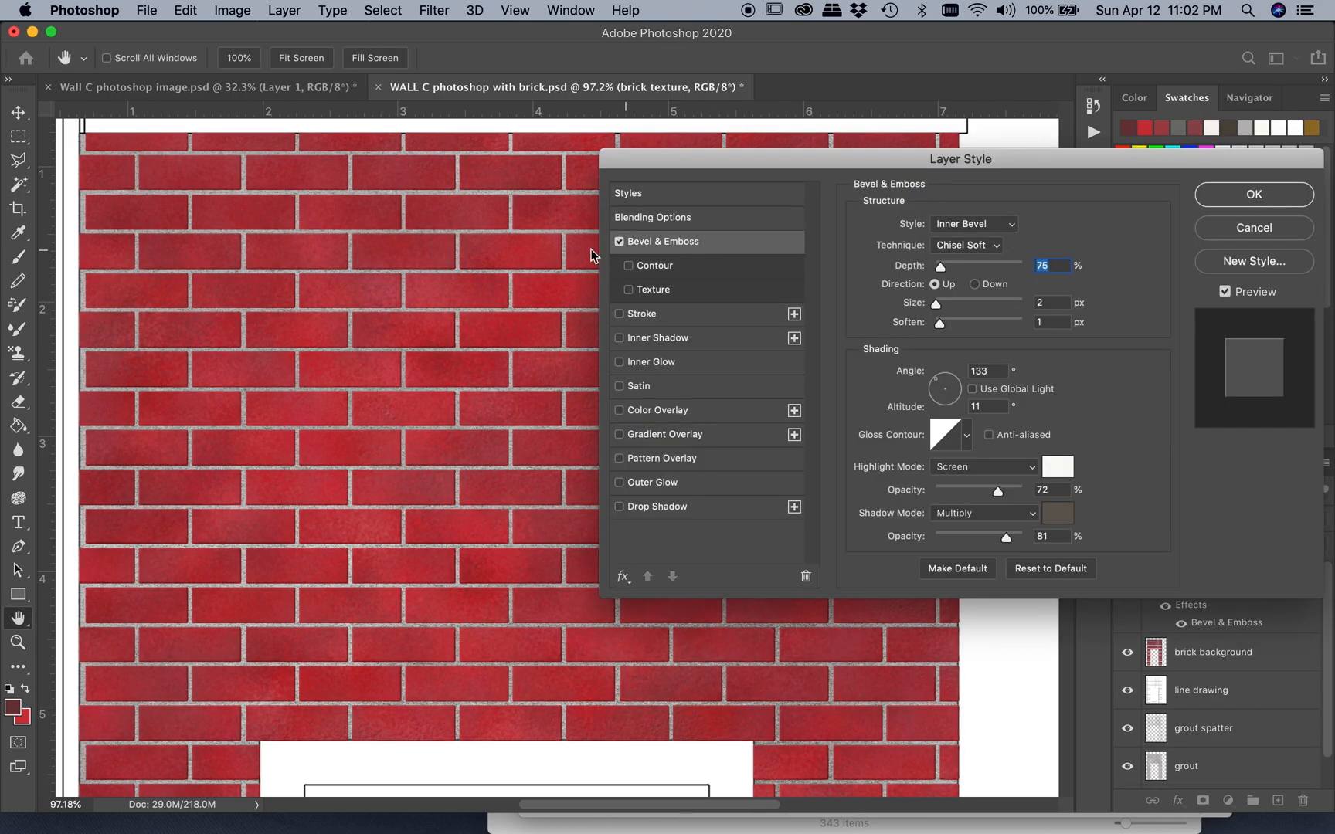
pyautogui.scroll(3, 384, 268)
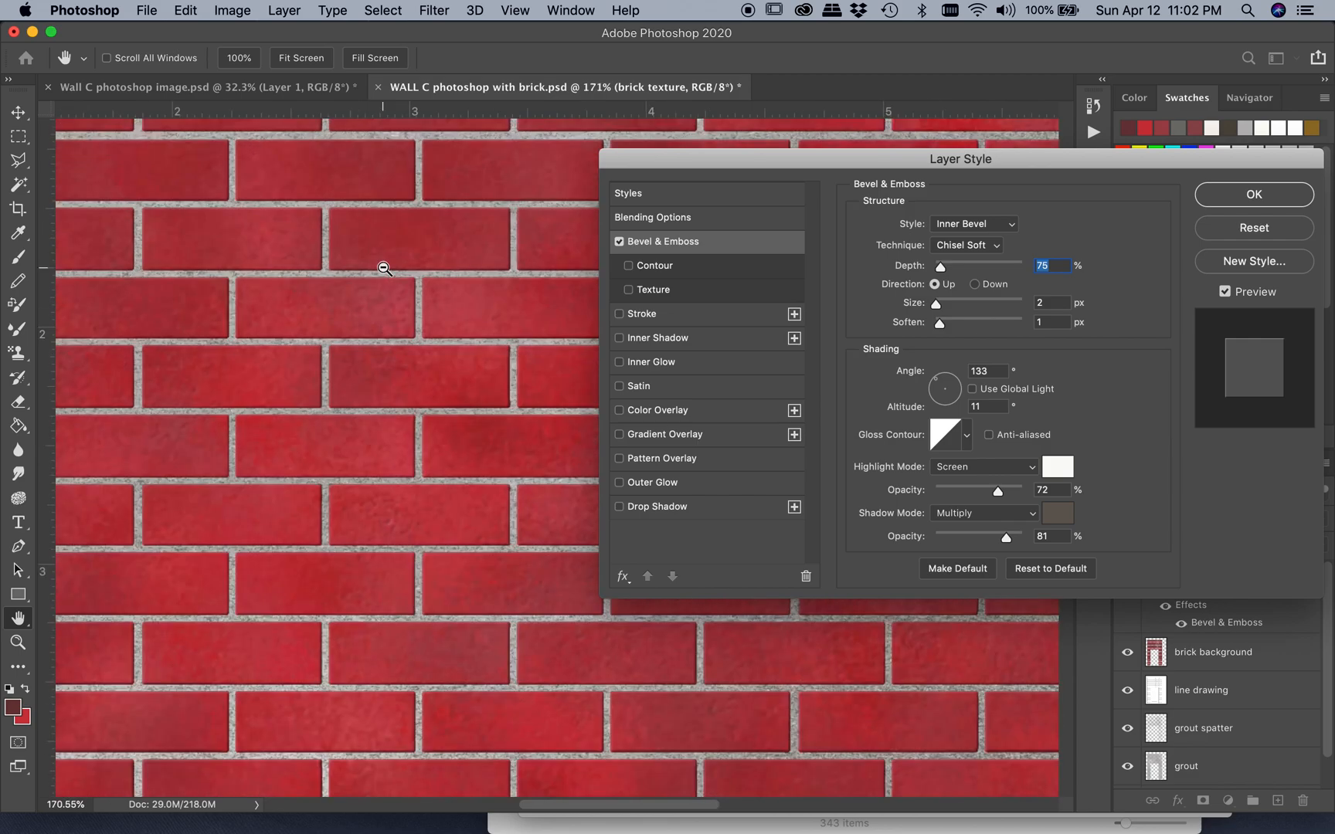
pyautogui.scroll(3, 378, 281)
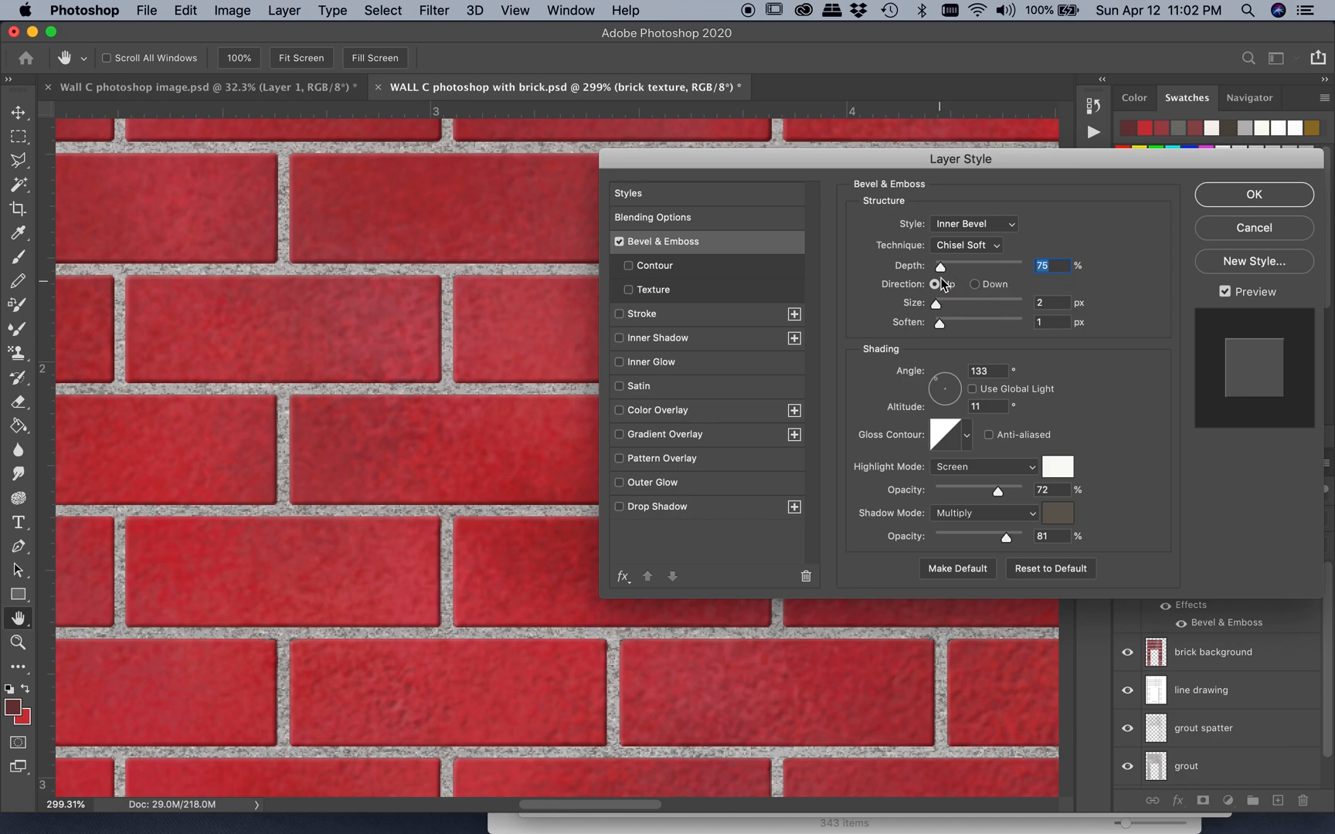
# Set the bevel's depth to 147%, size to 5 px and soften to 2 px
pyautogui.moveTo(941, 268); pyautogui.dragTo(958, 269)
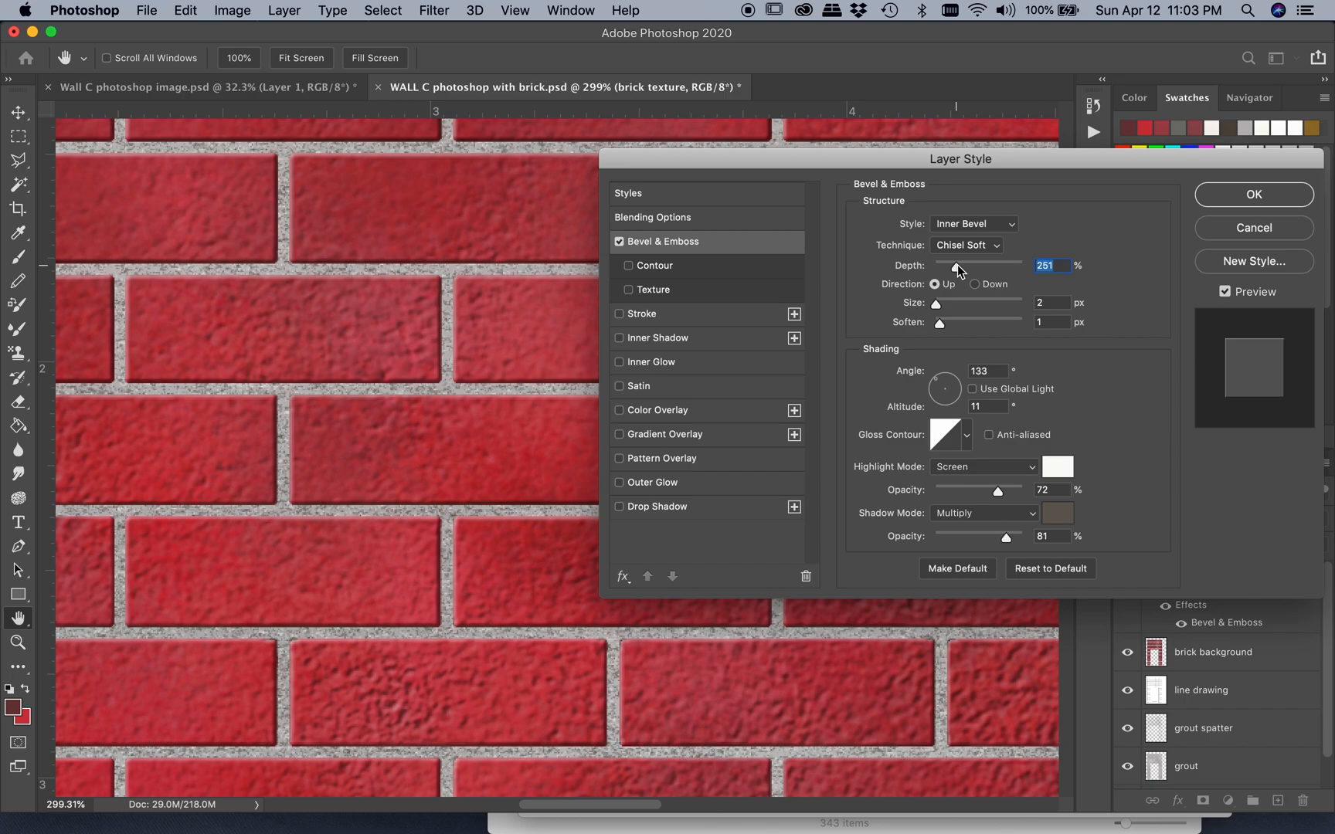
pyautogui.moveTo(937, 307); pyautogui.dragTo(940, 307)
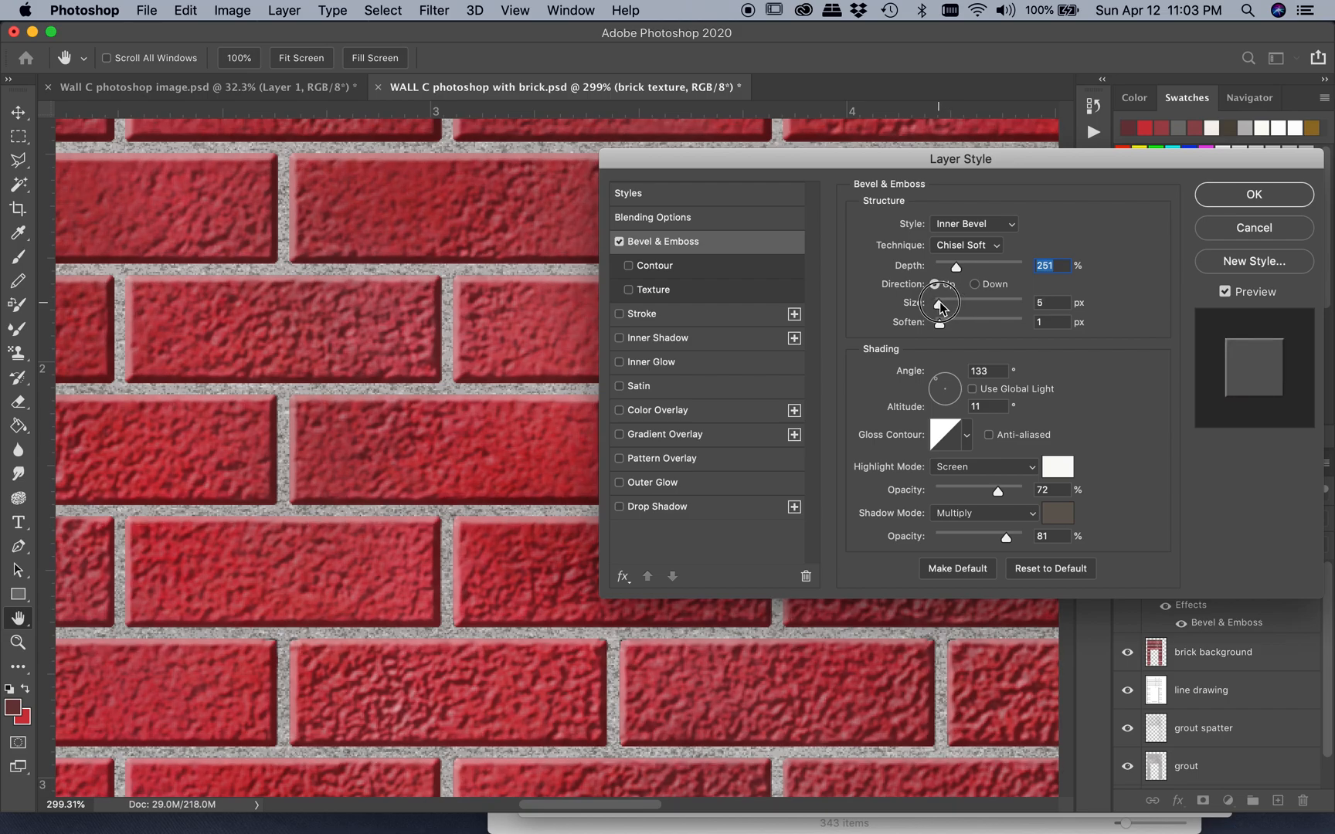
pyautogui.moveTo(940, 306); pyautogui.dragTo(947, 324)
pyautogui.moveTo(956, 268); pyautogui.dragTo(947, 269)
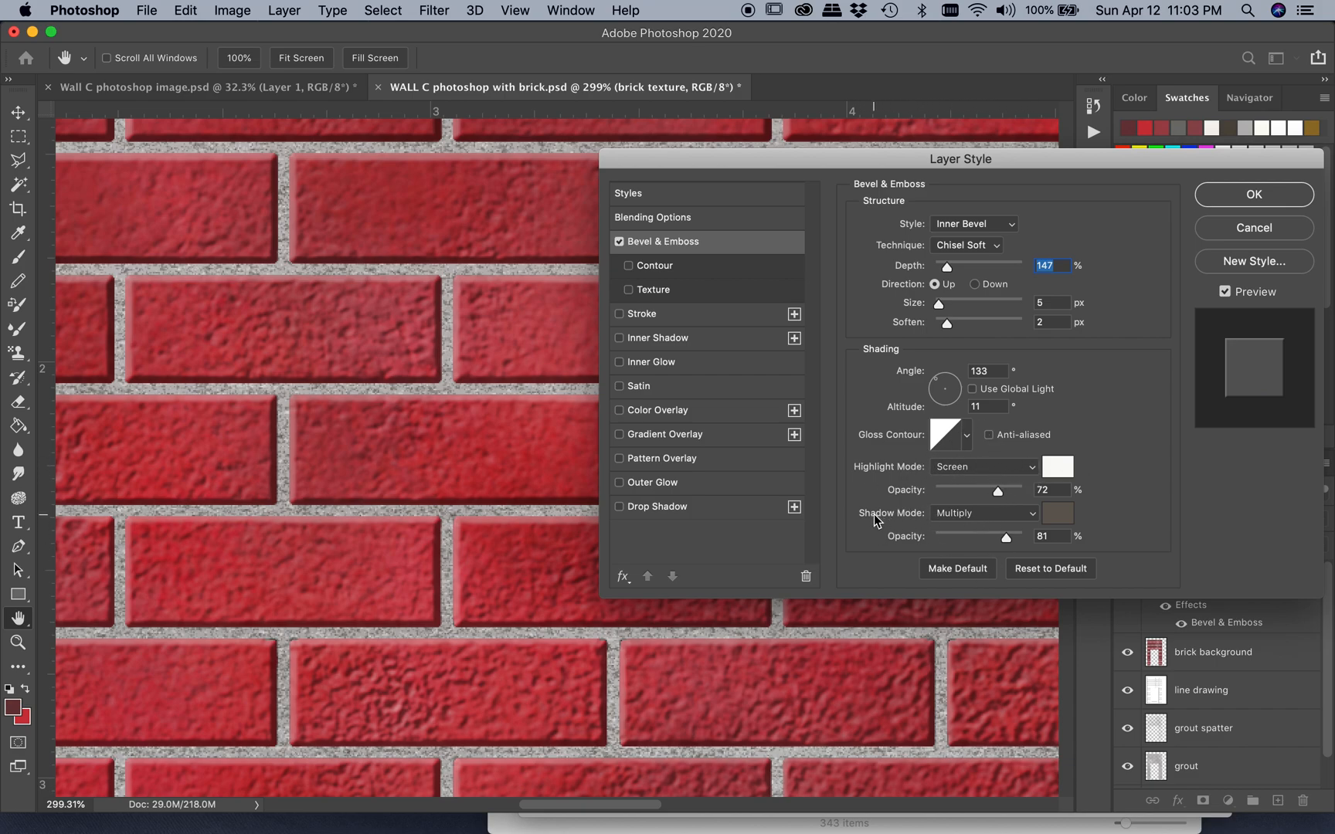
# Set the bevel's shadow to 56% opacity with dark brown 3a3229, and lower the highlight opacity to 46%
pyautogui.moveTo(1006, 537); pyautogui.dragTo(985, 539)
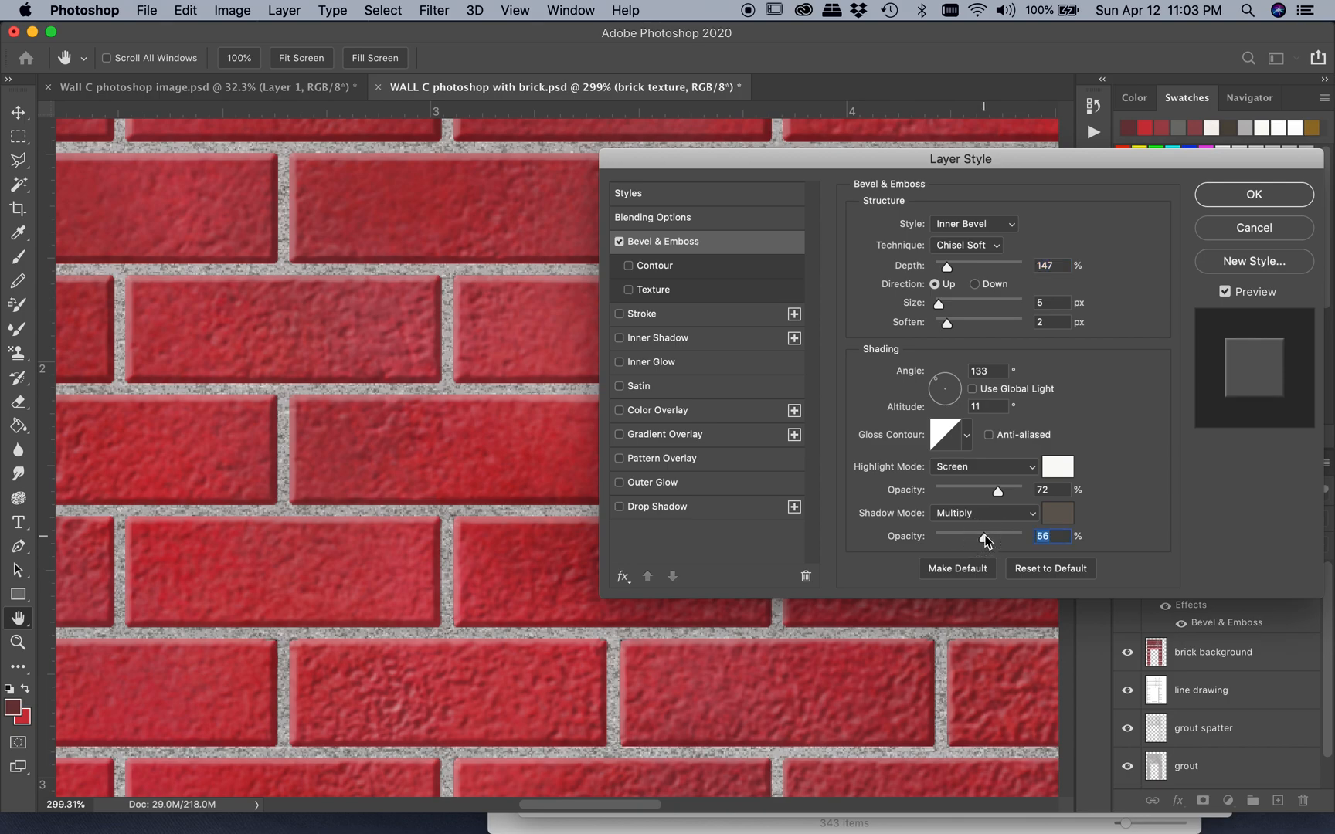
pyautogui.click(1057, 515)
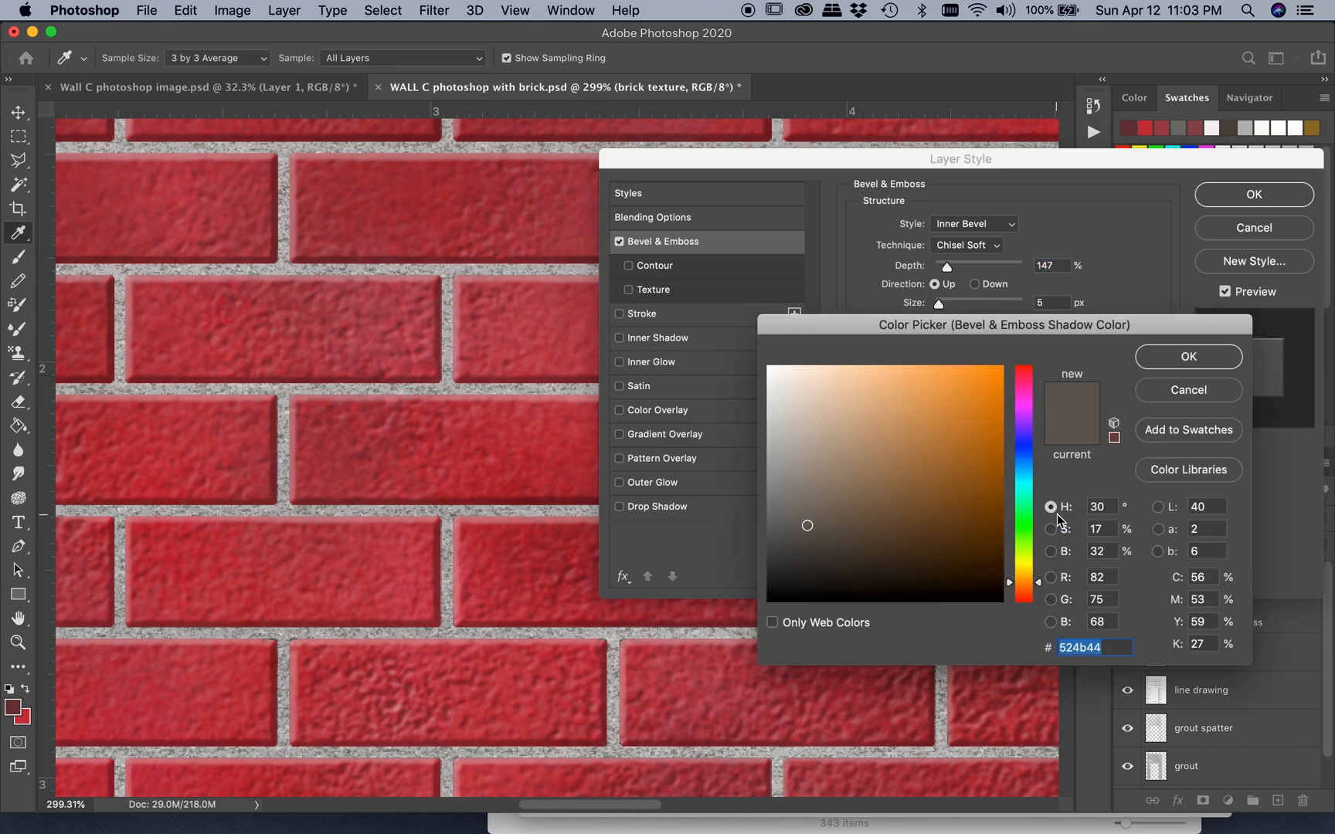
pyautogui.click(835, 547)
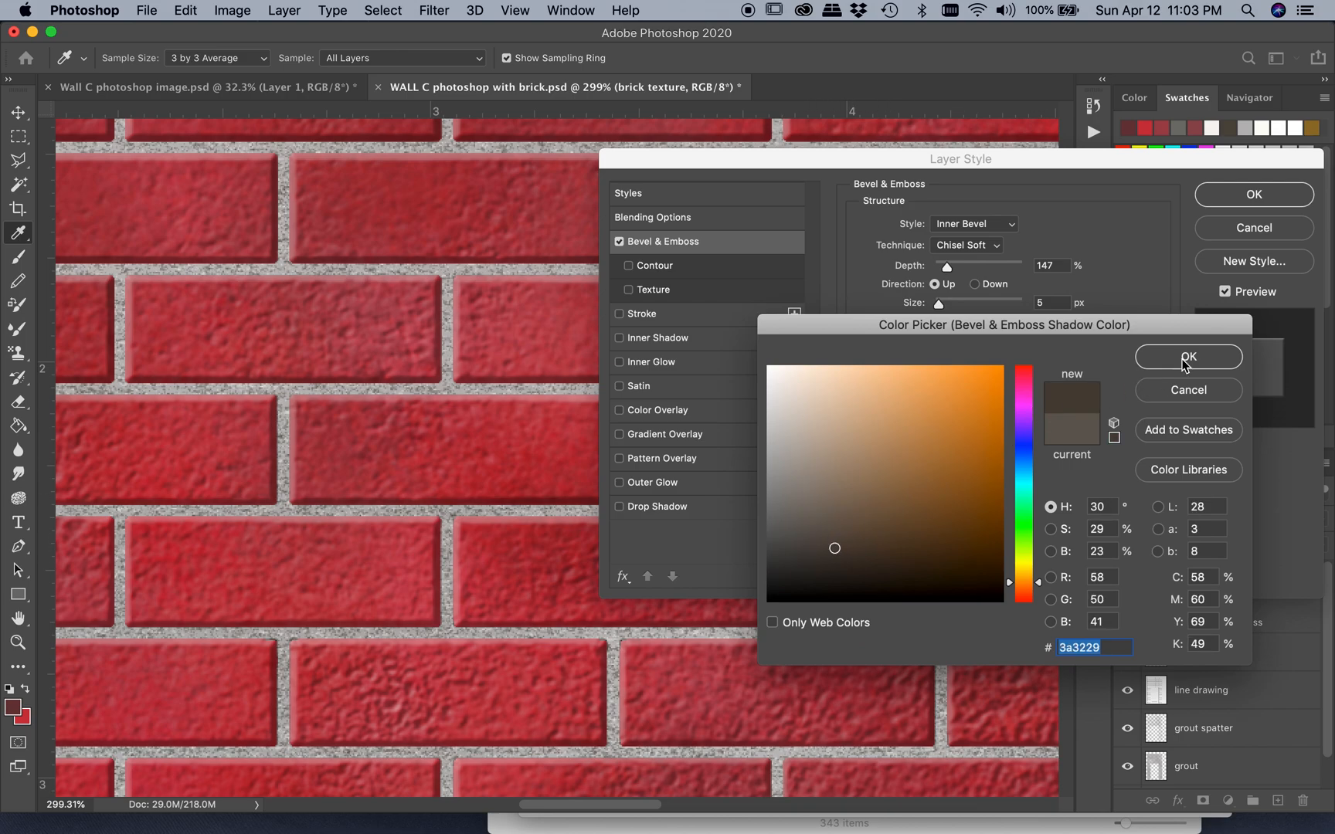
pyautogui.click(1187, 360)
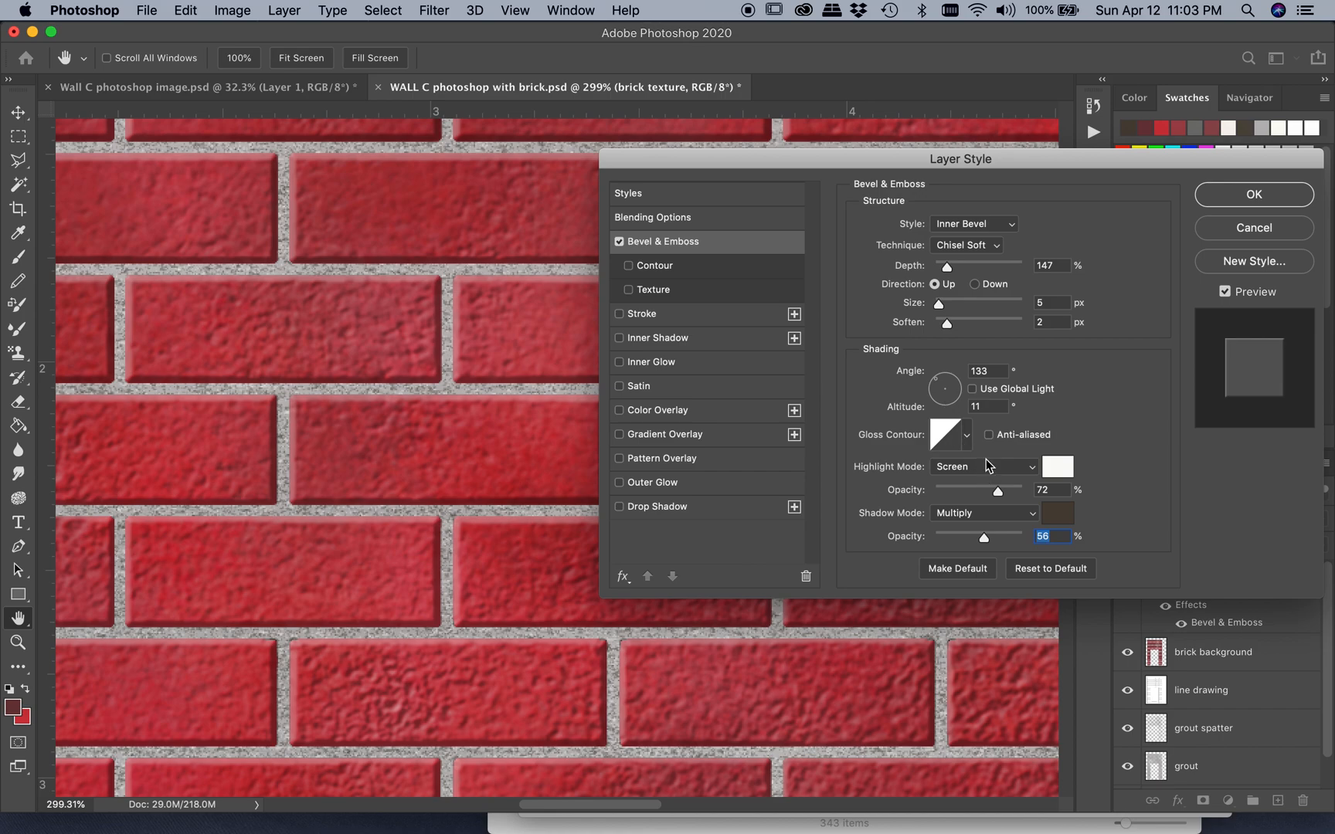
pyautogui.moveTo(998, 492)
pyautogui.mouseDown()
pyautogui.moveTo(1017, 498)
pyautogui.moveTo(977, 501)
pyautogui.mouseUp()
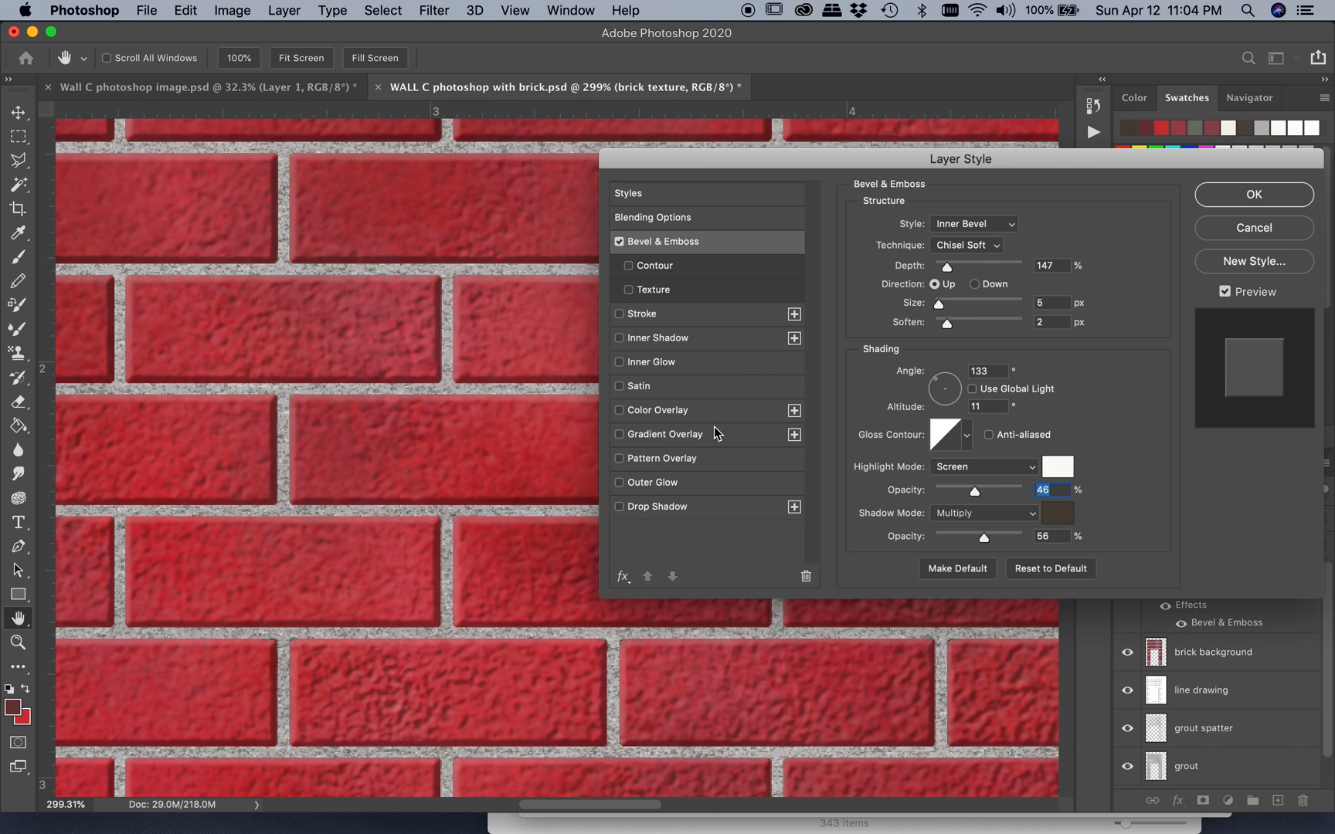
# Add a Drop Shadow to the brick texture layer and set its distance to 5 px
pyautogui.click(707, 509)
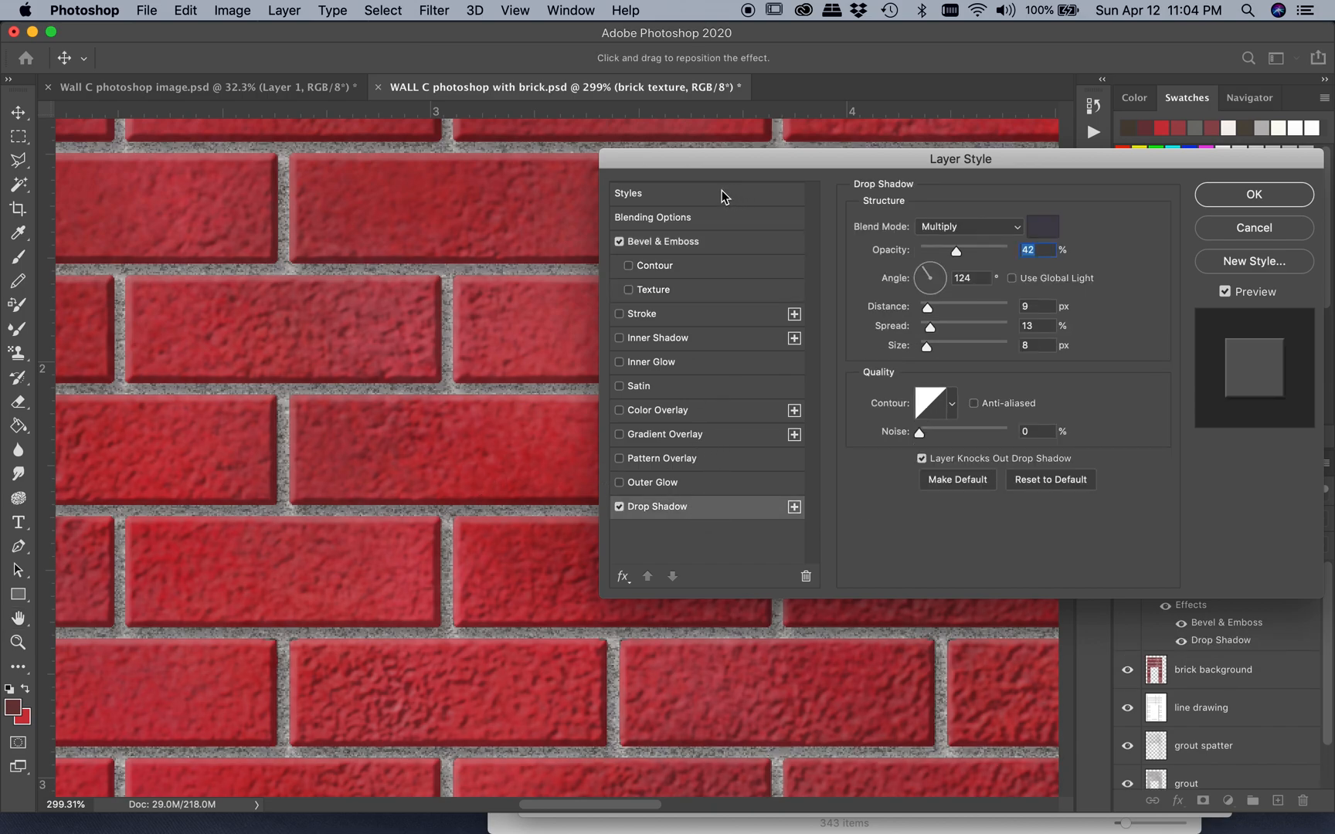
pyautogui.moveTo(697, 156); pyautogui.dragTo(788, 183)
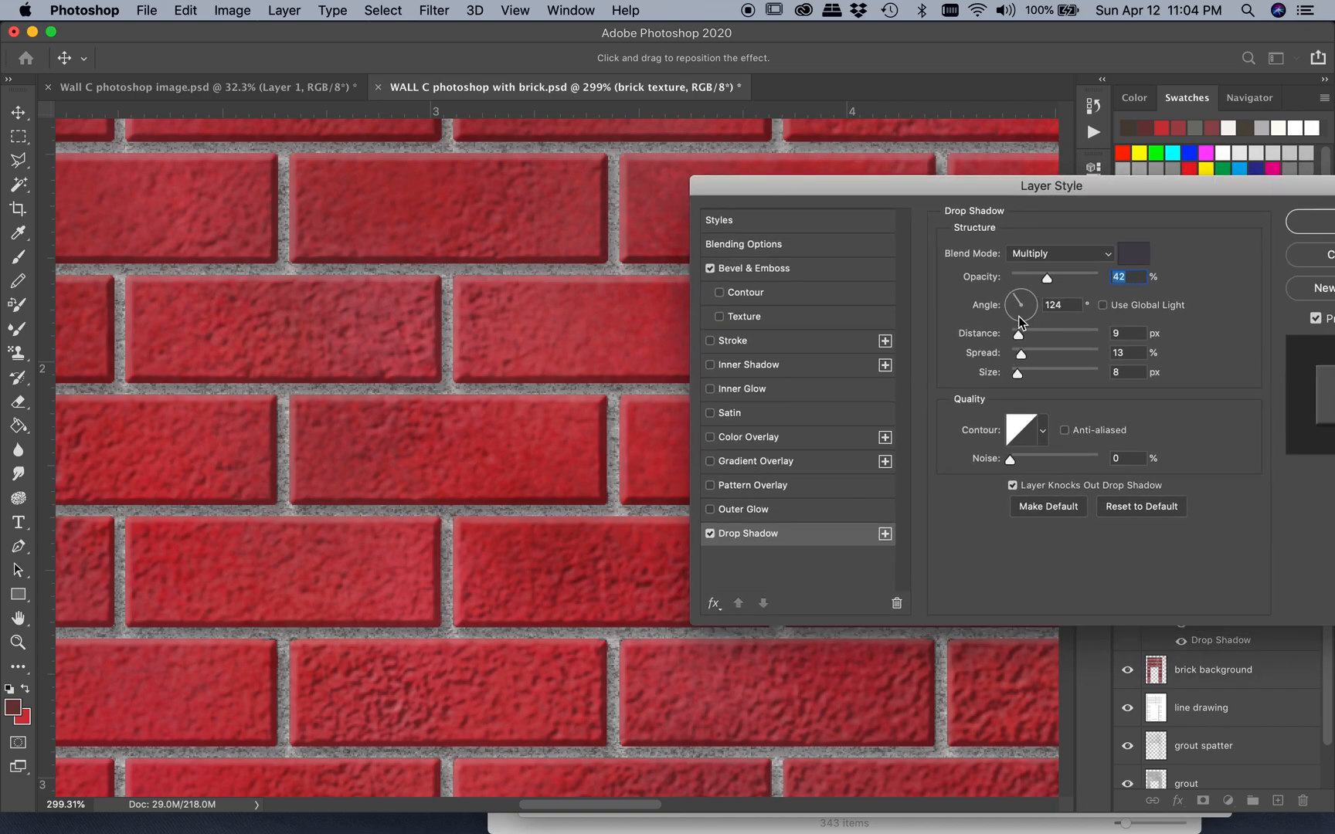
pyautogui.moveTo(1018, 338); pyautogui.dragTo(1014, 338)
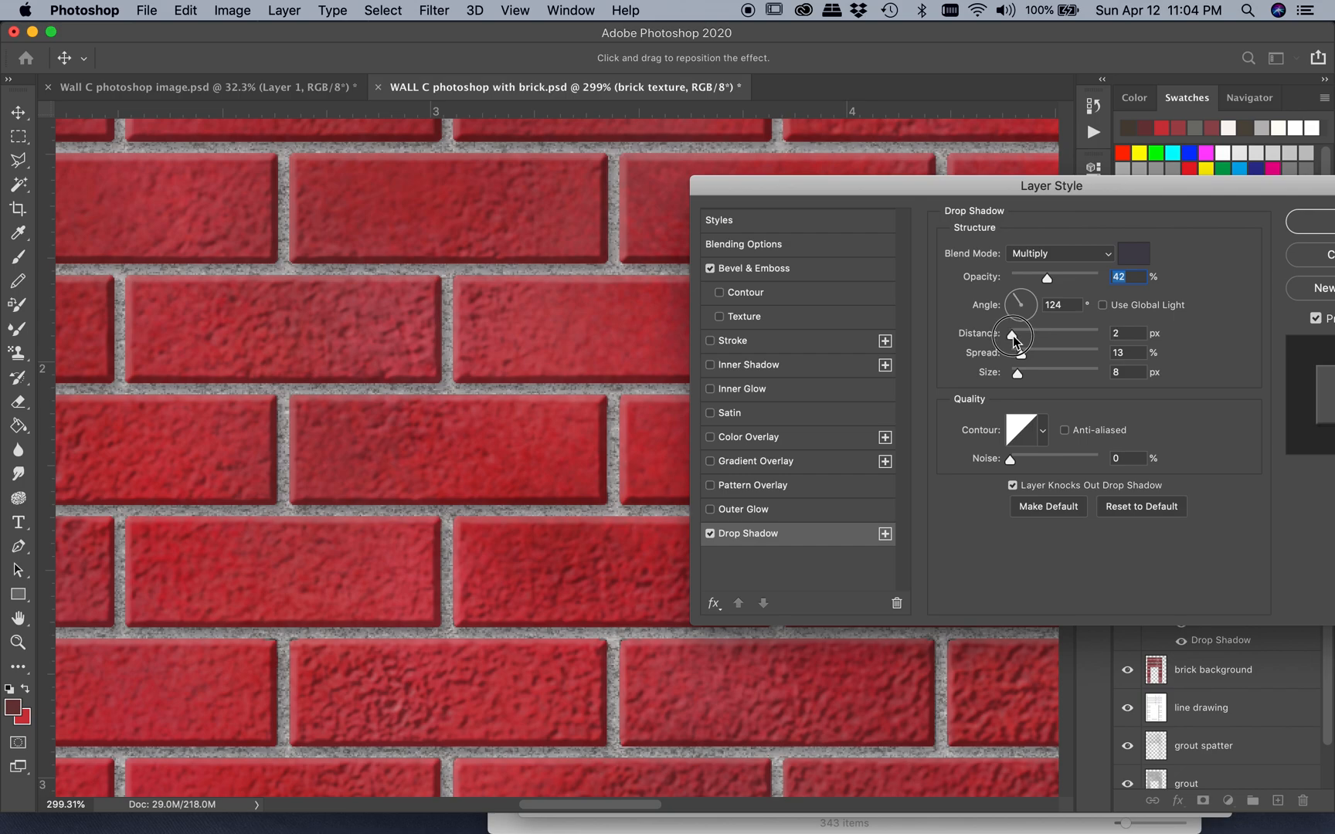
pyautogui.moveTo(1014, 338); pyautogui.dragTo(1017, 340)
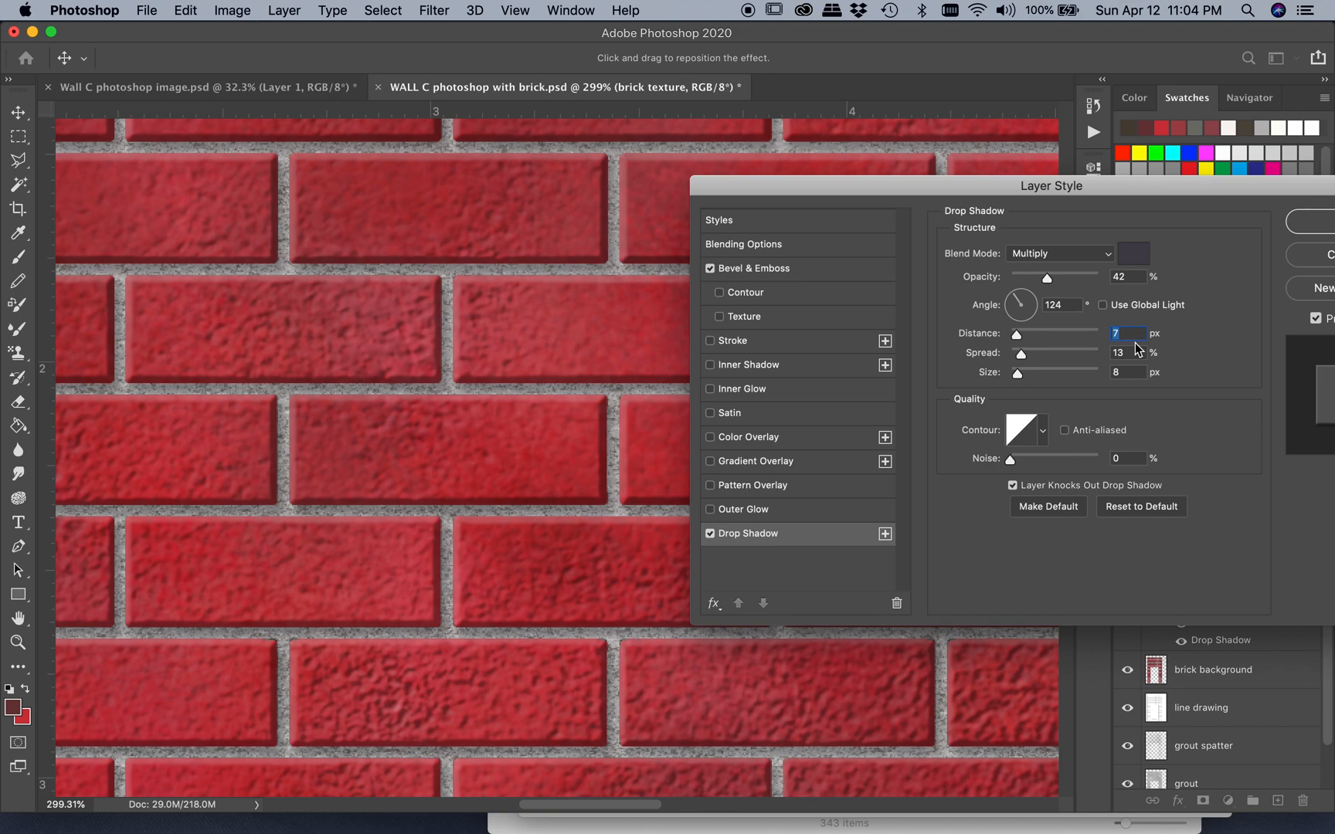
pyautogui.press('Down')
pyautogui.press('Down')
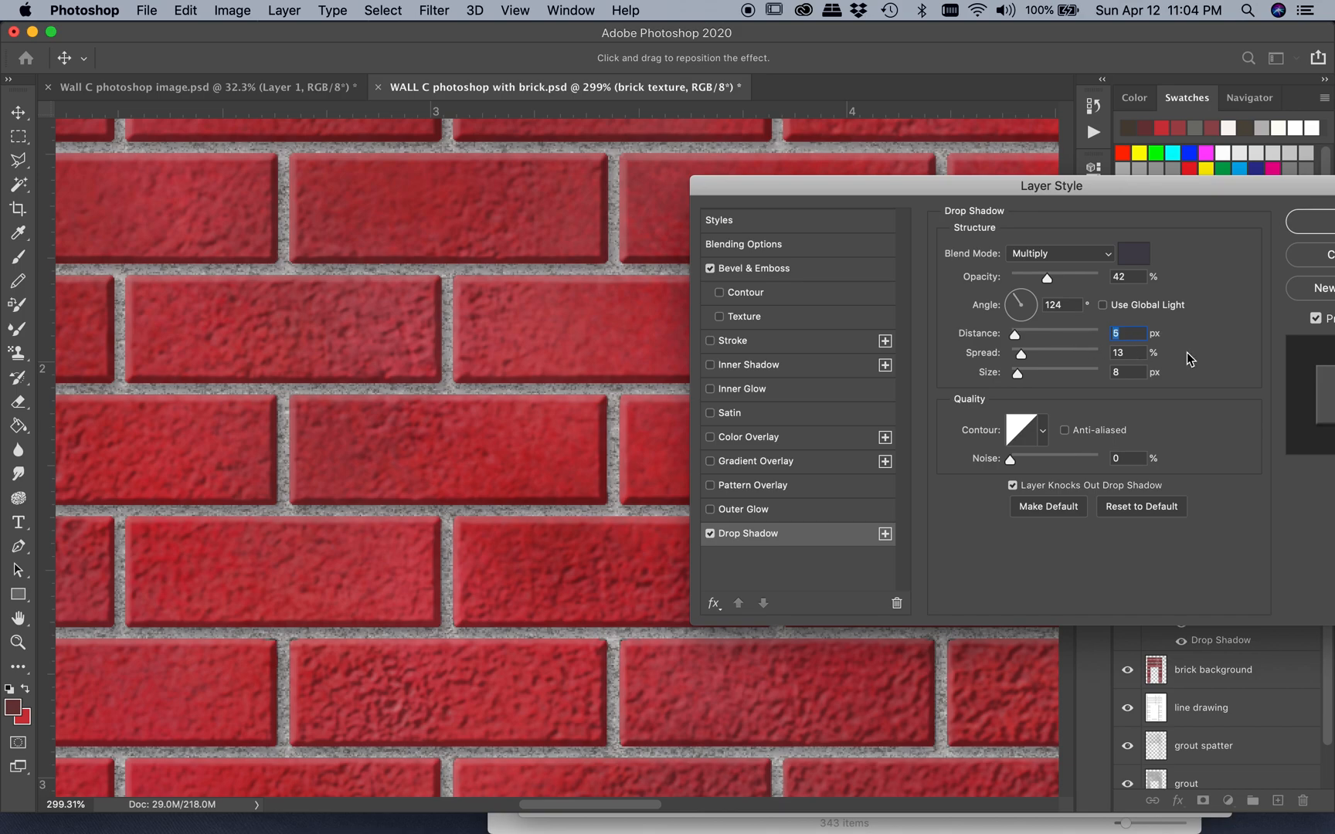
# Refine the drop shadow to 5% spread, 1 px size and 7 px distance, and apply the layer style
pyautogui.click(1021, 354)
pyautogui.moveTo(1021, 358); pyautogui.dragTo(1014, 361)
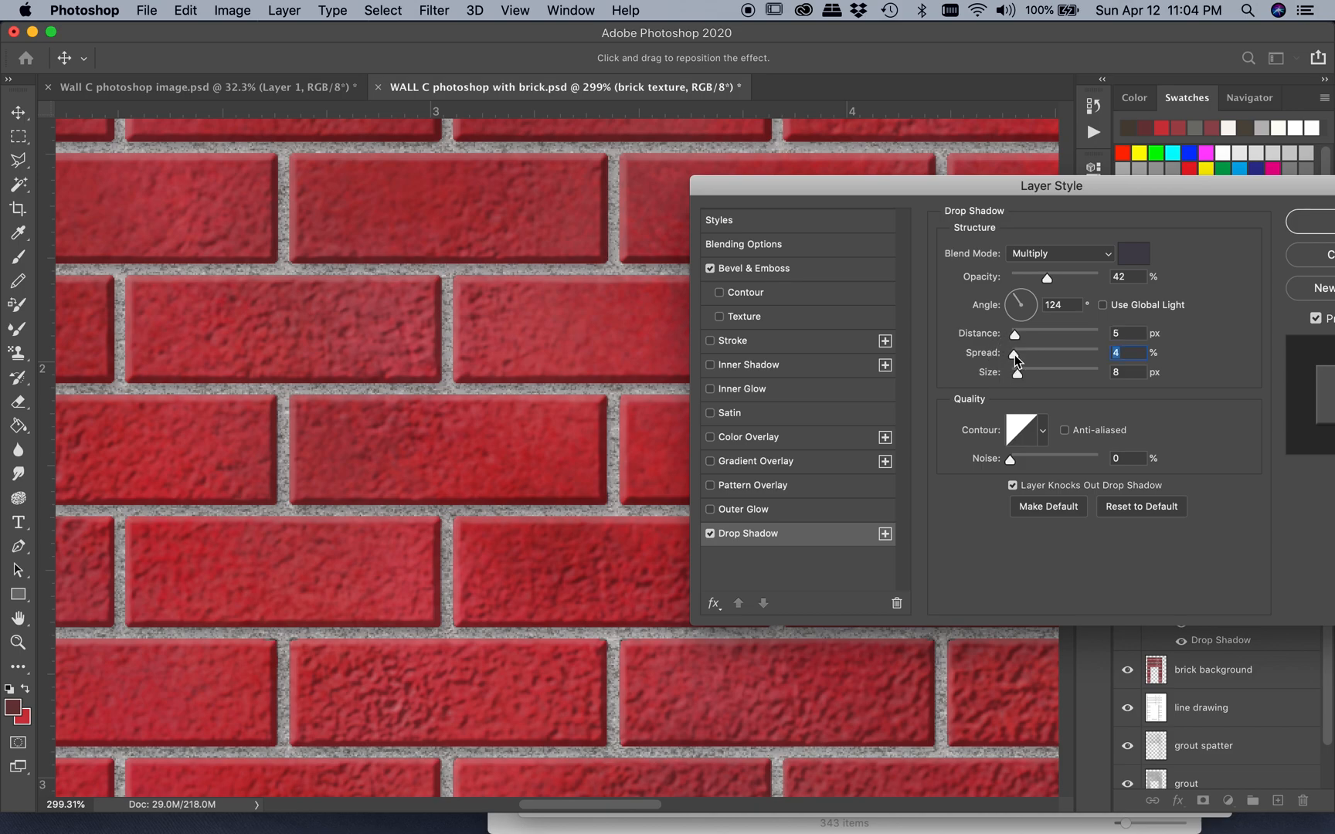
pyautogui.moveTo(1022, 372); pyautogui.dragTo(1018, 380)
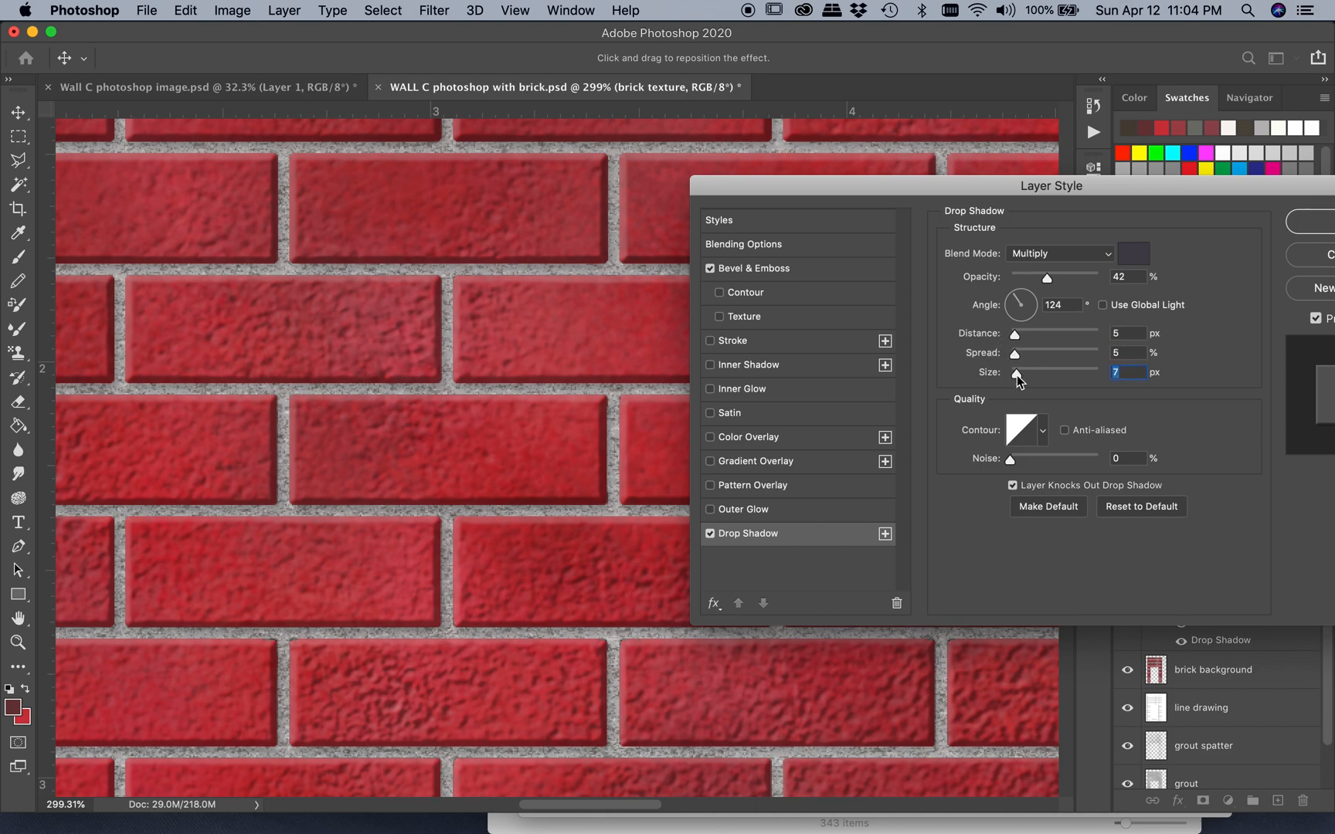
pyautogui.moveTo(1017, 375); pyautogui.dragTo(1016, 375)
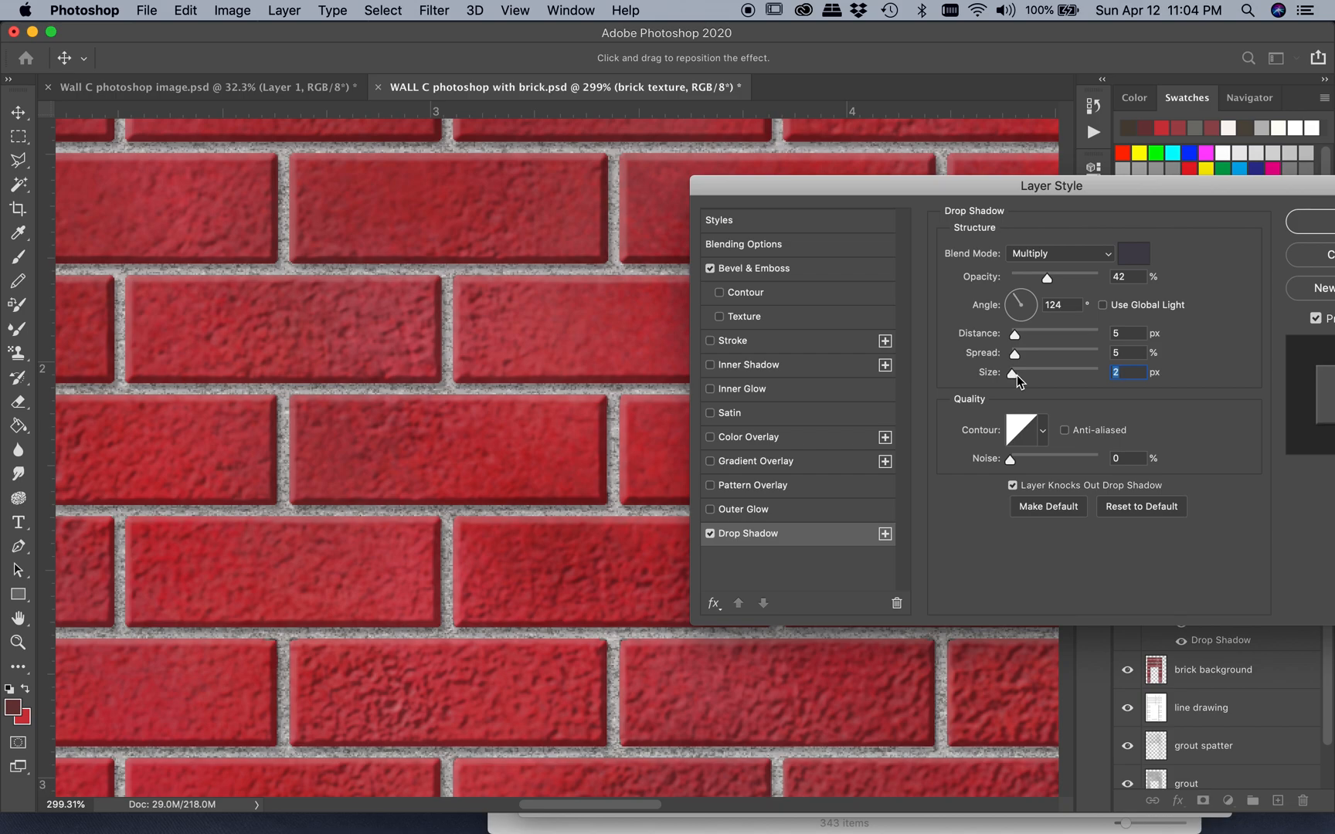
pyautogui.moveTo(1016, 375); pyautogui.dragTo(1015, 375)
pyautogui.moveTo(1016, 337); pyautogui.dragTo(1017, 337)
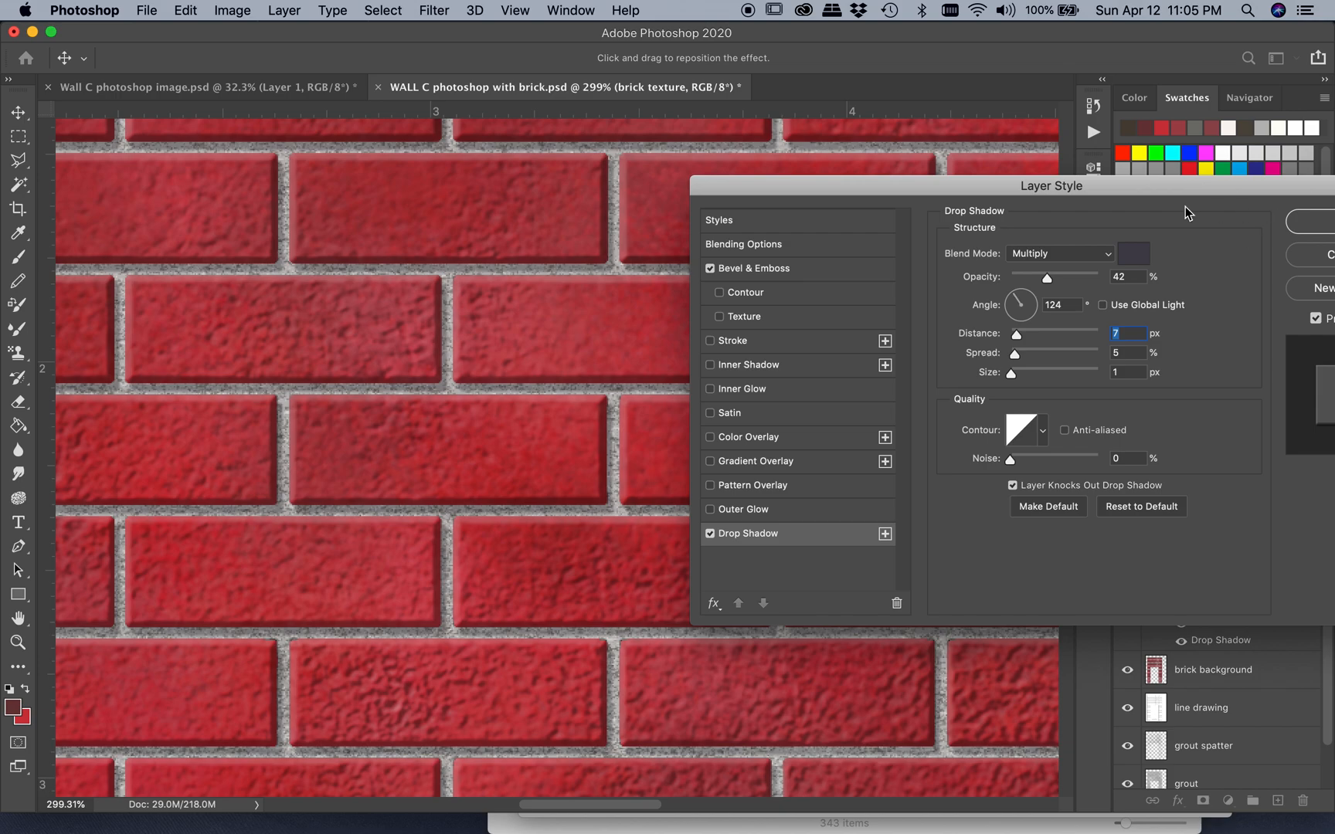
pyautogui.moveTo(1070, 191); pyautogui.dragTo(936, 152)
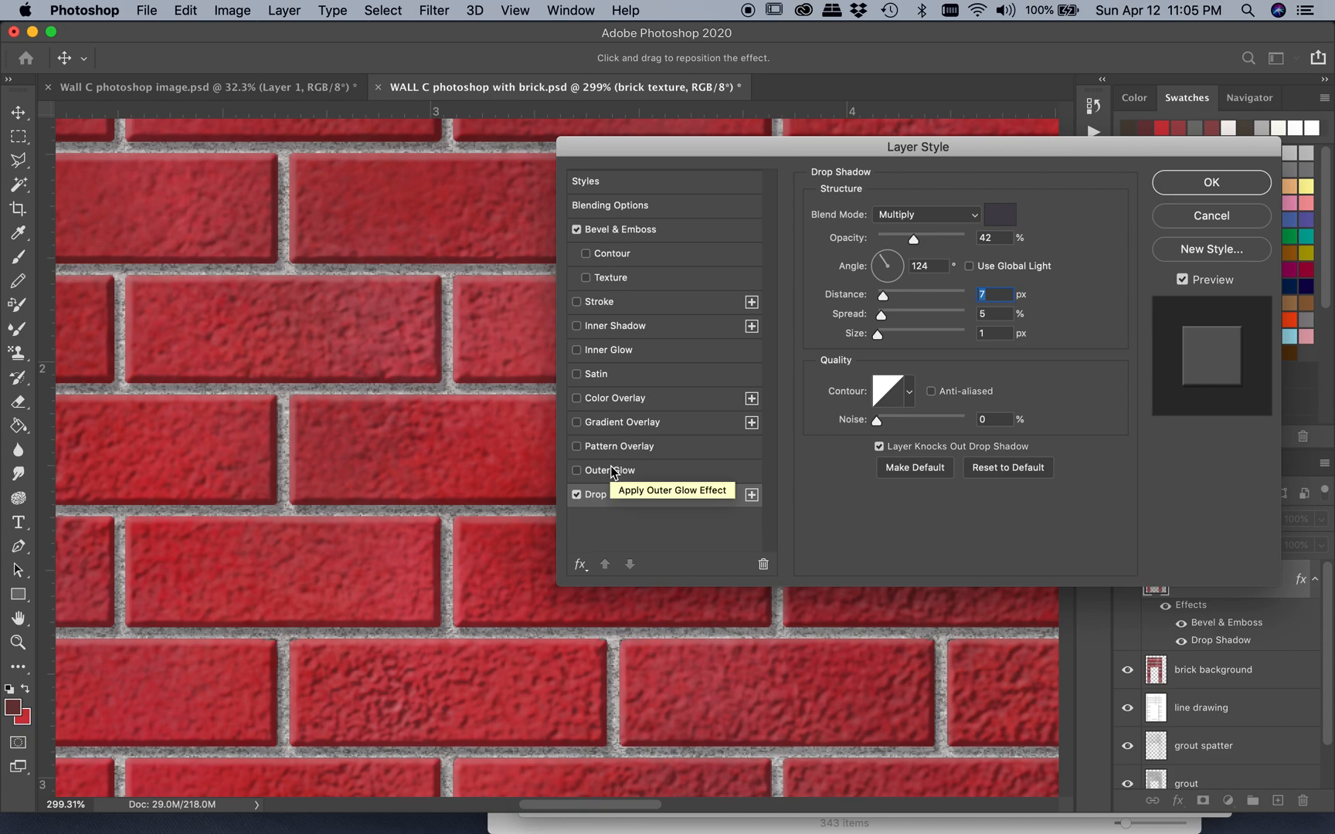
pyautogui.click(1193, 183)
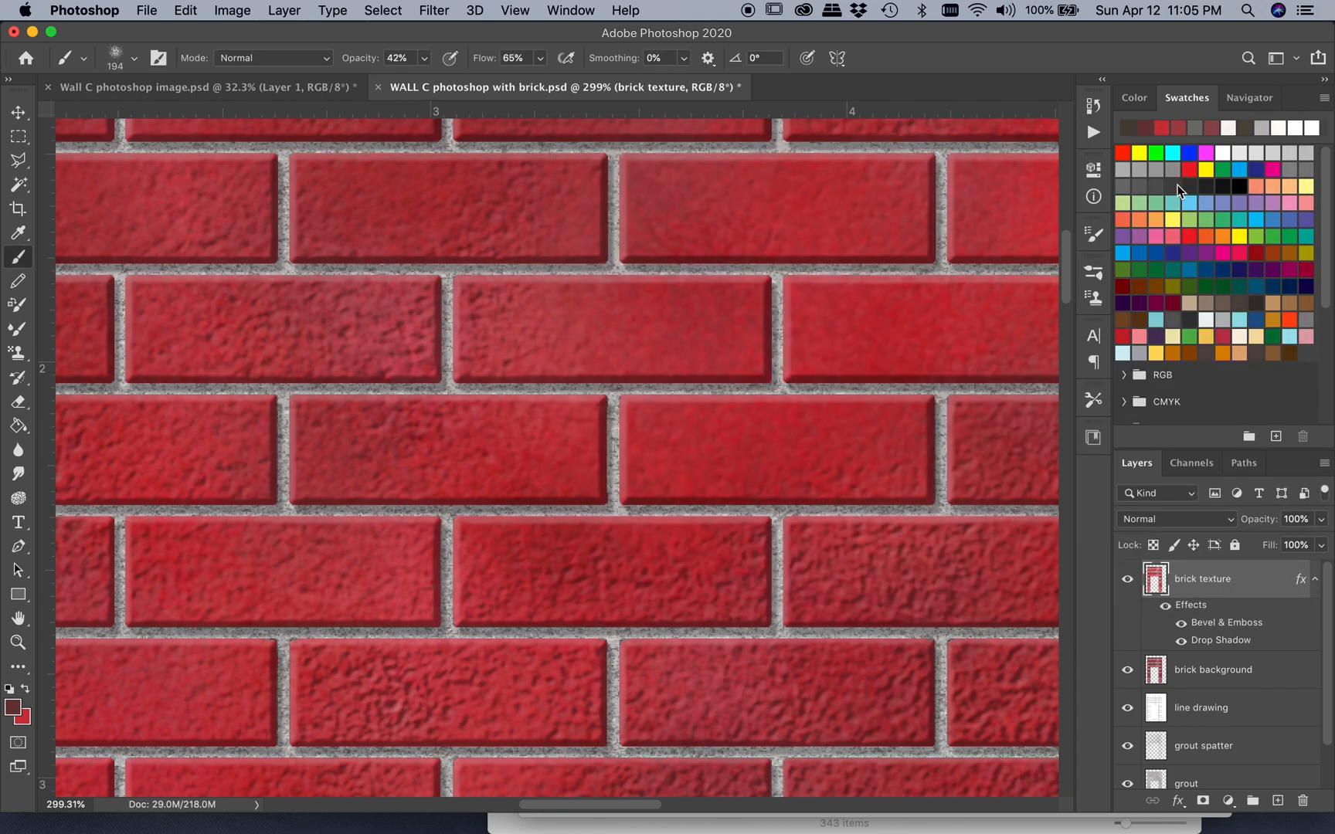
# Examine the bevel and shadow relief on individual bricks up close and across the whole upper wall
pyautogui.scroll(-6, 624, 393)
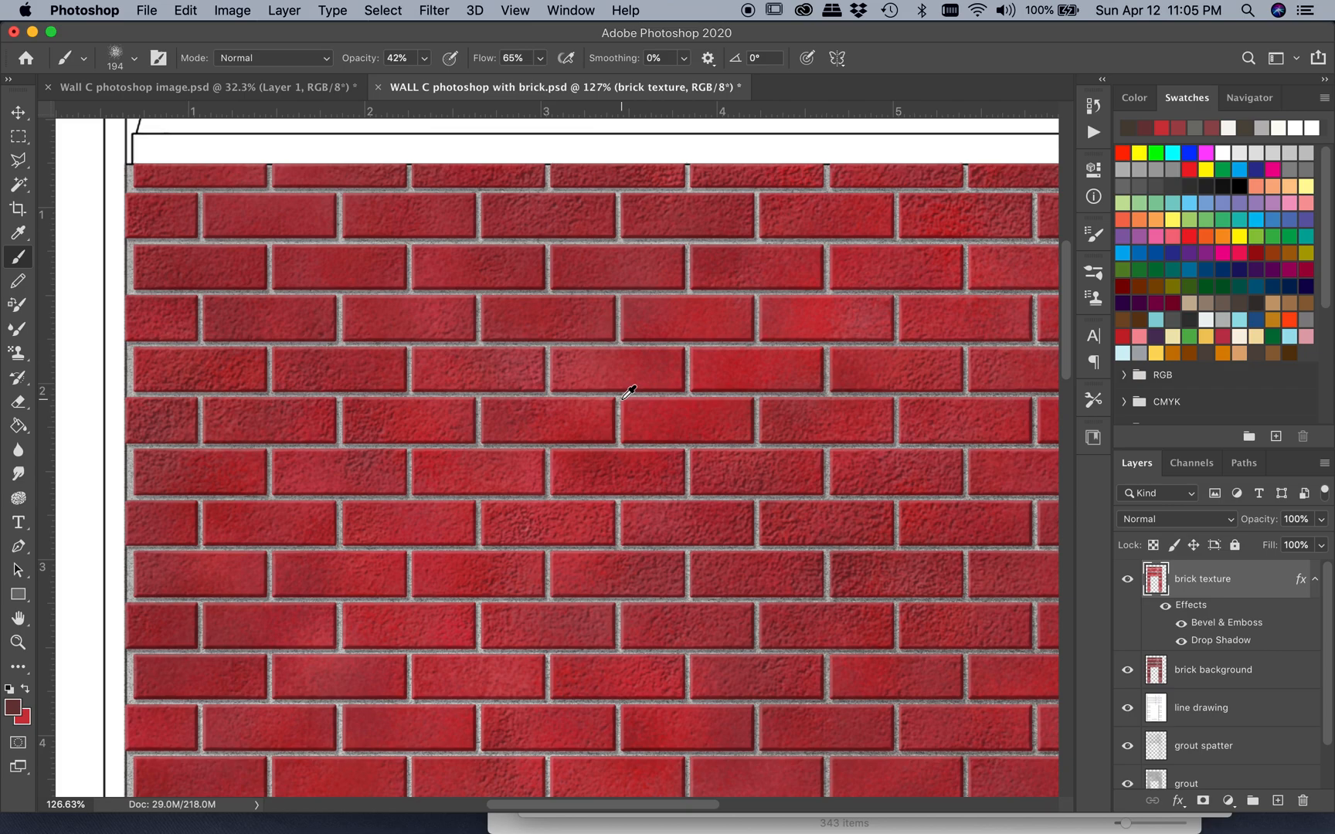
pyautogui.scroll(-2, 628, 393)
pyautogui.scroll(-3, 672, 448)
pyautogui.hscroll(4, 672, 448)
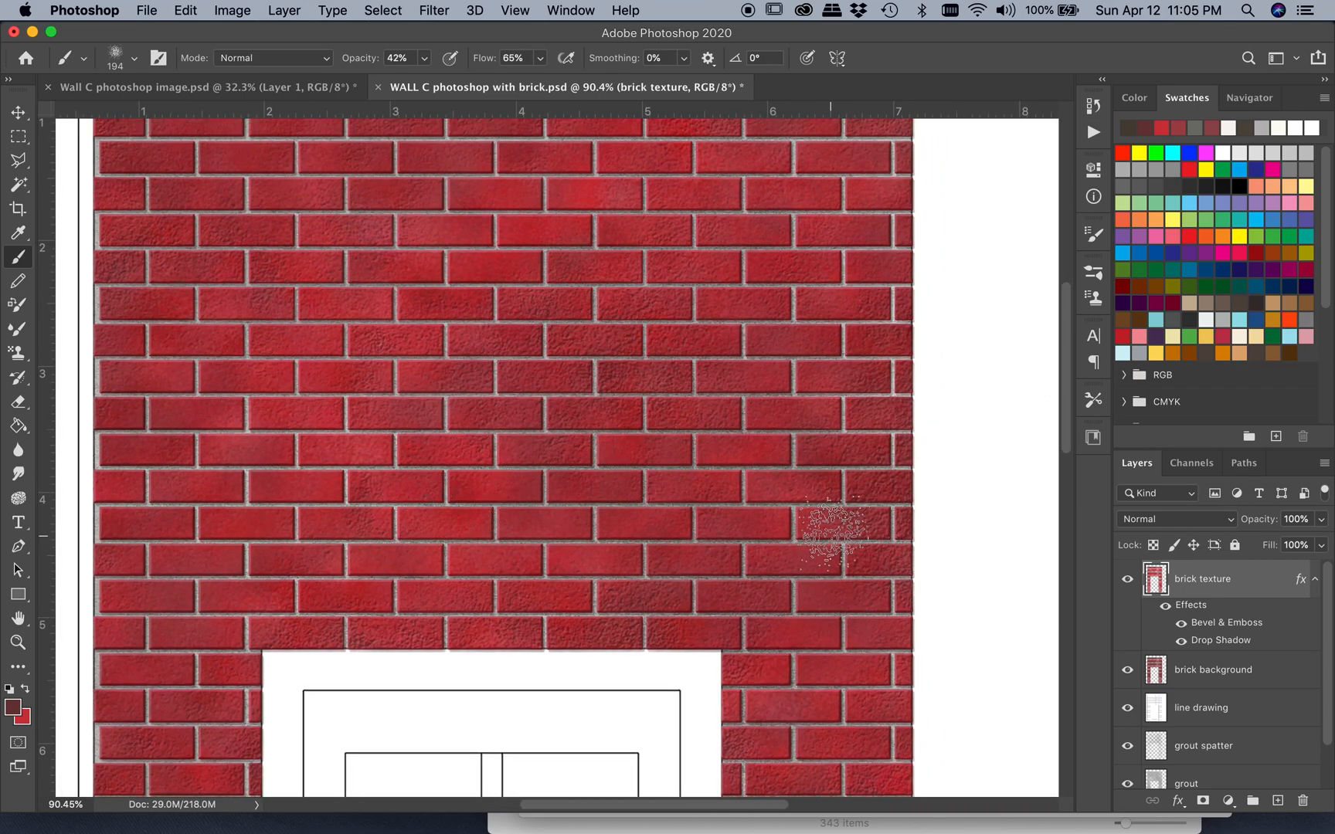
pyautogui.scroll(2, 834, 525)
pyautogui.hscroll(-3, 834, 525)
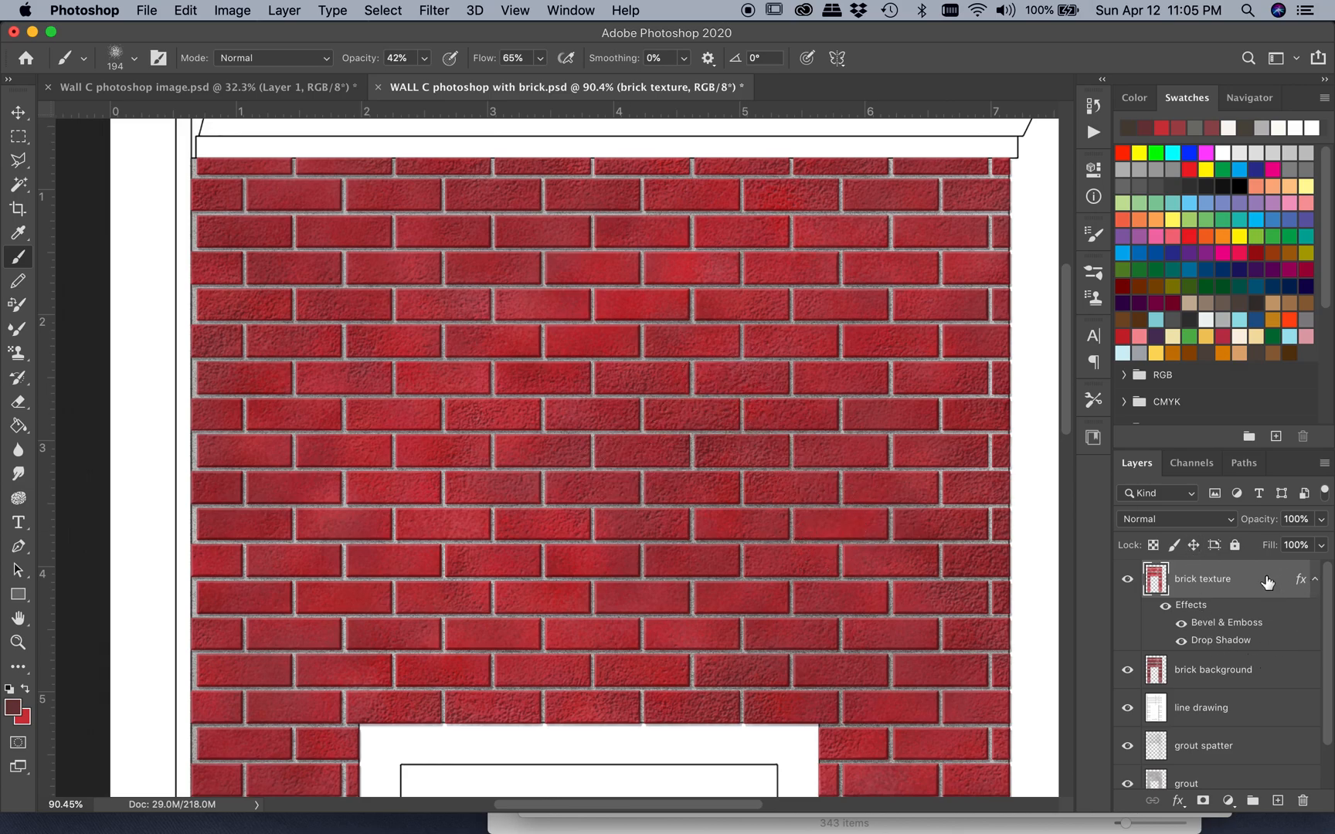
pyautogui.scroll(5, 641, 392)
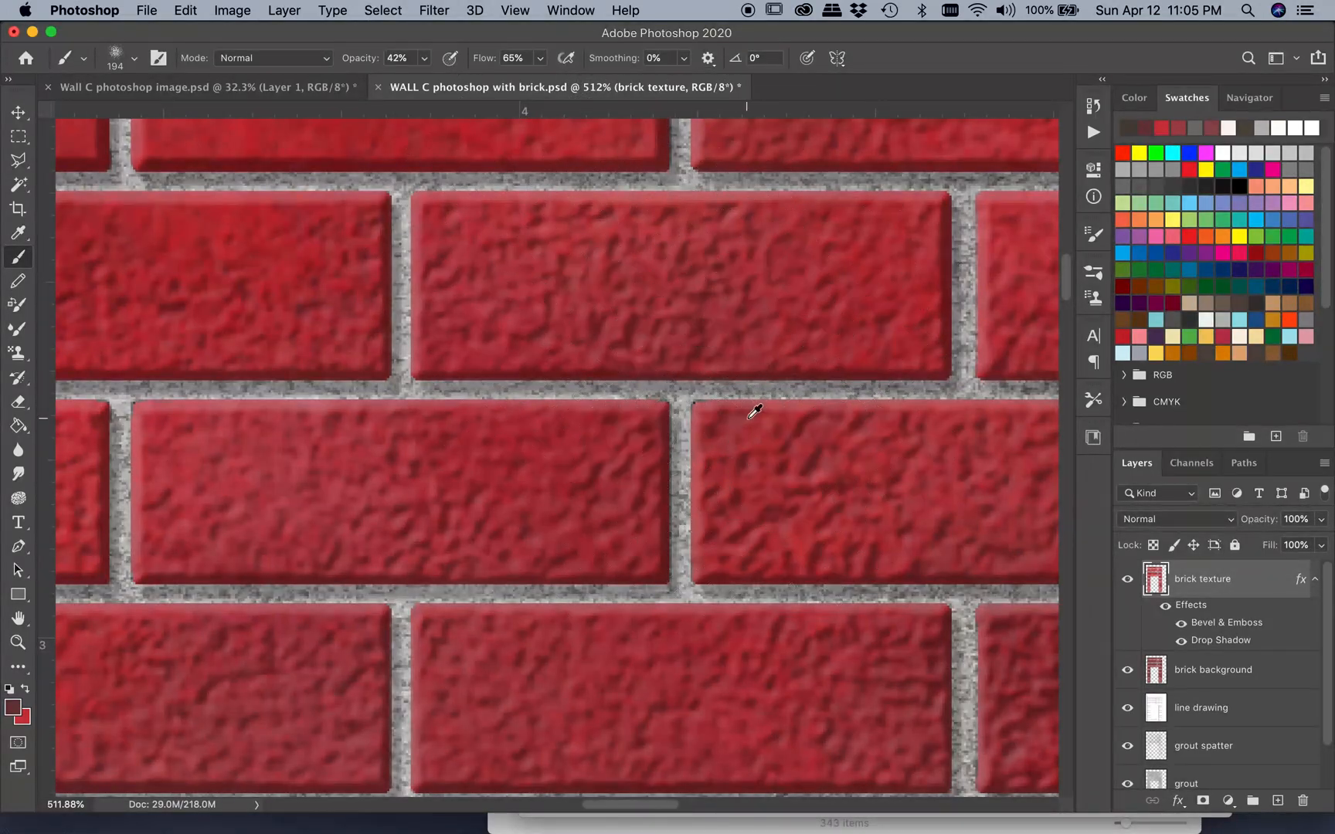
pyautogui.scroll(-4, 751, 415)
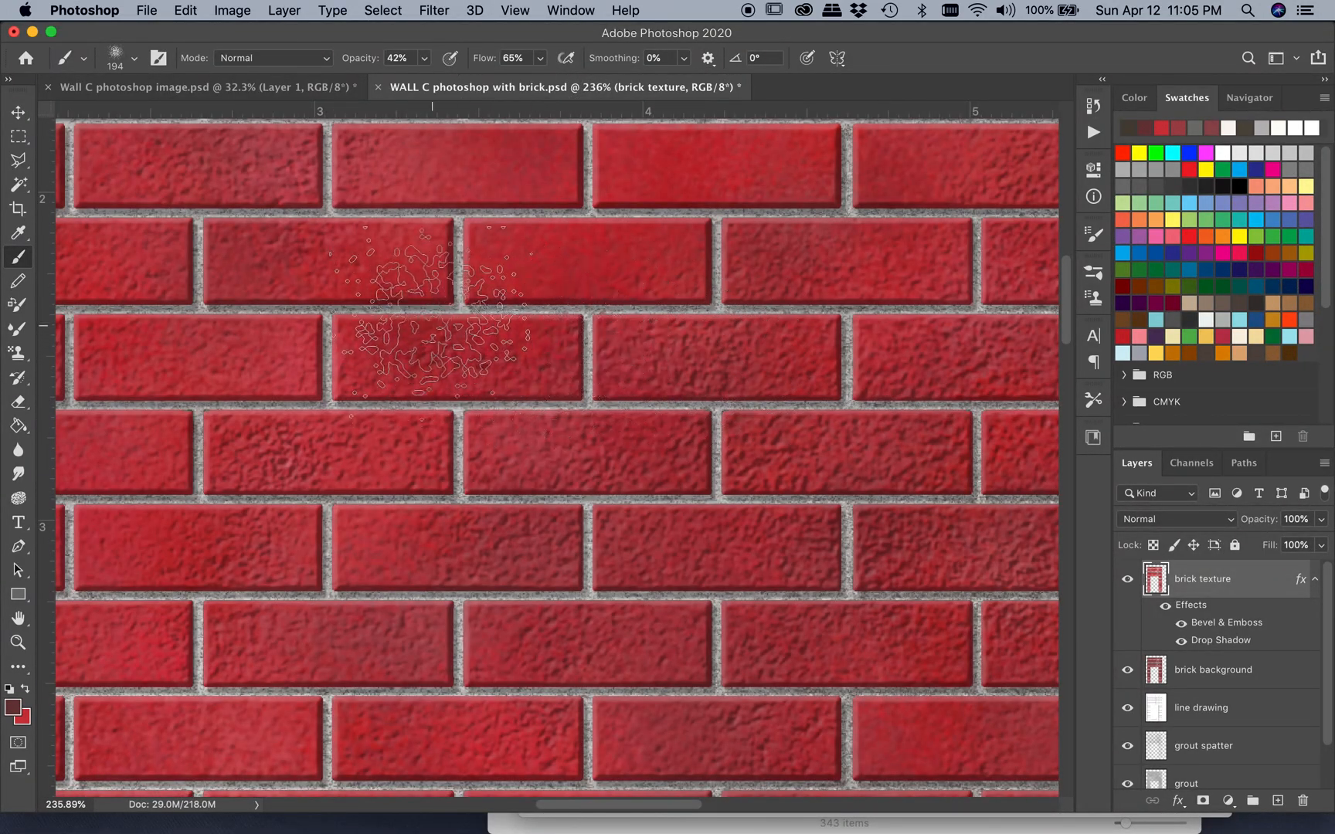
pyautogui.scroll(-3, 541, 402)
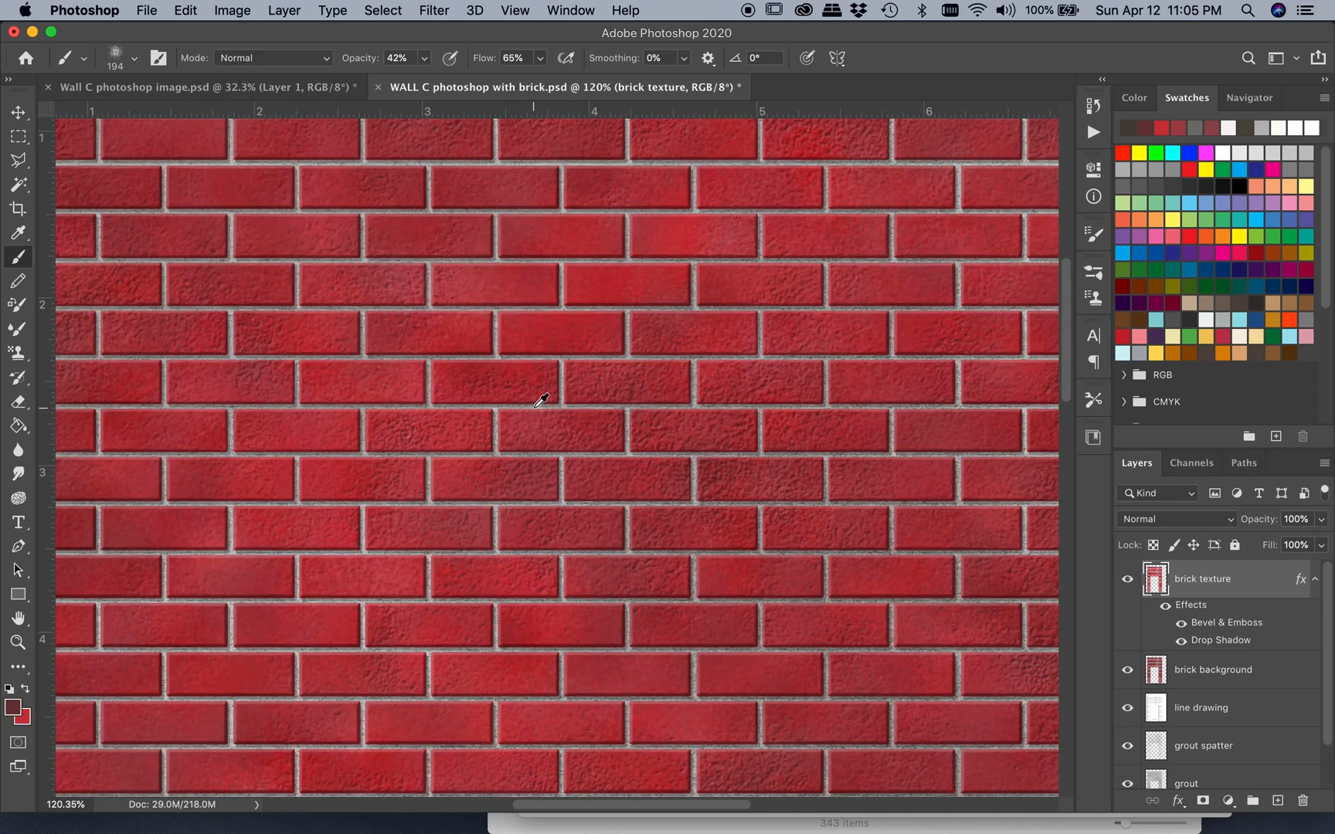
pyautogui.scroll(-1, 541, 401)
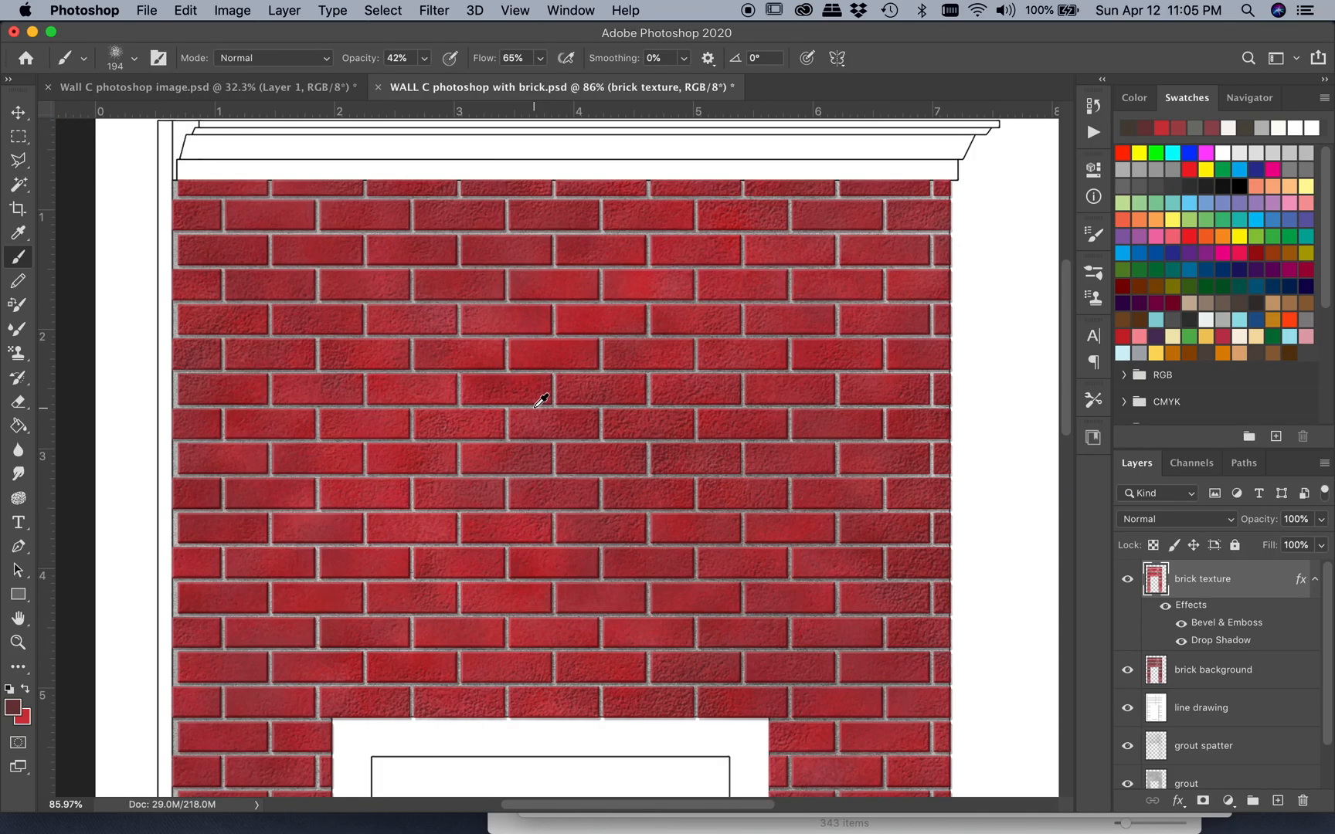
# Compare the wall with the brick background layer hidden and shown, leaving the layer visible
pyautogui.click(1129, 671)
pyautogui.click(1128, 672)
pyautogui.click(1128, 672)
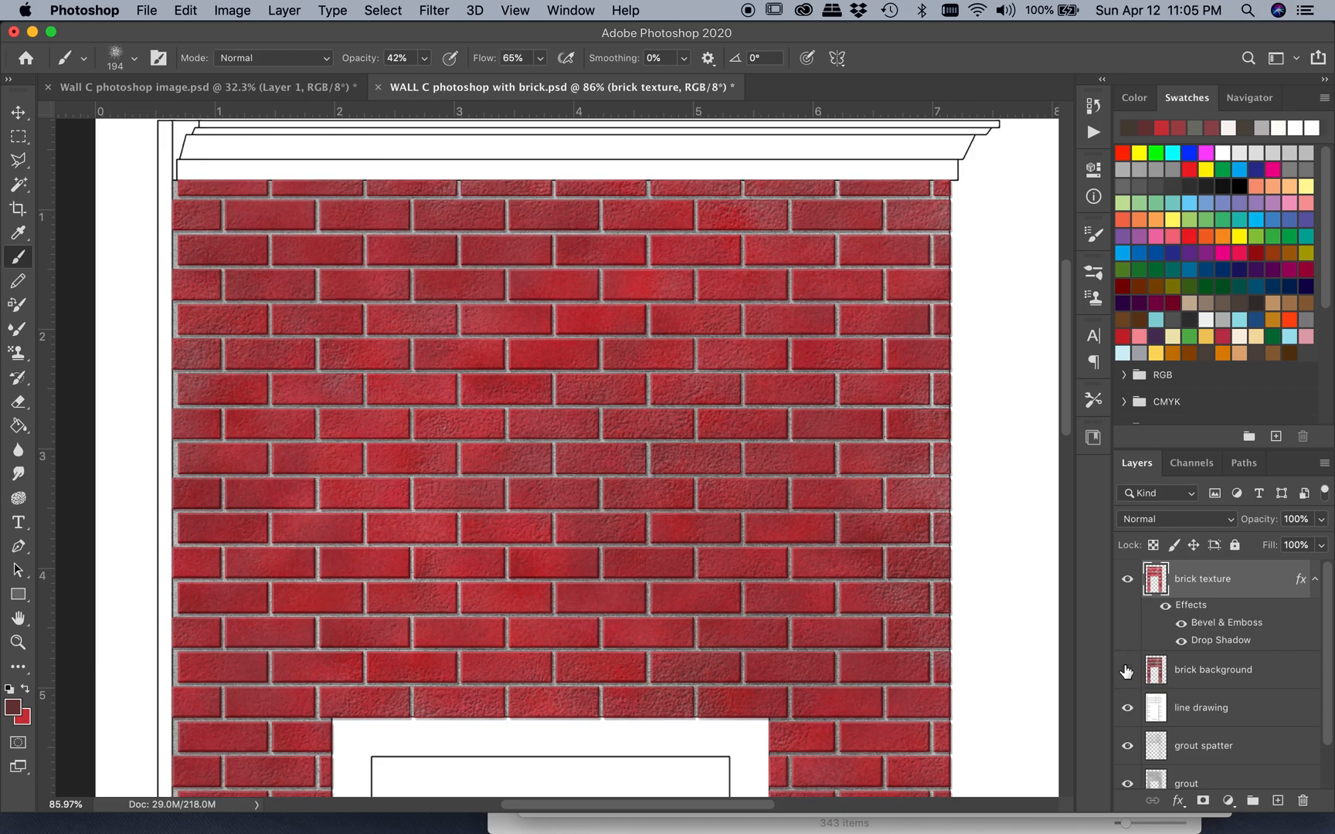
pyautogui.click(1128, 672)
pyautogui.click(1128, 670)
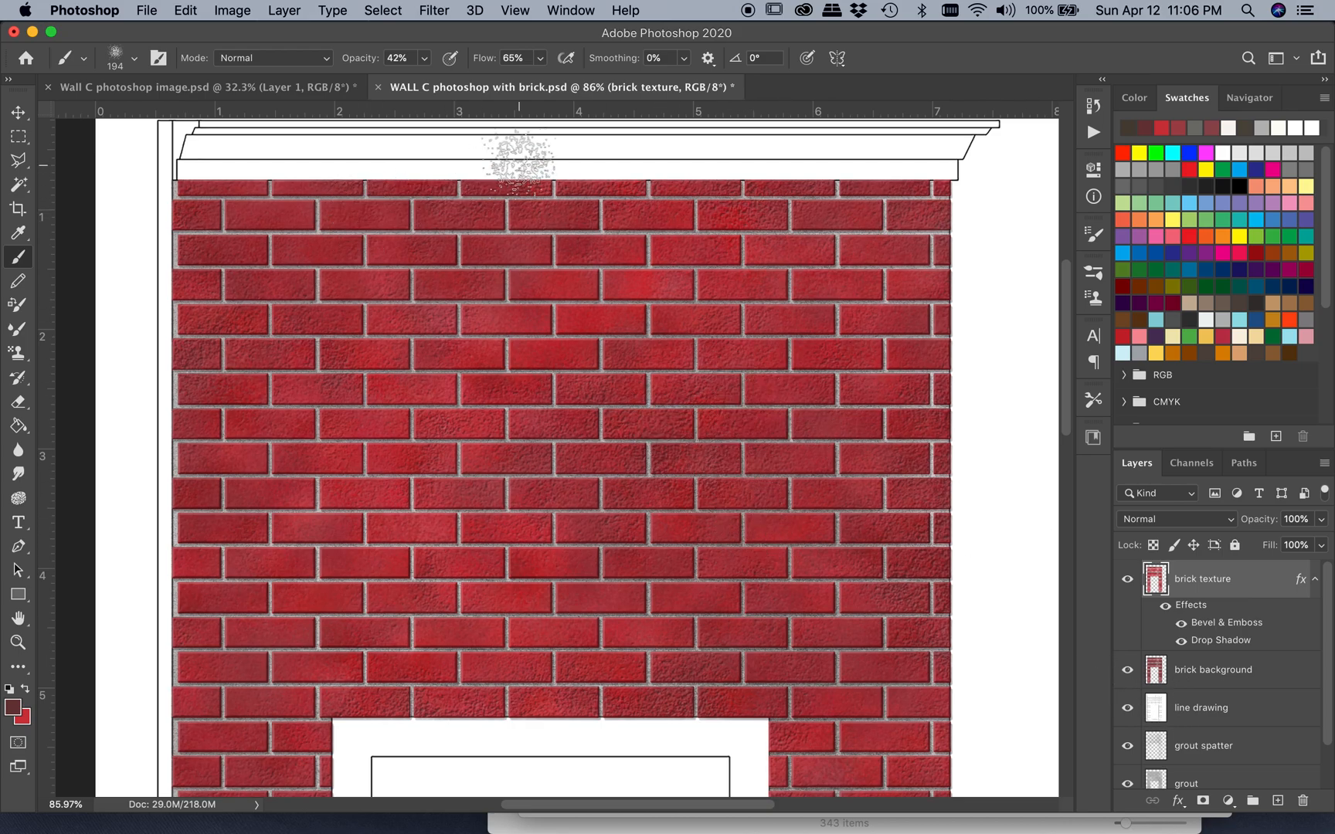